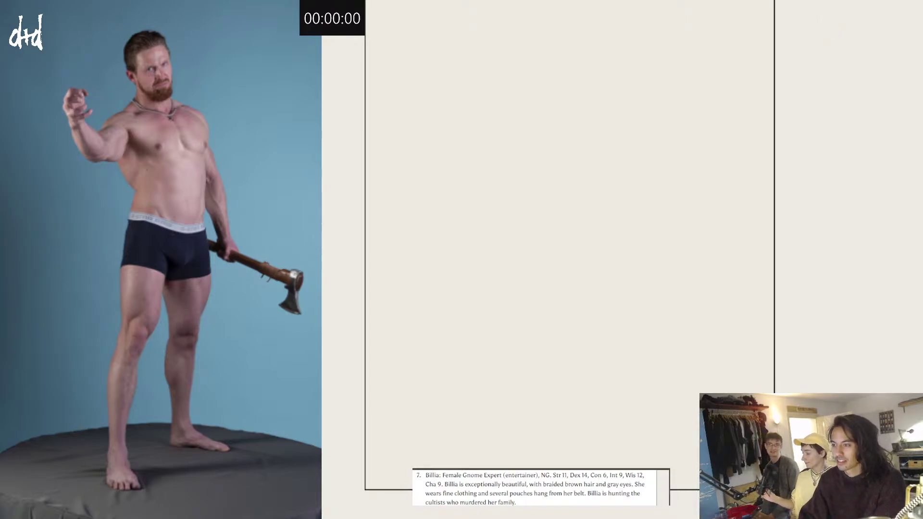
# Step: Show the next reference pose and block in the figure's head and bent torso in translucent grey
pyautogui.press('Right')
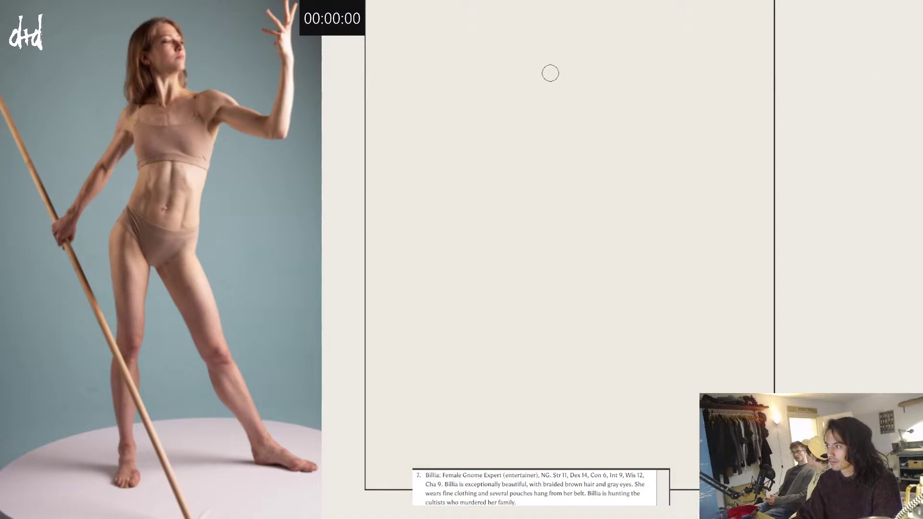
pyautogui.moveTo(548, 72); pyautogui.dragTo(550, 79)
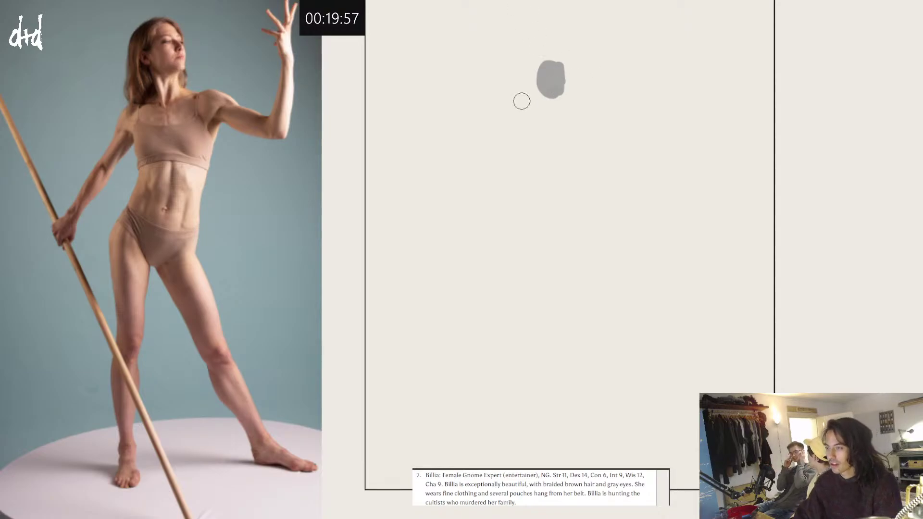
pyautogui.moveTo(549, 86)
pyautogui.mouseDown()
pyautogui.moveTo(551, 111)
pyautogui.moveTo(572, 101)
pyautogui.moveTo(539, 110)
pyautogui.moveTo(546, 145)
pyautogui.mouseUp()
pyautogui.hotkey('ctrl', 'z')
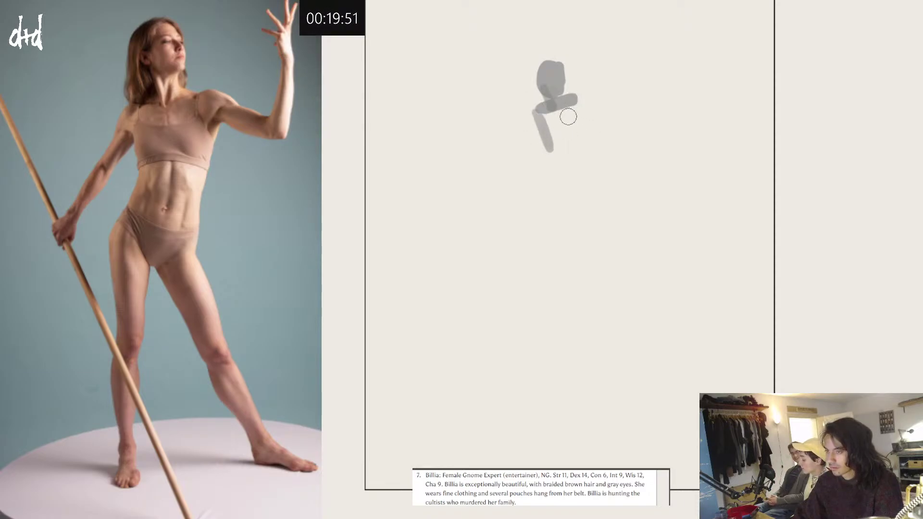
pyautogui.moveTo(529, 112)
pyautogui.mouseDown()
pyautogui.moveTo(540, 158)
pyautogui.moveTo(541, 144)
pyautogui.moveTo(532, 177)
pyautogui.mouseUp()
pyautogui.moveTo(578, 104)
pyautogui.mouseDown()
pyautogui.moveTo(562, 180)
pyautogui.moveTo(572, 106)
pyautogui.moveTo(566, 145)
pyautogui.moveTo(544, 111)
pyautogui.moveTo(549, 132)
pyautogui.moveTo(571, 111)
pyautogui.moveTo(552, 123)
pyautogui.moveTo(545, 170)
pyautogui.moveTo(559, 68)
pyautogui.moveTo(543, 89)
pyautogui.moveTo(548, 56)
pyautogui.moveTo(563, 76)
pyautogui.moveTo(546, 89)
pyautogui.moveTo(555, 68)
pyautogui.moveTo(545, 93)
pyautogui.moveTo(553, 68)
pyautogui.moveTo(546, 86)
pyautogui.moveTo(546, 58)
pyautogui.moveTo(558, 60)
pyautogui.moveTo(551, 93)
pyautogui.moveTo(563, 68)
pyautogui.moveTo(543, 85)
pyautogui.moveTo(570, 150)
pyautogui.moveTo(535, 111)
pyautogui.moveTo(543, 142)
pyautogui.moveTo(534, 174)
pyautogui.moveTo(543, 153)
pyautogui.moveTo(542, 145)
pyautogui.moveTo(524, 170)
pyautogui.moveTo(562, 182)
pyautogui.moveTo(574, 102)
pyautogui.moveTo(559, 180)
pyautogui.mouseUp()
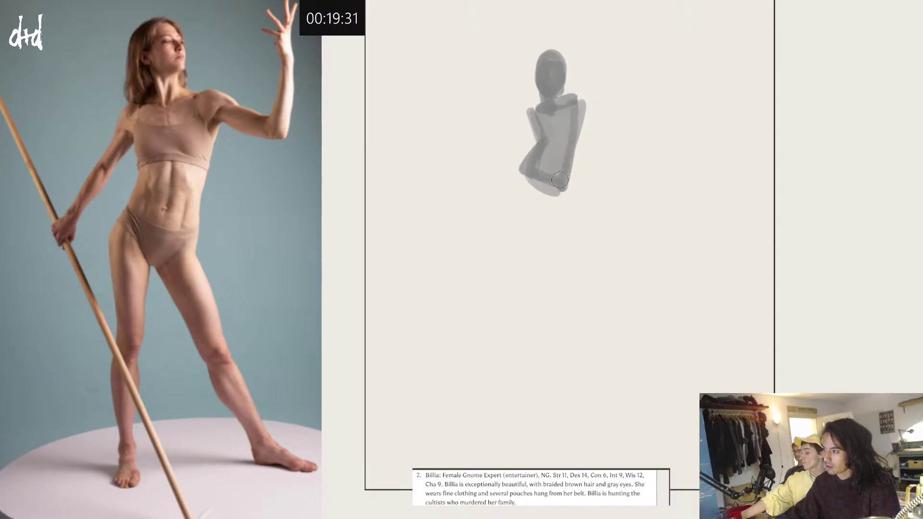
pyautogui.moveTo(548, 46)
pyautogui.mouseDown()
pyautogui.moveTo(554, 86)
pyautogui.moveTo(537, 75)
pyautogui.moveTo(560, 53)
pyautogui.moveTo(547, 87)
pyautogui.moveTo(541, 56)
pyautogui.moveTo(557, 60)
pyautogui.moveTo(556, 78)
pyautogui.moveTo(541, 61)
pyautogui.moveTo(549, 110)
pyautogui.moveTo(555, 79)
pyautogui.moveTo(560, 99)
pyautogui.mouseUp()
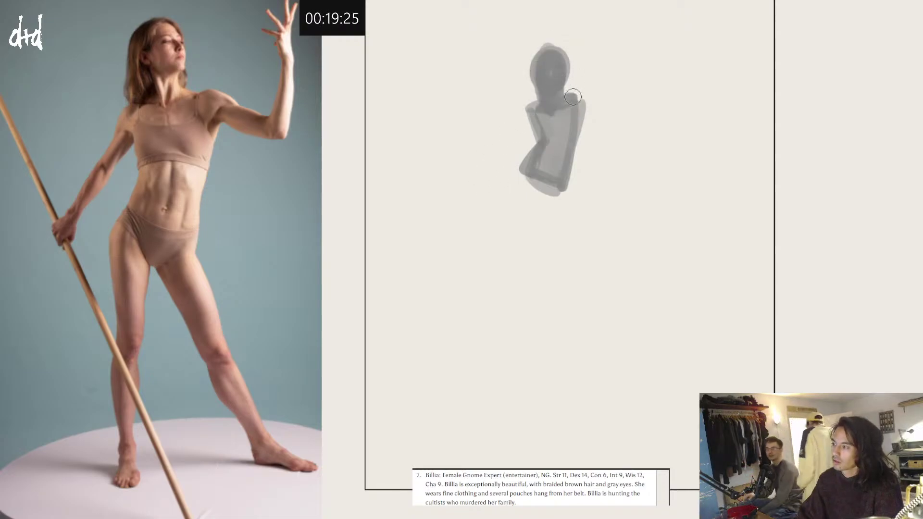
# Step: Paint the raised bent arm and the lowered arm from the shoulders, following the reference pose
pyautogui.moveTo(576, 99)
pyautogui.mouseDown()
pyautogui.moveTo(601, 122)
pyautogui.moveTo(584, 103)
pyautogui.moveTo(616, 122)
pyautogui.moveTo(623, 57)
pyautogui.moveTo(611, 122)
pyautogui.mouseUp()
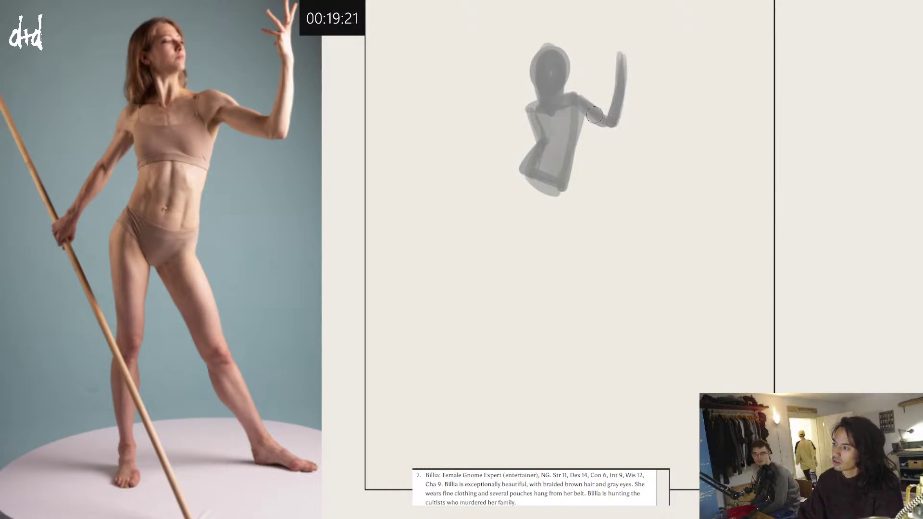
pyautogui.moveTo(532, 112); pyautogui.dragTo(497, 163)
pyautogui.hotkey('ctrl', 'z')
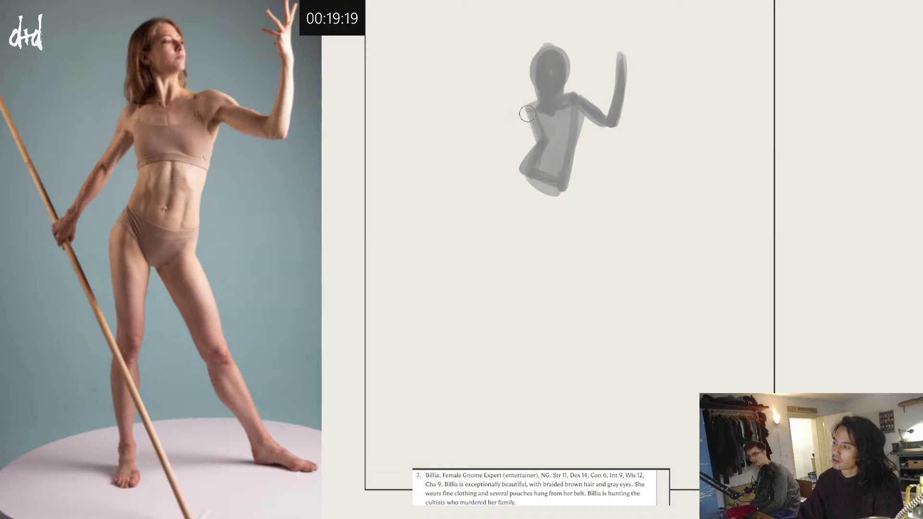
pyautogui.moveTo(529, 112)
pyautogui.mouseDown()
pyautogui.moveTo(488, 190)
pyautogui.moveTo(532, 250)
pyautogui.mouseUp()
pyautogui.hotkey('ctrl', 'z')
# Step: Block in the standing leg and the leg extended outward beneath the hips
pyautogui.moveTo(519, 168); pyautogui.dragTo(542, 261)
pyautogui.hotkey('ctrl', 'z')
pyautogui.moveTo(566, 196); pyautogui.dragTo(587, 243)
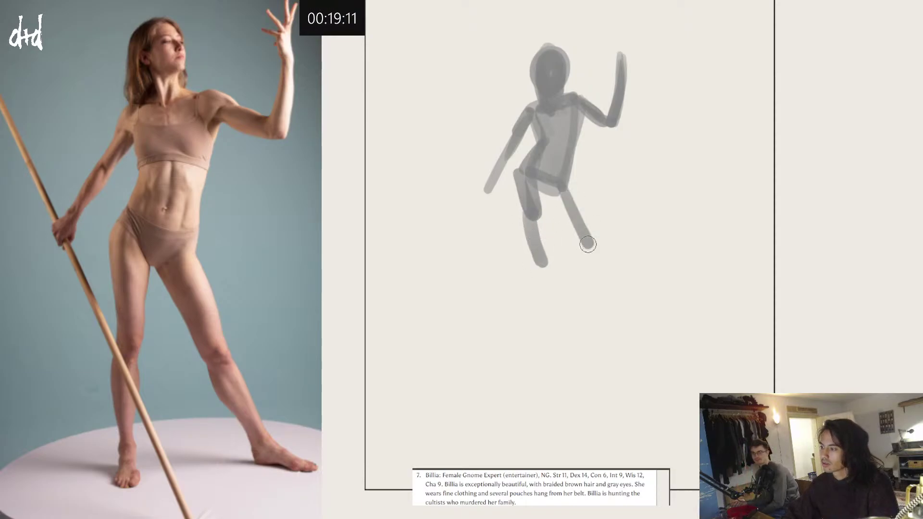
pyautogui.moveTo(564, 191); pyautogui.dragTo(593, 239)
pyautogui.hotkey('ctrl', 'z')
pyautogui.hotkey('ctrl', 'z')
pyautogui.moveTo(563, 192); pyautogui.dragTo(598, 268)
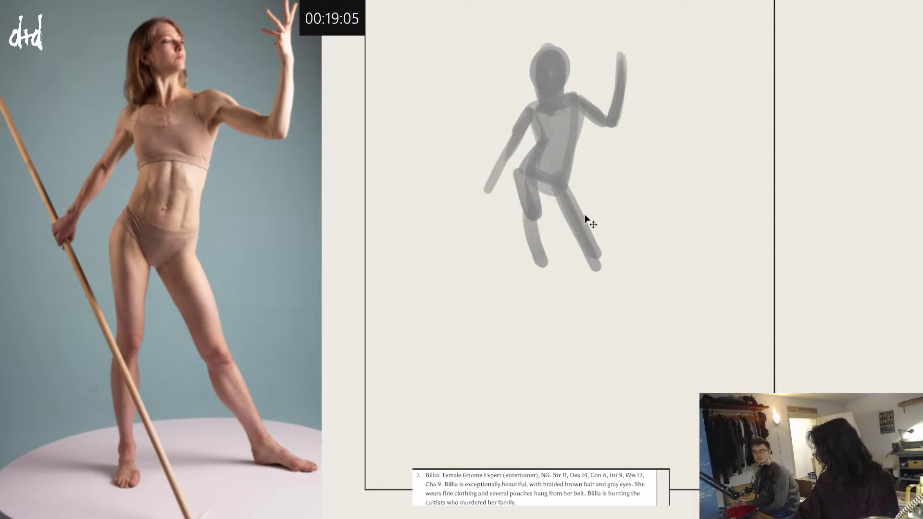
# Step: Move the figure lower in the frame, then fill in its body and add a foot to the extended leg
pyautogui.moveTo(583, 220)
pyautogui.mouseDown()
pyautogui.moveTo(579, 262)
pyautogui.moveTo(591, 284)
pyautogui.moveTo(591, 256)
pyautogui.moveTo(573, 260)
pyautogui.moveTo(560, 229)
pyautogui.moveTo(588, 267)
pyautogui.moveTo(551, 221)
pyautogui.moveTo(551, 254)
pyautogui.moveTo(555, 191)
pyautogui.moveTo(529, 226)
pyautogui.moveTo(575, 195)
pyautogui.moveTo(574, 224)
pyautogui.moveTo(580, 175)
pyautogui.moveTo(569, 184)
pyautogui.moveTo(556, 176)
pyautogui.moveTo(577, 158)
pyautogui.moveTo(563, 215)
pyautogui.moveTo(571, 220)
pyautogui.moveTo(542, 214)
pyautogui.moveTo(558, 192)
pyautogui.moveTo(533, 214)
pyautogui.moveTo(558, 187)
pyautogui.moveTo(547, 165)
pyautogui.mouseUp()
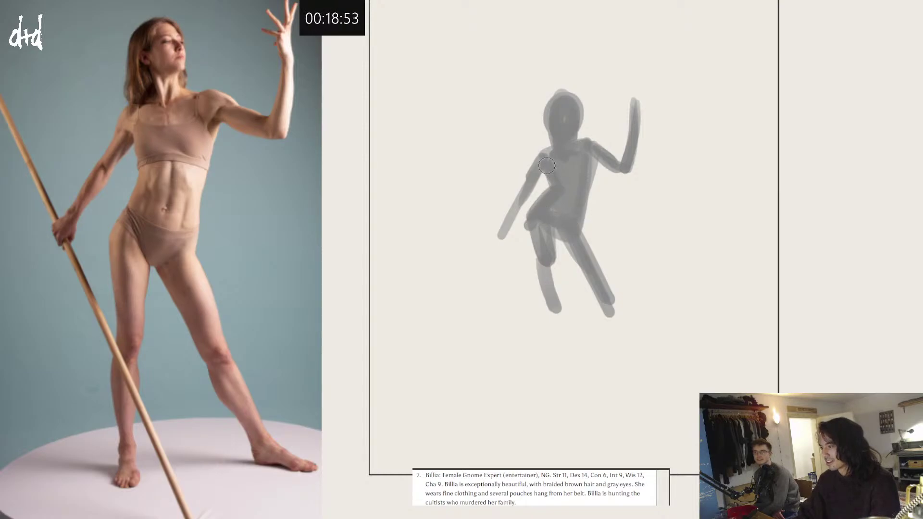
pyautogui.moveTo(586, 245)
pyautogui.mouseDown()
pyautogui.moveTo(596, 266)
pyautogui.moveTo(597, 289)
pyautogui.moveTo(549, 271)
pyautogui.moveTo(564, 311)
pyautogui.moveTo(608, 311)
pyautogui.moveTo(563, 328)
pyautogui.mouseUp()
pyautogui.hotkey('ctrl', 'z')
pyautogui.hotkey('ctrl', 'z')
pyautogui.moveTo(609, 310); pyautogui.dragTo(644, 311)
pyautogui.moveTo(557, 320)
pyautogui.mouseDown()
pyautogui.moveTo(566, 325)
pyautogui.moveTo(555, 325)
pyautogui.mouseUp()
pyautogui.hotkey('ctrl', 'z')
pyautogui.hotkey('ctrl', 'z')
pyautogui.hotkey('ctrl', 'z')
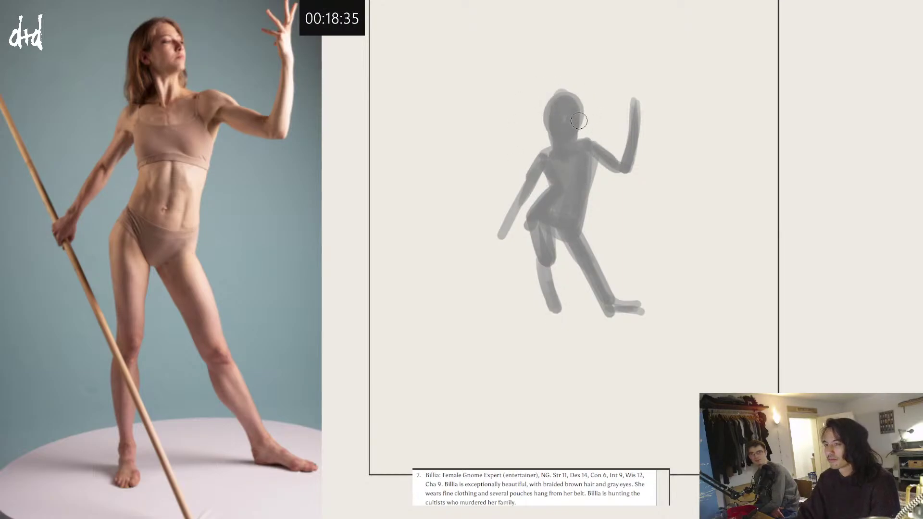
# Step: Erase and repaint the raised forearm's end, and thicken the lowered arm with a rounded hand
pyautogui.press('e')
pyautogui.press('[')
pyautogui.press('[')
pyautogui.press('[')
pyautogui.press('[')
pyautogui.press('[')
pyautogui.press('[')
pyautogui.press('[')
pyautogui.press(']')
pyautogui.press(']')
pyautogui.press(']')
pyautogui.press(']')
pyautogui.press(']')
pyautogui.press('[')
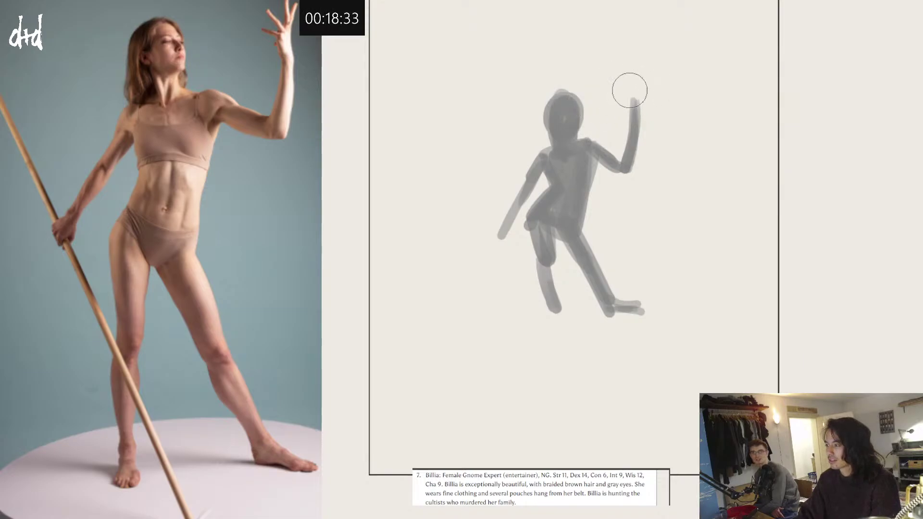
pyautogui.press('[')
pyautogui.press('[')
pyautogui.press('[')
pyautogui.press('[')
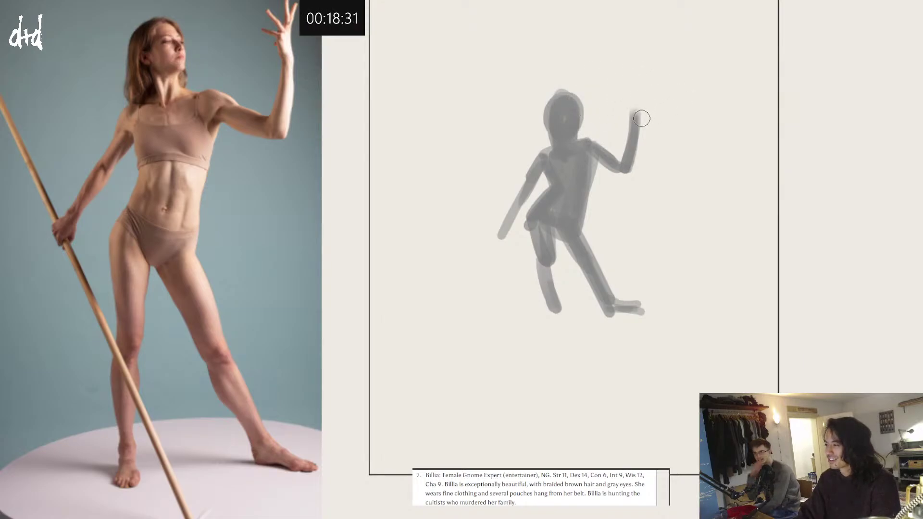
pyautogui.moveTo(630, 87); pyautogui.dragTo(631, 115)
pyautogui.hotkey('ctrl', 'z')
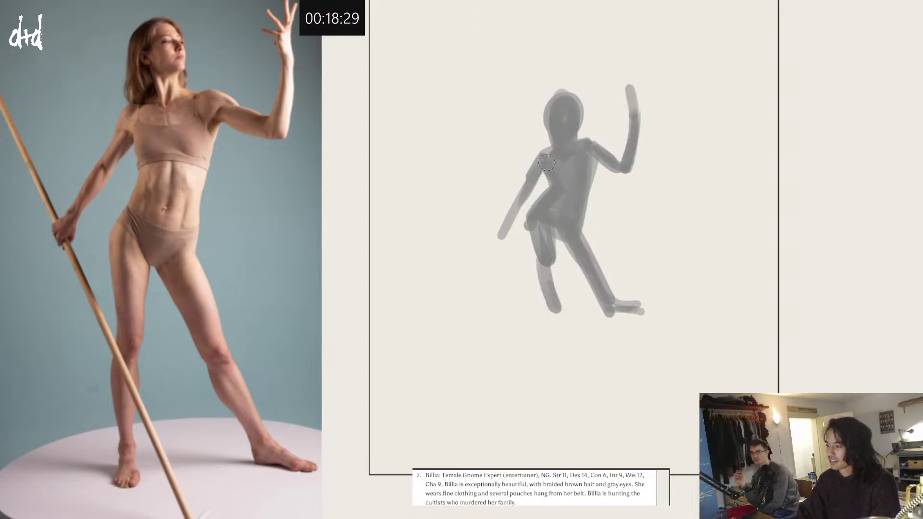
pyautogui.moveTo(532, 177)
pyautogui.mouseDown()
pyautogui.moveTo(497, 234)
pyautogui.moveTo(512, 232)
pyautogui.mouseUp()
pyautogui.press('e')
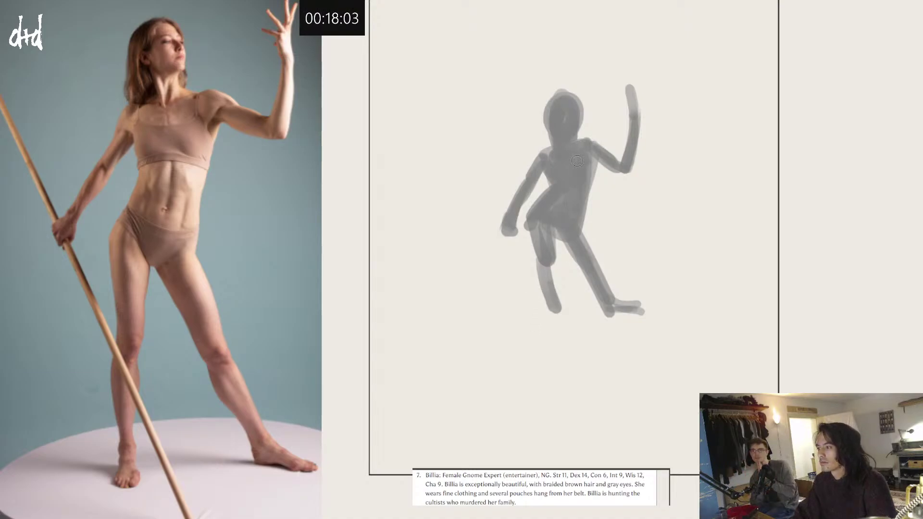
# Step: Paint chin-length hair around both sides of the head and reshape the raised hand into a rounded mass
pyautogui.moveTo(553, 105)
pyautogui.mouseDown()
pyautogui.moveTo(543, 134)
pyautogui.moveTo(556, 139)
pyautogui.moveTo(538, 122)
pyautogui.moveTo(552, 101)
pyautogui.moveTo(535, 139)
pyautogui.mouseUp()
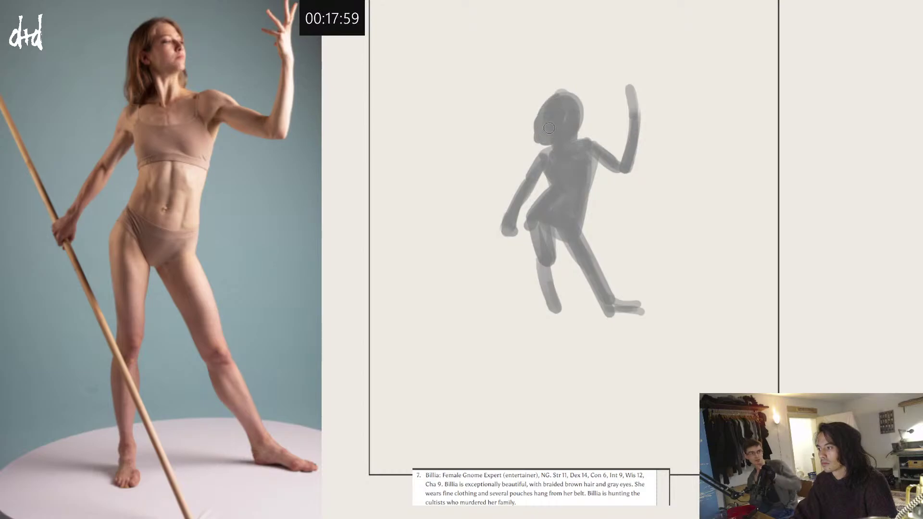
pyautogui.moveTo(581, 119)
pyautogui.mouseDown()
pyautogui.moveTo(580, 130)
pyautogui.moveTo(569, 98)
pyautogui.mouseUp()
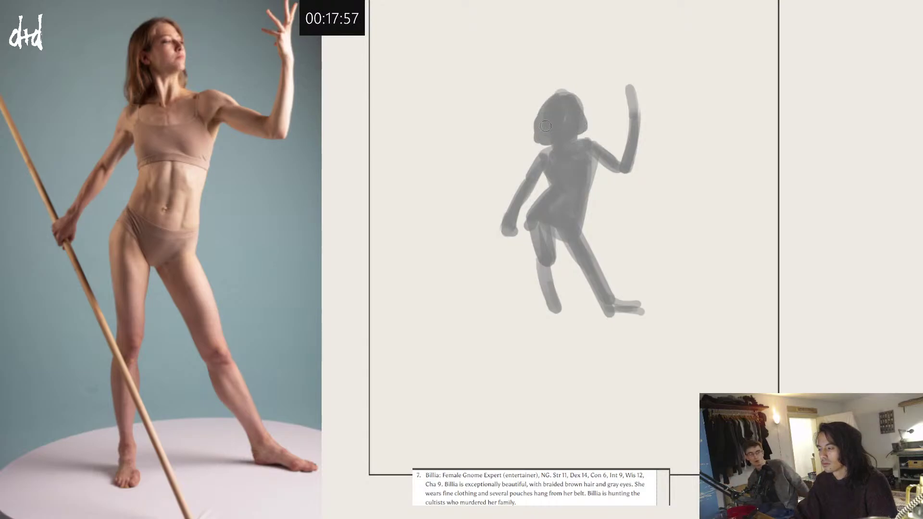
pyautogui.moveTo(629, 106)
pyautogui.mouseDown()
pyautogui.moveTo(628, 88)
pyautogui.moveTo(642, 90)
pyautogui.moveTo(634, 117)
pyautogui.moveTo(633, 104)
pyautogui.moveTo(627, 121)
pyautogui.mouseUp()
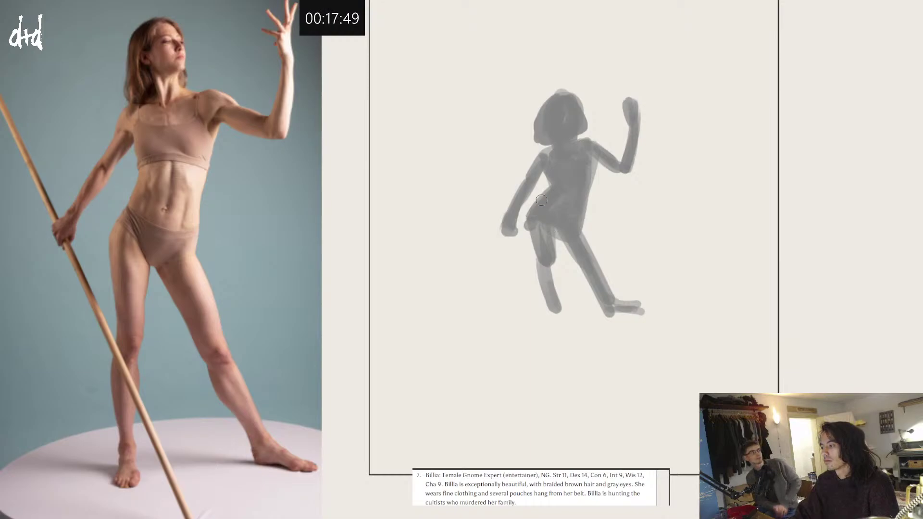
# Step: Paint a short flared skirt with a darker hem and side edges, and add dark marks on both legs
pyautogui.moveTo(539, 201)
pyautogui.mouseDown()
pyautogui.moveTo(525, 224)
pyautogui.moveTo(585, 234)
pyautogui.moveTo(545, 228)
pyautogui.moveTo(581, 232)
pyautogui.moveTo(584, 225)
pyautogui.moveTo(524, 226)
pyautogui.mouseUp()
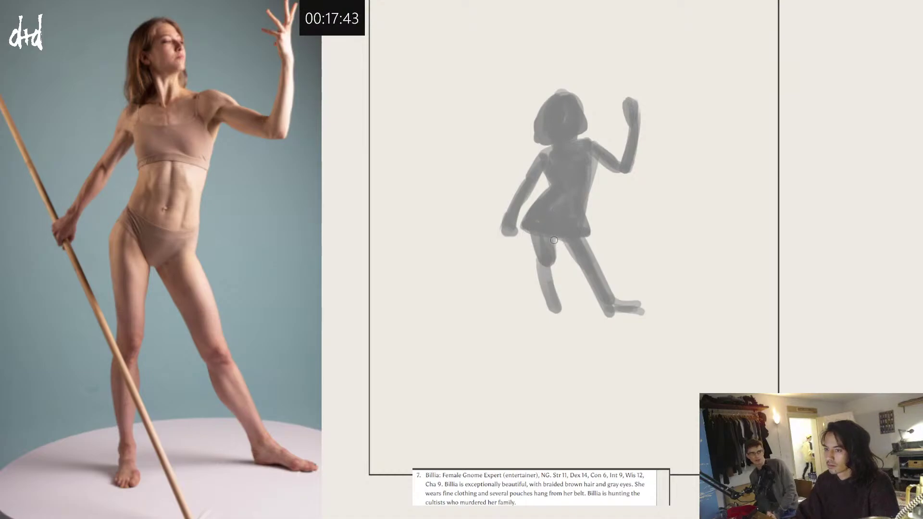
pyautogui.moveTo(533, 237)
pyautogui.mouseDown()
pyautogui.moveTo(553, 238)
pyautogui.moveTo(542, 267)
pyautogui.moveTo(555, 276)
pyautogui.moveTo(541, 289)
pyautogui.mouseUp()
pyautogui.hotkey('ctrl', 'z')
pyautogui.hotkey('ctrl', 'z')
pyautogui.moveTo(581, 259)
pyautogui.mouseDown()
pyautogui.moveTo(592, 263)
pyautogui.moveTo(568, 251)
pyautogui.moveTo(585, 246)
pyautogui.moveTo(530, 232)
pyautogui.moveTo(553, 242)
pyautogui.mouseUp()
pyautogui.hotkey('ctrl', 'z')
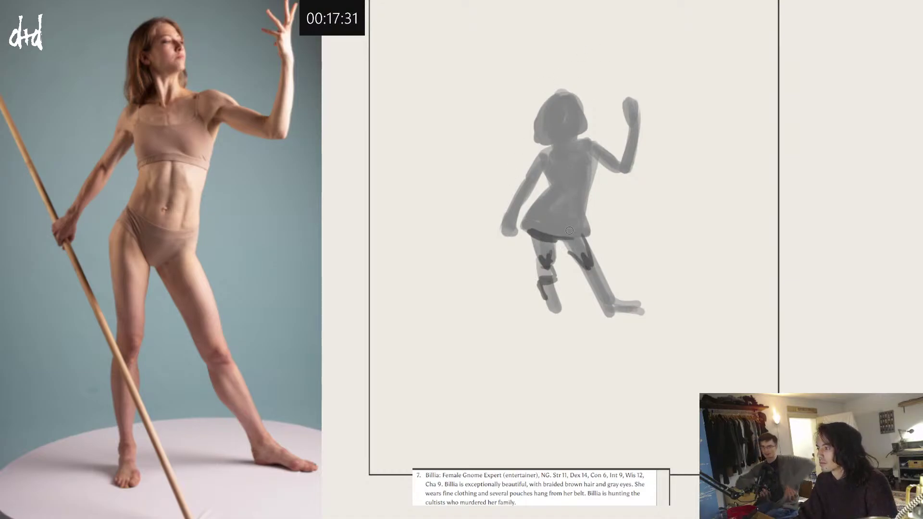
pyautogui.moveTo(536, 205); pyautogui.dragTo(522, 226)
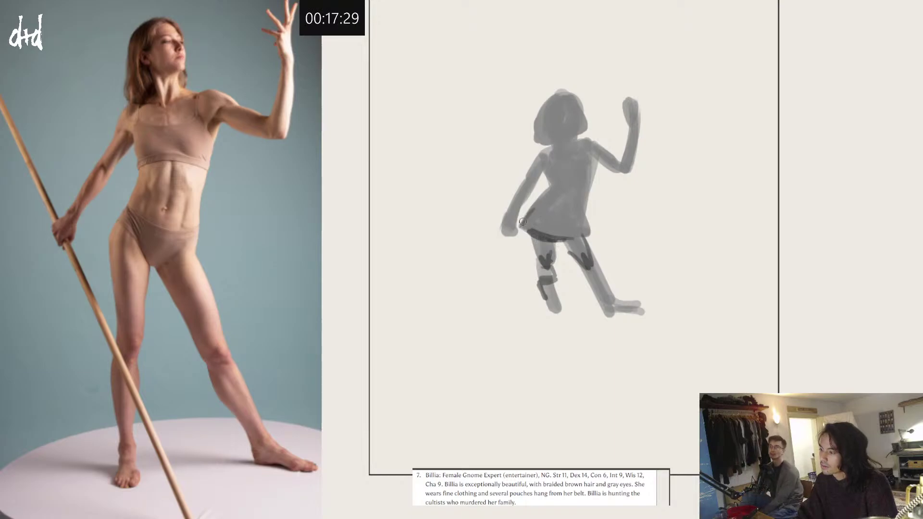
pyautogui.moveTo(591, 236); pyautogui.dragTo(585, 216)
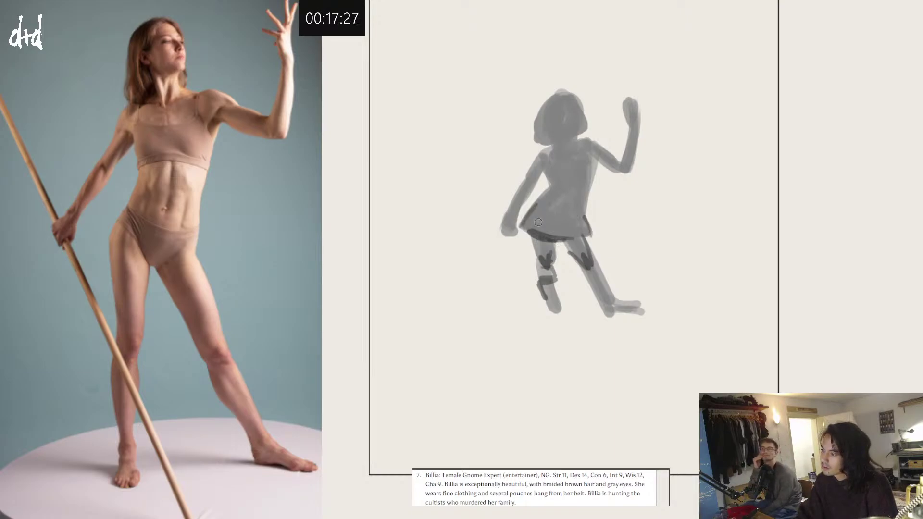
# Step: Draw round pouches at both hips and a belt across the waist in dark grey
pyautogui.moveTo(539, 197)
pyautogui.mouseDown()
pyautogui.moveTo(527, 218)
pyautogui.moveTo(543, 216)
pyautogui.moveTo(515, 216)
pyautogui.moveTo(541, 220)
pyautogui.moveTo(542, 208)
pyautogui.moveTo(527, 218)
pyautogui.moveTo(549, 205)
pyautogui.moveTo(535, 194)
pyautogui.mouseUp()
pyautogui.hotkey('ctrl', 'z')
pyautogui.hotkey('ctrl', 'z')
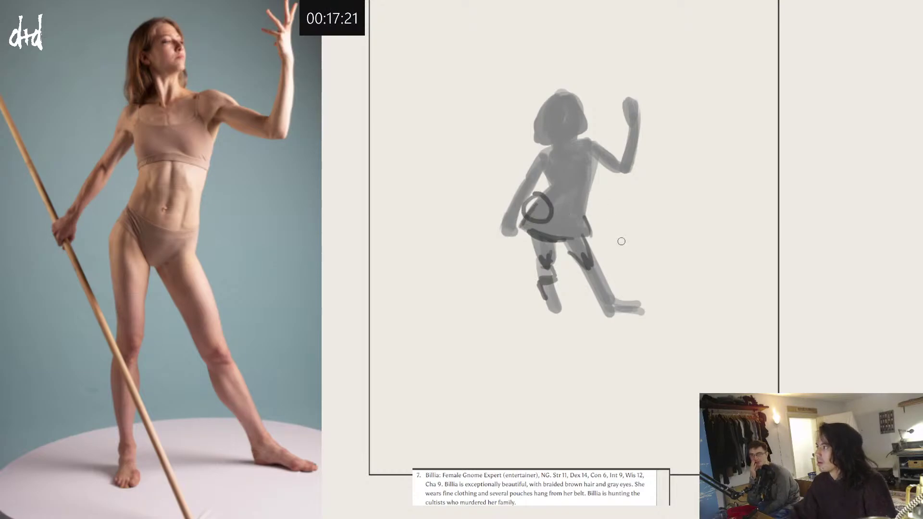
pyautogui.moveTo(591, 207)
pyautogui.mouseDown()
pyautogui.moveTo(596, 222)
pyautogui.moveTo(589, 198)
pyautogui.moveTo(587, 222)
pyautogui.moveTo(560, 202)
pyautogui.moveTo(586, 206)
pyautogui.mouseUp()
pyautogui.hotkey('ctrl', 'z')
pyautogui.moveTo(585, 205)
pyautogui.mouseDown()
pyautogui.moveTo(545, 191)
pyautogui.moveTo(583, 205)
pyautogui.moveTo(549, 188)
pyautogui.moveTo(589, 194)
pyautogui.mouseUp()
pyautogui.hotkey('ctrl', 'z')
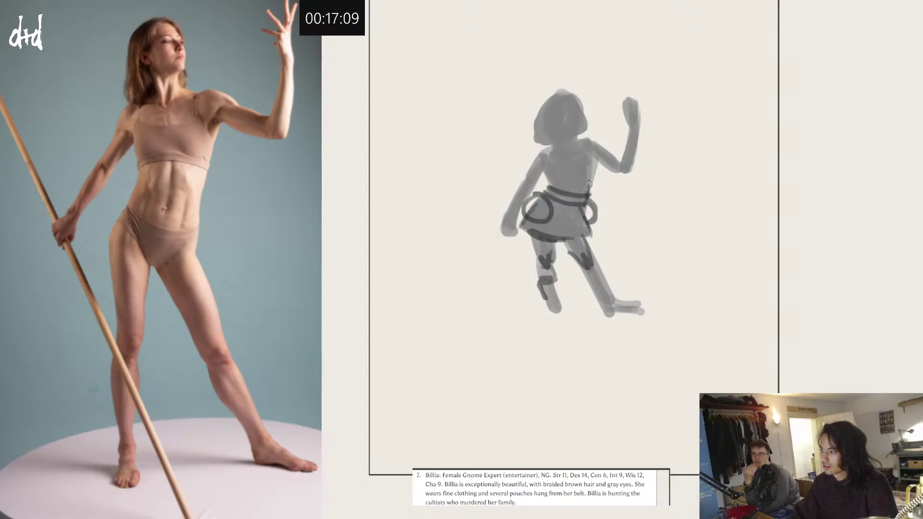
# Step: Outline the torso sides and short sleeves in dark grey, and sketch a scooped neckline
pyautogui.hotkey('ctrl', 'z')
pyautogui.moveTo(588, 191)
pyautogui.mouseDown()
pyautogui.moveTo(592, 154)
pyautogui.moveTo(609, 151)
pyautogui.moveTo(590, 141)
pyautogui.moveTo(537, 170)
pyautogui.moveTo(556, 188)
pyautogui.mouseUp()
pyautogui.moveTo(555, 152)
pyautogui.mouseDown()
pyautogui.moveTo(571, 167)
pyautogui.moveTo(547, 168)
pyautogui.moveTo(589, 134)
pyautogui.mouseUp()
pyautogui.hotkey('ctrl', 'z')
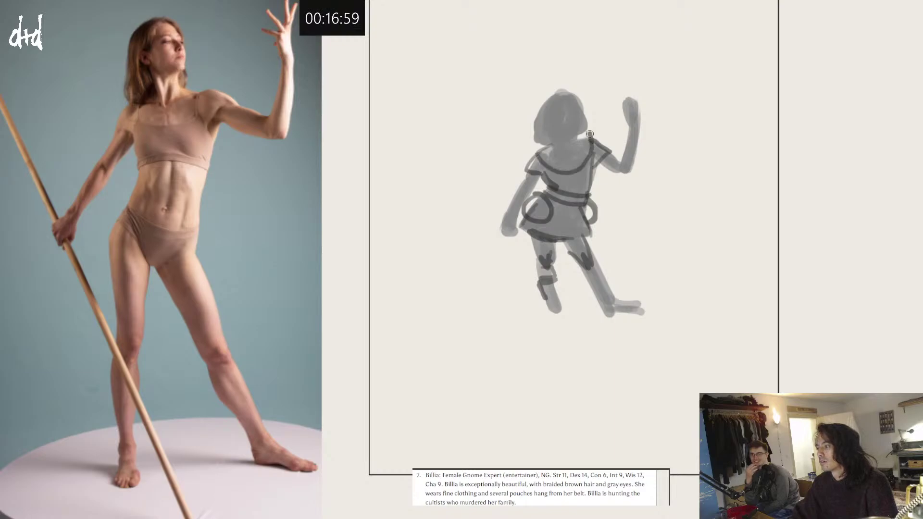
# Step: Try a shallower curved neckline between the two shoulders
pyautogui.hotkey('ctrl', 'z')
pyautogui.moveTo(540, 153)
pyautogui.mouseDown()
pyautogui.moveTo(592, 134)
pyautogui.moveTo(580, 157)
pyautogui.moveTo(592, 135)
pyautogui.mouseUp()
pyautogui.hotkey('ctrl', 'z')
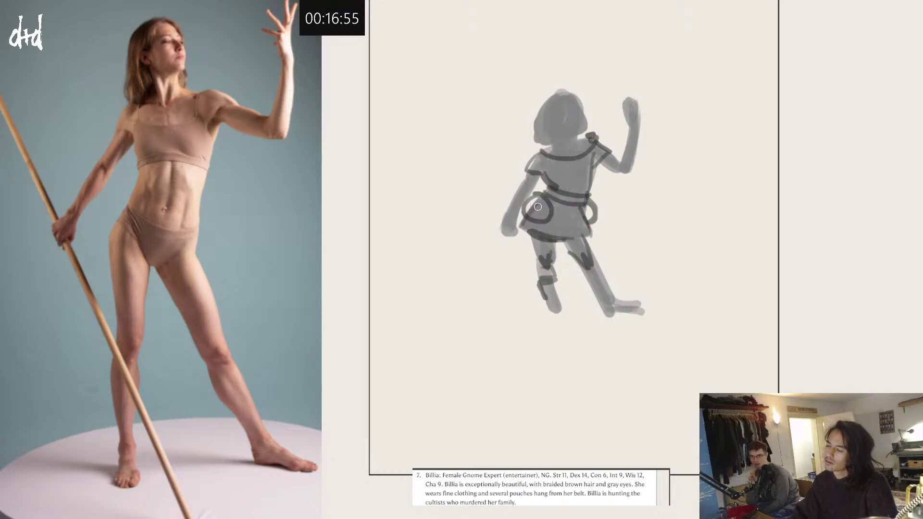
pyautogui.hotkey('ctrl', 'z')
pyautogui.hotkey('ctrl', 'z')
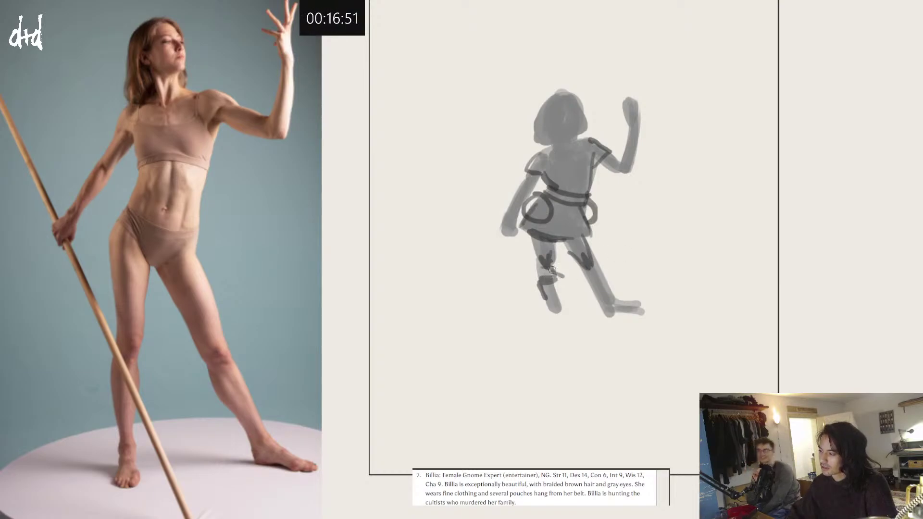
# Step: Draw flared boot cuffs below both knees and outline the standing leg's boot and foot
pyautogui.moveTo(552, 269); pyautogui.dragTo(566, 280)
pyautogui.hotkey('ctrl', 'z')
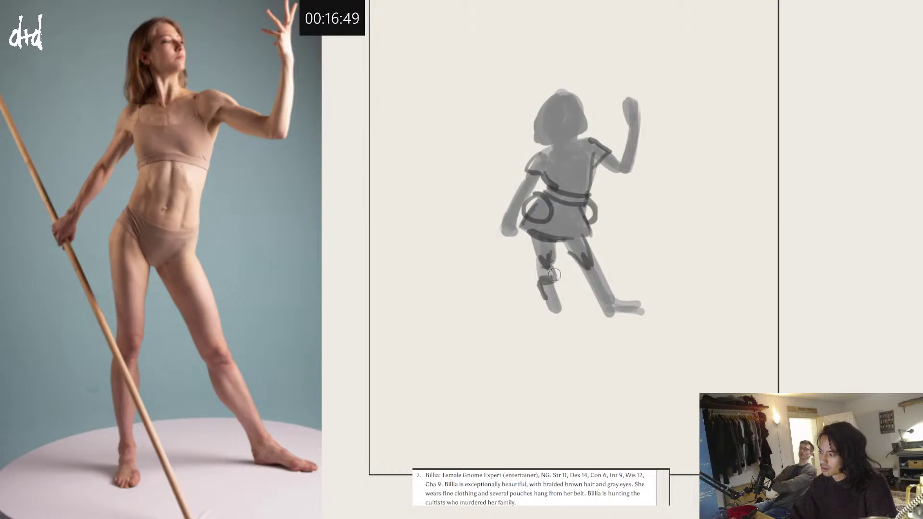
pyautogui.moveTo(557, 268)
pyautogui.mouseDown()
pyautogui.moveTo(528, 276)
pyautogui.moveTo(545, 309)
pyautogui.moveTo(550, 301)
pyautogui.moveTo(558, 310)
pyautogui.moveTo(549, 317)
pyautogui.moveTo(562, 316)
pyautogui.moveTo(546, 319)
pyautogui.moveTo(557, 324)
pyautogui.moveTo(555, 286)
pyautogui.moveTo(596, 273)
pyautogui.mouseUp()
pyautogui.hotkey('ctrl', 'z')
pyautogui.hotkey('ctrl', 'z')
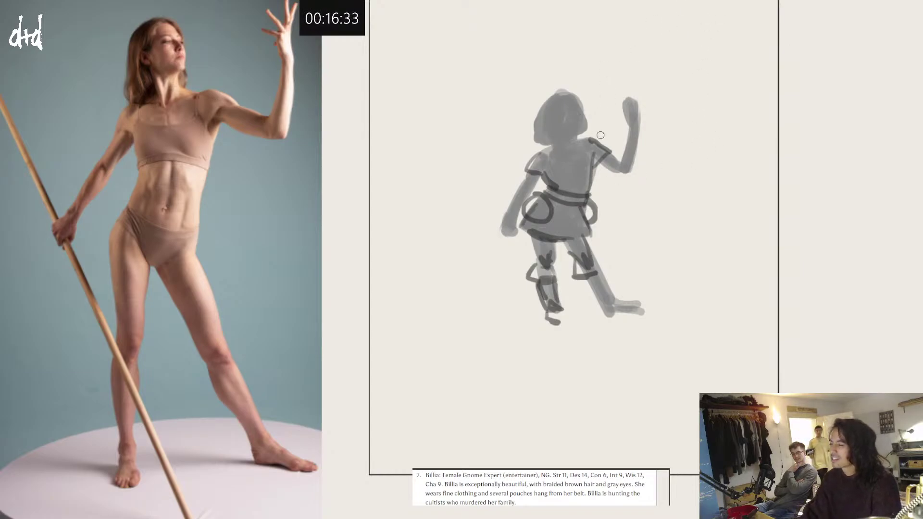
# Step: Draw puffed sleeve caps on both shoulders, and add a collar and centre front seam to the top
pyautogui.moveTo(539, 155)
pyautogui.mouseDown()
pyautogui.moveTo(526, 171)
pyautogui.moveTo(521, 164)
pyautogui.moveTo(542, 170)
pyautogui.mouseUp()
pyautogui.hotkey('ctrl', 'z')
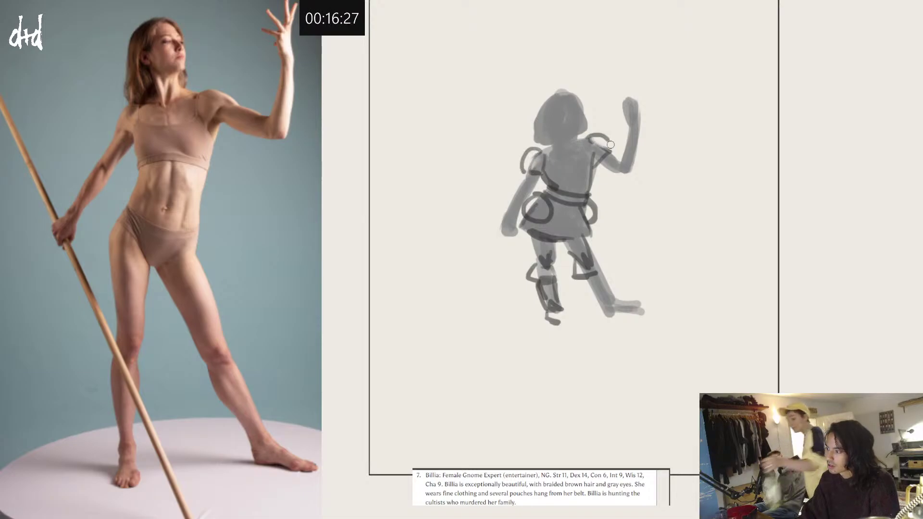
pyautogui.moveTo(585, 137)
pyautogui.mouseDown()
pyautogui.moveTo(608, 145)
pyautogui.moveTo(605, 160)
pyautogui.mouseUp()
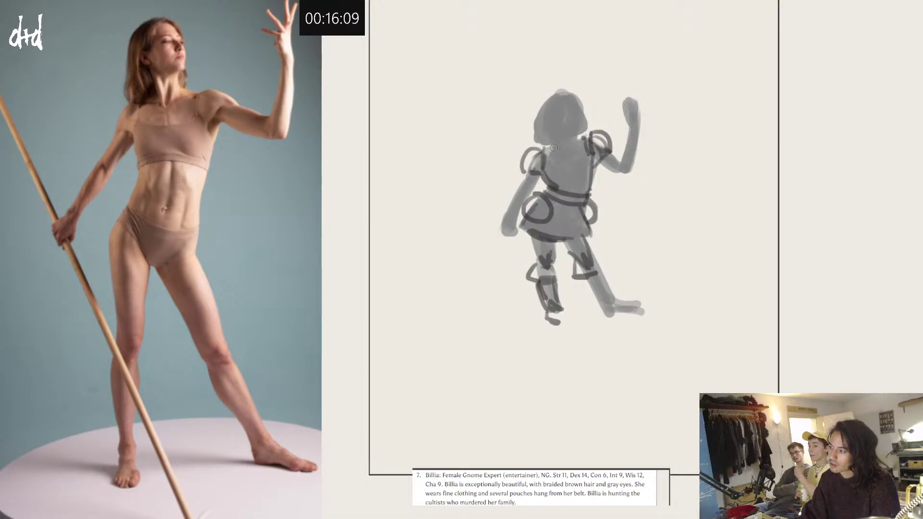
pyautogui.moveTo(553, 147)
pyautogui.mouseDown()
pyautogui.moveTo(574, 133)
pyautogui.moveTo(554, 136)
pyautogui.mouseUp()
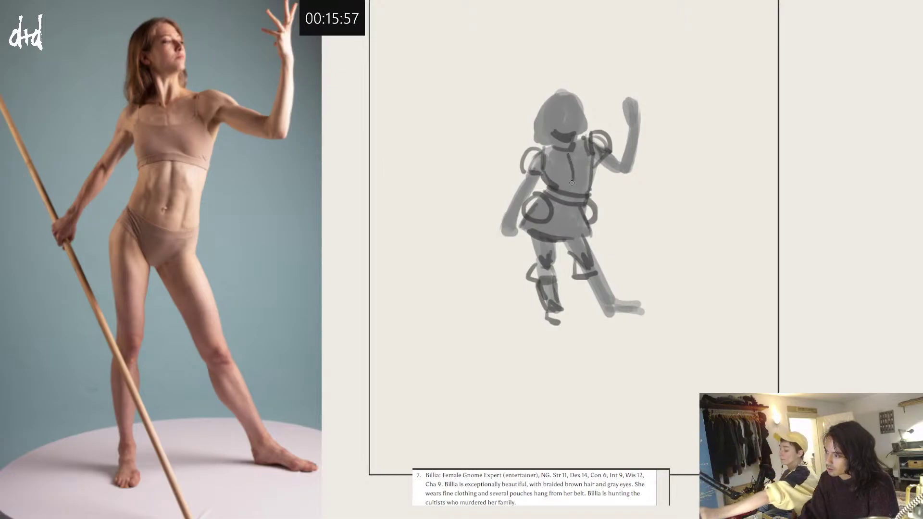
pyautogui.moveTo(572, 157); pyautogui.dragTo(572, 196)
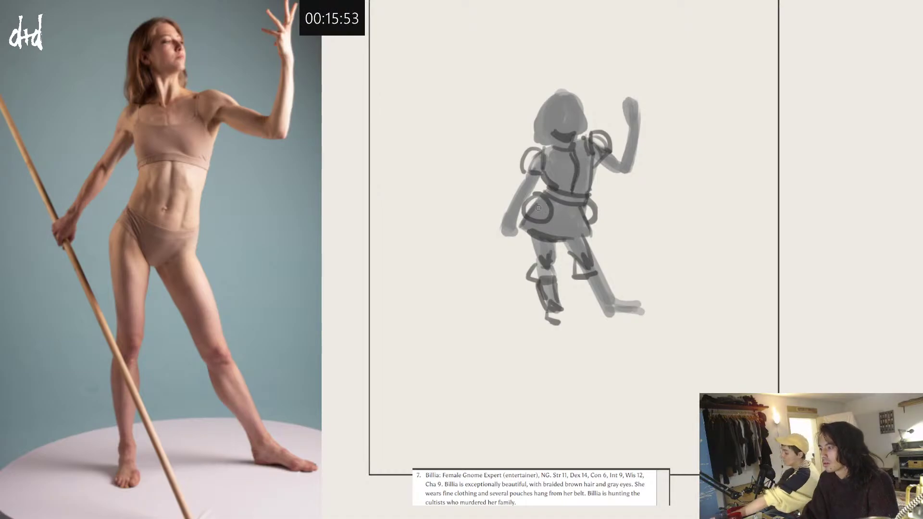
# Step: Detail and shade the two hip pouches, and shade the puffed sleeve on the lowered arm
pyautogui.moveTo(536, 202); pyautogui.dragTo(532, 208)
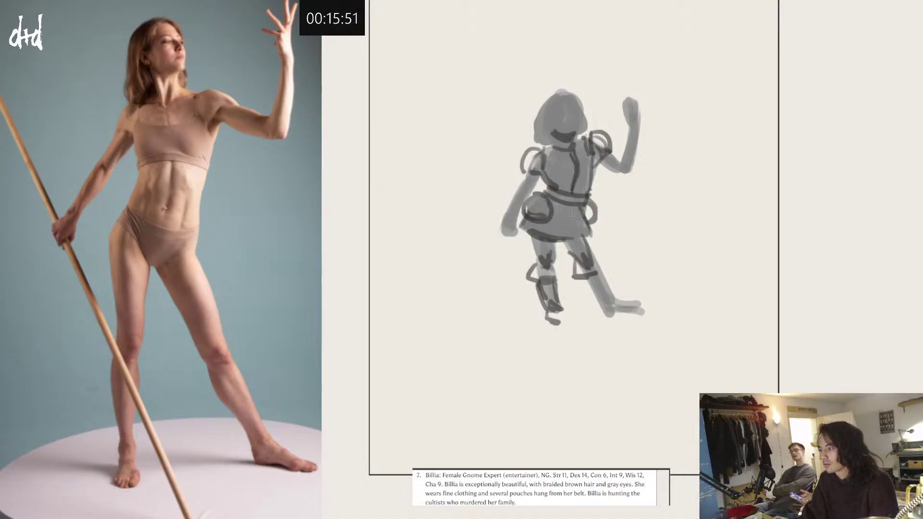
pyautogui.moveTo(596, 206); pyautogui.dragTo(588, 219)
pyautogui.moveTo(537, 163); pyautogui.dragTo(534, 157)
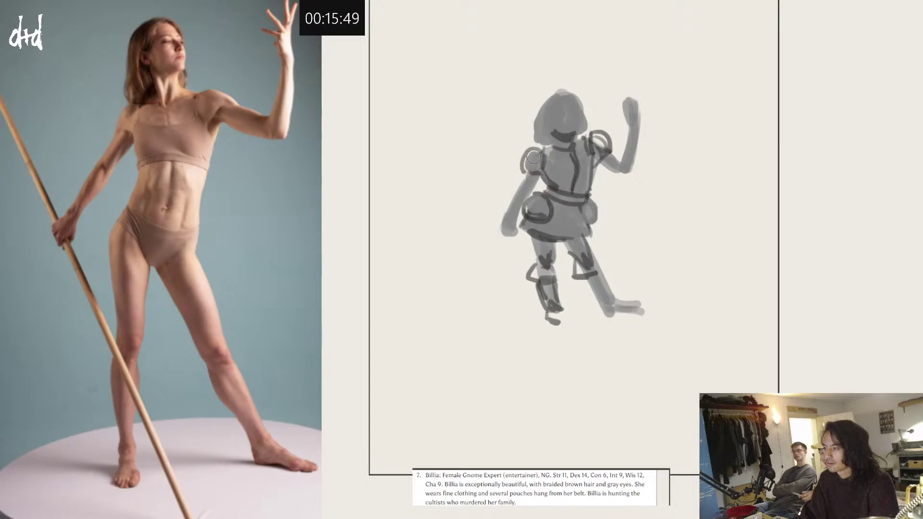
# Step: Fill the puffed sleeves with grey and sample a drawing tone from the figure near the chin
pyautogui.moveTo(598, 141); pyautogui.dragTo(598, 150)
pyautogui.keyDown('alt'); pyautogui.click(572, 134); pyautogui.keyUp('alt')
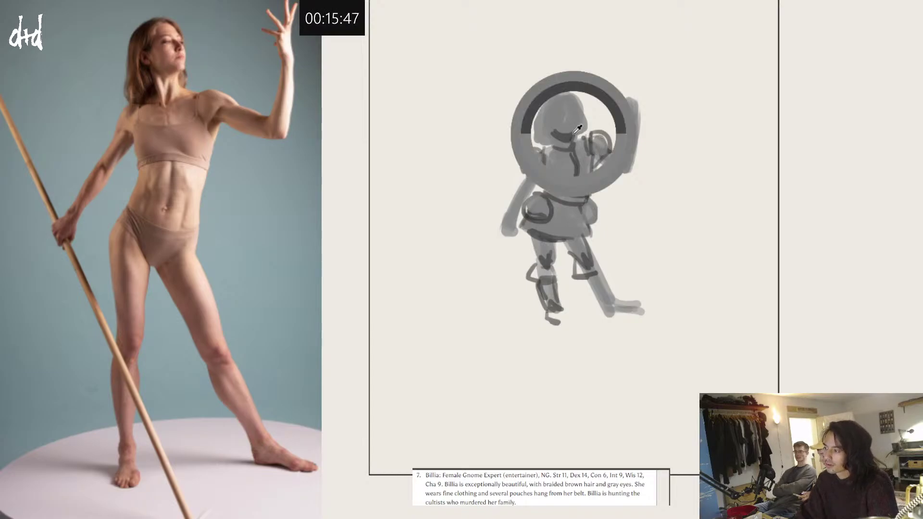
pyautogui.moveTo(572, 141); pyautogui.dragTo(577, 130)
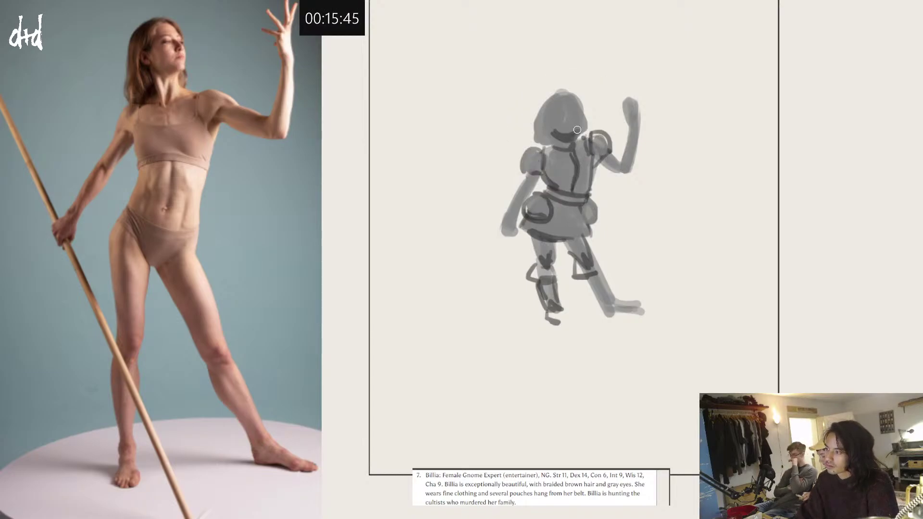
# Step: Draw wavy hair locks around the head and short curls along the hairline above the face
pyautogui.moveTo(550, 99); pyautogui.dragTo(527, 132)
pyautogui.hotkey('ctrl', 'z')
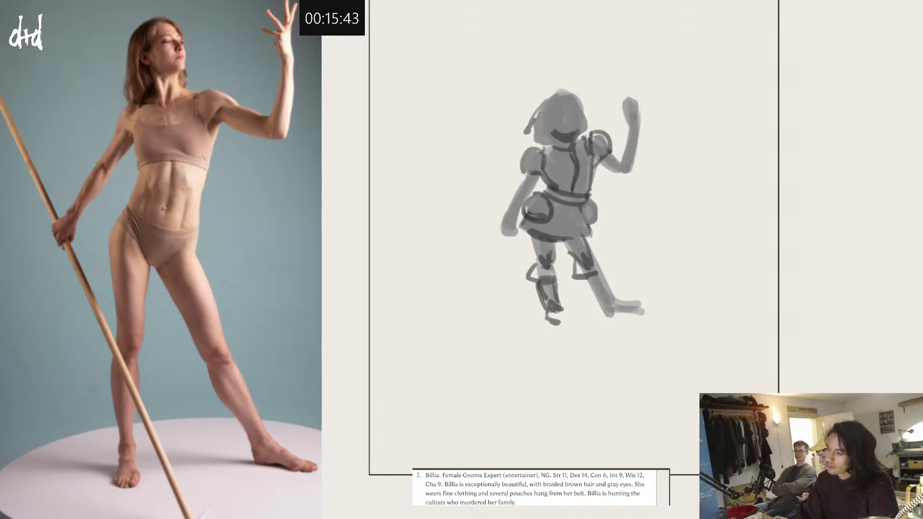
pyautogui.moveTo(551, 96)
pyautogui.mouseDown()
pyautogui.moveTo(533, 131)
pyautogui.moveTo(547, 99)
pyautogui.moveTo(527, 132)
pyautogui.moveTo(532, 139)
pyautogui.moveTo(538, 118)
pyautogui.moveTo(552, 142)
pyautogui.moveTo(547, 111)
pyautogui.mouseUp()
pyautogui.hotkey('ctrl', 'z')
pyautogui.moveTo(546, 109); pyautogui.dragTo(553, 120)
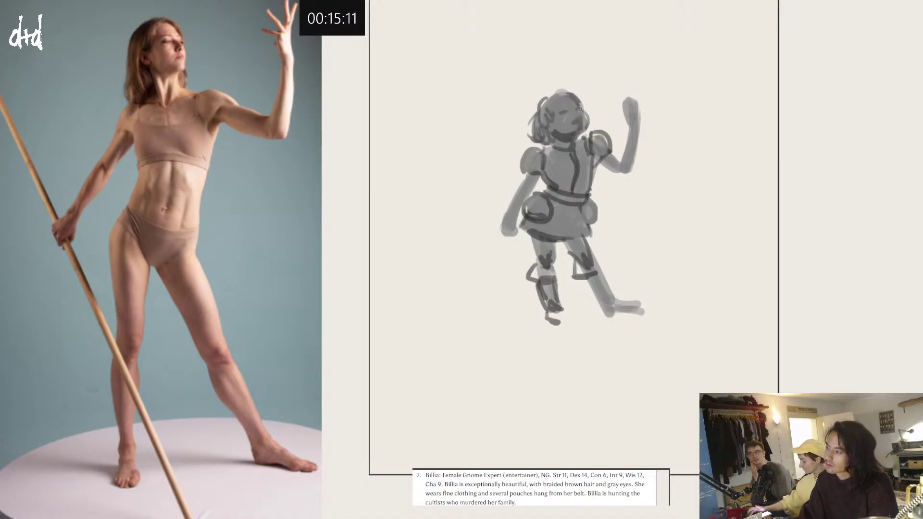
pyautogui.moveTo(543, 103); pyautogui.dragTo(546, 117)
pyautogui.moveTo(549, 107)
pyautogui.mouseDown()
pyautogui.moveTo(548, 117)
pyautogui.moveTo(563, 95)
pyautogui.mouseUp()
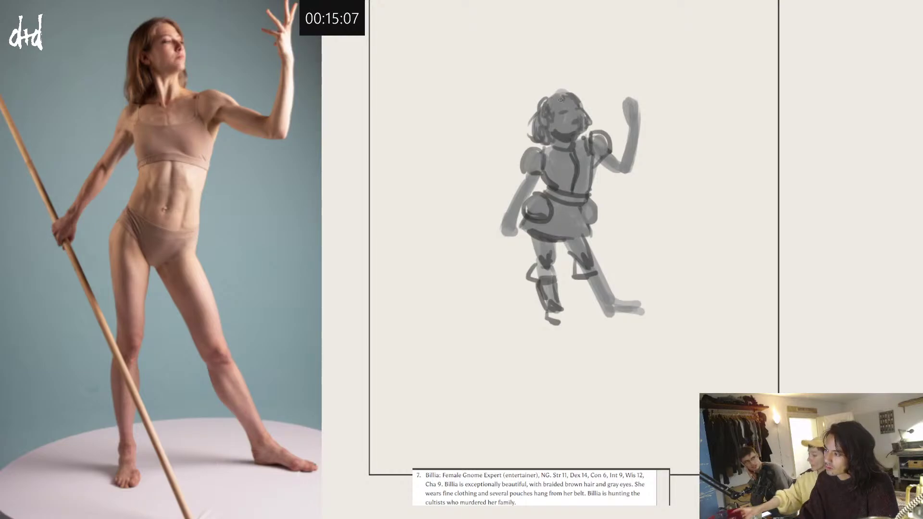
pyautogui.moveTo(556, 105)
pyautogui.mouseDown()
pyautogui.moveTo(547, 106)
pyautogui.moveTo(561, 94)
pyautogui.moveTo(548, 100)
pyautogui.mouseUp()
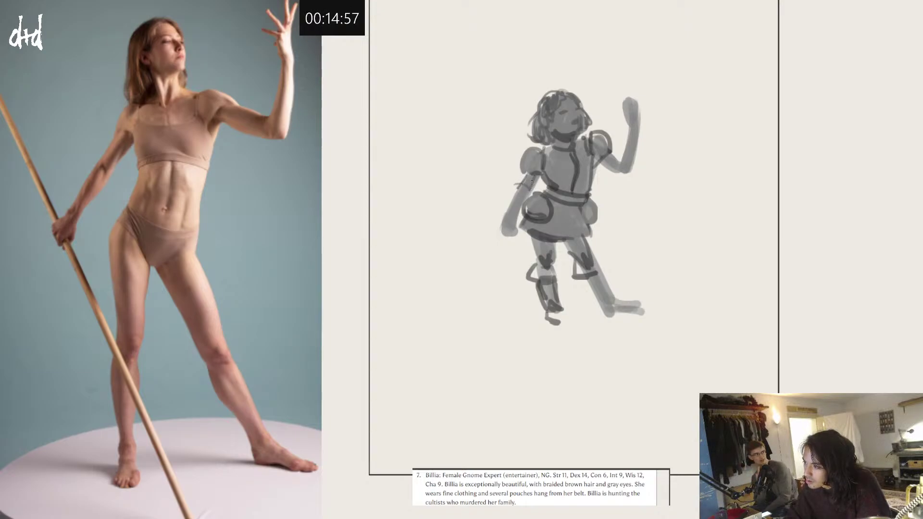
# Step: Outline wide forearm cuffs on the lowered and raised arms, and outline the lowered hand
pyautogui.moveTo(515, 185); pyautogui.dragTo(506, 210)
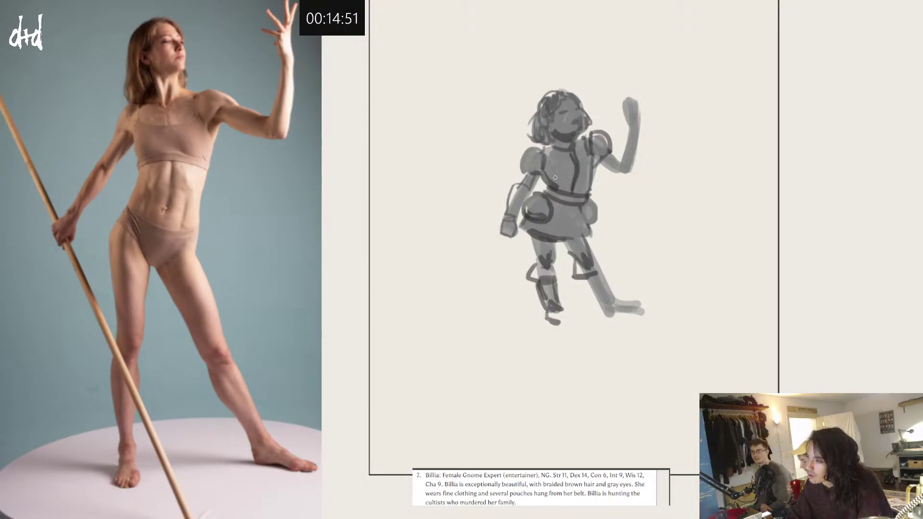
pyautogui.moveTo(601, 164)
pyautogui.mouseDown()
pyautogui.moveTo(638, 167)
pyautogui.moveTo(637, 128)
pyautogui.mouseUp()
pyautogui.hotkey('ctrl', 'z')
pyautogui.moveTo(639, 168); pyautogui.dragTo(633, 125)
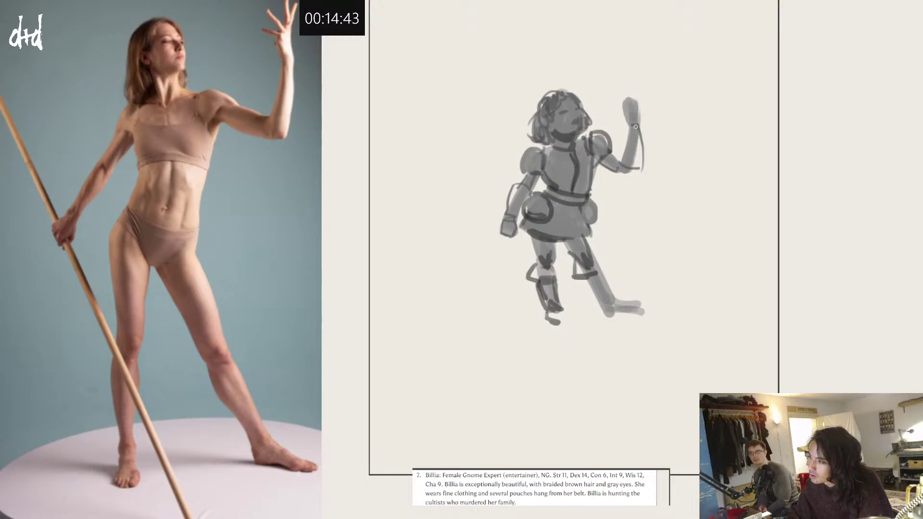
# Step: Draw the raised arm's wrist and fingers holding a small pointed blade
pyautogui.moveTo(637, 120); pyautogui.dragTo(635, 104)
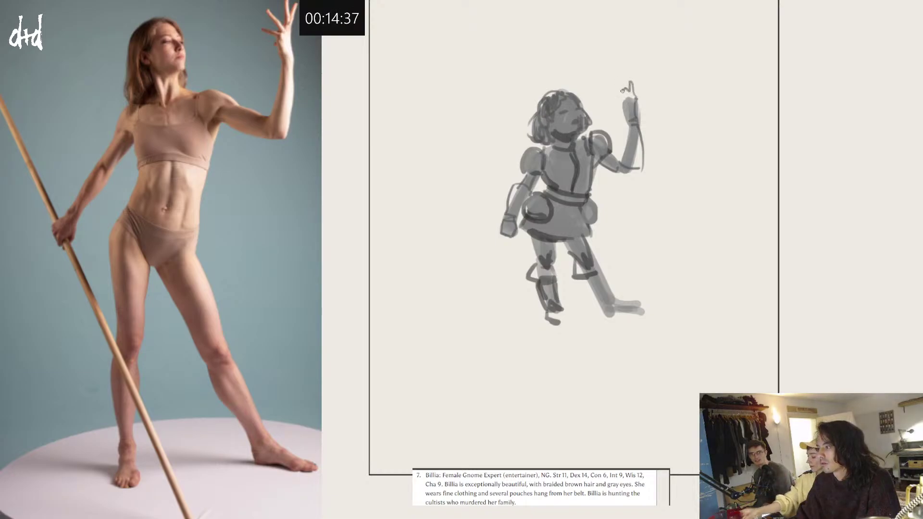
pyautogui.moveTo(629, 89)
pyautogui.mouseDown()
pyautogui.moveTo(630, 118)
pyautogui.moveTo(635, 94)
pyautogui.moveTo(619, 86)
pyautogui.moveTo(631, 92)
pyautogui.moveTo(621, 102)
pyautogui.moveTo(626, 116)
pyautogui.moveTo(635, 73)
pyautogui.moveTo(654, 57)
pyautogui.moveTo(635, 89)
pyautogui.mouseUp()
pyautogui.hotkey('ctrl', 'z')
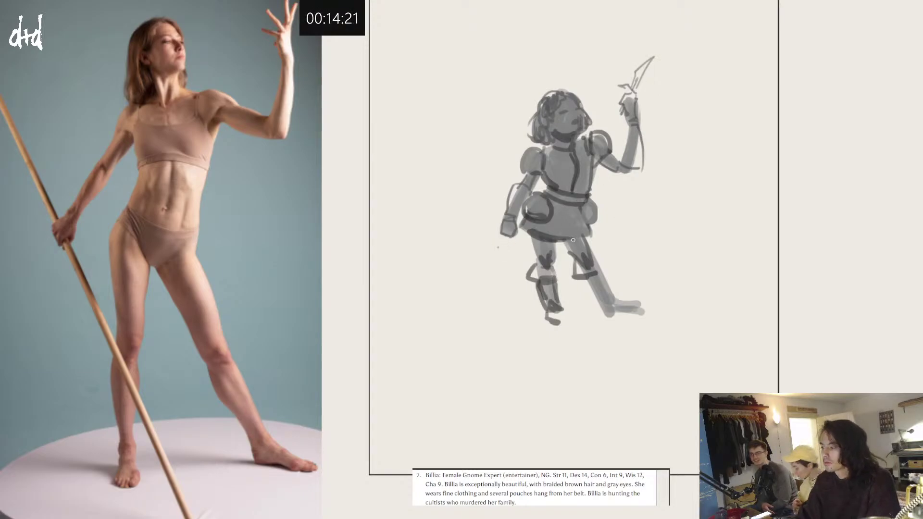
# Step: Fill both boots and their flared cuffs with dark grey, and add a heel to the outstretched foot
pyautogui.moveTo(588, 279); pyautogui.dragTo(613, 306)
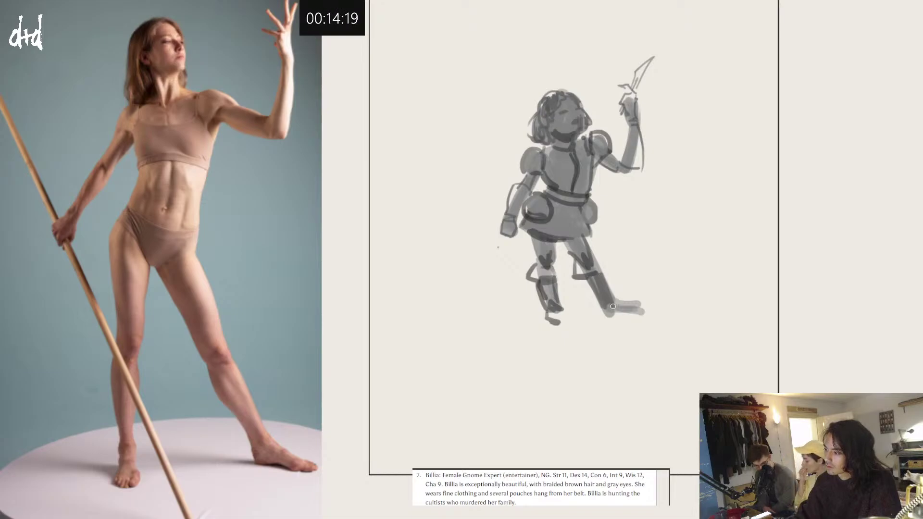
pyautogui.moveTo(536, 278)
pyautogui.mouseDown()
pyautogui.moveTo(552, 308)
pyautogui.moveTo(553, 289)
pyautogui.moveTo(614, 302)
pyautogui.moveTo(598, 271)
pyautogui.moveTo(538, 266)
pyautogui.moveTo(549, 279)
pyautogui.moveTo(528, 277)
pyautogui.moveTo(541, 259)
pyautogui.moveTo(577, 261)
pyautogui.moveTo(586, 275)
pyautogui.moveTo(589, 259)
pyautogui.moveTo(615, 302)
pyautogui.moveTo(631, 305)
pyautogui.moveTo(610, 285)
pyautogui.moveTo(601, 289)
pyautogui.moveTo(636, 305)
pyautogui.moveTo(600, 281)
pyautogui.moveTo(628, 304)
pyautogui.moveTo(598, 297)
pyautogui.moveTo(603, 307)
pyautogui.moveTo(595, 292)
pyautogui.moveTo(598, 314)
pyautogui.moveTo(597, 295)
pyautogui.moveTo(615, 317)
pyautogui.moveTo(642, 314)
pyautogui.mouseUp()
pyautogui.hotkey('ctrl', 'z')
pyautogui.hotkey('ctrl', 'z')
pyautogui.hotkey('ctrl', 'z')
pyautogui.hotkey('ctrl', 'z')
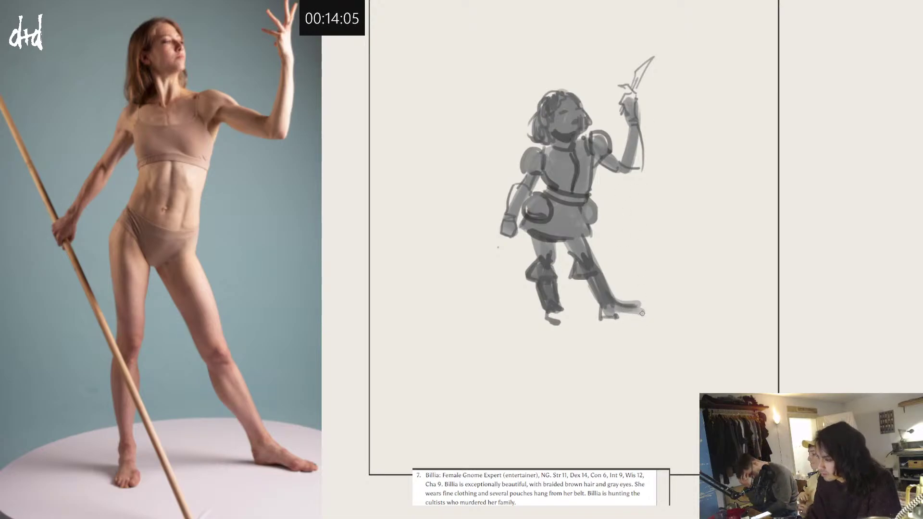
# Step: Redraw the outstretched boot's sole with a slightly upturned toe, and darken the sole of the standing boot
pyautogui.hotkey('ctrl', 'z')
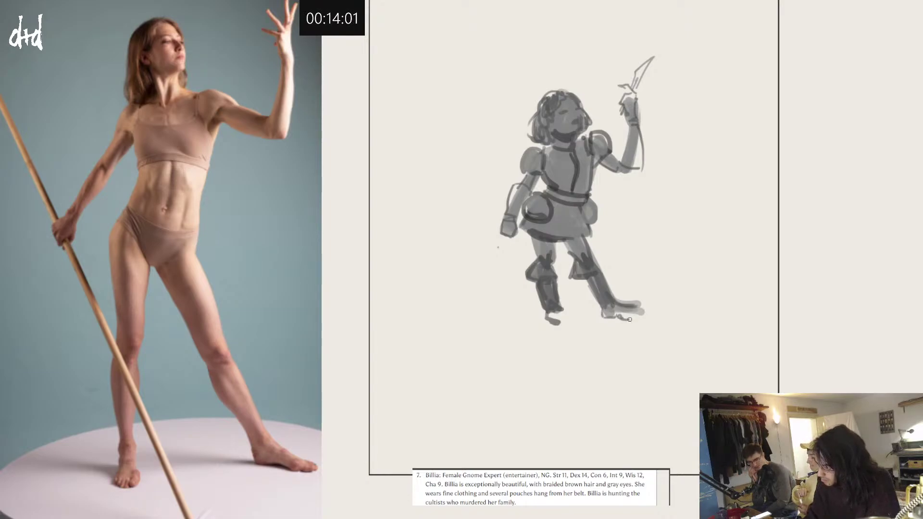
pyautogui.moveTo(618, 317); pyautogui.dragTo(651, 315)
pyautogui.hotkey('ctrl', 'z')
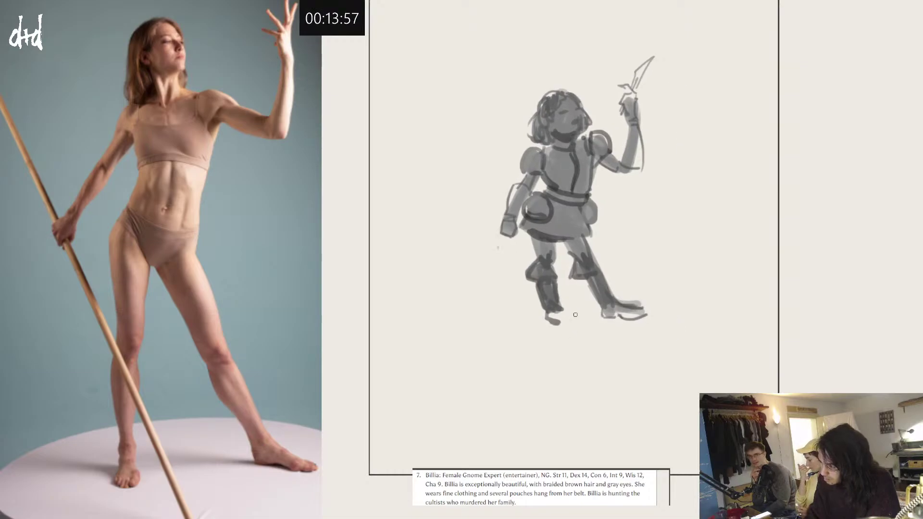
pyautogui.moveTo(546, 321); pyautogui.dragTo(561, 325)
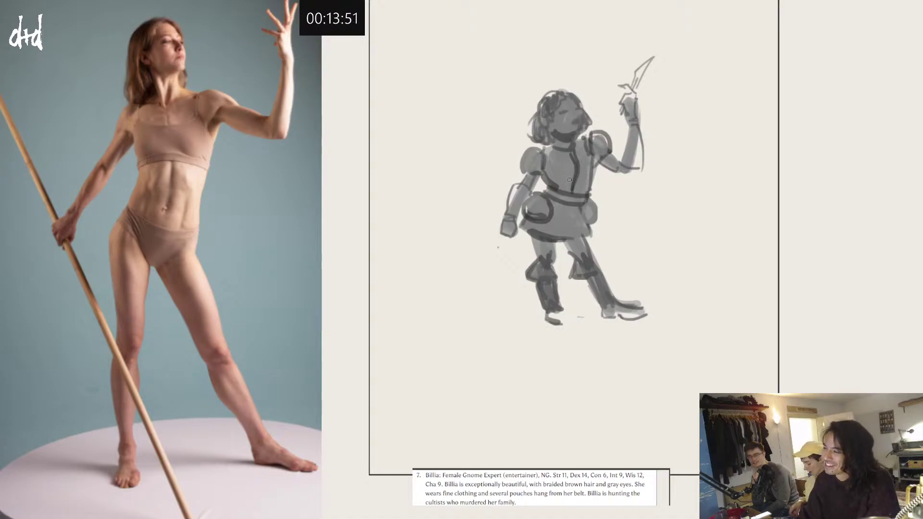
# Step: Fill both forearm cuffs with grey, darken the thighs, and add a hem line below the tunic skirt
pyautogui.moveTo(635, 153)
pyautogui.mouseDown()
pyautogui.moveTo(633, 168)
pyautogui.moveTo(640, 167)
pyautogui.mouseUp()
pyautogui.moveTo(638, 135); pyautogui.dragTo(641, 161)
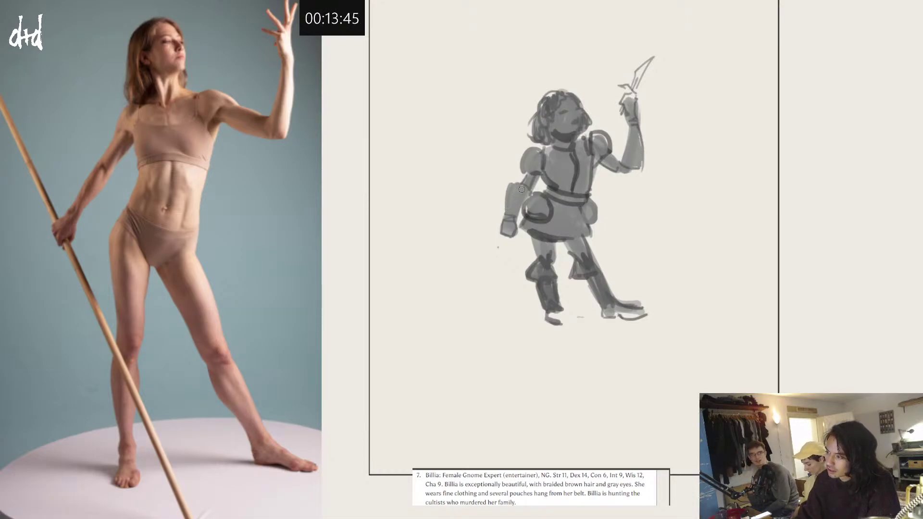
pyautogui.moveTo(550, 191)
pyautogui.mouseDown()
pyautogui.moveTo(559, 182)
pyautogui.moveTo(546, 175)
pyautogui.moveTo(586, 209)
pyautogui.moveTo(594, 236)
pyautogui.moveTo(528, 238)
pyautogui.moveTo(541, 237)
pyautogui.mouseUp()
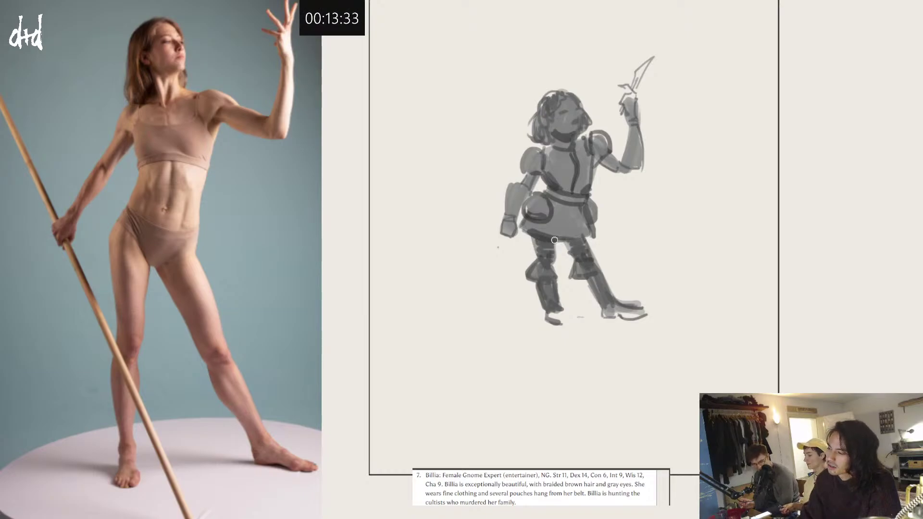
pyautogui.moveTo(595, 240); pyautogui.dragTo(553, 248)
# Step: Shade the two belt pouches and darken the arms between the puffed sleeves and forearm cuffs
pyautogui.moveTo(550, 194)
pyautogui.mouseDown()
pyautogui.moveTo(580, 214)
pyautogui.moveTo(556, 217)
pyautogui.mouseUp()
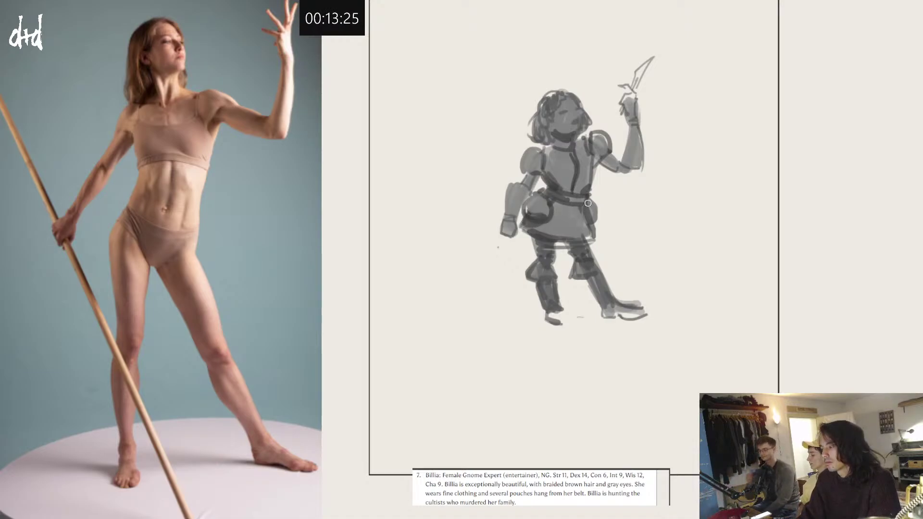
pyautogui.moveTo(598, 217); pyautogui.dragTo(594, 222)
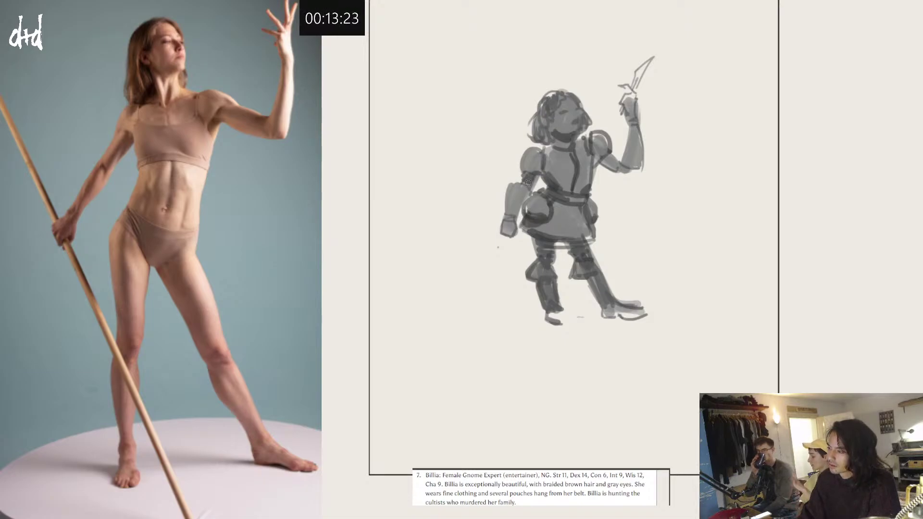
pyautogui.moveTo(622, 166); pyautogui.dragTo(635, 172)
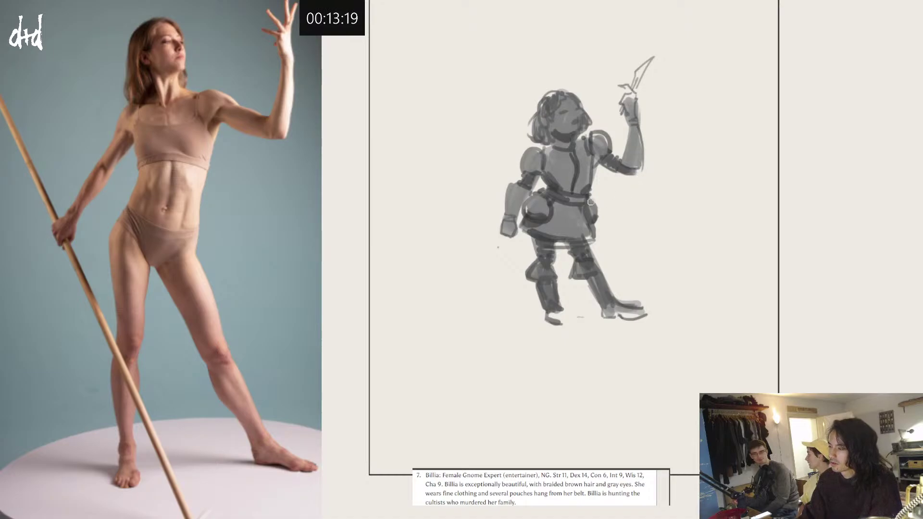
# Step: Scale the whole figure up slightly around its centre
pyautogui.press('m')
pyautogui.press('m')
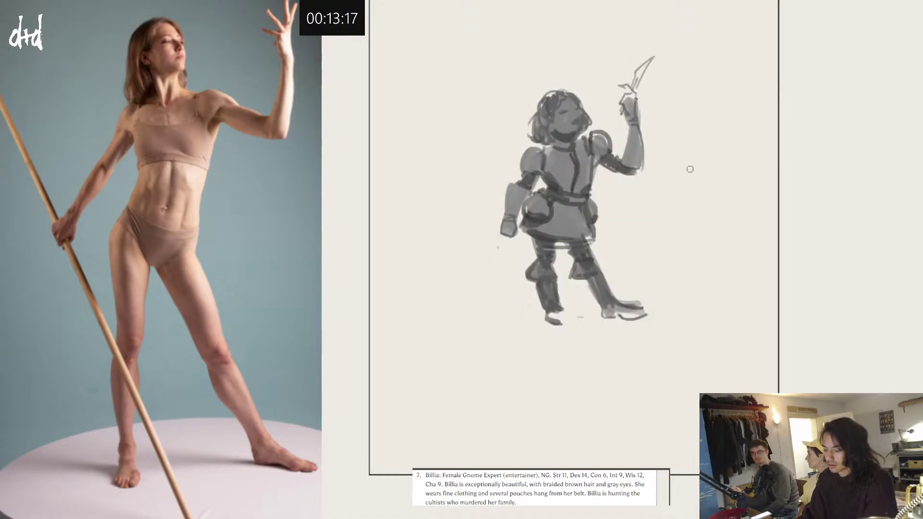
pyautogui.hotkey('ctrl', 't')
pyautogui.moveTo(659, 51); pyautogui.dragTo(674, 39)
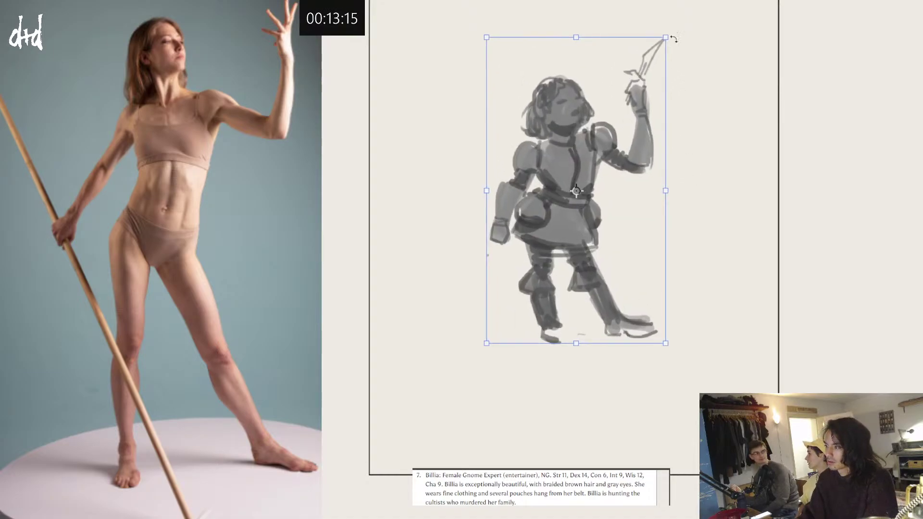
pyautogui.press('Return')
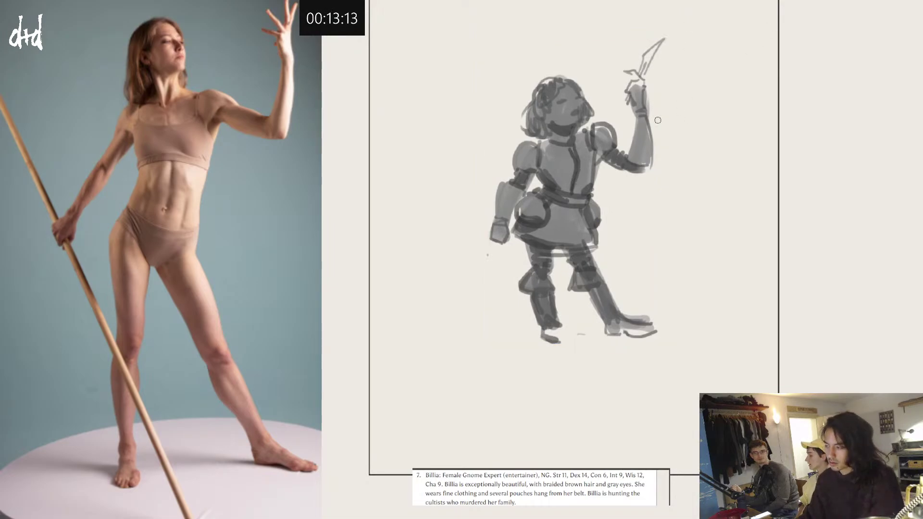
# Step: Draw dark hair framing the far side of the face, from the forehead to the jaw
pyautogui.moveTo(569, 80)
pyautogui.mouseDown()
pyautogui.moveTo(581, 118)
pyautogui.moveTo(581, 107)
pyautogui.moveTo(589, 114)
pyautogui.moveTo(572, 103)
pyautogui.mouseUp()
pyautogui.hotkey('ctrl', 'z')
pyautogui.hotkey('ctrl', 'z')
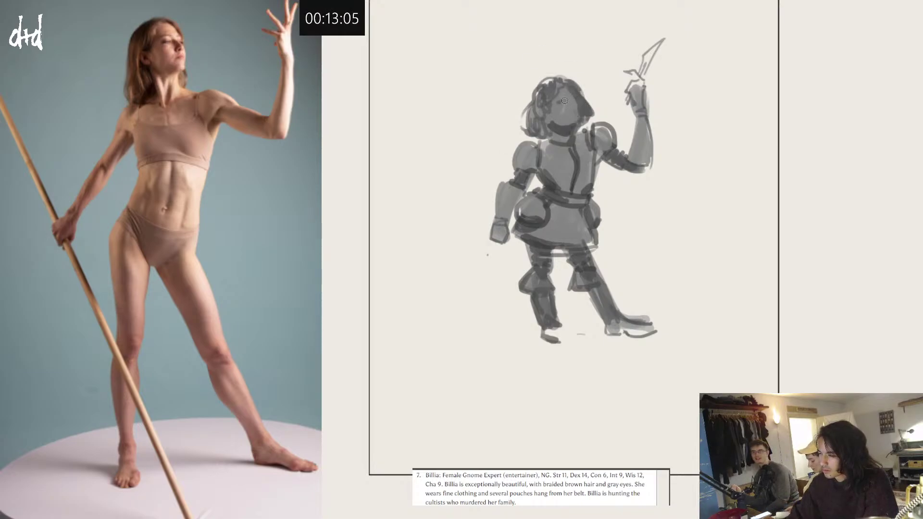
# Step: Draw the eyes and a small rounded mouth on the face, and fill the mouth with dark grey
pyautogui.press('ctrl')
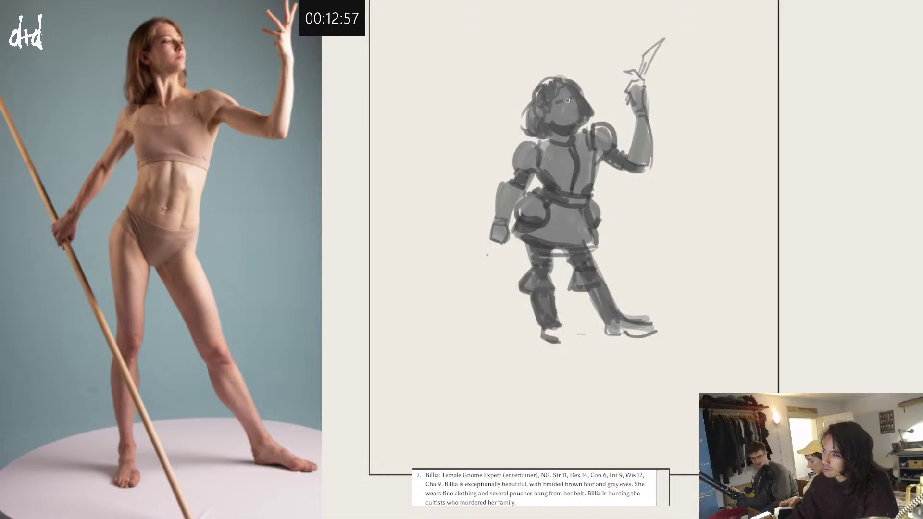
pyautogui.scroll(4, 560, 102)
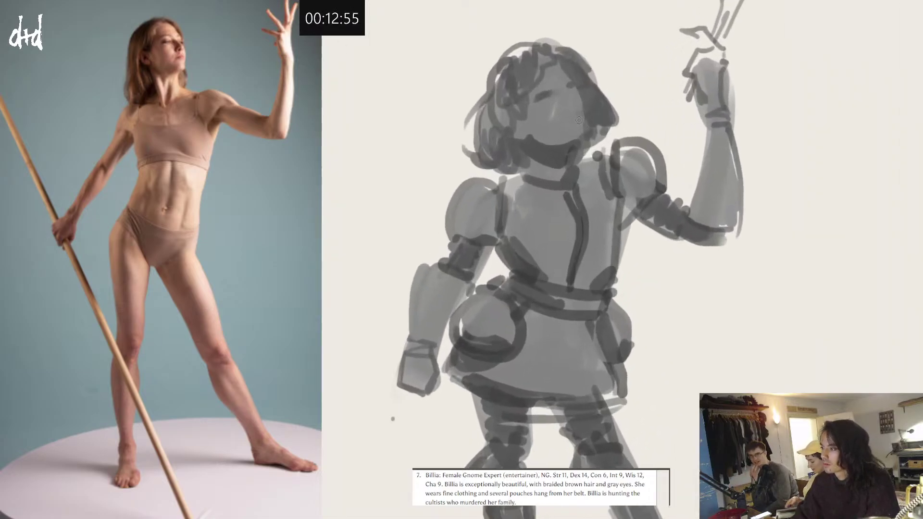
pyautogui.moveTo(563, 122)
pyautogui.mouseDown()
pyautogui.moveTo(568, 114)
pyautogui.moveTo(570, 130)
pyautogui.moveTo(581, 115)
pyautogui.moveTo(576, 123)
pyautogui.mouseUp()
pyautogui.hotkey('ctrl', 'z')
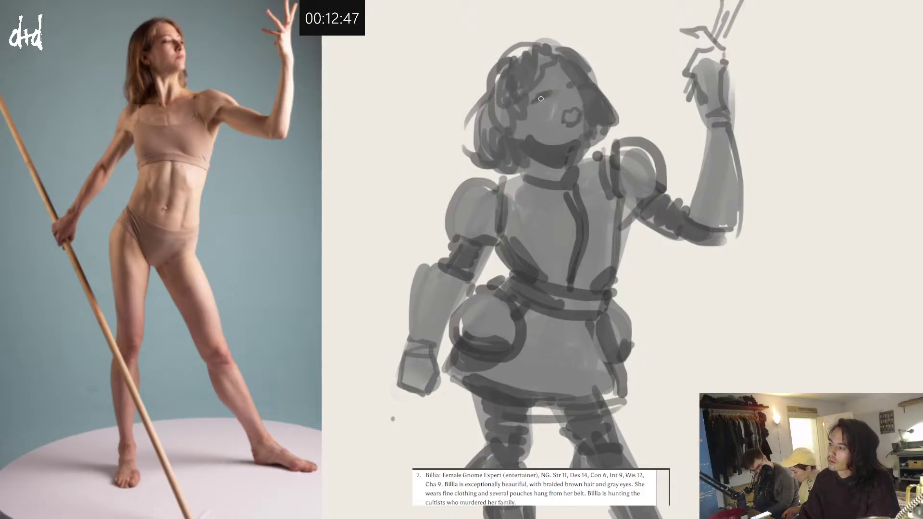
pyautogui.moveTo(538, 97); pyautogui.dragTo(576, 84)
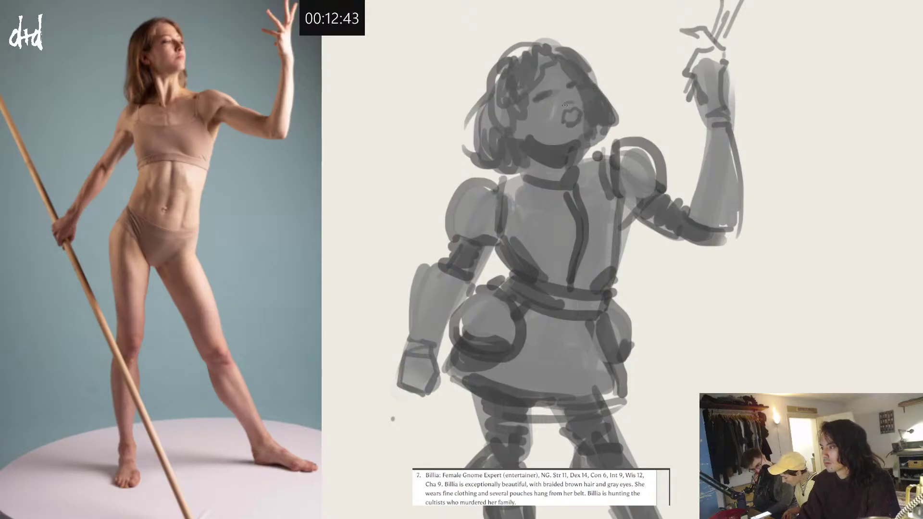
pyautogui.moveTo(563, 87); pyautogui.dragTo(569, 85)
pyautogui.hotkey('ctrl', 'z')
pyautogui.hotkey('ctrl', 'z')
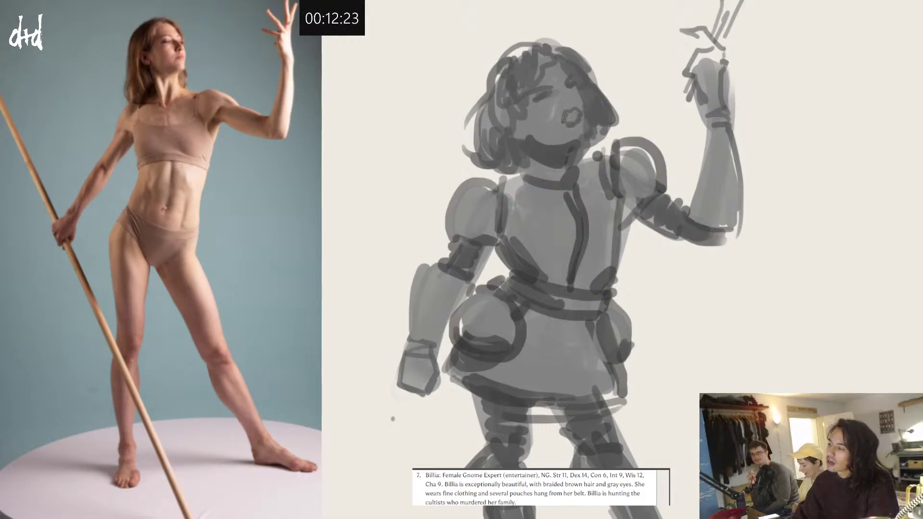
pyautogui.moveTo(571, 112)
pyautogui.mouseDown()
pyautogui.moveTo(543, 145)
pyautogui.moveTo(556, 140)
pyautogui.moveTo(565, 163)
pyautogui.mouseUp()
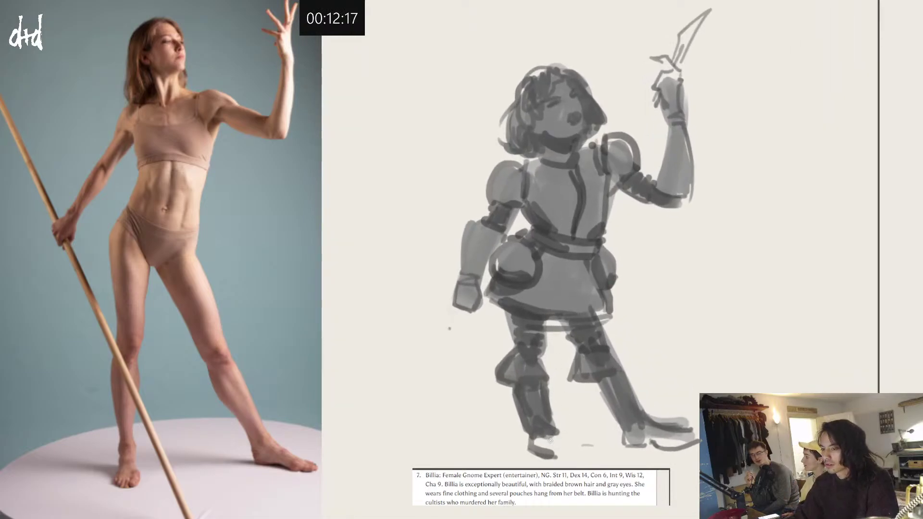
# Step: Hatch dark strokes over both boots, and extend the outstretched boot into a long pointed toe
pyautogui.moveTo(555, 437)
pyautogui.mouseDown()
pyautogui.moveTo(561, 458)
pyautogui.moveTo(560, 448)
pyautogui.moveTo(538, 453)
pyautogui.moveTo(559, 451)
pyautogui.moveTo(544, 457)
pyautogui.moveTo(551, 464)
pyautogui.moveTo(565, 456)
pyautogui.moveTo(571, 429)
pyautogui.moveTo(535, 439)
pyautogui.moveTo(534, 447)
pyautogui.moveTo(555, 436)
pyautogui.moveTo(563, 455)
pyautogui.mouseUp()
pyautogui.hotkey('ctrl', 'z')
pyautogui.hotkey('ctrl', 'z')
pyautogui.moveTo(634, 436)
pyautogui.mouseDown()
pyautogui.moveTo(692, 425)
pyautogui.moveTo(652, 418)
pyautogui.moveTo(672, 427)
pyautogui.mouseUp()
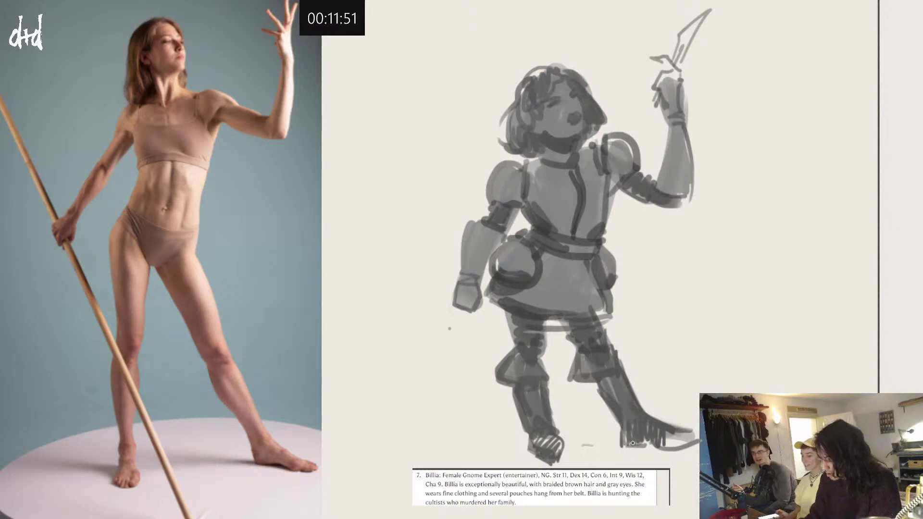
pyautogui.moveTo(648, 444)
pyautogui.mouseDown()
pyautogui.moveTo(696, 442)
pyautogui.moveTo(687, 443)
pyautogui.moveTo(697, 431)
pyautogui.moveTo(665, 443)
pyautogui.mouseUp()
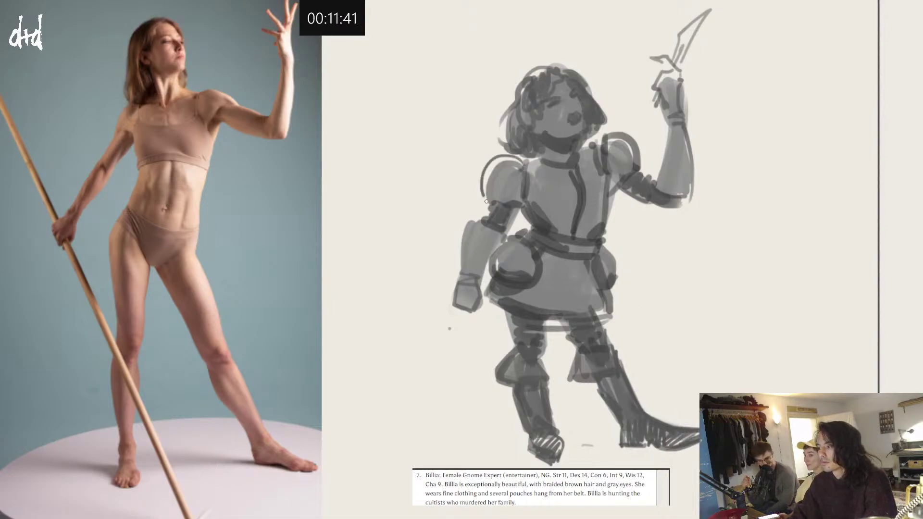
# Step: Enlarge the puffed sleeves on both shoulders with grey fill, and add curved seam lines across them
pyautogui.moveTo(519, 161)
pyautogui.mouseDown()
pyautogui.moveTo(472, 186)
pyautogui.moveTo(511, 164)
pyautogui.moveTo(484, 179)
pyautogui.moveTo(490, 190)
pyautogui.moveTo(506, 170)
pyautogui.mouseUp()
pyautogui.hotkey('ctrl', 'z')
pyautogui.moveTo(617, 136)
pyautogui.mouseDown()
pyautogui.moveTo(624, 156)
pyautogui.moveTo(611, 164)
pyautogui.moveTo(605, 143)
pyautogui.moveTo(626, 141)
pyautogui.moveTo(614, 141)
pyautogui.moveTo(638, 161)
pyautogui.moveTo(615, 138)
pyautogui.moveTo(637, 162)
pyautogui.mouseUp()
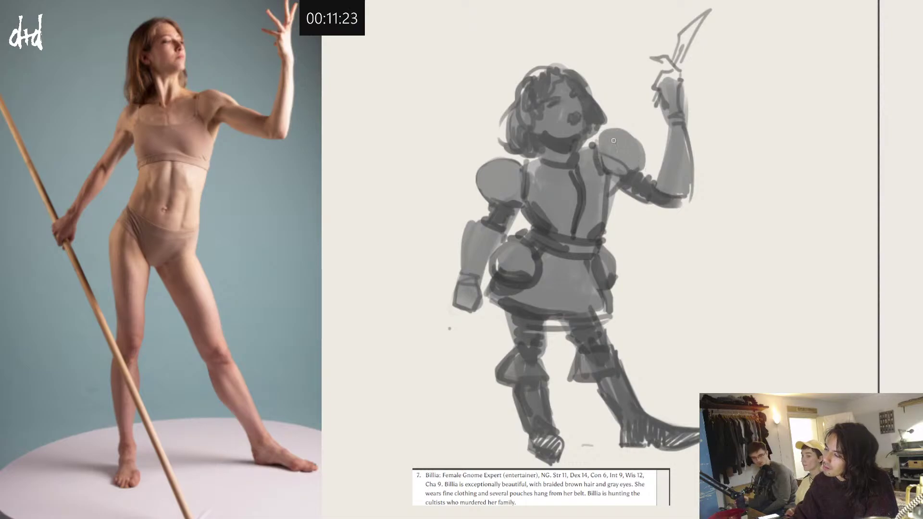
pyautogui.moveTo(596, 144); pyautogui.dragTo(640, 170)
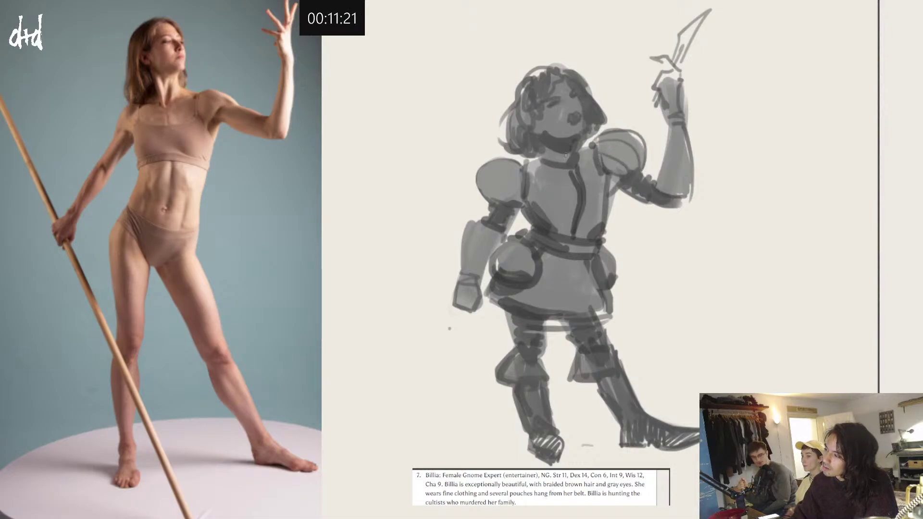
pyautogui.moveTo(522, 178)
pyautogui.mouseDown()
pyautogui.moveTo(488, 158)
pyautogui.moveTo(481, 206)
pyautogui.moveTo(534, 171)
pyautogui.moveTo(523, 192)
pyautogui.mouseUp()
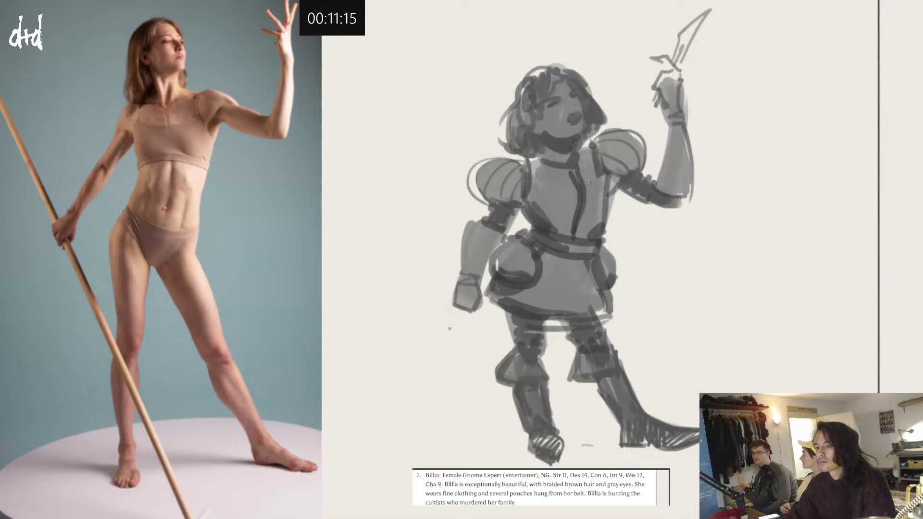
# Step: Repaint the tunic front, replacing the thick curved seam with a thin tapering opening from the collar to the belt
pyautogui.moveTo(578, 172)
pyautogui.mouseDown()
pyautogui.moveTo(578, 225)
pyautogui.moveTo(578, 172)
pyautogui.moveTo(573, 182)
pyautogui.mouseUp()
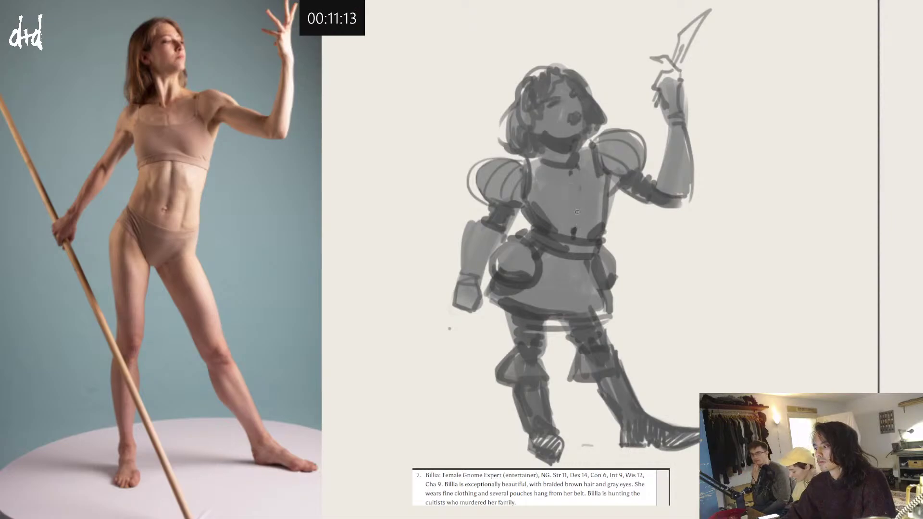
pyautogui.keyDown('alt'); pyautogui.click(558, 231); pyautogui.keyUp('alt')
pyautogui.moveTo(559, 230); pyautogui.dragTo(574, 166)
pyautogui.moveTo(564, 232)
pyautogui.mouseDown()
pyautogui.moveTo(575, 186)
pyautogui.moveTo(572, 219)
pyautogui.moveTo(580, 183)
pyautogui.moveTo(567, 232)
pyautogui.moveTo(588, 225)
pyautogui.mouseUp()
pyautogui.hotkey('ctrl', 'z')
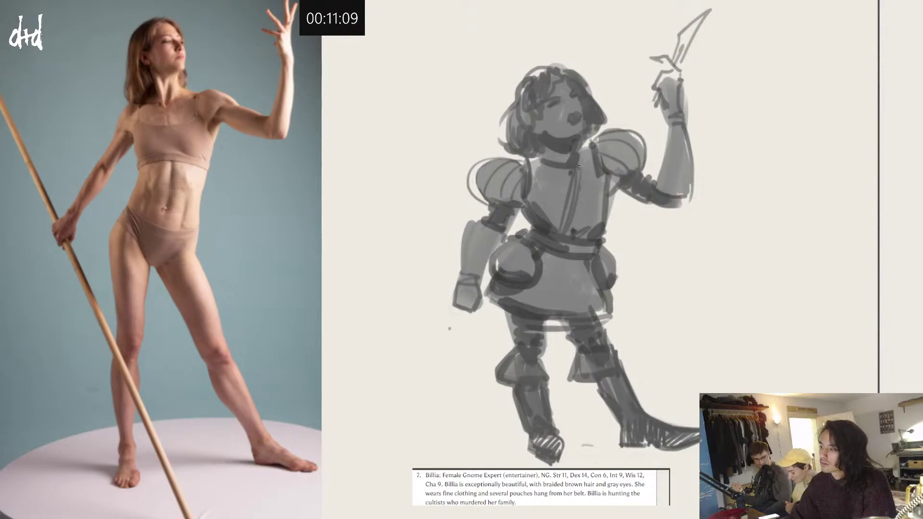
pyautogui.keyDown('alt'); pyautogui.click(588, 175); pyautogui.keyUp('alt')
pyautogui.moveTo(576, 166); pyautogui.dragTo(570, 222)
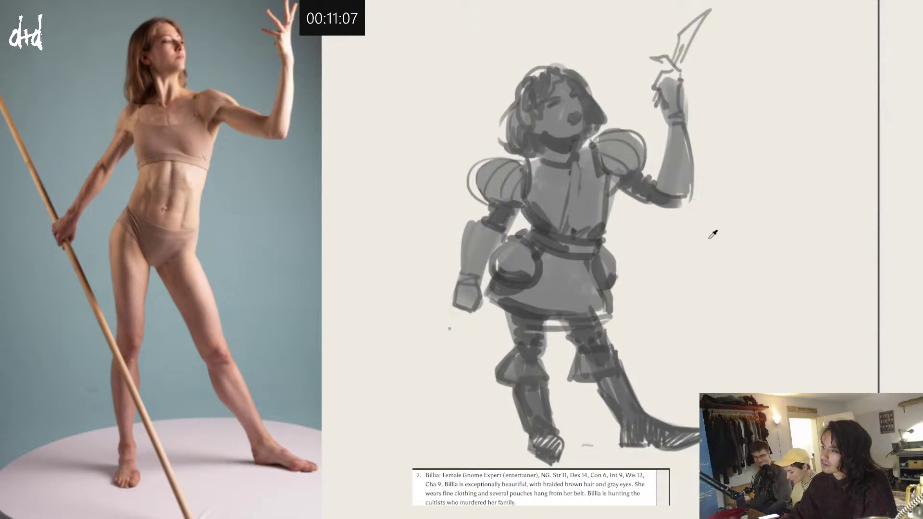
# Step: Repaint the face with a long pointed nose, a cleaner jaw line and dark full lips in place of the round mouth
pyautogui.scroll(-2, 625, 185)
pyautogui.moveTo(612, 200); pyautogui.dragTo(602, 190)
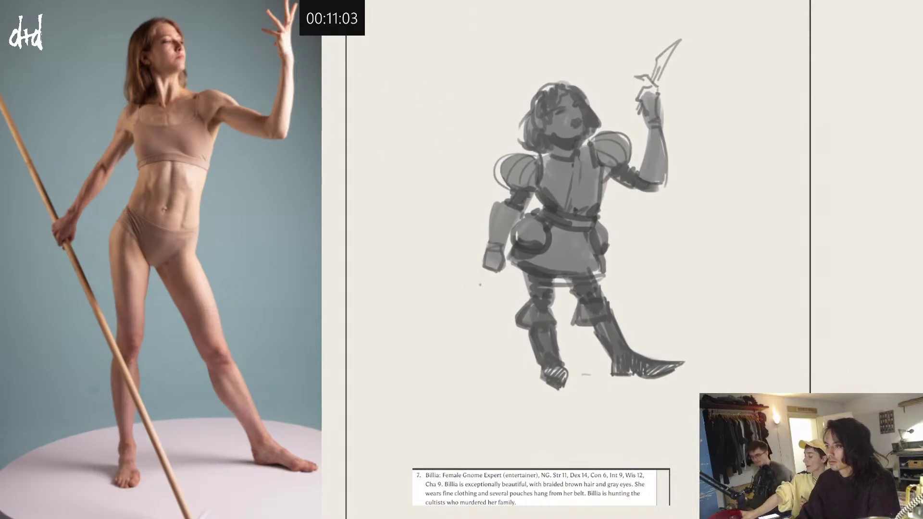
pyautogui.scroll(1, 593, 152)
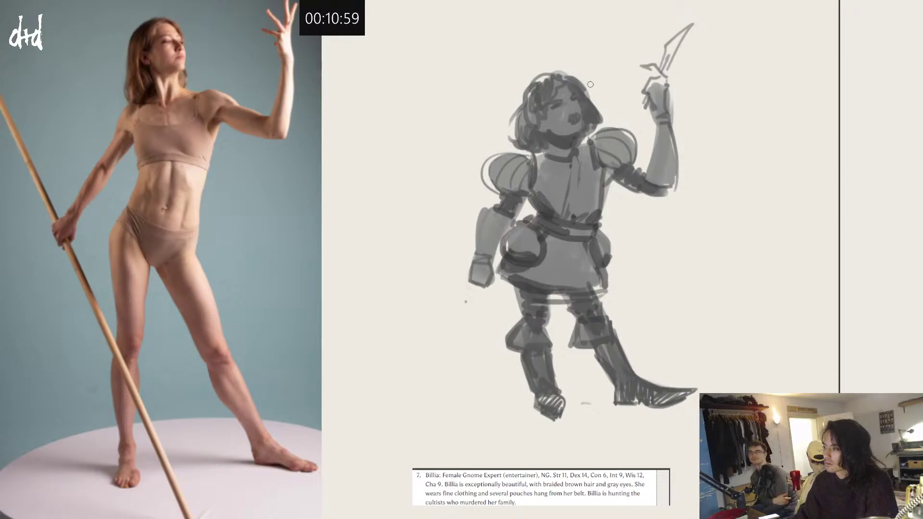
pyautogui.scroll(1, 581, 97)
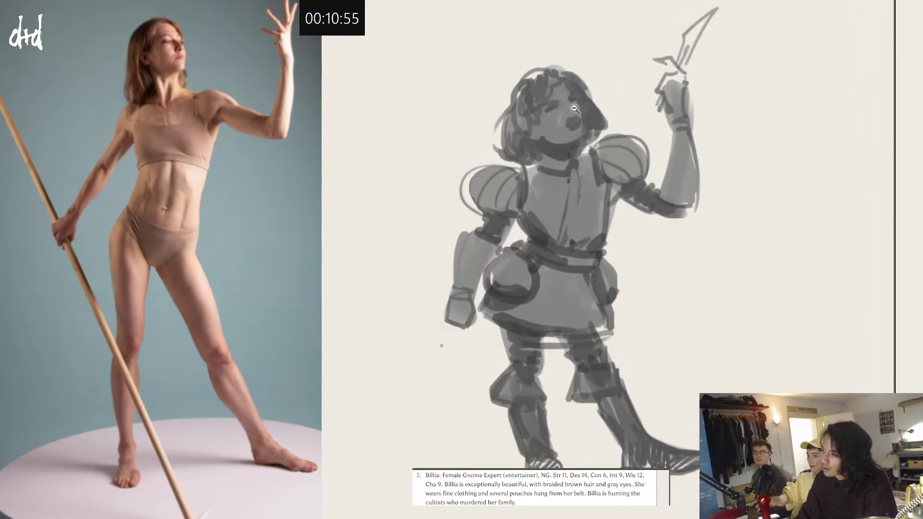
pyautogui.scroll(1, 575, 110)
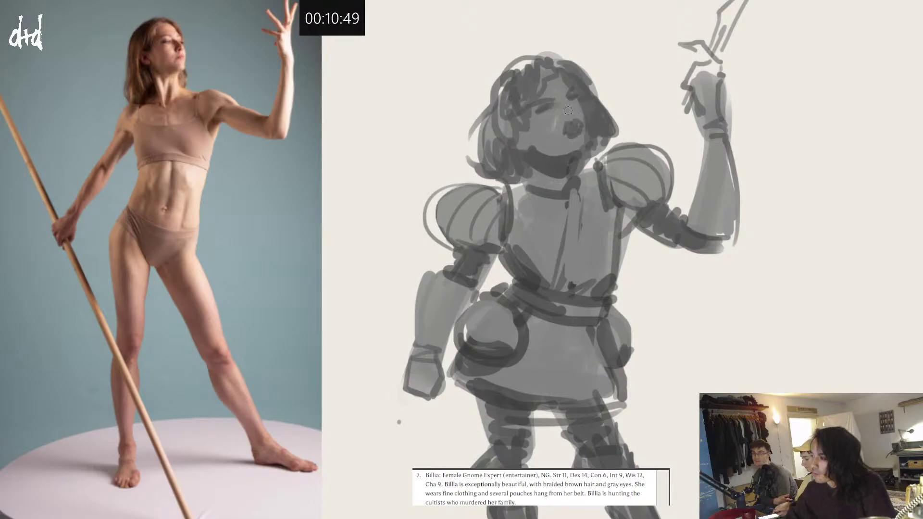
pyautogui.moveTo(581, 139)
pyautogui.mouseDown()
pyautogui.moveTo(567, 113)
pyautogui.moveTo(567, 129)
pyautogui.moveTo(580, 127)
pyautogui.mouseUp()
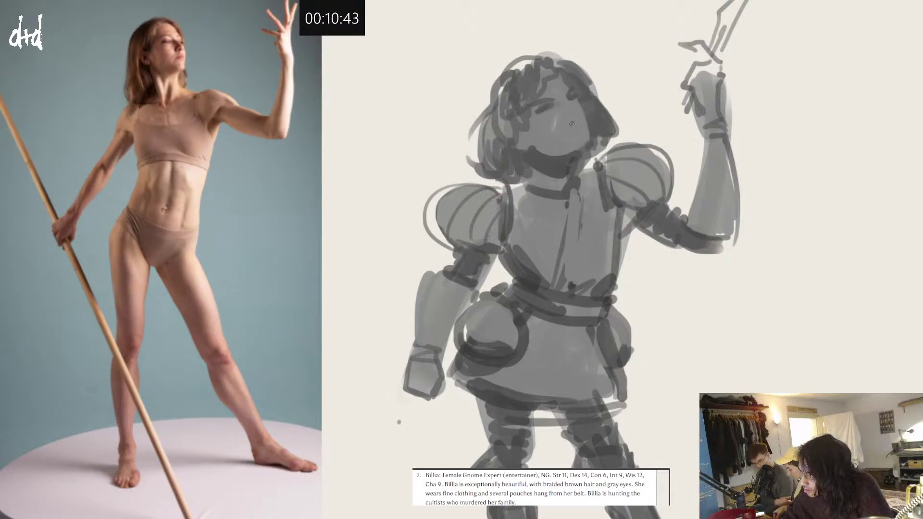
pyautogui.moveTo(570, 125); pyautogui.dragTo(578, 121)
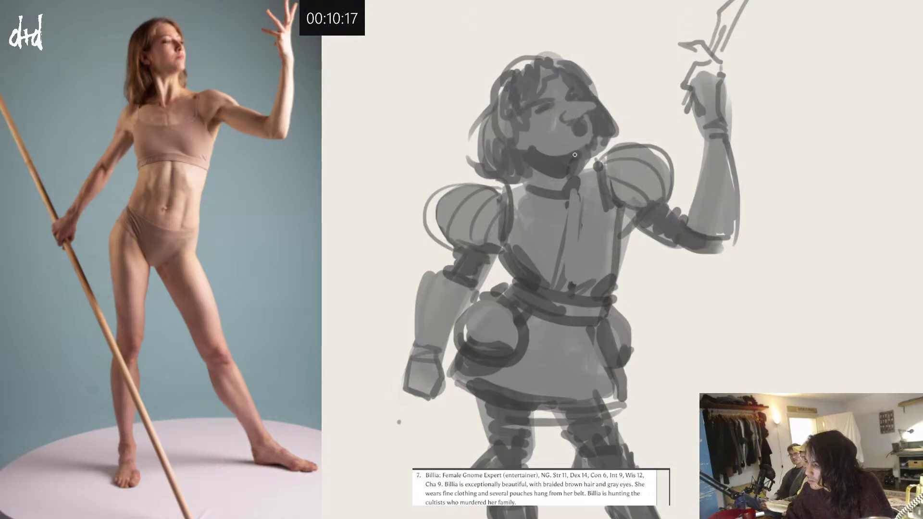
pyautogui.moveTo(537, 150)
pyautogui.mouseDown()
pyautogui.moveTo(592, 148)
pyautogui.moveTo(542, 151)
pyautogui.moveTo(545, 141)
pyautogui.moveTo(592, 143)
pyautogui.moveTo(546, 152)
pyautogui.mouseUp()
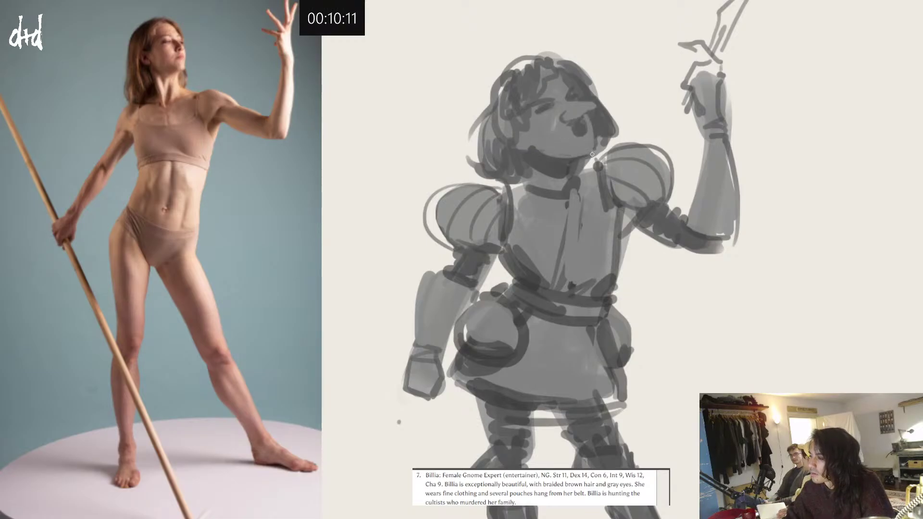
pyautogui.hotkey('ctrl', 'z')
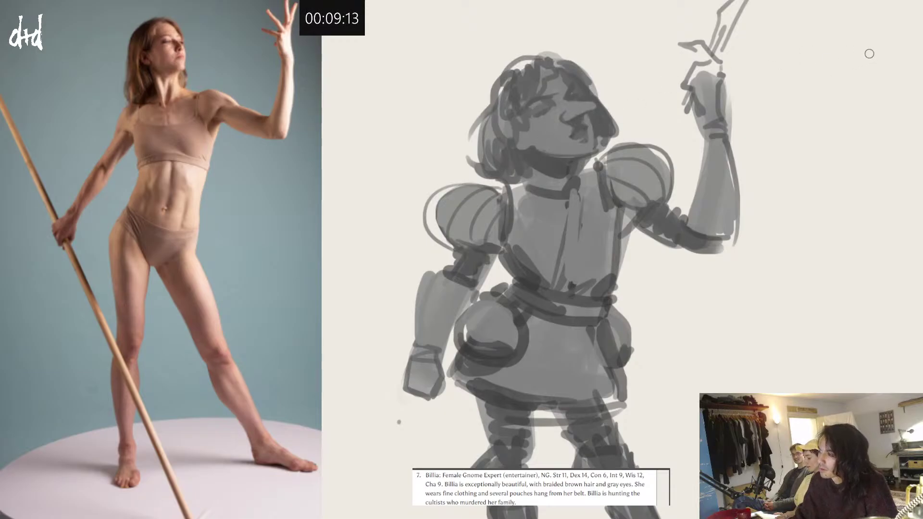
# Step: Draw wide flared cuffs on both forearm gloves and fill the lowered arm's cuff with grey
pyautogui.click(679, 132)
pyautogui.moveTo(643, 166); pyautogui.dragTo(611, 102)
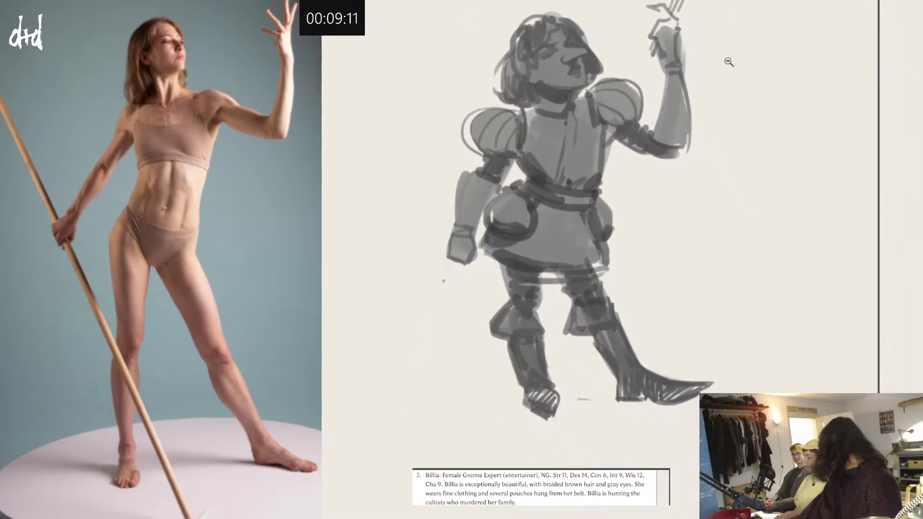
pyautogui.moveTo(606, 140)
pyautogui.mouseDown()
pyautogui.moveTo(601, 147)
pyautogui.moveTo(612, 151)
pyautogui.mouseUp()
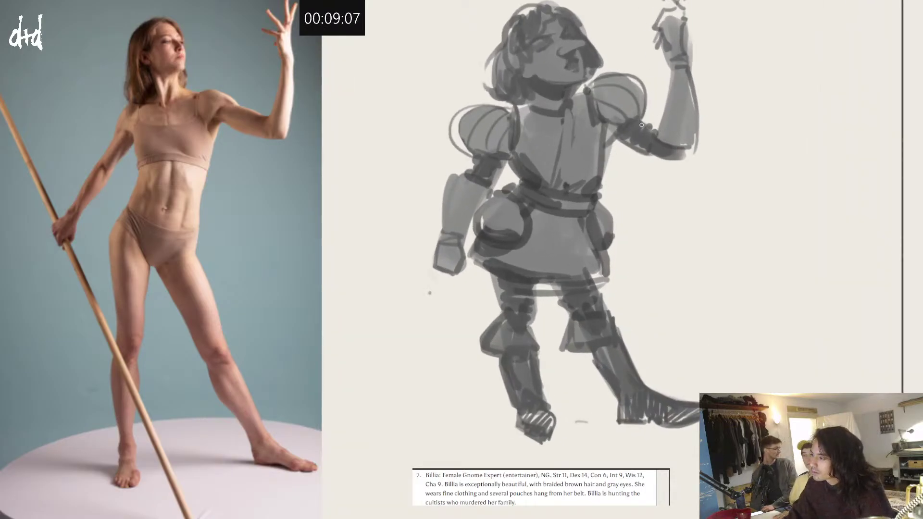
pyautogui.moveTo(640, 121)
pyautogui.mouseDown()
pyautogui.moveTo(667, 145)
pyautogui.moveTo(706, 145)
pyautogui.moveTo(695, 146)
pyautogui.moveTo(701, 141)
pyautogui.moveTo(673, 60)
pyautogui.mouseUp()
pyautogui.moveTo(466, 175)
pyautogui.mouseDown()
pyautogui.moveTo(445, 170)
pyautogui.moveTo(454, 173)
pyautogui.moveTo(443, 224)
pyautogui.mouseUp()
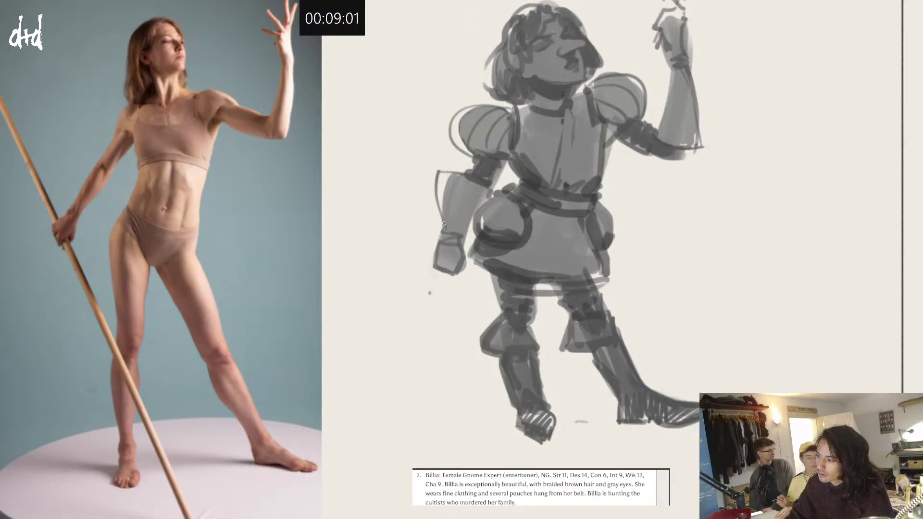
pyautogui.keyDown('alt'); pyautogui.click(461, 195); pyautogui.keyUp('alt')
pyautogui.moveTo(449, 176)
pyautogui.mouseDown()
pyautogui.moveTo(439, 202)
pyautogui.moveTo(440, 188)
pyautogui.moveTo(445, 212)
pyautogui.mouseUp()
pyautogui.moveTo(493, 187); pyautogui.dragTo(469, 192)
# Step: Repaint the neck and collar below the chin, and fill the puffed sleeve of the lowered arm out to its outline with grey
pyautogui.moveTo(556, 201); pyautogui.dragTo(579, 201)
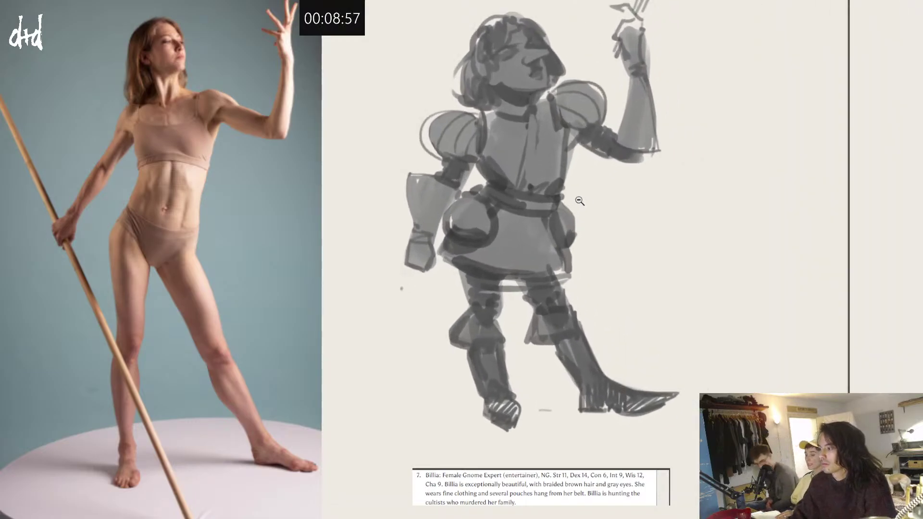
pyautogui.moveTo(485, 238); pyautogui.dragTo(487, 226)
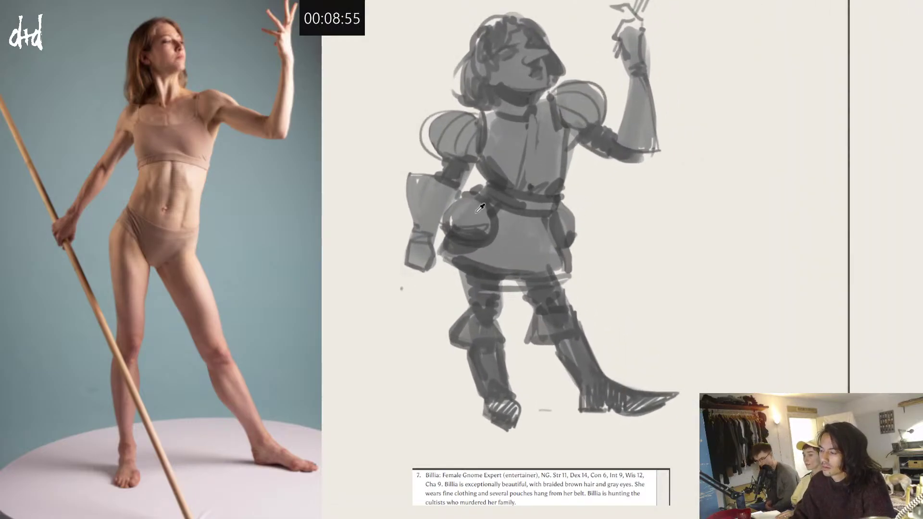
pyautogui.moveTo(589, 237); pyautogui.dragTo(572, 254)
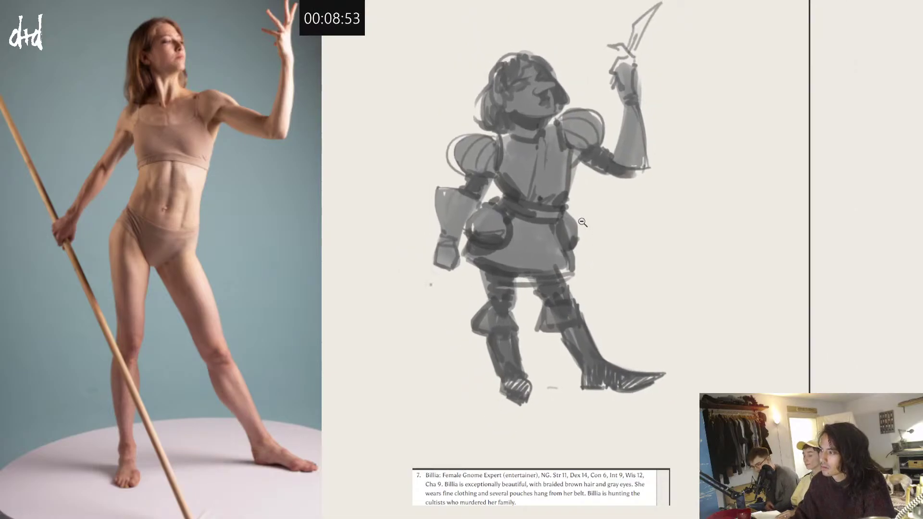
pyautogui.moveTo(581, 218); pyautogui.dragTo(601, 212)
pyautogui.keyDown('alt'); pyautogui.click(515, 86); pyautogui.keyUp('alt')
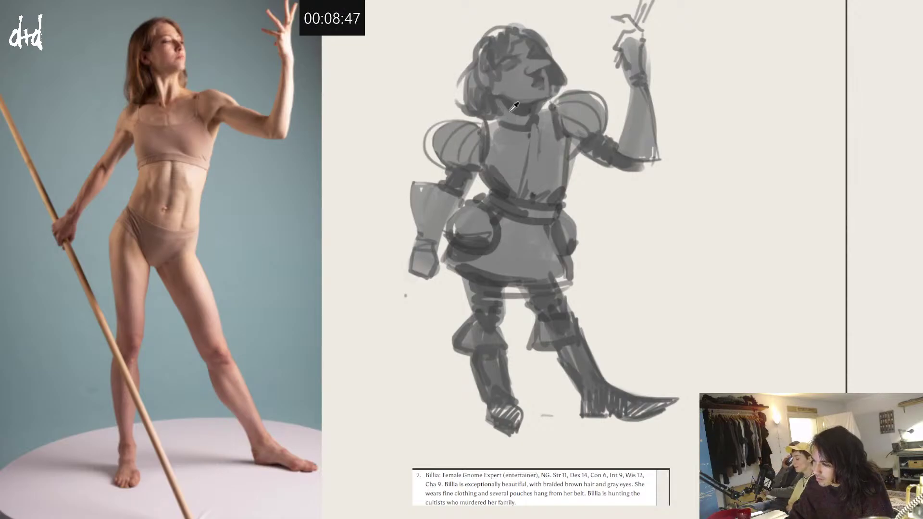
pyautogui.moveTo(500, 111)
pyautogui.mouseDown()
pyautogui.moveTo(515, 135)
pyautogui.moveTo(518, 111)
pyautogui.moveTo(524, 121)
pyautogui.moveTo(511, 123)
pyautogui.moveTo(533, 109)
pyautogui.moveTo(545, 134)
pyautogui.moveTo(523, 121)
pyautogui.moveTo(500, 125)
pyautogui.moveTo(516, 132)
pyautogui.moveTo(493, 124)
pyautogui.moveTo(491, 150)
pyautogui.mouseUp()
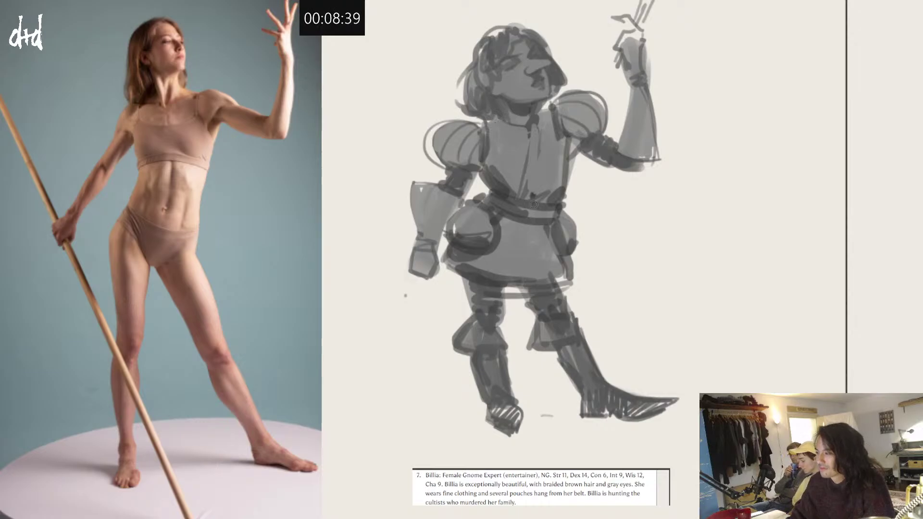
pyautogui.moveTo(458, 120)
pyautogui.mouseDown()
pyautogui.moveTo(431, 133)
pyautogui.moveTo(440, 161)
pyautogui.mouseUp()
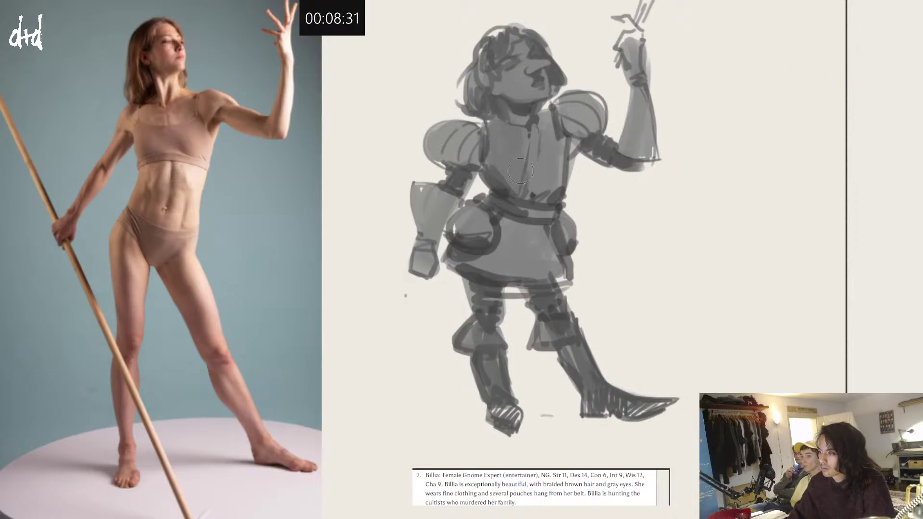
# Step: Shade the tunic and skirt a darker grey, and darken both belt pouches
pyautogui.moveTo(500, 122)
pyautogui.mouseDown()
pyautogui.moveTo(490, 185)
pyautogui.moveTo(514, 199)
pyautogui.mouseUp()
pyautogui.hotkey('ctrl', 'z')
pyautogui.moveTo(498, 132)
pyautogui.mouseDown()
pyautogui.moveTo(497, 171)
pyautogui.moveTo(515, 148)
pyautogui.moveTo(509, 139)
pyautogui.moveTo(535, 128)
pyautogui.moveTo(532, 191)
pyautogui.moveTo(553, 168)
pyautogui.moveTo(548, 199)
pyautogui.moveTo(527, 197)
pyautogui.moveTo(493, 250)
pyautogui.moveTo(499, 223)
pyautogui.moveTo(481, 262)
pyautogui.moveTo(536, 225)
pyautogui.moveTo(545, 259)
pyautogui.mouseUp()
pyautogui.moveTo(482, 216); pyautogui.dragTo(462, 241)
pyautogui.moveTo(569, 226)
pyautogui.mouseDown()
pyautogui.moveTo(562, 250)
pyautogui.moveTo(570, 223)
pyautogui.mouseUp()
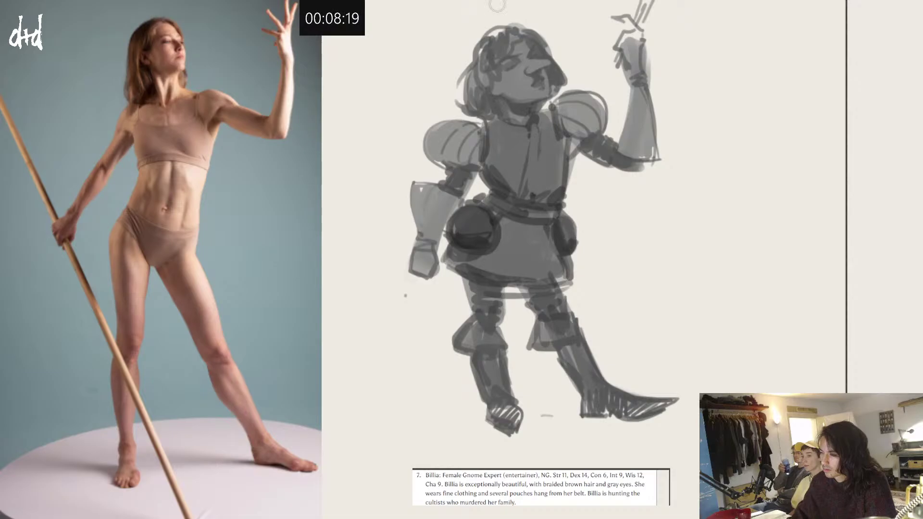
# Step: Darken the gloves on both arms and hands with a mid-sized brush
pyautogui.press(']')
pyautogui.press(']')
pyautogui.press(']')
pyautogui.press(']')
pyautogui.press(']')
pyautogui.press(']')
pyautogui.press(']')
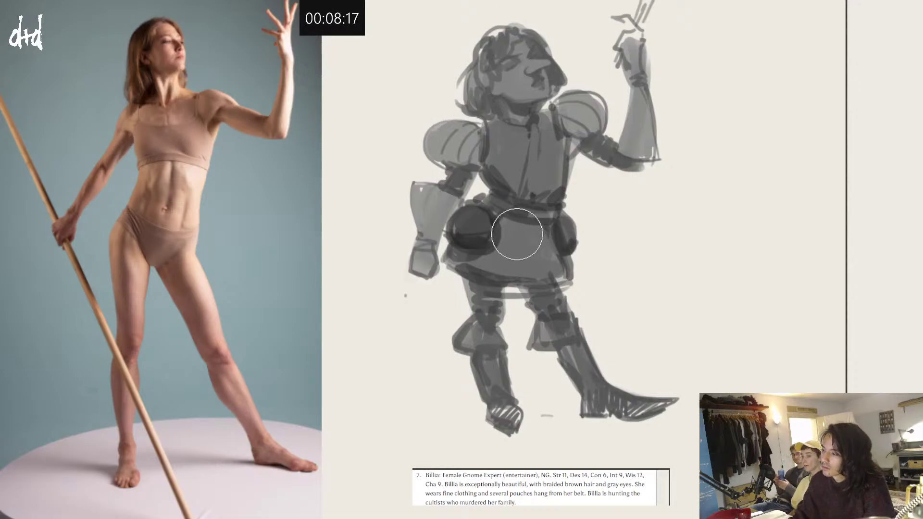
pyautogui.press('[')
pyautogui.press('[')
pyautogui.press('[')
pyautogui.press('[')
pyautogui.press('[')
pyautogui.press('[')
pyautogui.press('[')
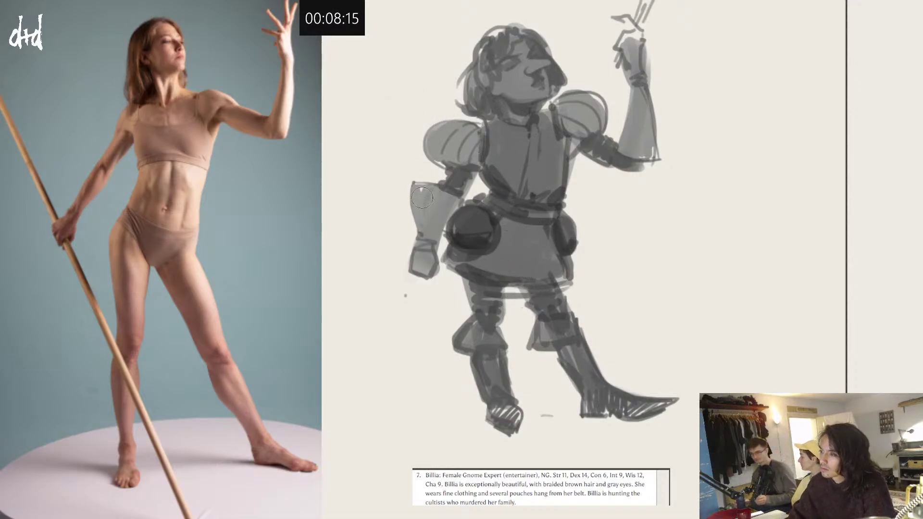
pyautogui.moveTo(416, 188)
pyautogui.mouseDown()
pyautogui.moveTo(419, 199)
pyautogui.moveTo(440, 197)
pyautogui.moveTo(431, 233)
pyautogui.moveTo(446, 211)
pyautogui.mouseUp()
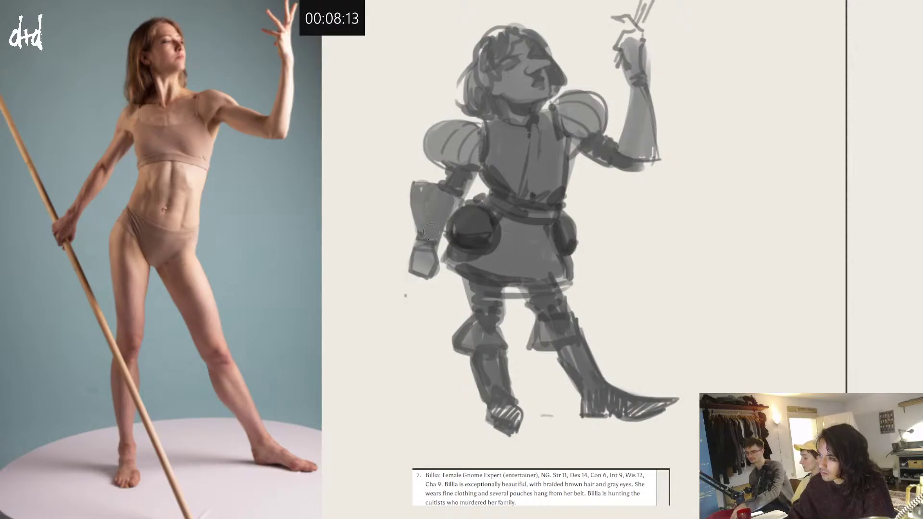
pyautogui.moveTo(423, 243); pyautogui.dragTo(433, 271)
pyautogui.moveTo(635, 79); pyautogui.dragTo(634, 119)
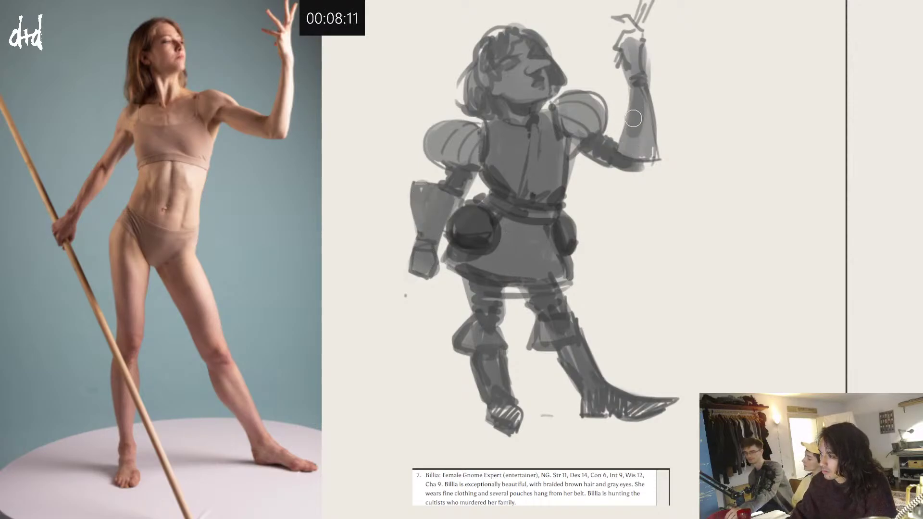
pyautogui.hotkey('ctrl', 'z')
pyautogui.moveTo(632, 44); pyautogui.dragTo(630, 55)
pyautogui.moveTo(625, 25)
pyautogui.mouseDown()
pyautogui.moveTo(627, 149)
pyautogui.moveTo(647, 123)
pyautogui.moveTo(654, 159)
pyautogui.moveTo(633, 96)
pyautogui.moveTo(624, 144)
pyautogui.moveTo(627, 26)
pyautogui.mouseUp()
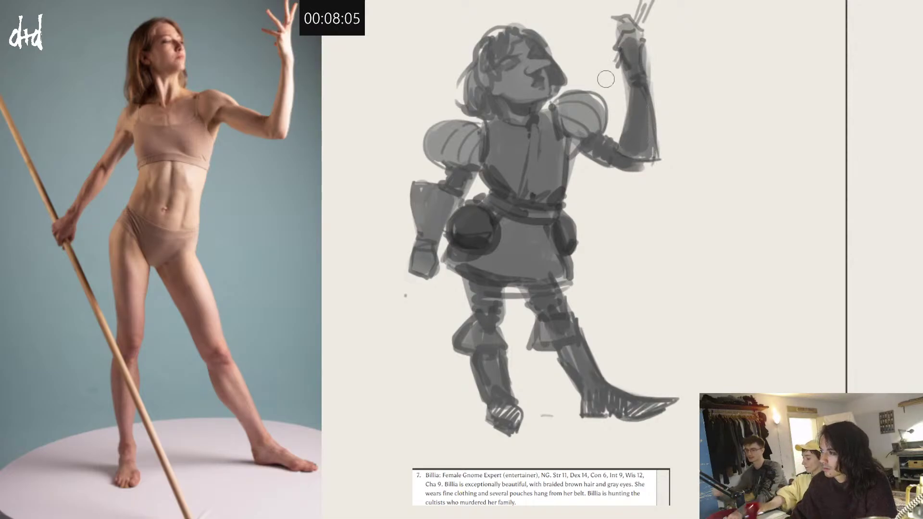
# Step: Shade the hair around the face and both boots with an even darker grey
pyautogui.moveTo(509, 50)
pyautogui.mouseDown()
pyautogui.moveTo(476, 77)
pyautogui.moveTo(475, 103)
pyautogui.moveTo(492, 69)
pyautogui.moveTo(474, 87)
pyautogui.moveTo(487, 72)
pyautogui.mouseUp()
pyautogui.moveTo(535, 41)
pyautogui.mouseDown()
pyautogui.moveTo(558, 66)
pyautogui.moveTo(555, 79)
pyautogui.moveTo(537, 40)
pyautogui.moveTo(504, 33)
pyautogui.moveTo(491, 35)
pyautogui.moveTo(468, 92)
pyautogui.mouseUp()
pyautogui.moveTo(464, 320)
pyautogui.mouseDown()
pyautogui.moveTo(500, 402)
pyautogui.moveTo(506, 385)
pyautogui.moveTo(510, 425)
pyautogui.mouseUp()
pyautogui.moveTo(543, 315)
pyautogui.mouseDown()
pyautogui.moveTo(552, 332)
pyautogui.moveTo(573, 331)
pyautogui.moveTo(600, 387)
pyautogui.mouseUp()
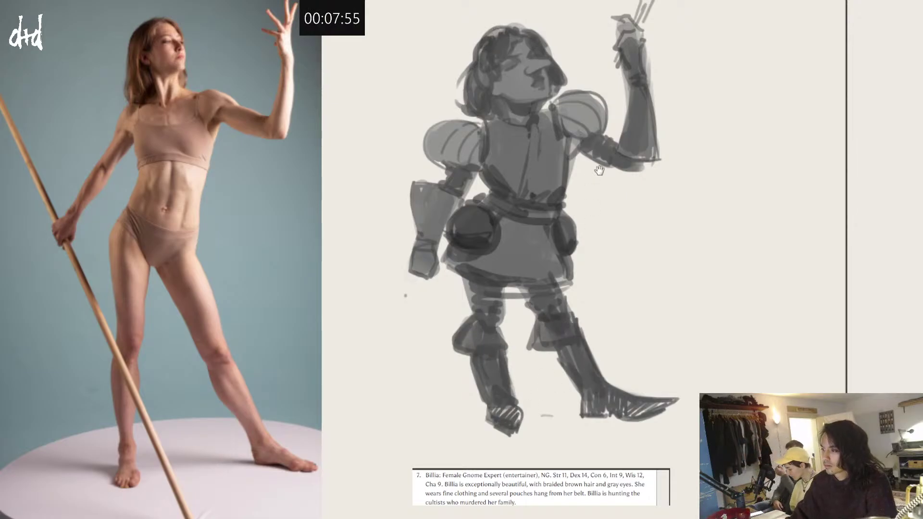
# Step: Fade the grey sketch to 50% opacity and outline the pointed nose over it with thin dark lines
pyautogui.moveTo(600, 169); pyautogui.dragTo(601, 169)
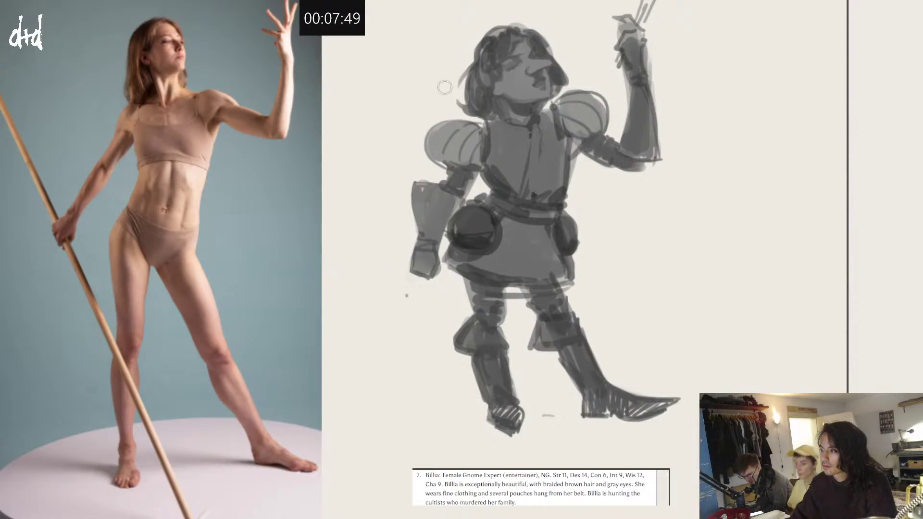
pyautogui.press('5')
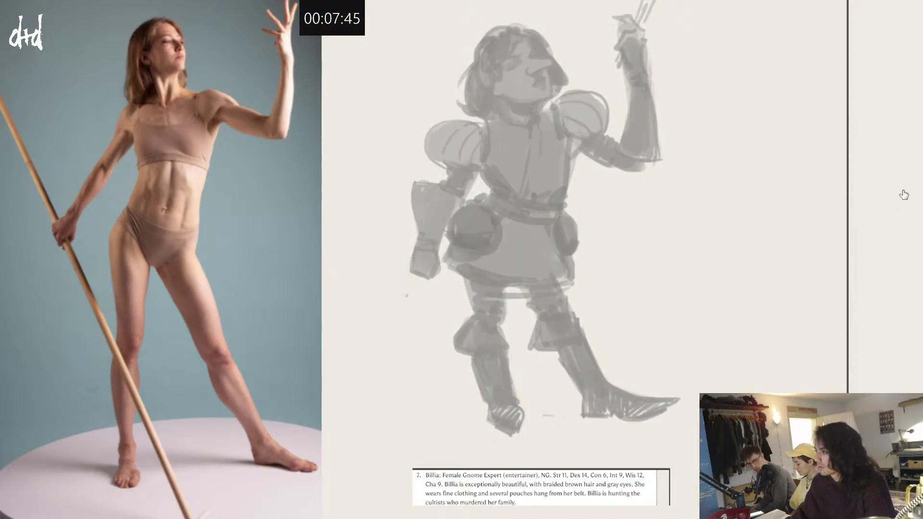
pyautogui.moveTo(532, 63)
pyautogui.mouseDown()
pyautogui.moveTo(545, 52)
pyautogui.moveTo(560, 72)
pyautogui.mouseUp()
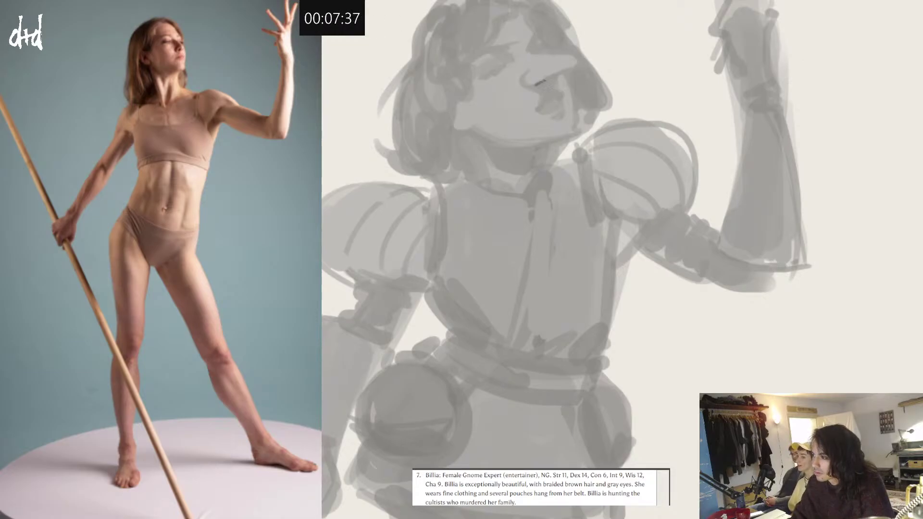
pyautogui.hotkey('ctrl', 'z')
pyautogui.moveTo(551, 80)
pyautogui.mouseDown()
pyautogui.moveTo(576, 67)
pyautogui.moveTo(575, 54)
pyautogui.mouseUp()
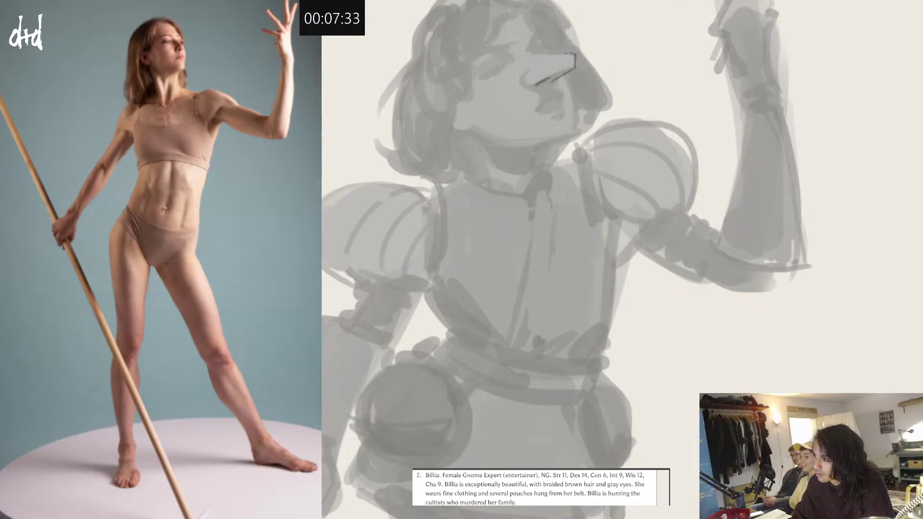
pyautogui.hotkey('ctrl', 'z')
pyautogui.moveTo(526, 49); pyautogui.dragTo(575, 54)
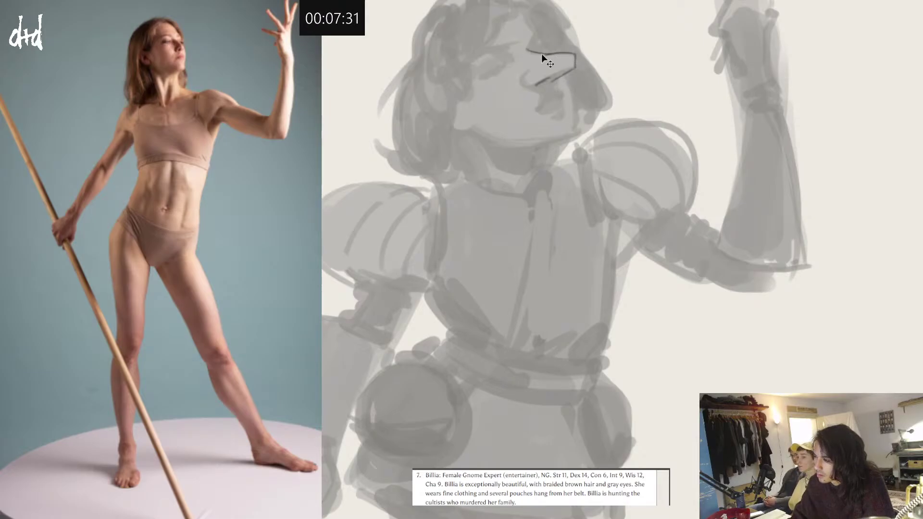
# Step: Draw the line work for both eyes and the near eyebrow with thin dark strokes over the faded face
pyautogui.moveTo(536, 30)
pyautogui.mouseDown()
pyautogui.moveTo(526, 42)
pyautogui.moveTo(551, 41)
pyautogui.mouseUp()
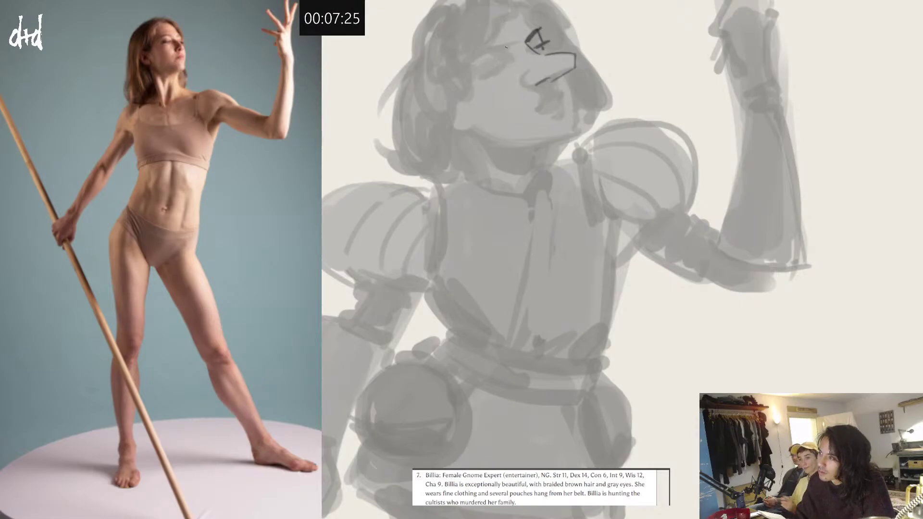
pyautogui.moveTo(471, 58); pyautogui.dragTo(509, 46)
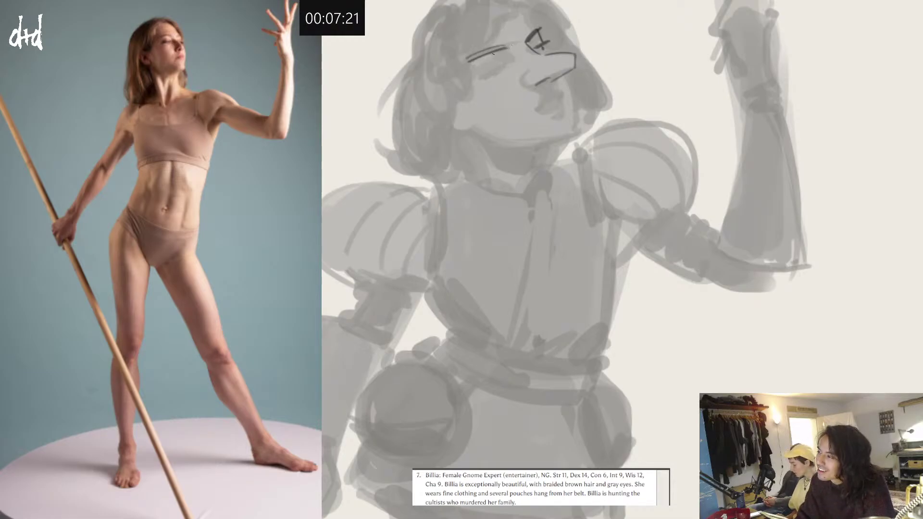
pyautogui.hotkey('ctrl', 'z')
pyautogui.moveTo(502, 69); pyautogui.dragTo(479, 78)
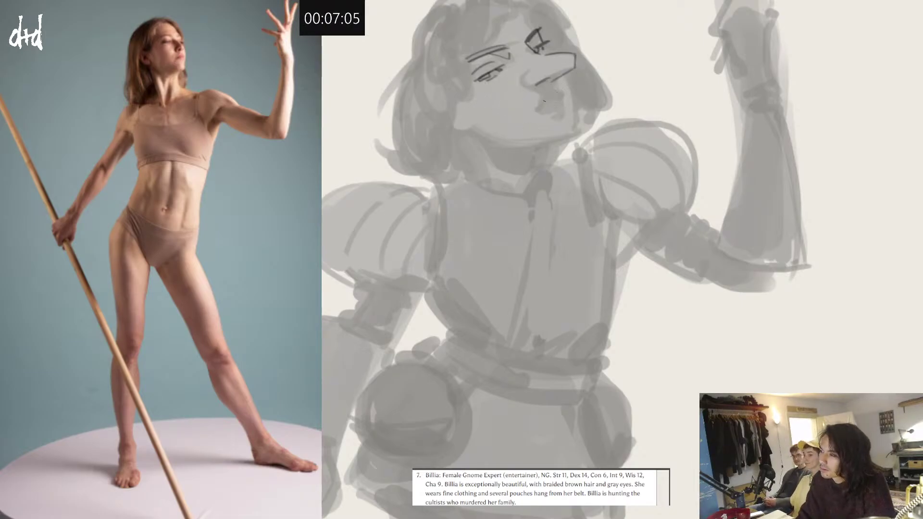
# Step: Outline the parted lips and the chin and jaw line with thin dark strokes over the faded face
pyautogui.moveTo(543, 92); pyautogui.dragTo(554, 92)
pyautogui.hotkey('ctrl', 'z')
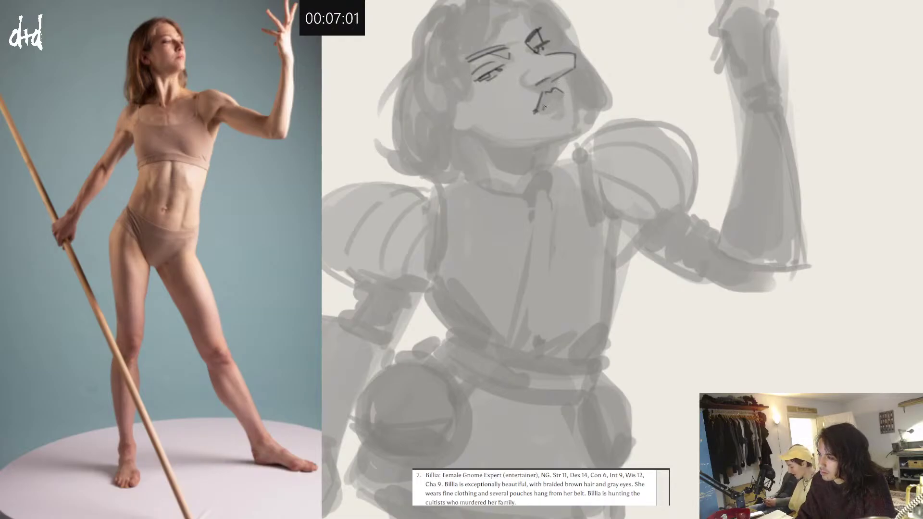
pyautogui.moveTo(542, 108); pyautogui.dragTo(557, 98)
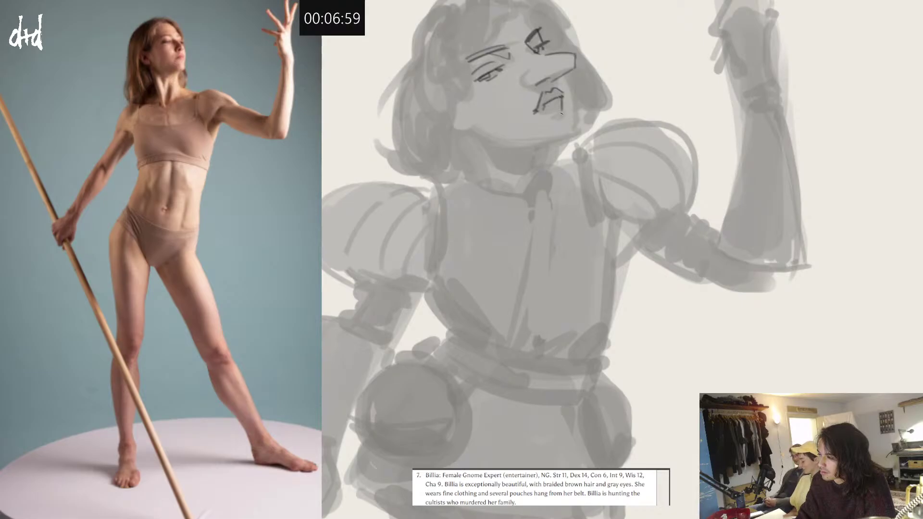
pyautogui.hotkey('ctrl', 'z')
pyautogui.hotkey('ctrl', 'z')
pyautogui.moveTo(542, 110)
pyautogui.mouseDown()
pyautogui.moveTo(561, 98)
pyautogui.moveTo(558, 115)
pyautogui.moveTo(568, 81)
pyautogui.moveTo(572, 108)
pyautogui.mouseUp()
pyautogui.hotkey('ctrl', 'z')
pyautogui.hotkey('ctrl', 'z')
pyautogui.moveTo(562, 74)
pyautogui.mouseDown()
pyautogui.moveTo(573, 131)
pyautogui.moveTo(543, 143)
pyautogui.moveTo(478, 135)
pyautogui.mouseUp()
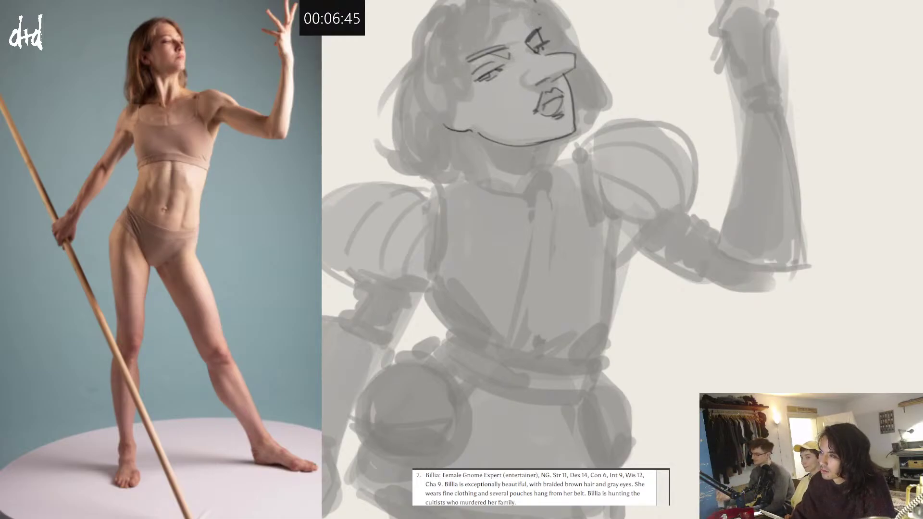
# Step: Draw the fringe as a row of short, looping hair strands across the forehead
pyautogui.moveTo(533, 3)
pyautogui.mouseDown()
pyautogui.moveTo(528, 29)
pyautogui.moveTo(498, 43)
pyautogui.moveTo(535, 24)
pyautogui.moveTo(522, 6)
pyautogui.moveTo(524, 30)
pyautogui.mouseUp()
pyautogui.hotkey('ctrl', 'z')
pyautogui.hotkey('ctrl', 'z')
pyautogui.moveTo(503, 2); pyautogui.dragTo(505, 35)
pyautogui.moveTo(489, 5); pyautogui.dragTo(491, 39)
pyautogui.moveTo(465, 15)
pyautogui.mouseDown()
pyautogui.moveTo(478, 44)
pyautogui.moveTo(462, 56)
pyautogui.mouseUp()
pyautogui.moveTo(452, 36); pyautogui.dragTo(451, 73)
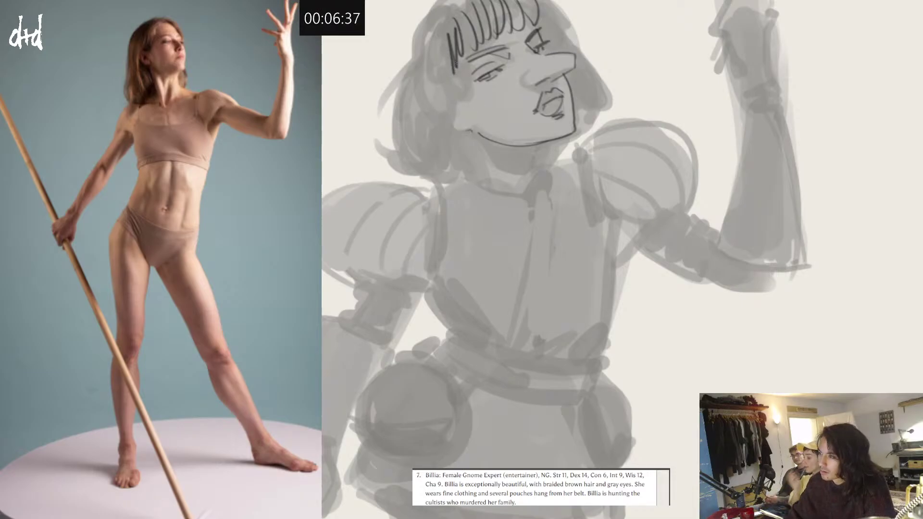
# Step: Draw the hair edge beside the near cheek and the bob's lower edge, ending in a flicked-out tip
pyautogui.moveTo(447, 48)
pyautogui.mouseDown()
pyautogui.moveTo(479, 152)
pyautogui.moveTo(496, 172)
pyautogui.mouseUp()
pyautogui.hotkey('ctrl', 'z')
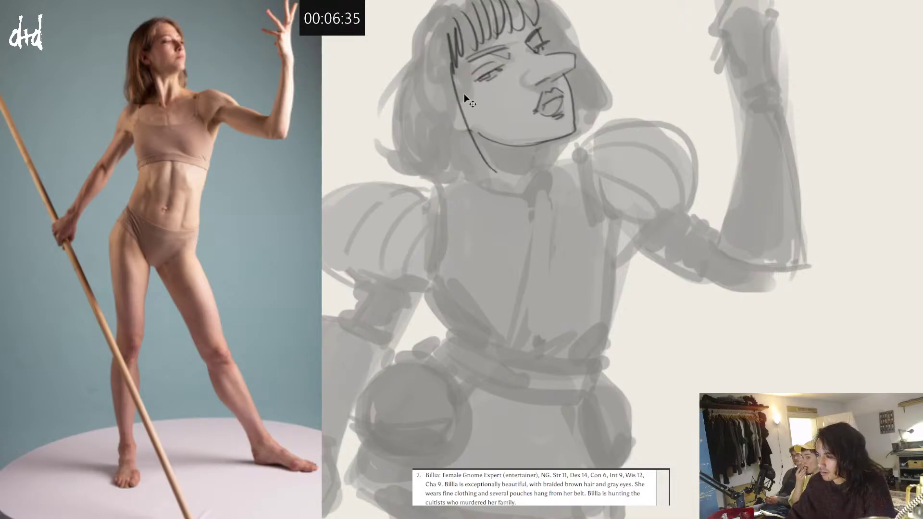
pyautogui.hotkey('ctrl', 'z')
pyautogui.hotkey('ctrl', 'z')
pyautogui.hotkey('ctrl', 'z')
pyautogui.moveTo(447, 63)
pyautogui.mouseDown()
pyautogui.moveTo(488, 156)
pyautogui.moveTo(456, 179)
pyautogui.moveTo(382, 148)
pyautogui.moveTo(390, 100)
pyautogui.mouseUp()
# Step: Draw the outer hair contour on the near side of the head from the flicked tip up to the crown
pyautogui.moveTo(391, 117)
pyautogui.mouseDown()
pyautogui.moveTo(388, 87)
pyautogui.moveTo(431, 10)
pyautogui.mouseUp()
pyautogui.hotkey('ctrl', 'z')
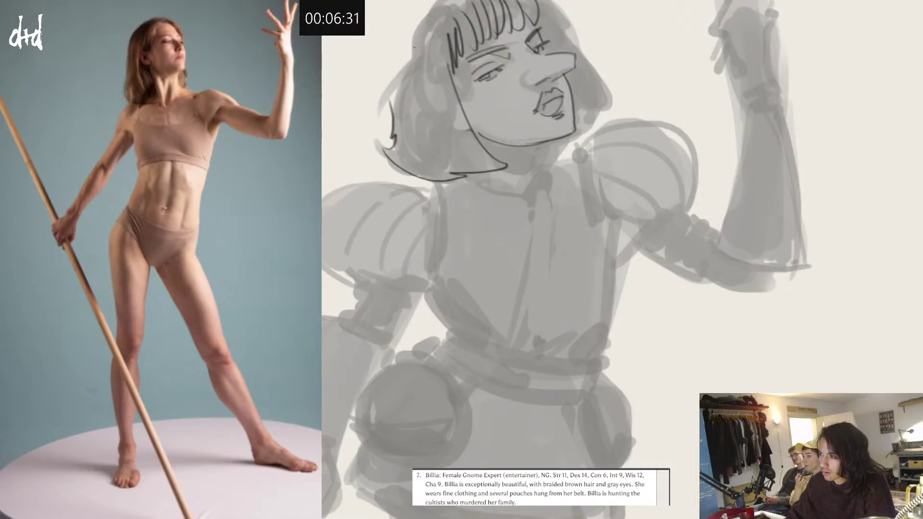
pyautogui.hotkey('ctrl', 'z')
pyautogui.moveTo(417, 50); pyautogui.dragTo(440, 0)
pyautogui.moveTo(417, 47)
pyautogui.mouseDown()
pyautogui.moveTo(455, 1)
pyautogui.moveTo(398, 101)
pyautogui.mouseUp()
pyautogui.hotkey('ctrl', 'z')
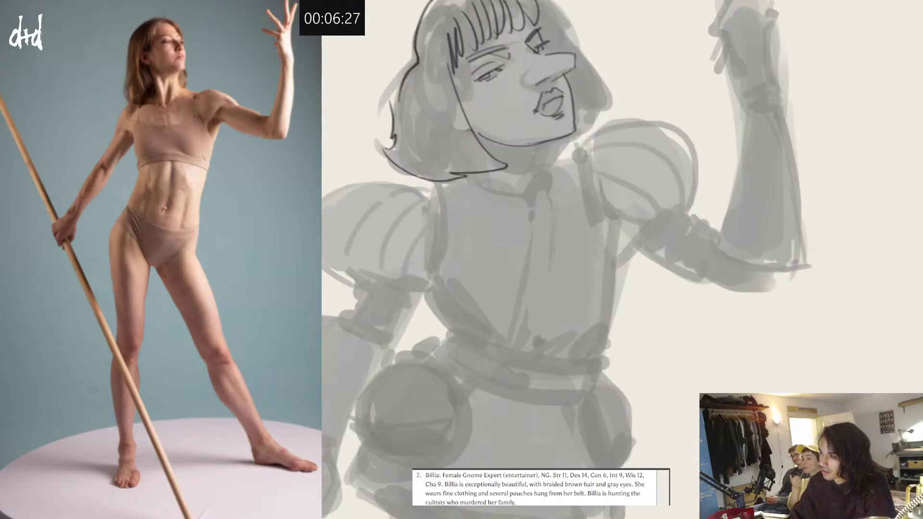
pyautogui.hotkey('ctrl', 'z')
pyautogui.moveTo(537, 1); pyautogui.dragTo(609, 82)
pyautogui.hotkey('ctrl', 'z')
pyautogui.moveTo(554, 7); pyautogui.dragTo(613, 68)
pyautogui.hotkey('ctrl', 'z')
pyautogui.moveTo(574, 32)
pyautogui.mouseDown()
pyautogui.moveTo(627, 95)
pyautogui.moveTo(629, 86)
pyautogui.moveTo(581, 117)
pyautogui.mouseUp()
pyautogui.hotkey('ctrl', 'z')
pyautogui.moveTo(635, 87); pyautogui.dragTo(577, 123)
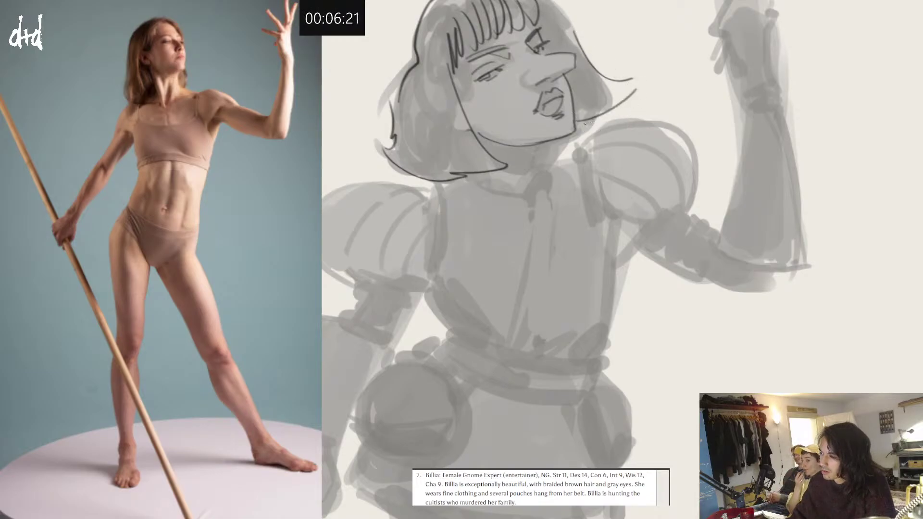
pyautogui.hotkey('ctrl', 'z')
pyautogui.hotkey('ctrl', 'z')
pyautogui.hotkey('ctrl', 'z')
# Step: Outline the far side of the bob from the crown to a pointed tip and back in to the jaw
pyautogui.moveTo(563, 23)
pyautogui.mouseDown()
pyautogui.moveTo(605, 80)
pyautogui.moveTo(604, 126)
pyautogui.mouseUp()
pyautogui.hotkey('ctrl', 'z')
pyautogui.moveTo(583, 41)
pyautogui.mouseDown()
pyautogui.moveTo(621, 105)
pyautogui.moveTo(575, 127)
pyautogui.mouseUp()
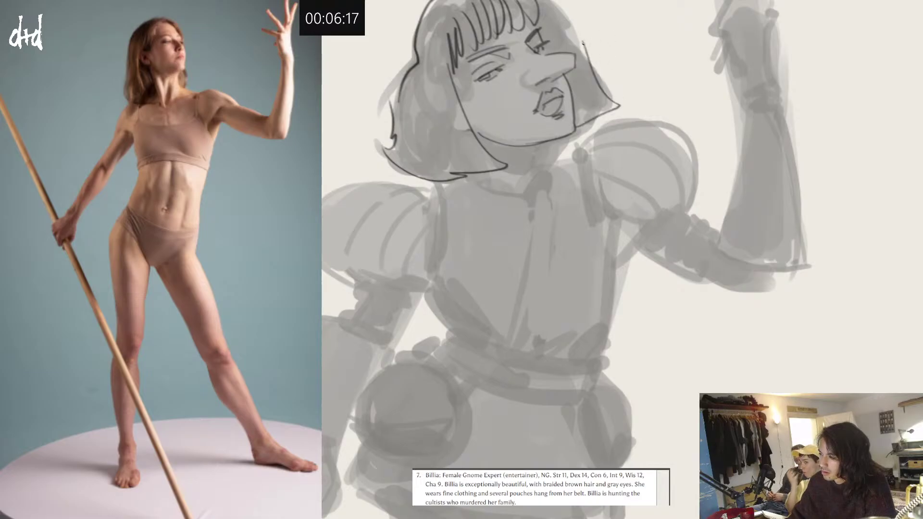
pyautogui.hotkey('ctrl', 'z')
pyautogui.moveTo(551, 2); pyautogui.dragTo(582, 43)
pyautogui.hotkey('ctrl', 'z')
pyautogui.moveTo(555, 1); pyautogui.dragTo(590, 54)
pyautogui.hotkey('ctrl', 'z')
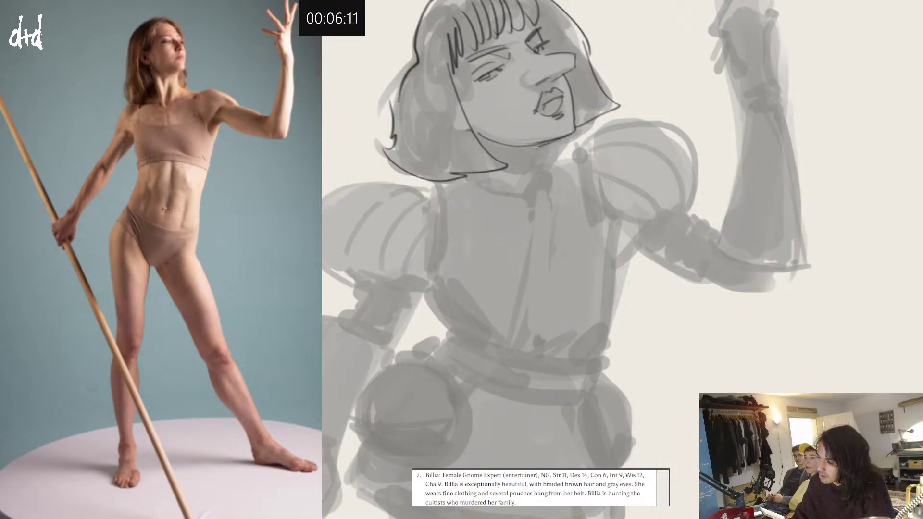
# Step: Draw the front line of the neck and a curved neckline below the chin
pyautogui.moveTo(531, 145)
pyautogui.mouseDown()
pyautogui.moveTo(537, 187)
pyautogui.moveTo(473, 177)
pyautogui.mouseUp()
pyautogui.hotkey('ctrl', 'z')
pyautogui.hotkey('ctrl', 'z')
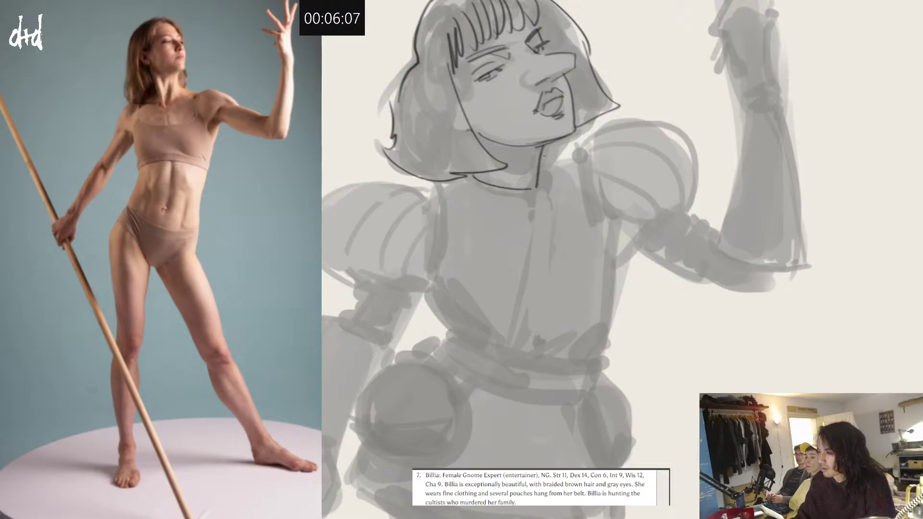
pyautogui.moveTo(533, 160)
pyautogui.mouseDown()
pyautogui.moveTo(572, 159)
pyautogui.moveTo(540, 182)
pyautogui.moveTo(555, 173)
pyautogui.mouseUp()
pyautogui.hotkey('ctrl', 'z')
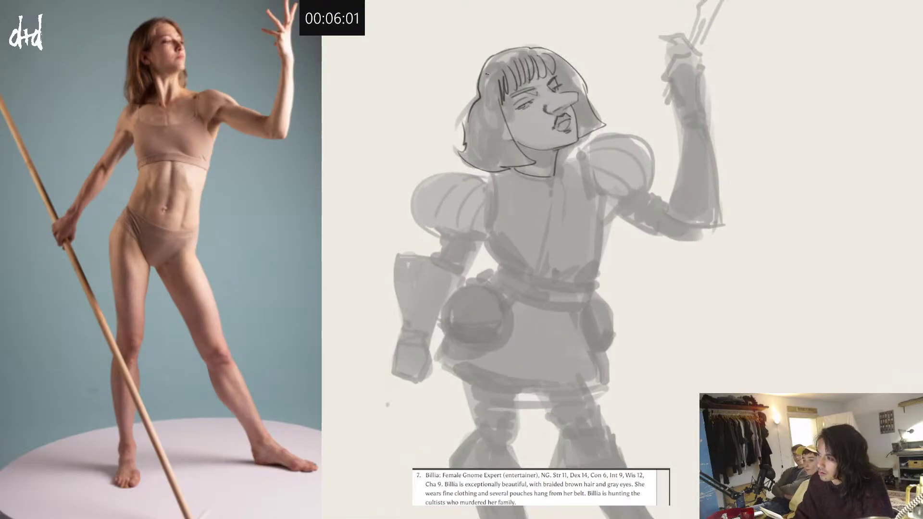
# Step: Replace the fringe strands with a straight-cut fringe line and darken the outer contour at the back of the crown
pyautogui.moveTo(534, 69)
pyautogui.mouseDown()
pyautogui.moveTo(504, 94)
pyautogui.moveTo(509, 85)
pyautogui.mouseUp()
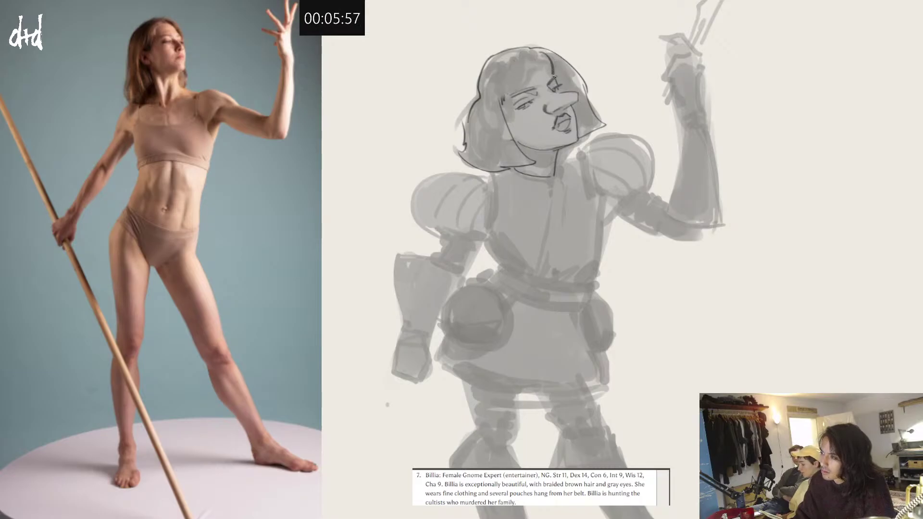
pyautogui.moveTo(528, 85)
pyautogui.mouseDown()
pyautogui.moveTo(520, 74)
pyautogui.moveTo(476, 99)
pyautogui.mouseUp()
pyautogui.moveTo(491, 57); pyautogui.dragTo(470, 96)
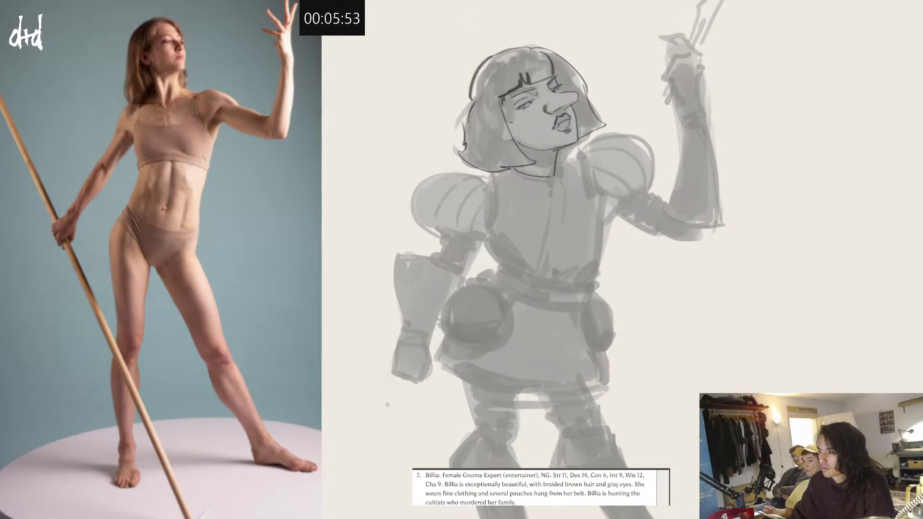
# Step: Darken the near eye, thicken the near eyebrow and fill in the upper lip
pyautogui.scroll(1, 533, 102)
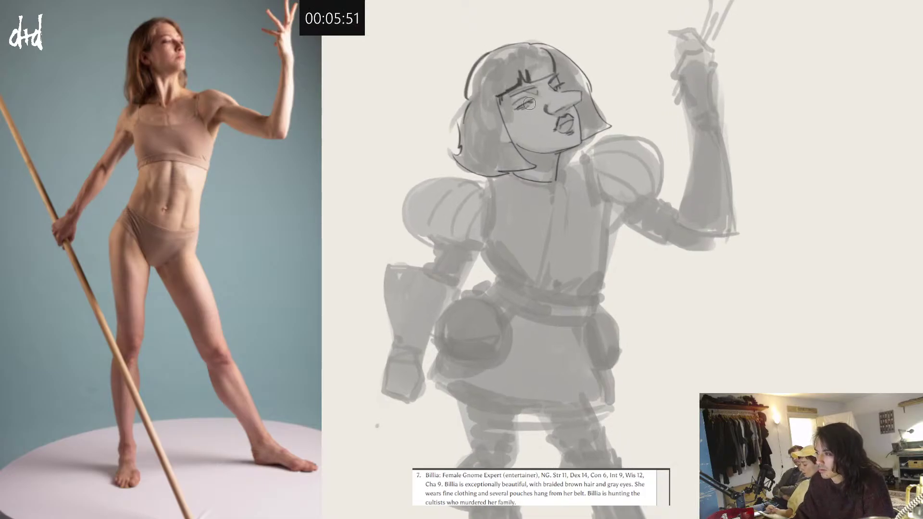
pyautogui.moveTo(532, 101); pyautogui.dragTo(525, 105)
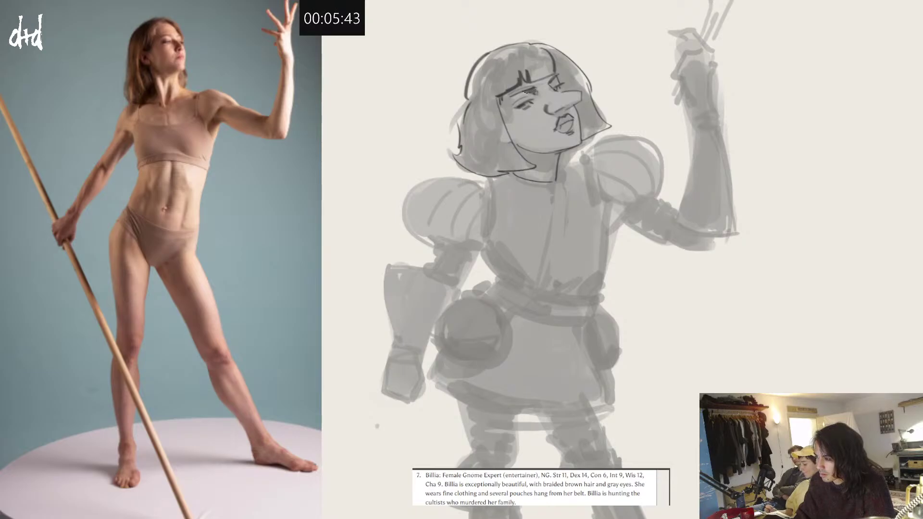
pyautogui.moveTo(529, 88)
pyautogui.mouseDown()
pyautogui.moveTo(507, 97)
pyautogui.moveTo(555, 77)
pyautogui.mouseUp()
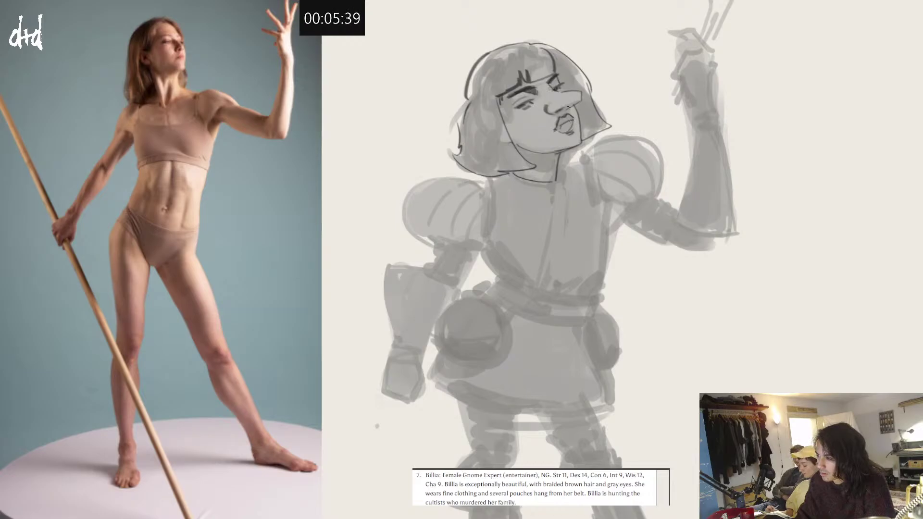
pyautogui.moveTo(556, 125)
pyautogui.mouseDown()
pyautogui.moveTo(566, 116)
pyautogui.moveTo(555, 128)
pyautogui.moveTo(563, 134)
pyautogui.mouseUp()
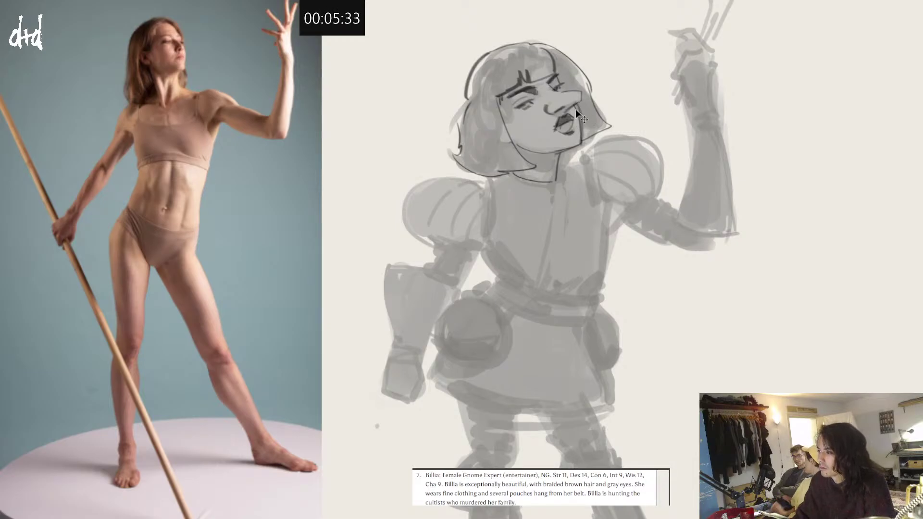
# Step: Draw a pointed shirt collar around the neck and a front closure line running down to the waist
pyautogui.scroll(-3, 532, 44)
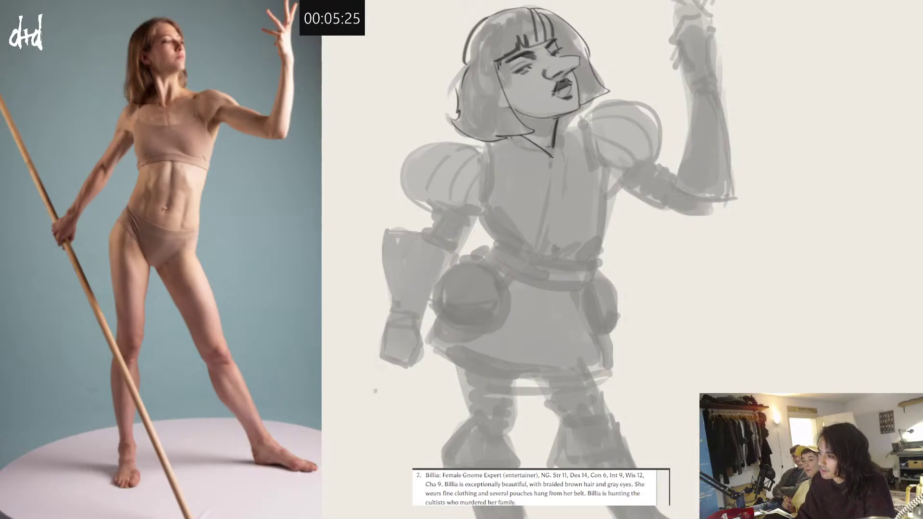
pyautogui.moveTo(551, 147)
pyautogui.mouseDown()
pyautogui.moveTo(542, 163)
pyautogui.moveTo(494, 145)
pyautogui.mouseUp()
pyautogui.moveTo(554, 144)
pyautogui.mouseDown()
pyautogui.moveTo(571, 160)
pyautogui.moveTo(568, 124)
pyautogui.moveTo(532, 259)
pyautogui.mouseUp()
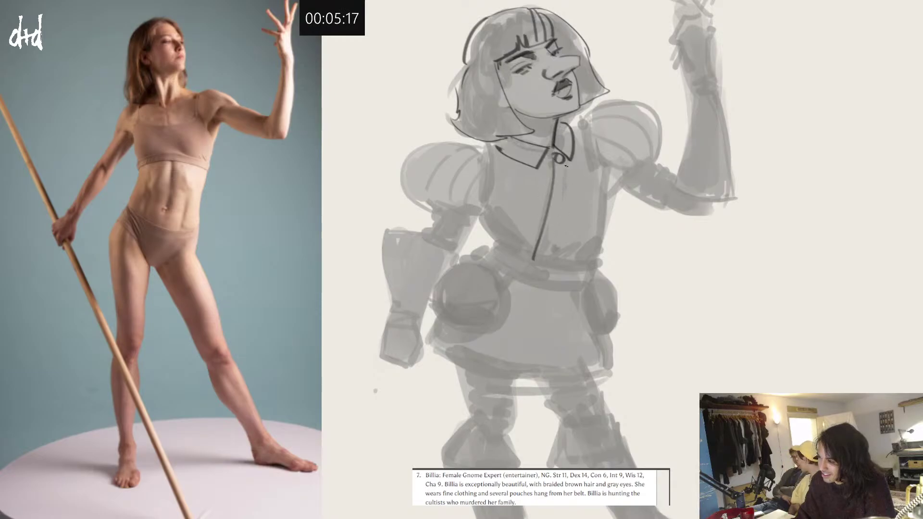
# Step: Add round buttons down the tunic front and a short fold at the lower end of the closure line
pyautogui.moveTo(560, 178); pyautogui.dragTo(558, 186)
pyautogui.hotkey('ctrl', 'z')
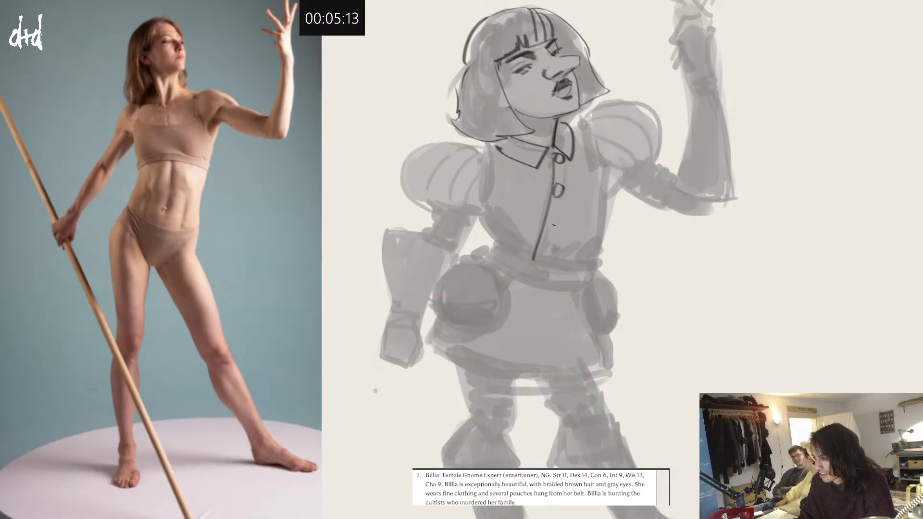
pyautogui.moveTo(552, 220); pyautogui.dragTo(553, 222)
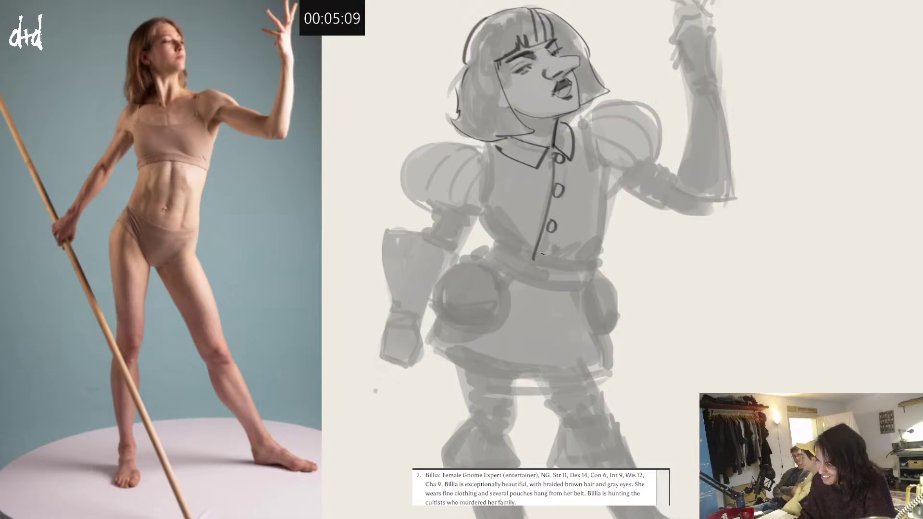
pyautogui.moveTo(547, 249); pyautogui.dragTo(533, 259)
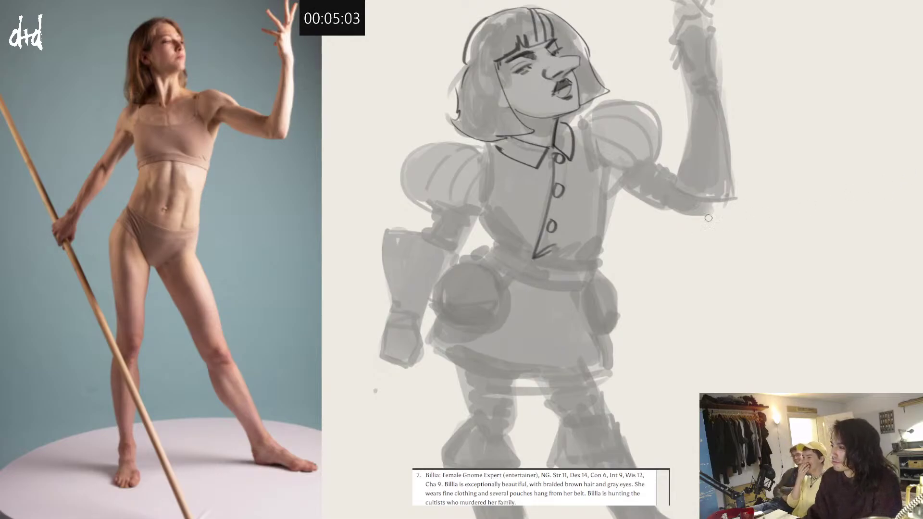
# Step: Draw the near half of the belt's upper edge and a curved buckle shape at the front of the waist
pyautogui.moveTo(494, 244)
pyautogui.mouseDown()
pyautogui.moveTo(549, 258)
pyautogui.moveTo(545, 279)
pyautogui.moveTo(526, 286)
pyautogui.moveTo(553, 277)
pyautogui.moveTo(546, 282)
pyautogui.mouseUp()
pyautogui.hotkey('ctrl', 'z')
pyautogui.hotkey('ctrl', 'z')
pyautogui.hotkey('ctrl', 'z')
pyautogui.hotkey('ctrl', 'z')
pyautogui.moveTo(550, 257); pyautogui.dragTo(544, 284)
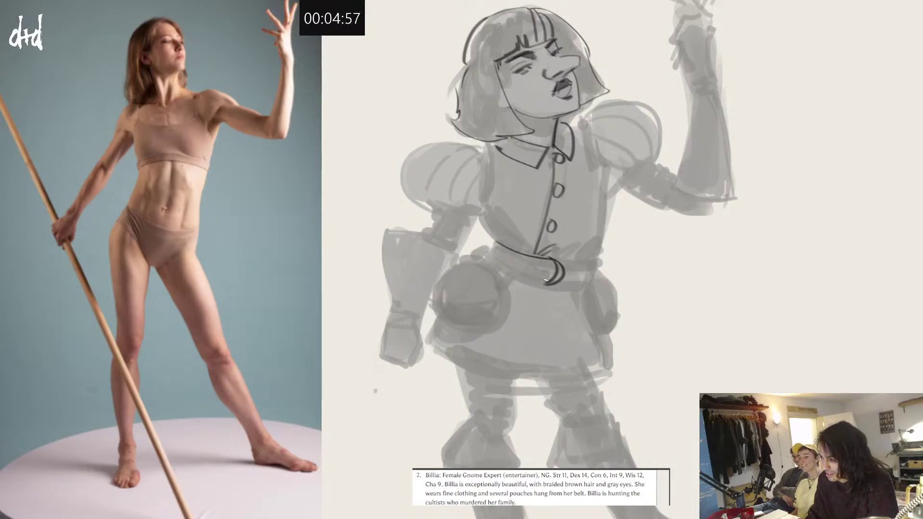
pyautogui.moveTo(494, 256)
pyautogui.mouseDown()
pyautogui.moveTo(546, 282)
pyautogui.moveTo(502, 255)
pyautogui.mouseUp()
pyautogui.hotkey('ctrl', 'z')
pyautogui.hotkey('ctrl', 'z')
# Step: Complete the belt with its lower edge, the far end and the prong detail inside the buckle
pyautogui.moveTo(493, 241)
pyautogui.mouseDown()
pyautogui.moveTo(488, 254)
pyautogui.moveTo(500, 253)
pyautogui.moveTo(490, 254)
pyautogui.moveTo(506, 271)
pyautogui.moveTo(586, 290)
pyautogui.mouseUp()
pyautogui.hotkey('ctrl', 'z')
pyautogui.hotkey('ctrl', 'z')
pyautogui.hotkey('ctrl', 'z')
pyautogui.hotkey('ctrl', 'z')
pyautogui.moveTo(549, 284)
pyautogui.mouseDown()
pyautogui.moveTo(595, 283)
pyautogui.moveTo(598, 261)
pyautogui.mouseUp()
pyautogui.hotkey('ctrl', 'z')
pyautogui.moveTo(598, 261); pyautogui.dragTo(555, 261)
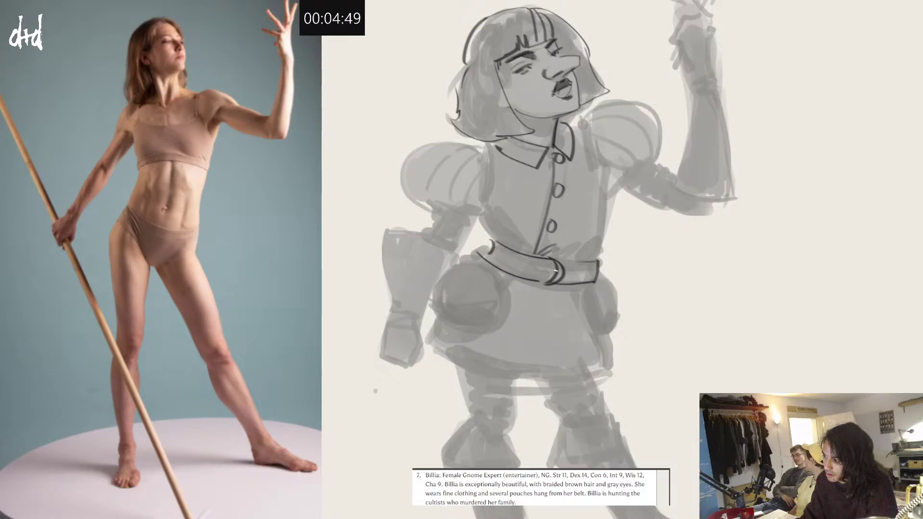
pyautogui.moveTo(563, 275); pyautogui.dragTo(536, 273)
pyautogui.moveTo(535, 272); pyautogui.dragTo(557, 271)
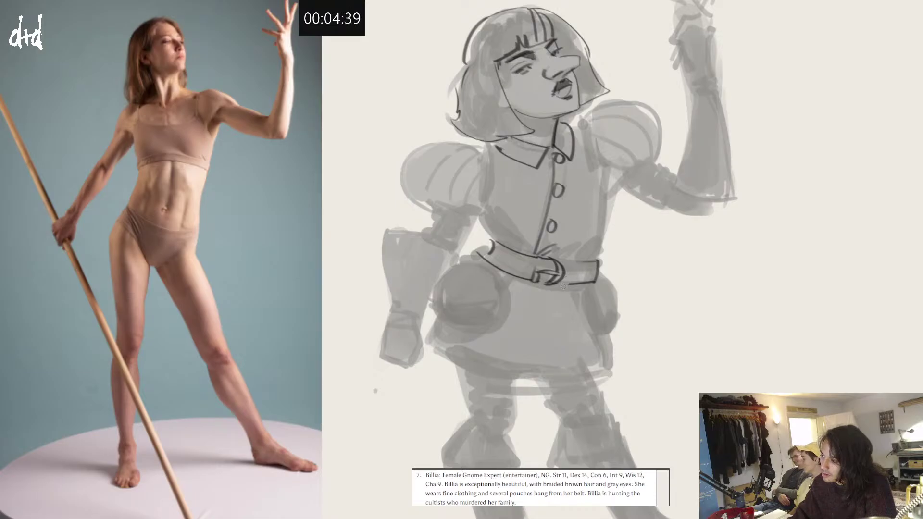
pyautogui.moveTo(573, 275)
pyautogui.mouseDown()
pyautogui.moveTo(588, 311)
pyautogui.moveTo(557, 290)
pyautogui.moveTo(559, 305)
pyautogui.moveTo(589, 316)
pyautogui.moveTo(569, 297)
pyautogui.mouseUp()
pyautogui.hotkey('ctrl', 'z')
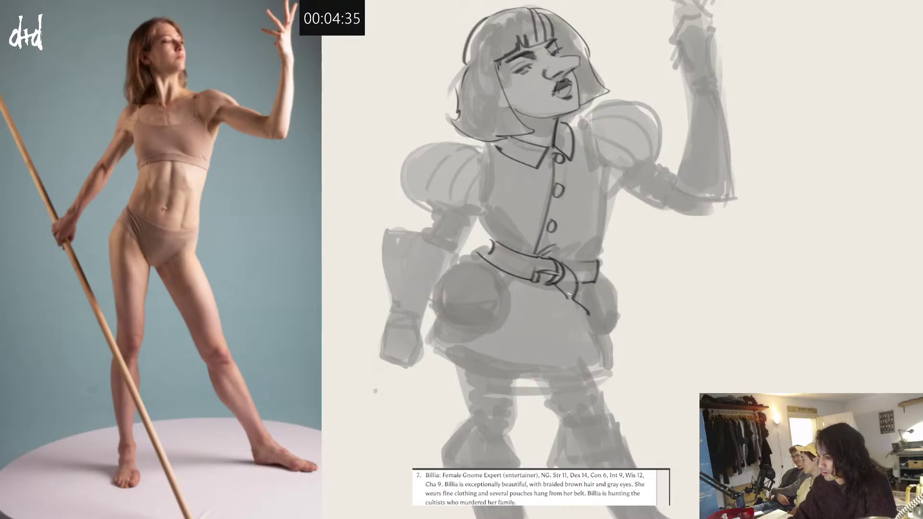
pyautogui.hotkey('ctrl', 'z')
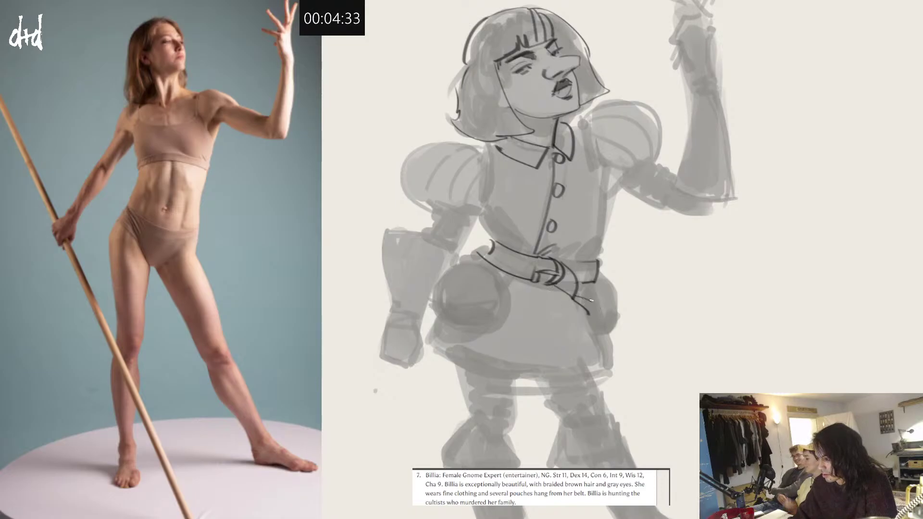
pyautogui.moveTo(554, 285)
pyautogui.mouseDown()
pyautogui.moveTo(555, 315)
pyautogui.moveTo(589, 315)
pyautogui.mouseUp()
pyautogui.hotkey('ctrl', 'z')
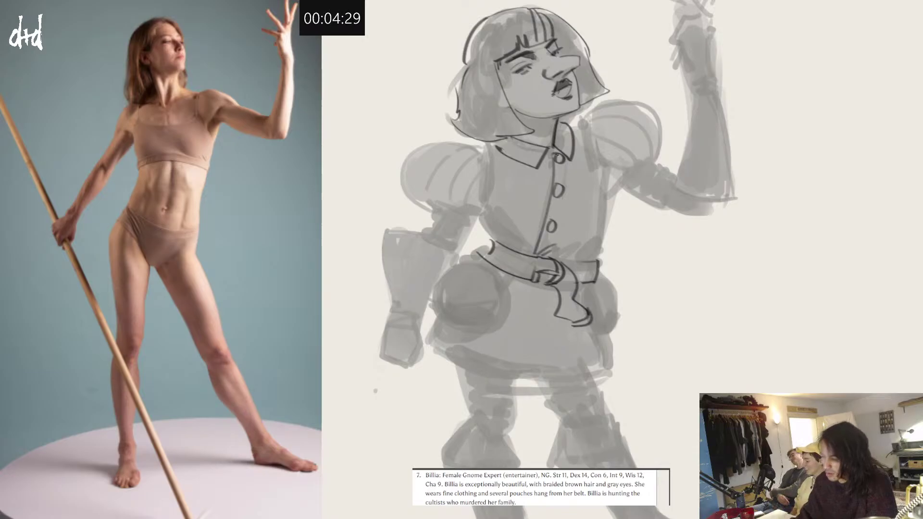
pyautogui.hotkey('ctrl', 'z')
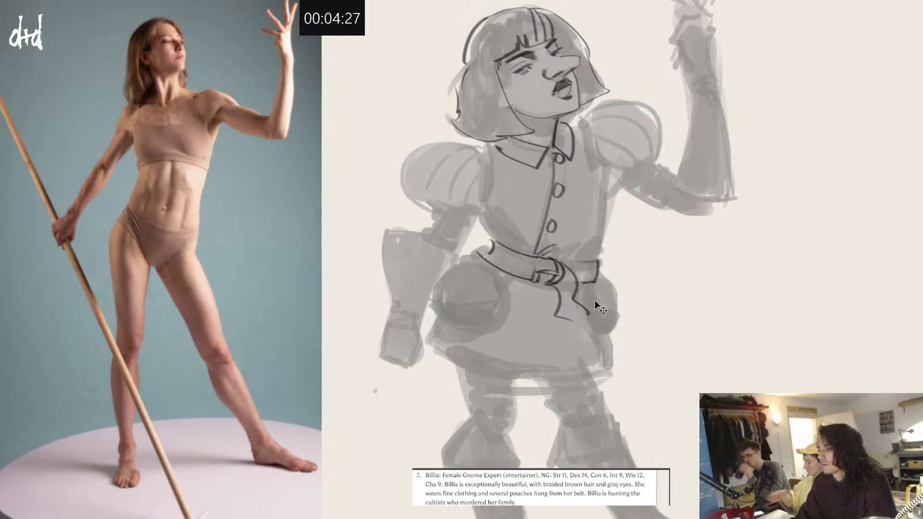
pyautogui.hotkey('ctrl', 'z')
pyautogui.hotkey('ctrl', 'z')
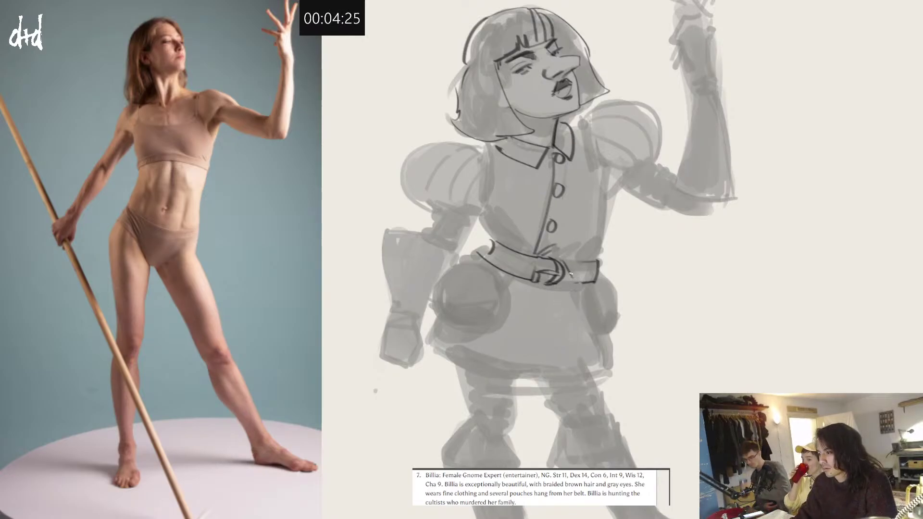
# Step: Draw a short, curled belt tail hanging below the buckle and straps looping over the belt above the near pouch
pyautogui.moveTo(560, 261)
pyautogui.mouseDown()
pyautogui.moveTo(579, 286)
pyautogui.moveTo(567, 311)
pyautogui.moveTo(581, 299)
pyautogui.mouseUp()
pyautogui.hotkey('ctrl', 'z')
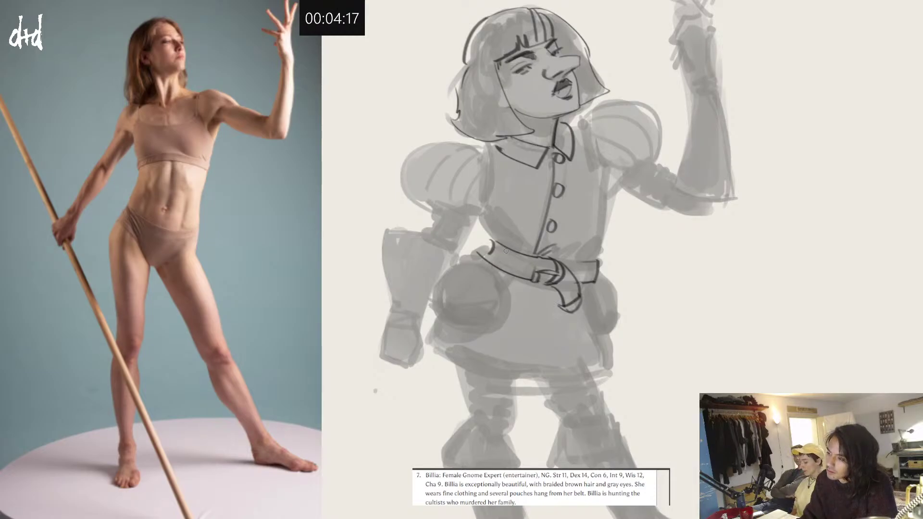
pyautogui.moveTo(502, 246); pyautogui.dragTo(489, 263)
pyautogui.moveTo(506, 247)
pyautogui.mouseDown()
pyautogui.moveTo(492, 273)
pyautogui.moveTo(482, 270)
pyautogui.moveTo(509, 248)
pyautogui.moveTo(463, 260)
pyautogui.mouseUp()
pyautogui.hotkey('ctrl', 'z')
pyautogui.hotkey('ctrl', 'z')
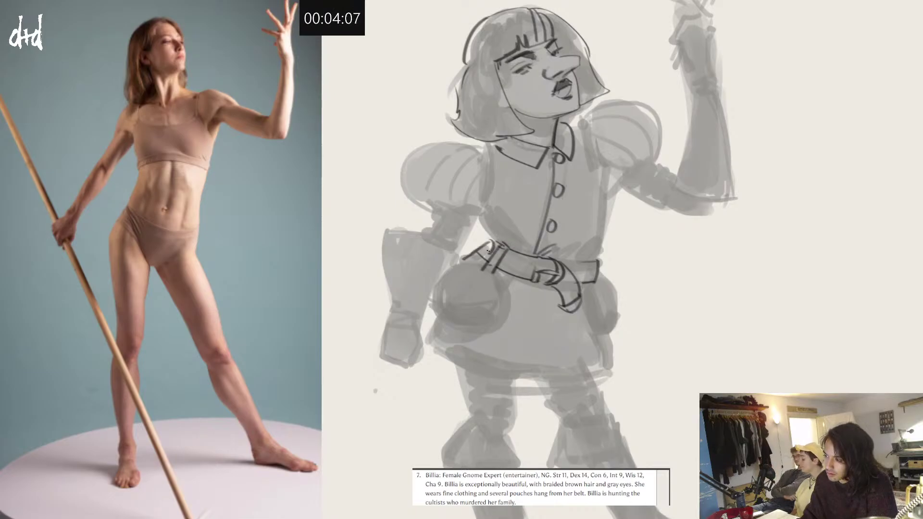
pyautogui.hotkey('ctrl', 'z')
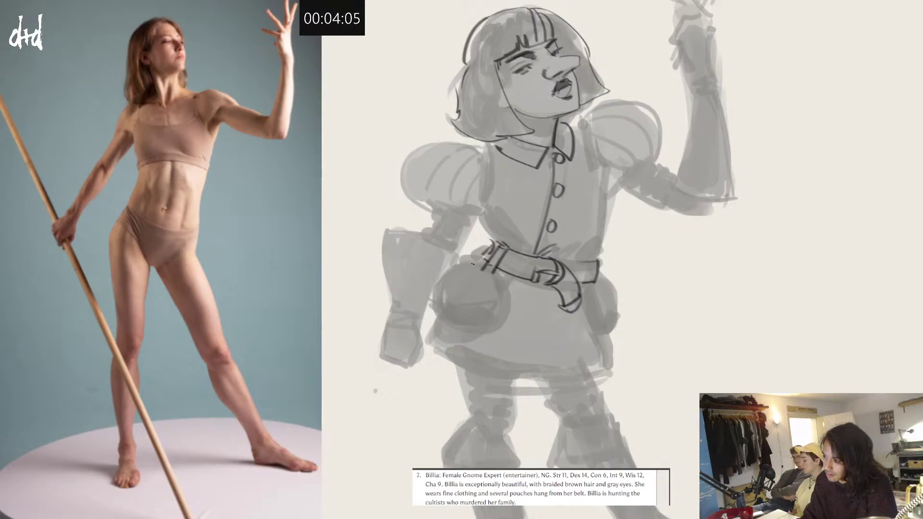
pyautogui.moveTo(491, 245); pyautogui.dragTo(469, 261)
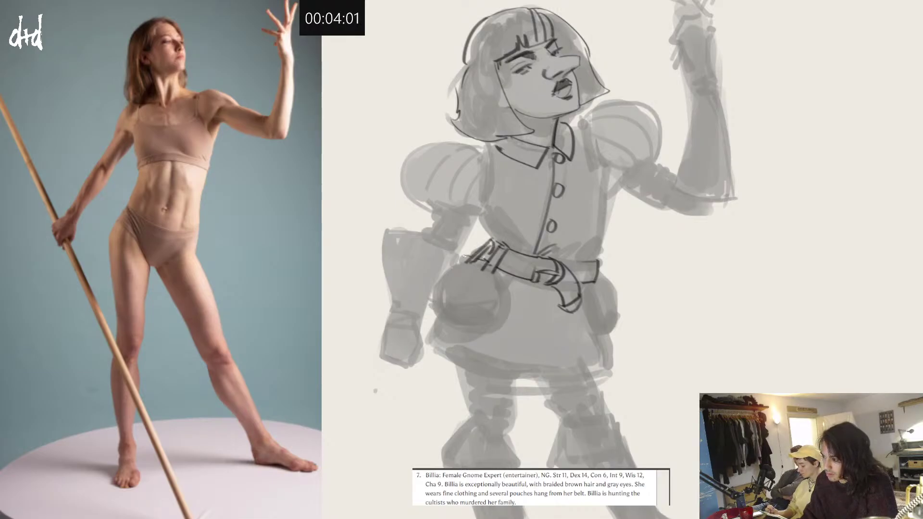
# Step: Ink the flap of the near belt pouch as a curved, pointed shape with a small slot for its clasp
pyautogui.moveTo(465, 257)
pyautogui.mouseDown()
pyautogui.moveTo(429, 285)
pyautogui.moveTo(478, 298)
pyautogui.mouseUp()
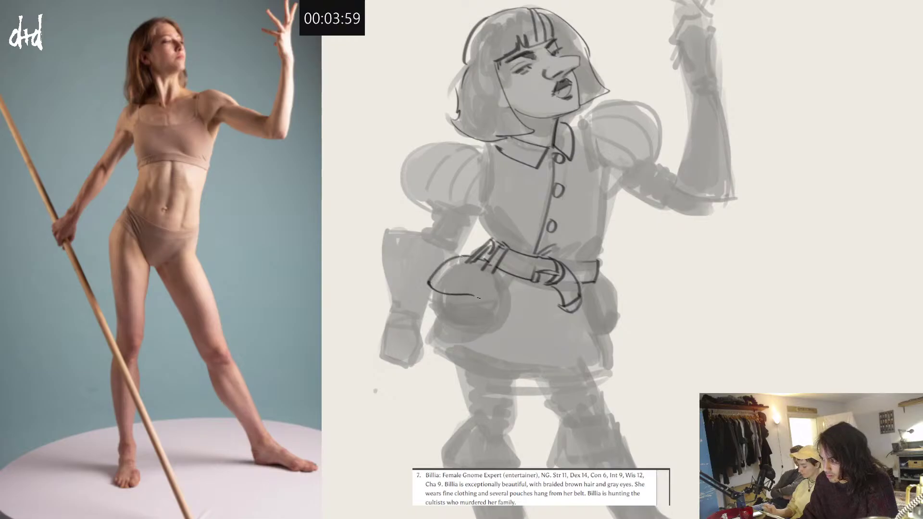
pyautogui.hotkey('ctrl', 'z')
pyautogui.moveTo(428, 284)
pyautogui.mouseDown()
pyautogui.moveTo(483, 305)
pyautogui.moveTo(500, 282)
pyautogui.mouseUp()
pyautogui.hotkey('ctrl', 'z')
pyautogui.moveTo(452, 260); pyautogui.dragTo(499, 277)
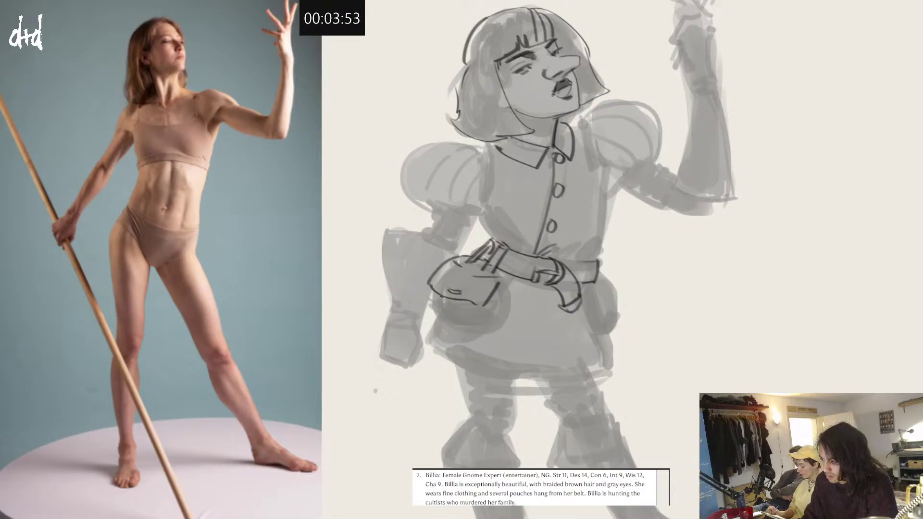
# Step: Draw the boxy body and side fold of the near pouch and the curved lower hem of the tunic
pyautogui.moveTo(437, 295)
pyautogui.mouseDown()
pyautogui.moveTo(436, 326)
pyautogui.moveTo(491, 328)
pyautogui.moveTo(509, 293)
pyautogui.mouseUp()
pyautogui.hotkey('ctrl', 'z')
pyautogui.hotkey('ctrl', 'z')
pyautogui.moveTo(494, 340)
pyautogui.mouseDown()
pyautogui.moveTo(514, 295)
pyautogui.moveTo(505, 285)
pyautogui.moveTo(501, 326)
pyautogui.moveTo(493, 301)
pyautogui.moveTo(482, 335)
pyautogui.moveTo(436, 326)
pyautogui.moveTo(481, 332)
pyautogui.mouseUp()
pyautogui.hotkey('ctrl', 'z')
pyautogui.hotkey('ctrl', 'z')
pyautogui.hotkey('ctrl', 'z')
pyautogui.moveTo(470, 317)
pyautogui.mouseDown()
pyautogui.moveTo(473, 337)
pyautogui.moveTo(442, 318)
pyautogui.moveTo(463, 310)
pyautogui.moveTo(492, 268)
pyautogui.moveTo(456, 288)
pyautogui.moveTo(421, 286)
pyautogui.moveTo(509, 317)
pyautogui.moveTo(597, 310)
pyautogui.moveTo(598, 285)
pyautogui.mouseUp()
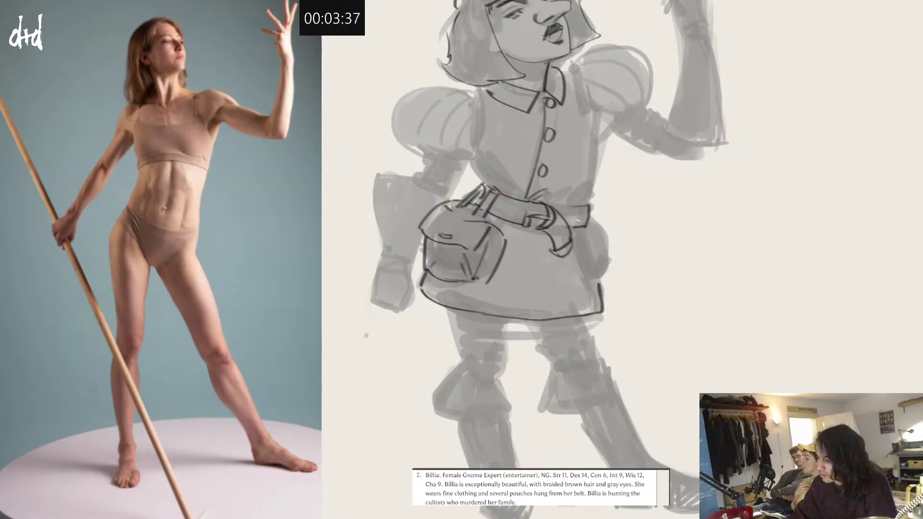
# Step: Ink the far pouch with its overhanging pointed flap, body outline and the belt straps above it
pyautogui.moveTo(575, 206)
pyautogui.mouseDown()
pyautogui.moveTo(579, 225)
pyautogui.moveTo(590, 216)
pyautogui.moveTo(617, 234)
pyautogui.moveTo(603, 213)
pyautogui.mouseUp()
pyautogui.hotkey('ctrl', 'z')
pyautogui.moveTo(603, 212)
pyautogui.mouseDown()
pyautogui.moveTo(618, 235)
pyautogui.moveTo(610, 251)
pyautogui.moveTo(598, 259)
pyautogui.moveTo(578, 233)
pyautogui.mouseUp()
pyautogui.hotkey('ctrl', 'z')
pyautogui.hotkey('ctrl', 'z')
pyautogui.moveTo(607, 260)
pyautogui.mouseDown()
pyautogui.moveTo(590, 286)
pyautogui.moveTo(597, 284)
pyautogui.moveTo(578, 281)
pyautogui.mouseUp()
pyautogui.hotkey('ctrl', 'z')
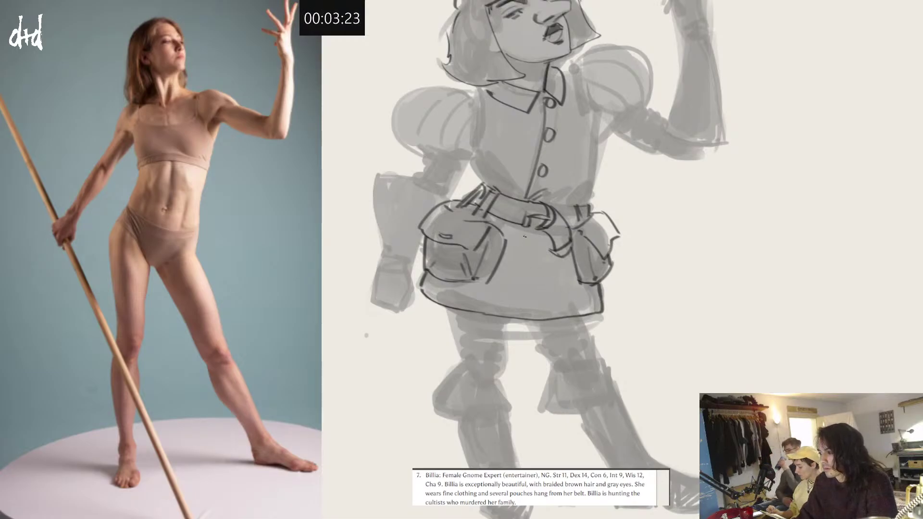
# Step: Draw a narrow front split in the tunic skirt below the belt and add two round buttons beside it
pyautogui.moveTo(527, 237); pyautogui.dragTo(528, 314)
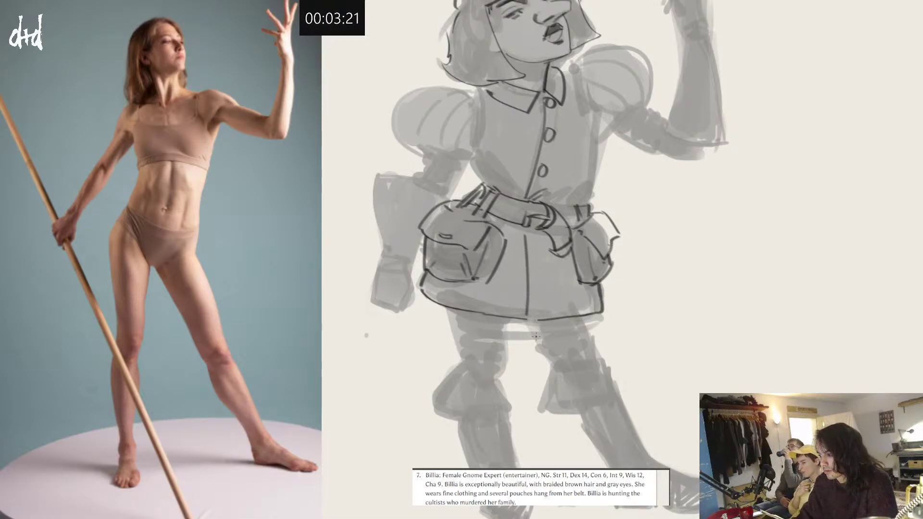
pyautogui.hotkey('ctrl', 'z')
pyautogui.moveTo(527, 254)
pyautogui.mouseDown()
pyautogui.moveTo(542, 320)
pyautogui.moveTo(548, 308)
pyautogui.moveTo(543, 316)
pyautogui.mouseUp()
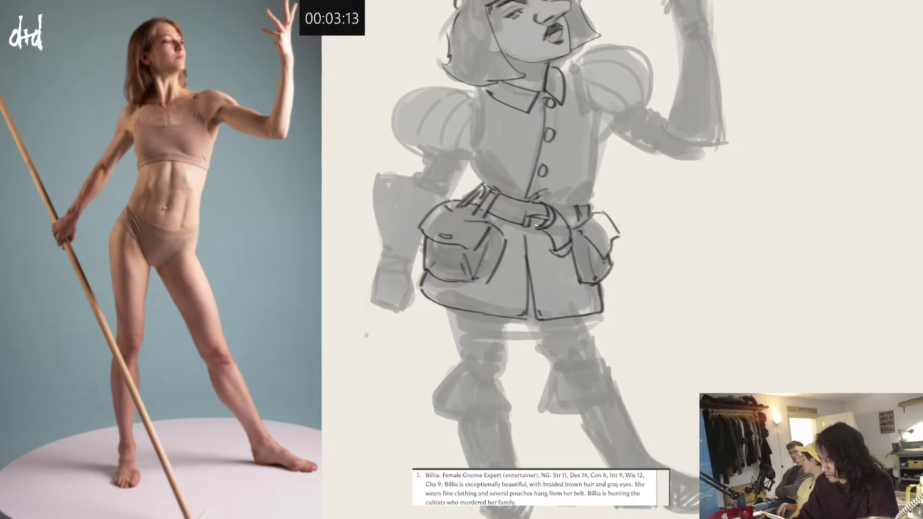
pyautogui.moveTo(530, 248)
pyautogui.mouseDown()
pyautogui.moveTo(528, 257)
pyautogui.moveTo(535, 249)
pyautogui.mouseUp()
pyautogui.moveTo(539, 287); pyautogui.dragTo(539, 288)
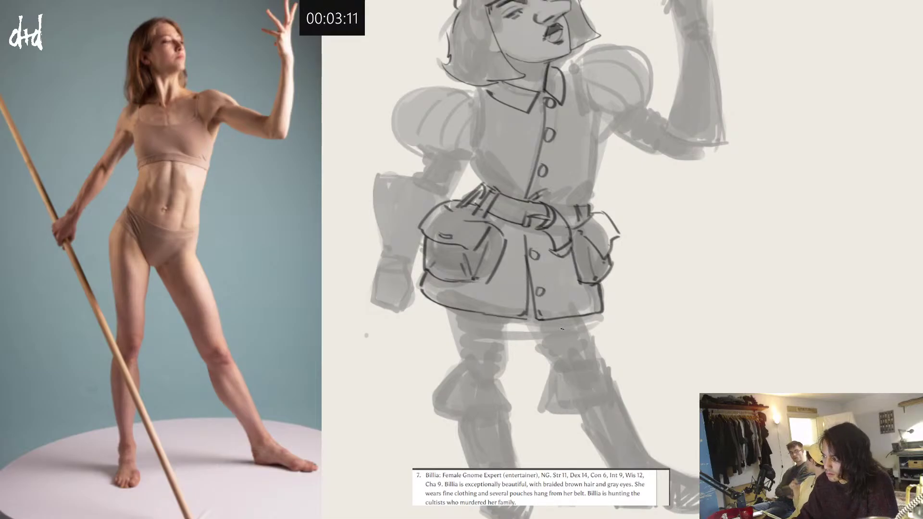
# Step: Ink both thighs below the tunic hem, the fold at the near knee and the flared cuff of the far boot
pyautogui.moveTo(450, 312)
pyautogui.mouseDown()
pyautogui.moveTo(463, 362)
pyautogui.moveTo(485, 349)
pyautogui.moveTo(492, 377)
pyautogui.moveTo(499, 356)
pyautogui.moveTo(493, 378)
pyautogui.mouseUp()
pyautogui.hotkey('ctrl', 'z')
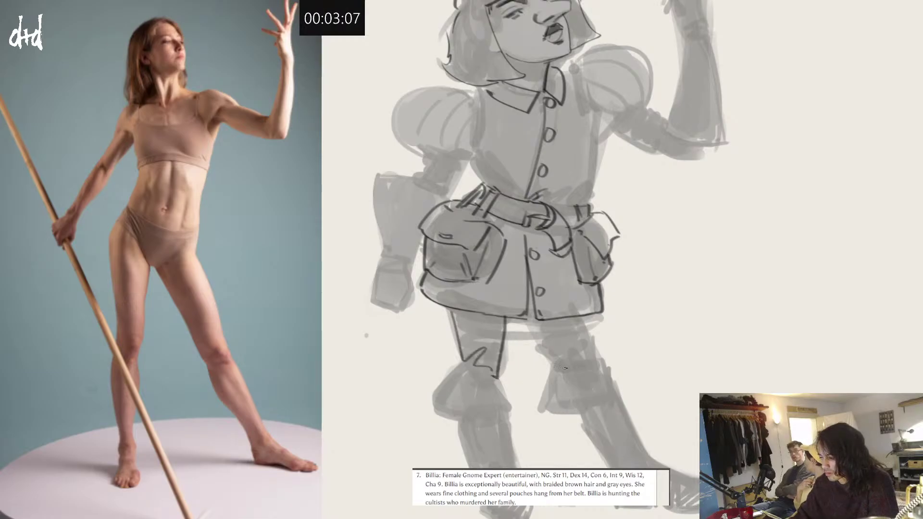
pyautogui.moveTo(522, 328); pyautogui.dragTo(560, 368)
pyautogui.moveTo(581, 316); pyautogui.dragTo(600, 366)
pyautogui.scroll(-3, 576, 337)
pyautogui.moveTo(599, 302)
pyautogui.mouseDown()
pyautogui.moveTo(556, 308)
pyautogui.moveTo(542, 353)
pyautogui.moveTo(620, 342)
pyautogui.moveTo(609, 303)
pyautogui.mouseUp()
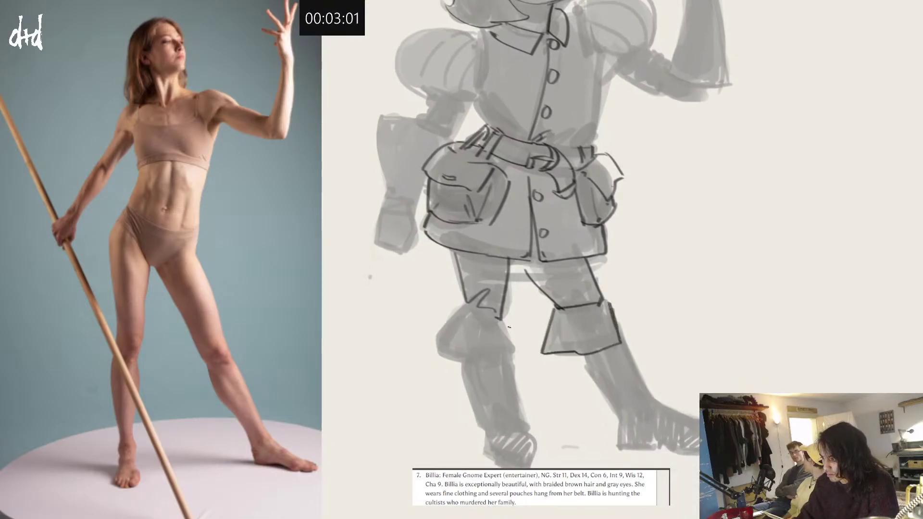
# Step: Draw the flared, folded cuff of the near boot just below the knee
pyautogui.moveTo(488, 320); pyautogui.dragTo(468, 356)
pyautogui.moveTo(488, 321); pyautogui.dragTo(509, 350)
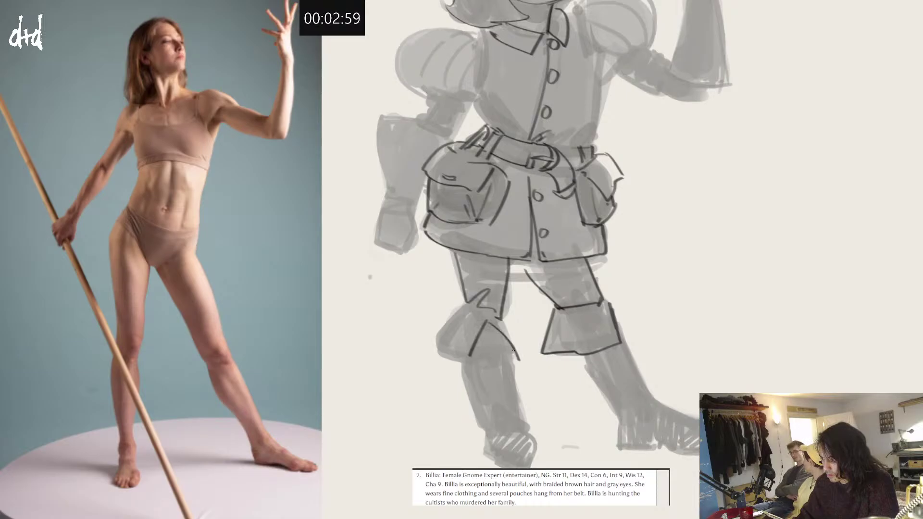
pyautogui.hotkey('ctrl', 'z')
pyautogui.moveTo(502, 324)
pyautogui.mouseDown()
pyautogui.moveTo(508, 366)
pyautogui.moveTo(508, 357)
pyautogui.moveTo(432, 339)
pyautogui.mouseUp()
pyautogui.hotkey('ctrl', 'z')
pyautogui.moveTo(512, 362)
pyautogui.mouseDown()
pyautogui.moveTo(451, 356)
pyautogui.moveTo(432, 341)
pyautogui.moveTo(460, 304)
pyautogui.moveTo(501, 316)
pyautogui.mouseUp()
pyautogui.moveTo(501, 315); pyautogui.dragTo(487, 310)
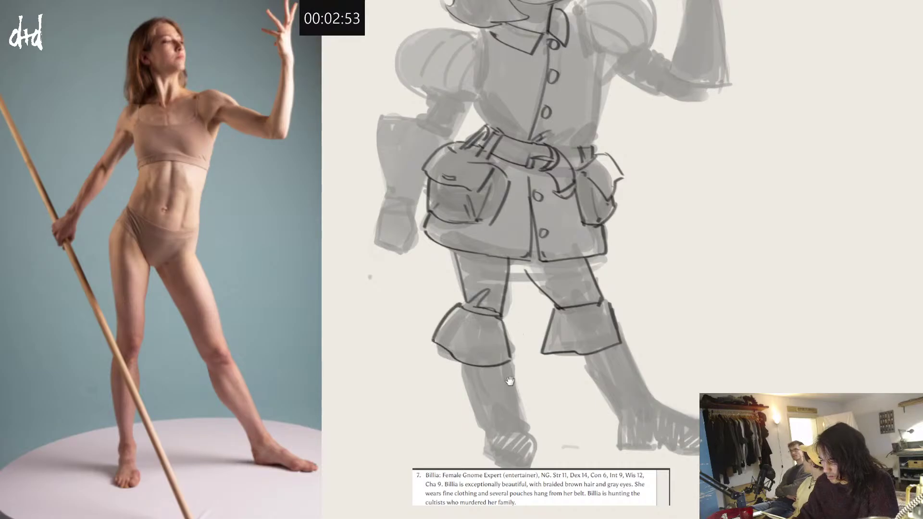
# Step: Outline the shaft and the foreshortened foot of the near boot below its cuff
pyautogui.moveTo(509, 381); pyautogui.dragTo(499, 301)
pyautogui.moveTo(448, 286)
pyautogui.mouseDown()
pyautogui.moveTo(468, 356)
pyautogui.moveTo(464, 345)
pyautogui.moveTo(492, 328)
pyautogui.moveTo(512, 342)
pyautogui.mouseUp()
pyautogui.hotkey('ctrl', 'z')
pyautogui.moveTo(498, 285)
pyautogui.mouseDown()
pyautogui.moveTo(517, 372)
pyautogui.moveTo(509, 338)
pyautogui.moveTo(520, 355)
pyautogui.mouseUp()
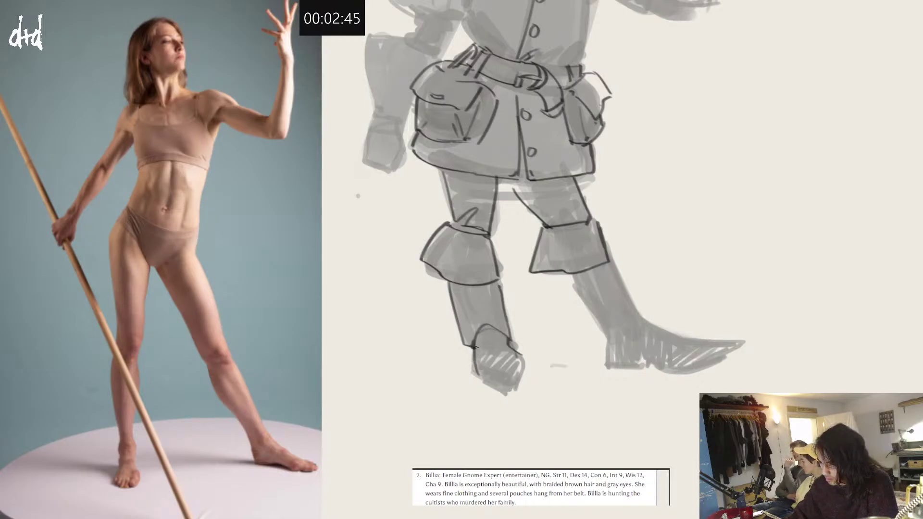
pyautogui.moveTo(475, 346)
pyautogui.mouseDown()
pyautogui.moveTo(472, 369)
pyautogui.moveTo(493, 382)
pyautogui.moveTo(509, 383)
pyautogui.moveTo(517, 366)
pyautogui.moveTo(489, 393)
pyautogui.moveTo(471, 361)
pyautogui.moveTo(468, 378)
pyautogui.moveTo(479, 384)
pyautogui.moveTo(509, 391)
pyautogui.moveTo(524, 372)
pyautogui.mouseUp()
pyautogui.hotkey('ctrl', 'z')
pyautogui.hotkey('ctrl', 'z')
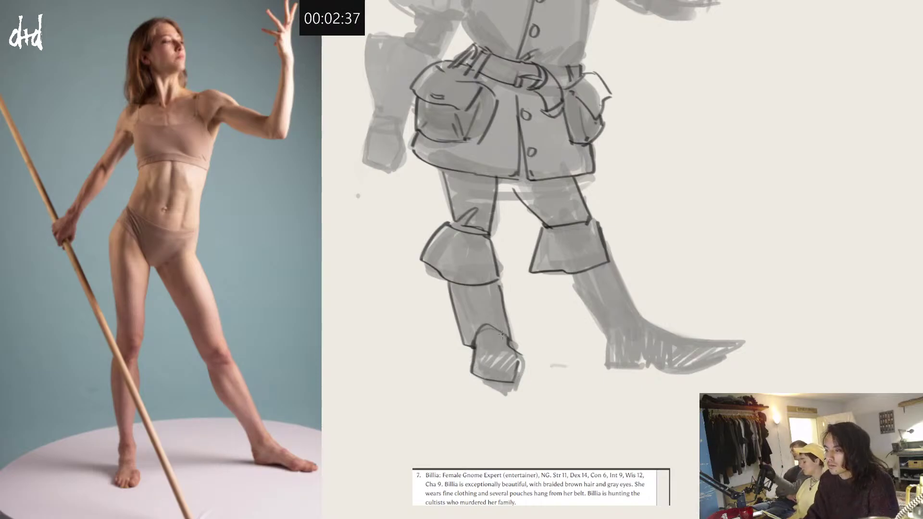
pyautogui.moveTo(513, 346); pyautogui.dragTo(516, 387)
pyautogui.hotkey('ctrl', 'z')
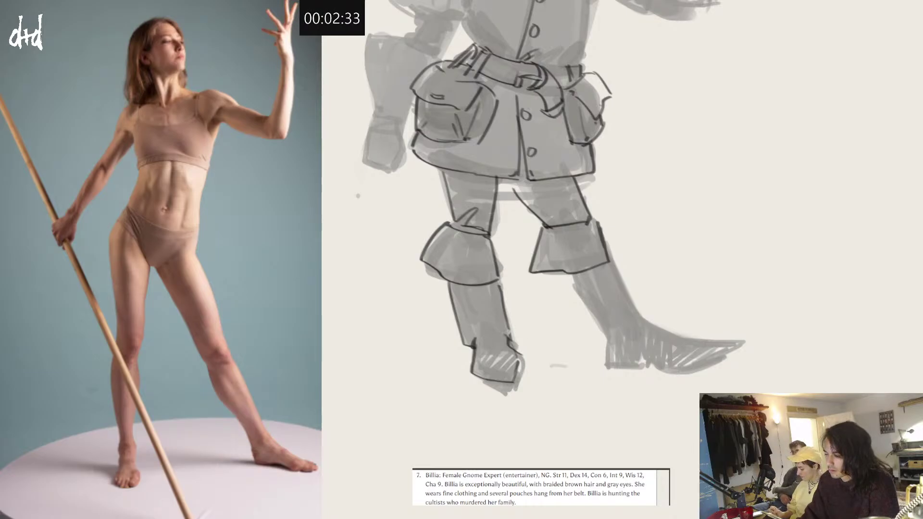
# Step: Ink the far boot's shaft, heel, sole and long pointed toe
pyautogui.moveTo(566, 272); pyautogui.dragTo(613, 343)
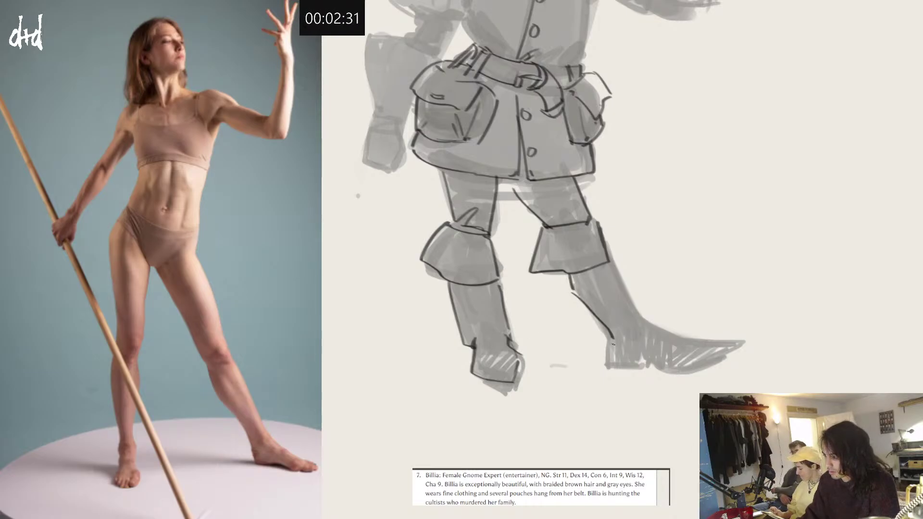
pyautogui.hotkey('ctrl', 'z')
pyautogui.moveTo(570, 288)
pyautogui.mouseDown()
pyautogui.moveTo(608, 331)
pyautogui.moveTo(618, 362)
pyautogui.mouseUp()
pyautogui.hotkey('ctrl', 'z')
pyautogui.moveTo(609, 331)
pyautogui.mouseDown()
pyautogui.moveTo(604, 360)
pyautogui.moveTo(645, 367)
pyautogui.moveTo(720, 359)
pyautogui.moveTo(733, 343)
pyautogui.moveTo(637, 317)
pyautogui.moveTo(600, 249)
pyautogui.mouseUp()
pyautogui.hotkey('ctrl', 'z')
pyautogui.hotkey('ctrl', 'z')
pyautogui.hotkey('ctrl', 'z')
pyautogui.hotkey('ctrl', 'z')
pyautogui.hotkey('ctrl', 'z')
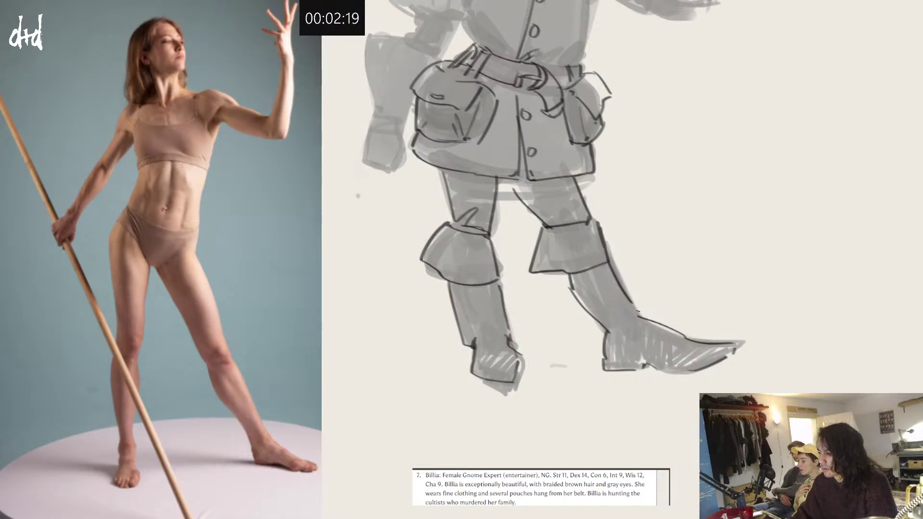
# Step: Add a curved instep line and small crease marks around the ankle of the near boot
pyautogui.scroll(-3, 638, 250)
pyautogui.moveTo(641, 284); pyautogui.dragTo(629, 360)
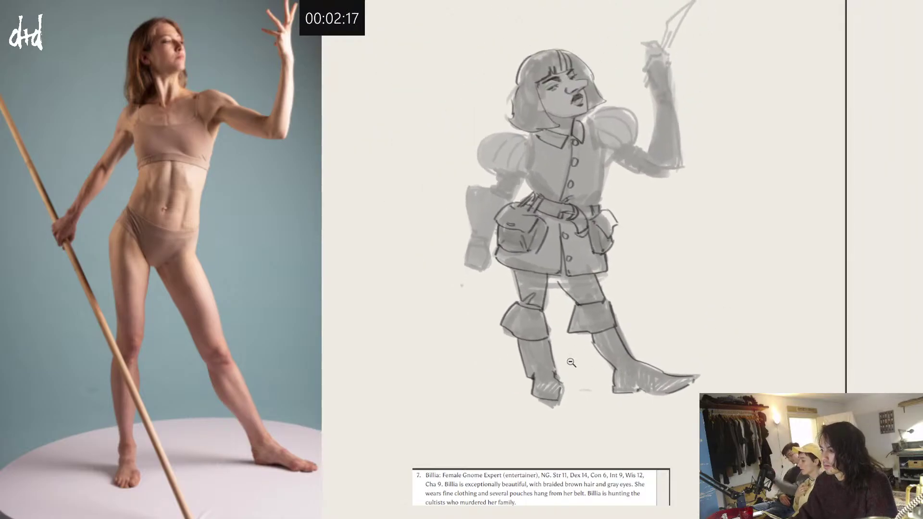
pyautogui.moveTo(535, 375); pyautogui.dragTo(555, 373)
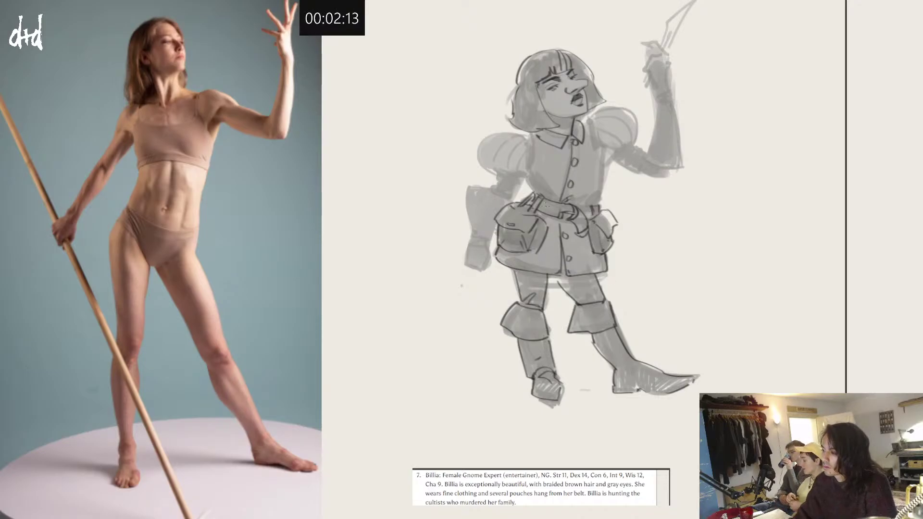
# Step: Ink the near armhole seam with stitch marks, the striped puffed sleeve and the upper arm below it
pyautogui.moveTo(632, 161); pyautogui.dragTo(625, 168)
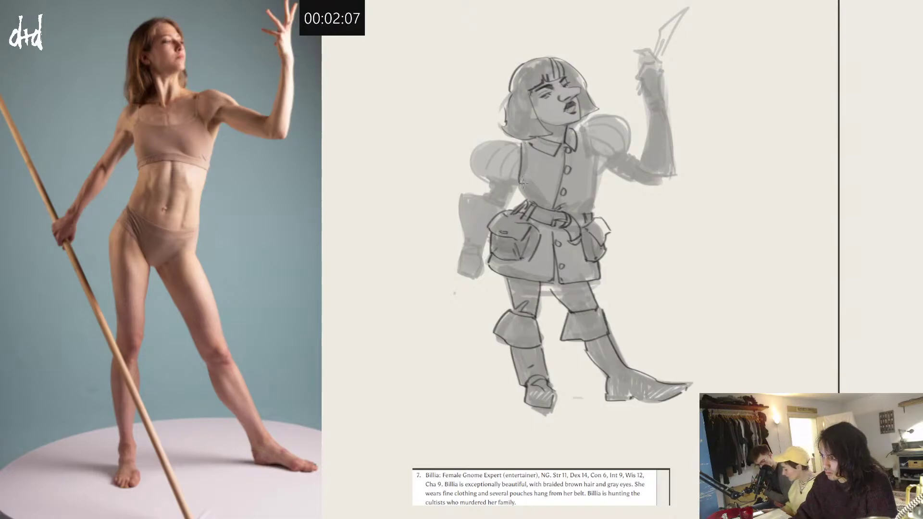
pyautogui.moveTo(522, 158)
pyautogui.mouseDown()
pyautogui.moveTo(522, 143)
pyautogui.moveTo(478, 147)
pyautogui.moveTo(484, 180)
pyautogui.mouseUp()
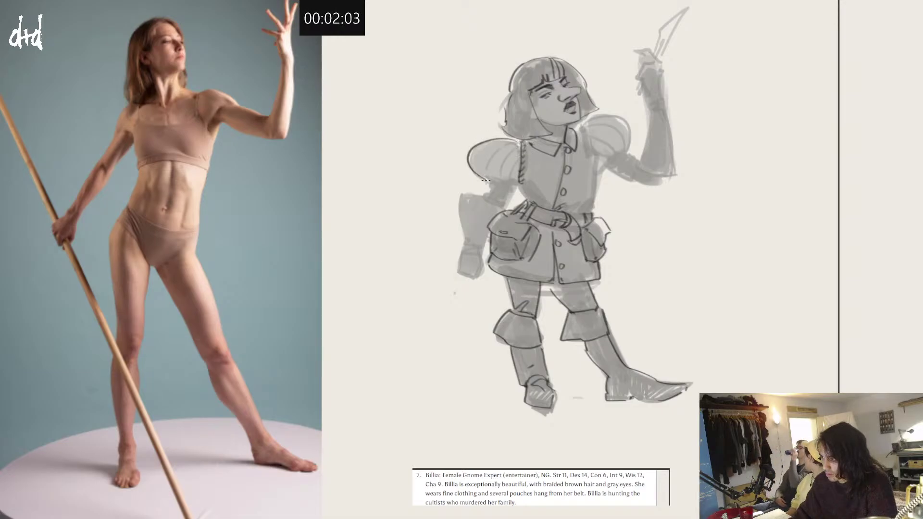
pyautogui.moveTo(487, 147)
pyautogui.mouseDown()
pyautogui.moveTo(484, 179)
pyautogui.moveTo(515, 141)
pyautogui.moveTo(491, 178)
pyautogui.moveTo(512, 181)
pyautogui.moveTo(506, 202)
pyautogui.moveTo(491, 181)
pyautogui.moveTo(498, 208)
pyautogui.mouseUp()
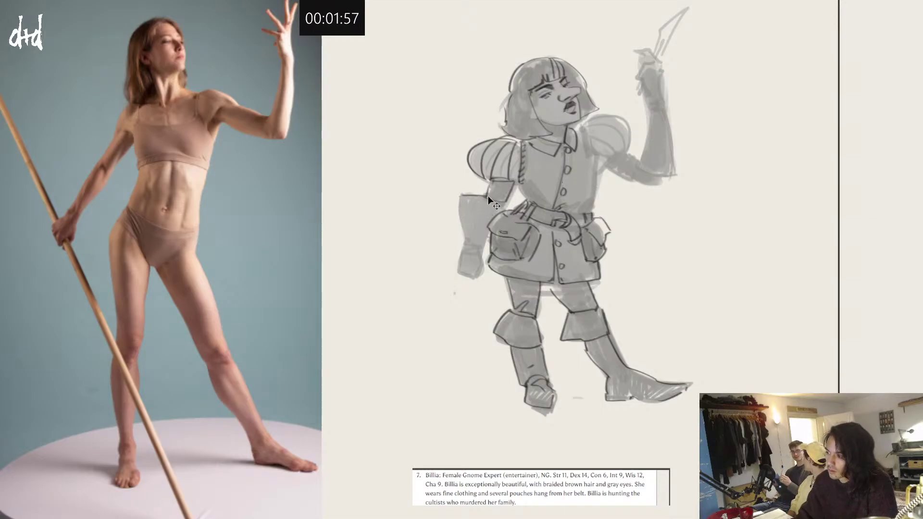
pyautogui.hotkey('ctrl', 'z')
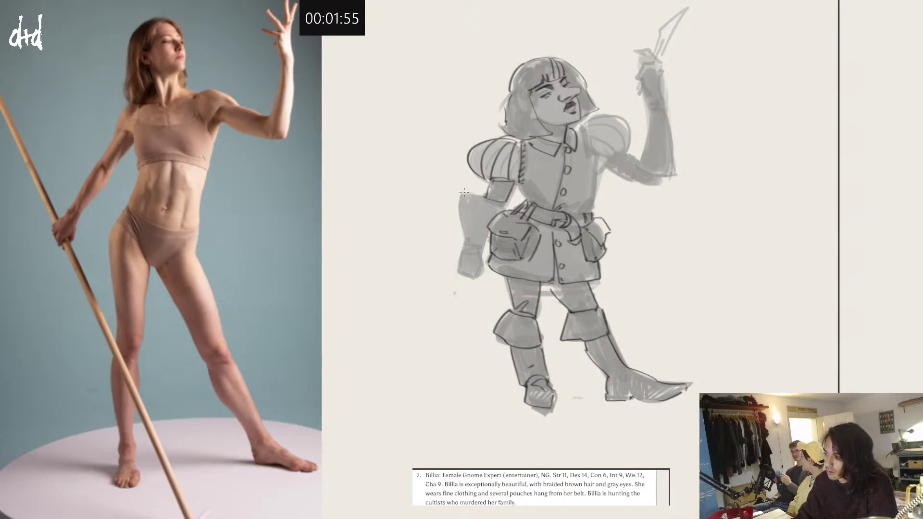
# Step: Outline the near glove with its wide cuff, wrist and hand, and hatch the inside of the cuff opening
pyautogui.moveTo(465, 191)
pyautogui.mouseDown()
pyautogui.moveTo(481, 190)
pyautogui.moveTo(459, 262)
pyautogui.moveTo(476, 275)
pyautogui.mouseUp()
pyautogui.hotkey('ctrl', 'z')
pyautogui.hotkey('ctrl', 'z')
pyautogui.hotkey('ctrl', 'z')
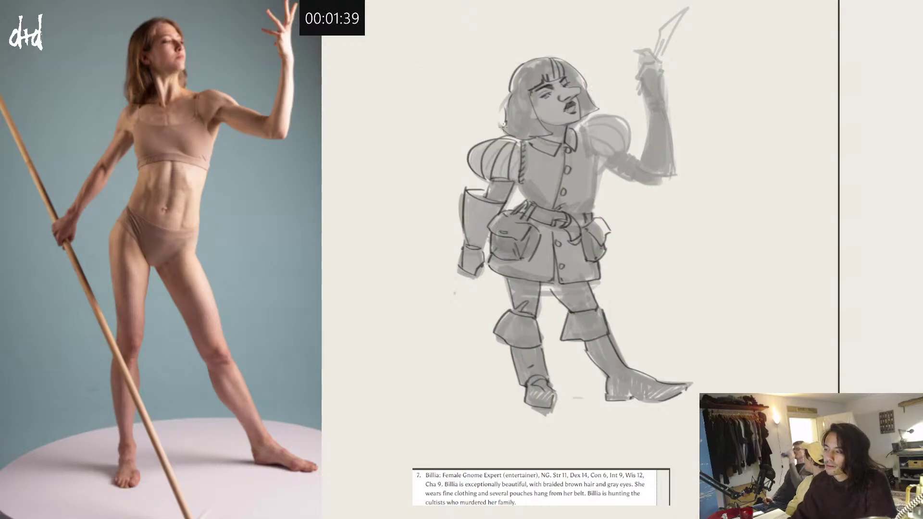
pyautogui.moveTo(476, 196); pyautogui.dragTo(482, 197)
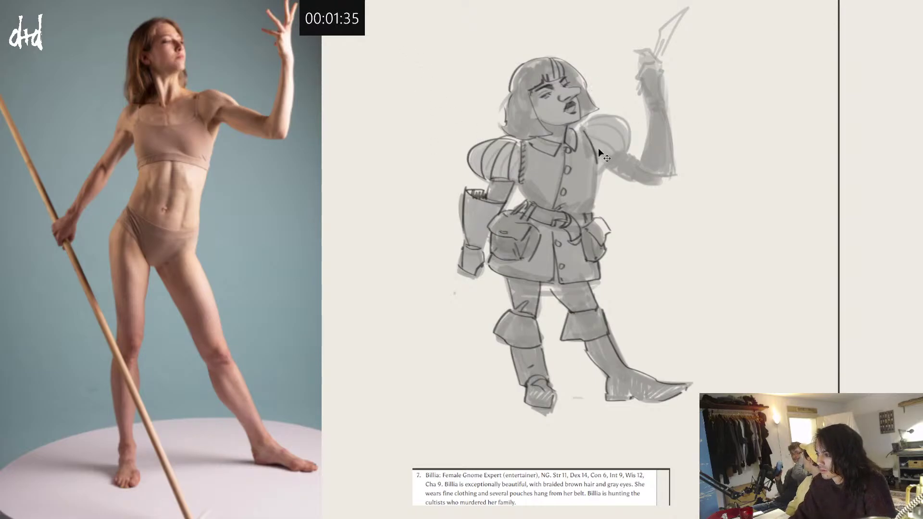
# Step: Ink the far armhole seam with stitch marks and the far side of the torso, with folds above the belt
pyautogui.hotkey('ctrl', 'z')
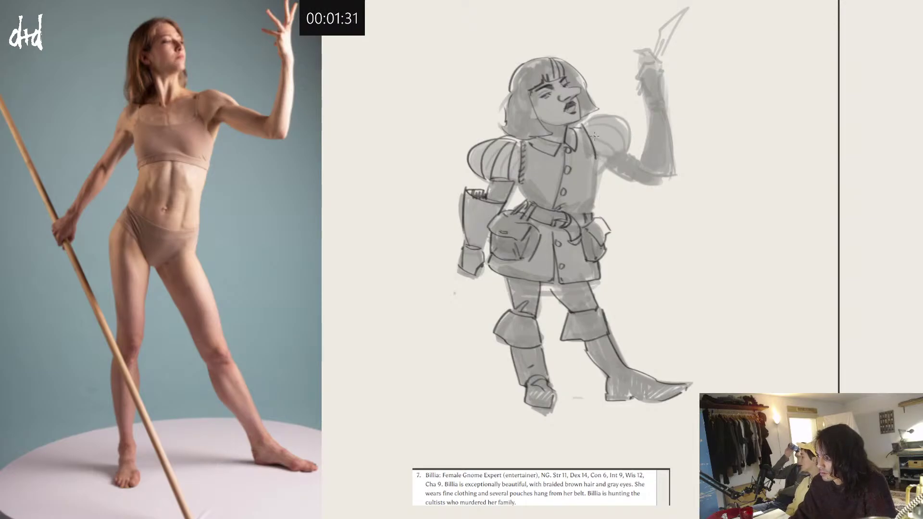
pyautogui.moveTo(582, 128); pyautogui.dragTo(593, 161)
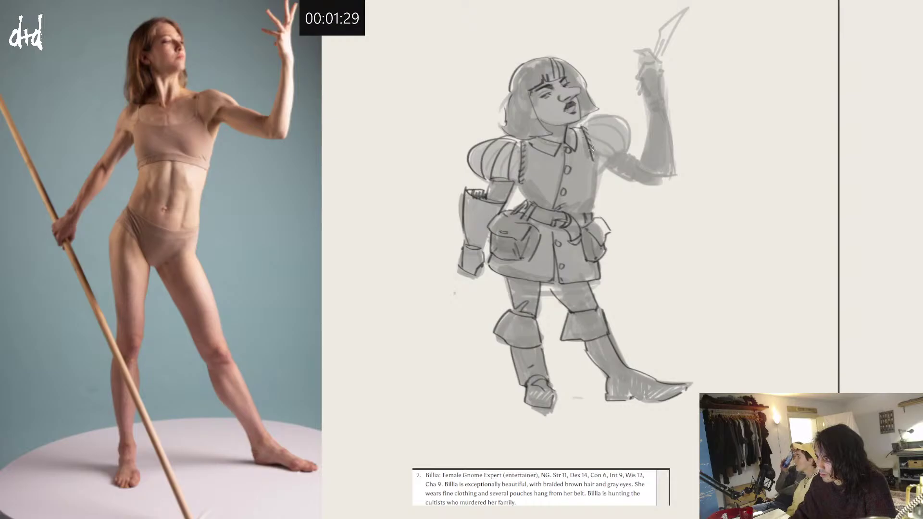
pyautogui.moveTo(584, 128)
pyautogui.mouseDown()
pyautogui.moveTo(597, 203)
pyautogui.moveTo(563, 210)
pyautogui.moveTo(584, 215)
pyautogui.mouseUp()
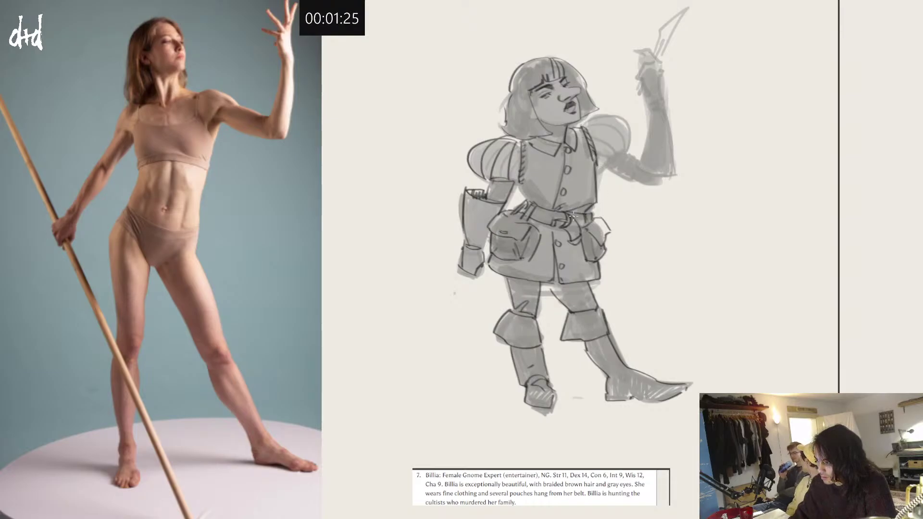
pyautogui.moveTo(527, 192); pyautogui.dragTo(539, 207)
pyautogui.hotkey('ctrl', 'z')
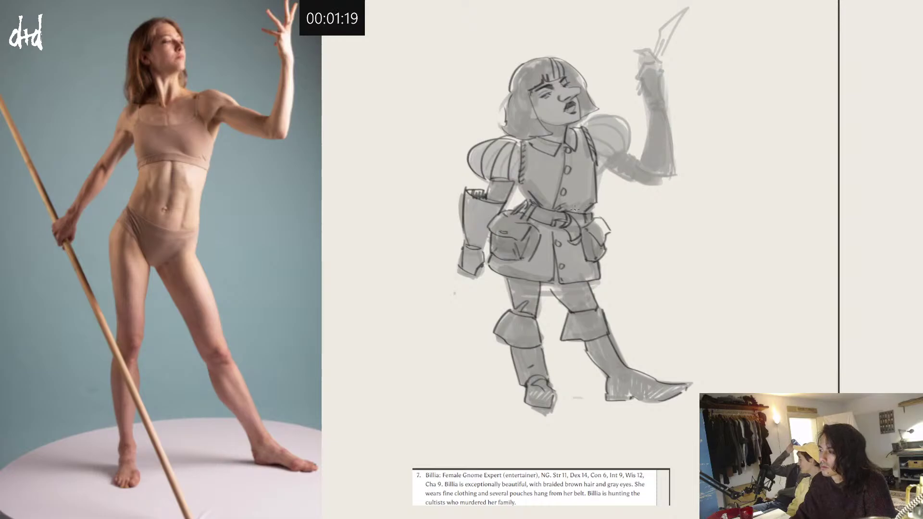
# Step: Draw the outline of the far puffed sleeve, its dark band and the upper arm out to the elbow
pyautogui.moveTo(581, 126)
pyautogui.mouseDown()
pyautogui.moveTo(629, 133)
pyautogui.moveTo(628, 155)
pyautogui.moveTo(609, 171)
pyautogui.moveTo(661, 185)
pyautogui.moveTo(662, 177)
pyautogui.mouseUp()
pyautogui.hotkey('ctrl', 'z')
pyautogui.moveTo(619, 150)
pyautogui.mouseDown()
pyautogui.moveTo(641, 164)
pyautogui.moveTo(616, 172)
pyautogui.mouseUp()
pyautogui.moveTo(629, 162)
pyautogui.mouseDown()
pyautogui.moveTo(630, 177)
pyautogui.moveTo(676, 174)
pyautogui.mouseUp()
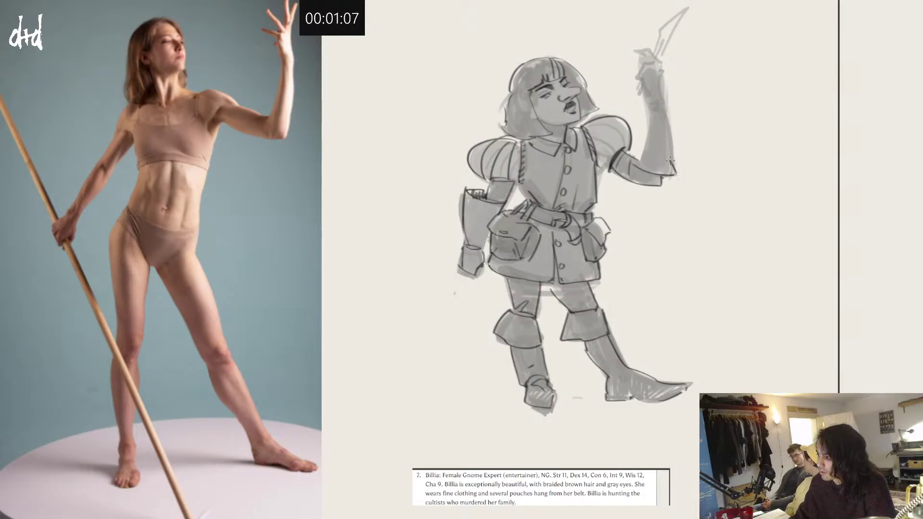
# Step: Ink both edges of the raised forearm from the elbow up to a band at the wrist
pyautogui.moveTo(657, 105)
pyautogui.mouseDown()
pyautogui.moveTo(674, 173)
pyautogui.moveTo(661, 101)
pyautogui.moveTo(641, 158)
pyautogui.mouseUp()
pyautogui.hotkey('ctrl', 'z')
pyautogui.hotkey('ctrl', 'z')
pyautogui.moveTo(649, 110); pyautogui.dragTo(638, 161)
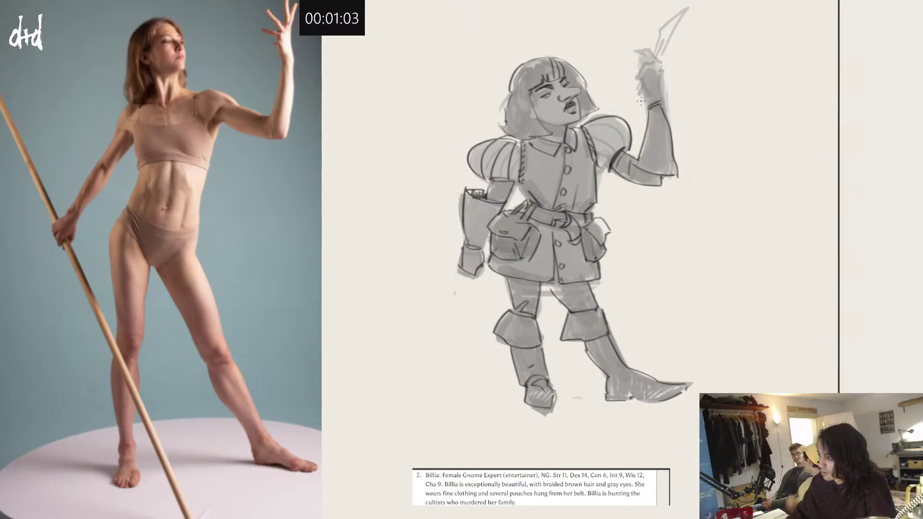
pyautogui.hotkey('ctrl', 'z')
# Step: Draw the raised hand above the wrist band with its outer edge and curled fingers
pyautogui.moveTo(656, 102)
pyautogui.mouseDown()
pyautogui.moveTo(662, 67)
pyautogui.moveTo(636, 50)
pyautogui.moveTo(659, 75)
pyautogui.moveTo(641, 59)
pyautogui.moveTo(657, 59)
pyautogui.moveTo(662, 100)
pyautogui.mouseUp()
pyautogui.hotkey('ctrl', 'z')
pyautogui.hotkey('ctrl', 'z')
pyautogui.hotkey('ctrl', 'z')
pyautogui.hotkey('ctrl', 'z')
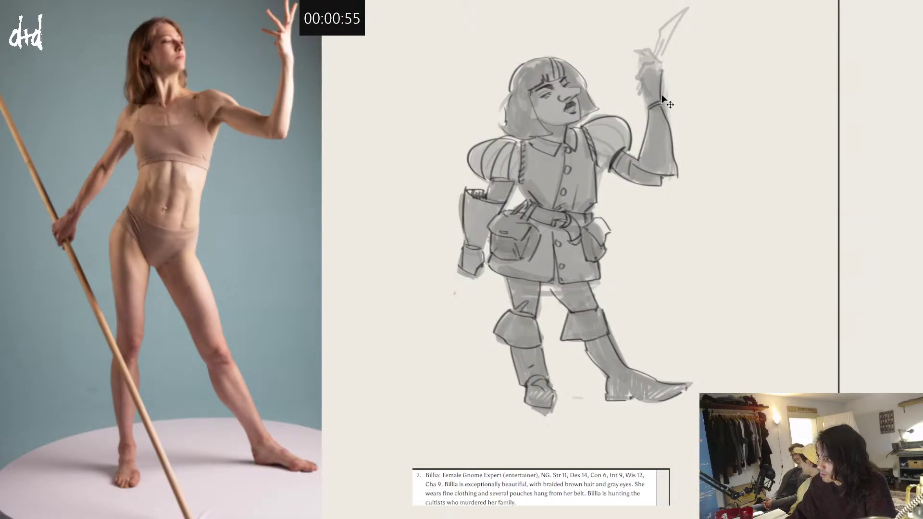
pyautogui.moveTo(660, 66)
pyautogui.mouseDown()
pyautogui.moveTo(633, 83)
pyautogui.moveTo(652, 92)
pyautogui.moveTo(643, 81)
pyautogui.moveTo(647, 102)
pyautogui.moveTo(655, 75)
pyautogui.moveTo(632, 94)
pyautogui.mouseUp()
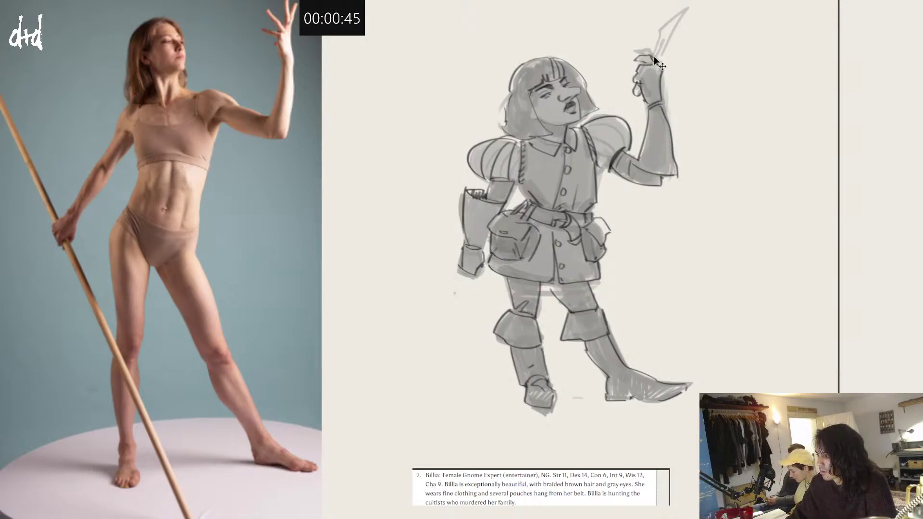
# Step: Ink the blade and handle held in the raised hand and darken the hair edge beside the far cheek
pyautogui.moveTo(652, 56)
pyautogui.mouseDown()
pyautogui.moveTo(659, 65)
pyautogui.moveTo(637, 50)
pyautogui.moveTo(656, 28)
pyautogui.moveTo(661, 59)
pyautogui.mouseUp()
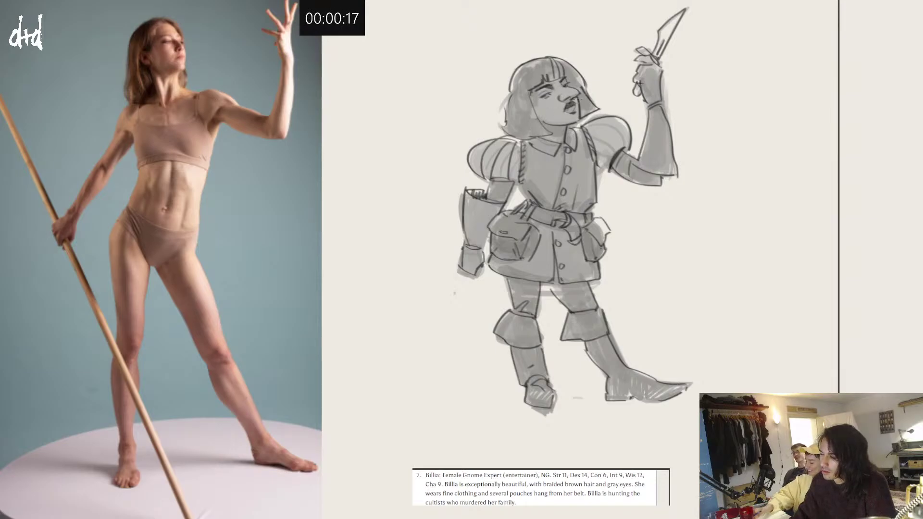
pyautogui.scroll(3, 574, 98)
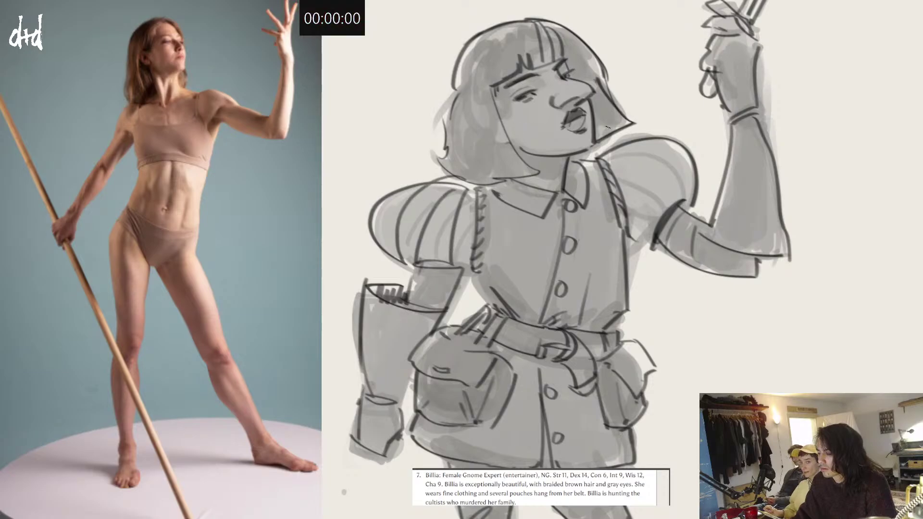
pyautogui.moveTo(606, 127); pyautogui.dragTo(565, 150)
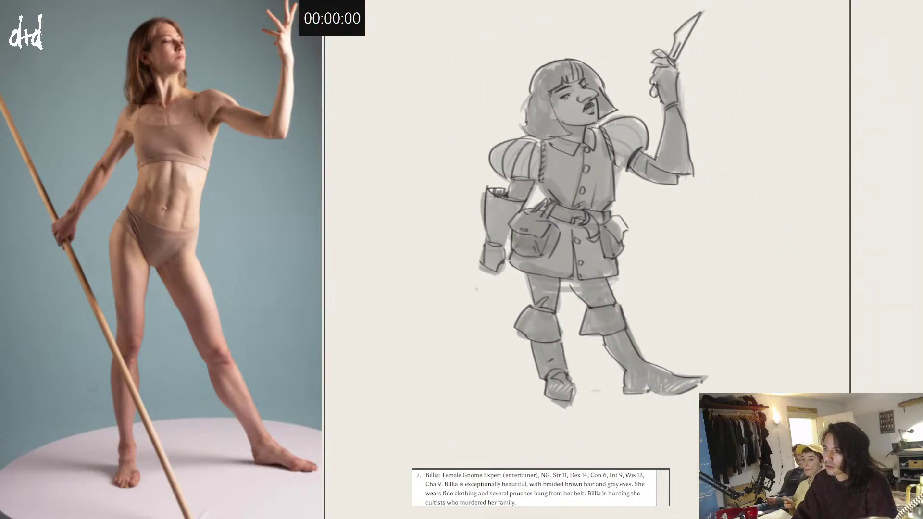
# Step: Duplicate the gnome sketch to darken it, enlarge the whole figure and shift it lower on the page
pyautogui.hotkey('ctrl', 'j')
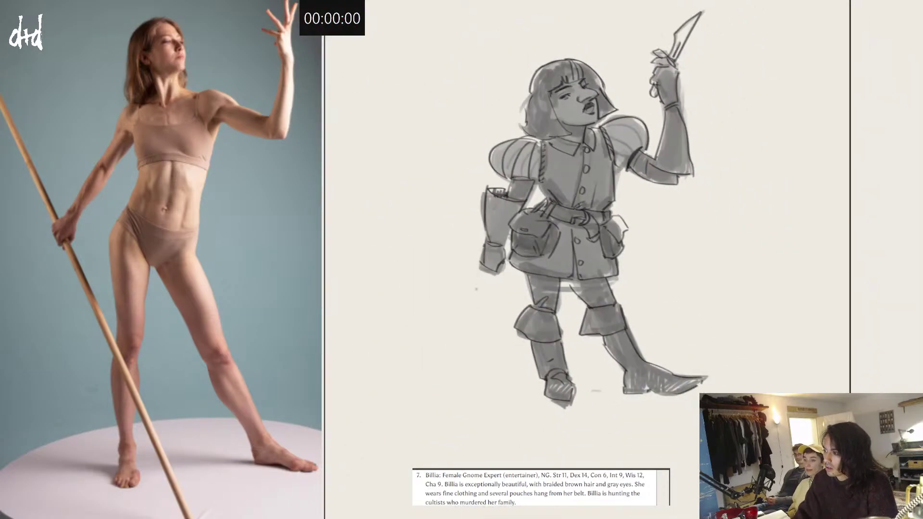
pyautogui.keyDown('alt'); pyautogui.click(572, 128); pyautogui.keyUp('alt')
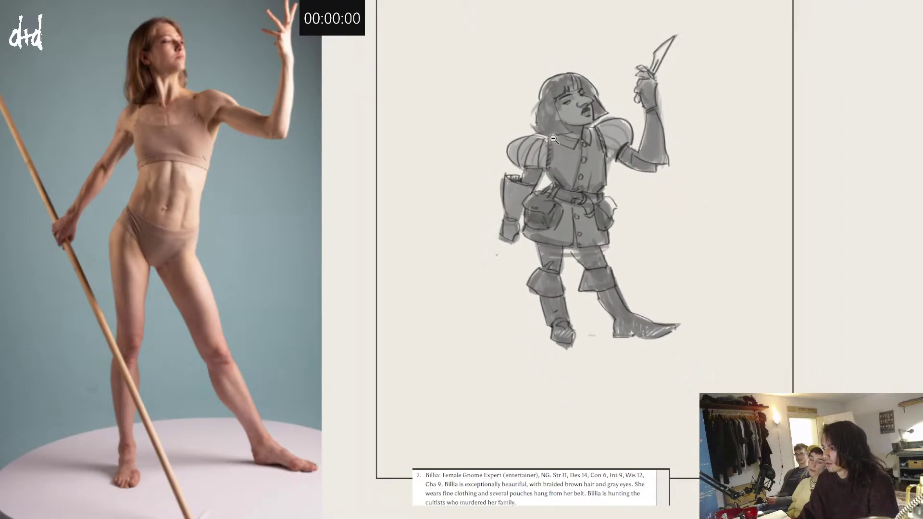
pyautogui.click(600, 148)
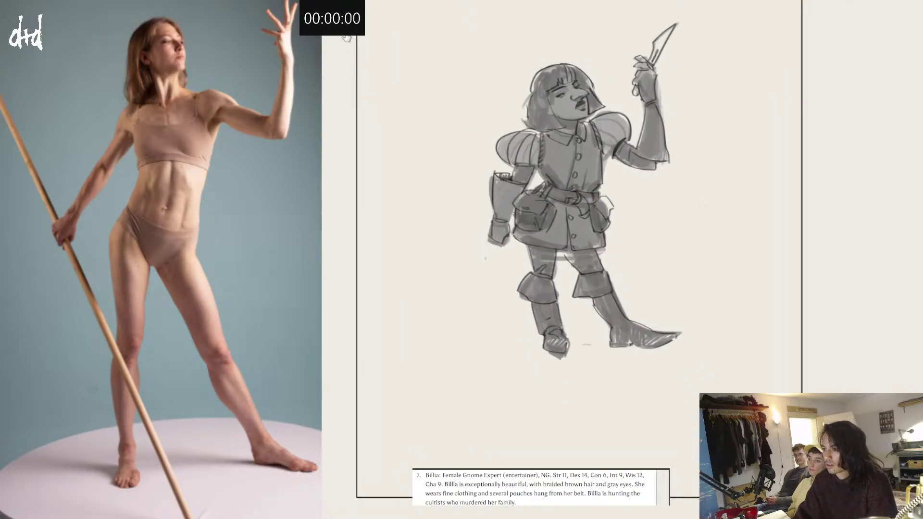
pyautogui.hotkey('ctrl', 't')
pyautogui.moveTo(680, 23); pyautogui.dragTo(712, 1)
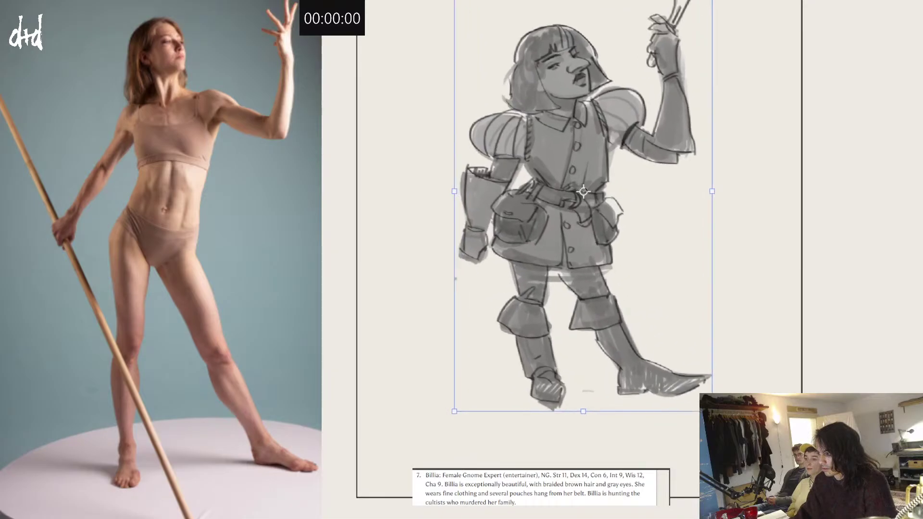
pyautogui.moveTo(688, 43); pyautogui.dragTo(701, 67)
pyautogui.press('Return')
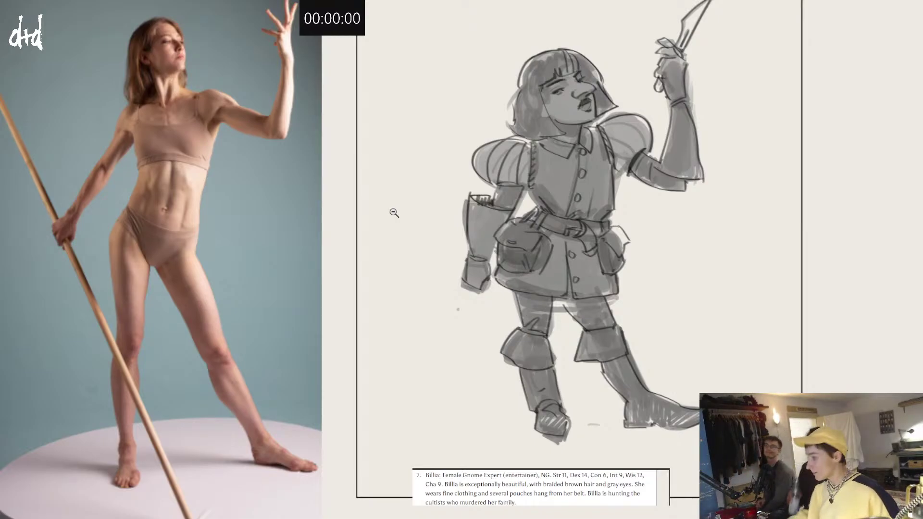
# Step: Bring up character brief 3, the female gnome paladin, and clear the finished gnome sketch from the canvas
pyautogui.scroll(2, 518, 491)
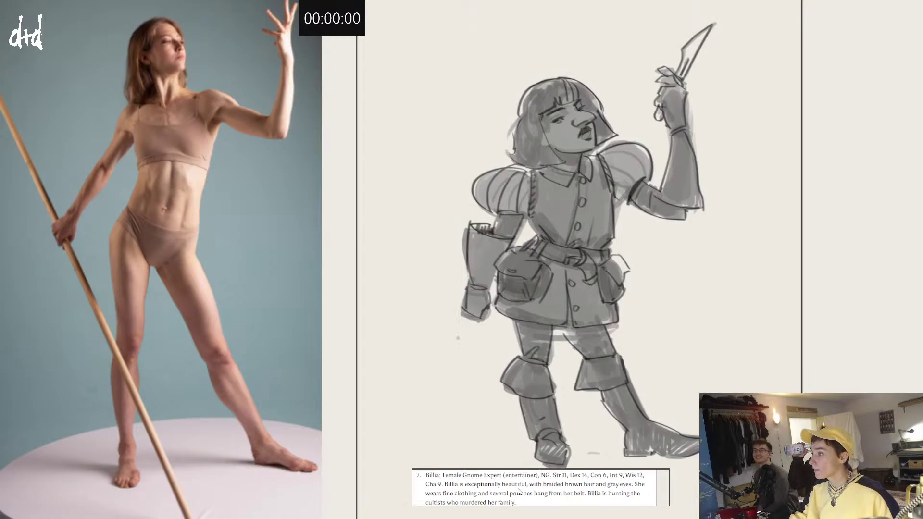
pyautogui.scroll(8, 518, 491)
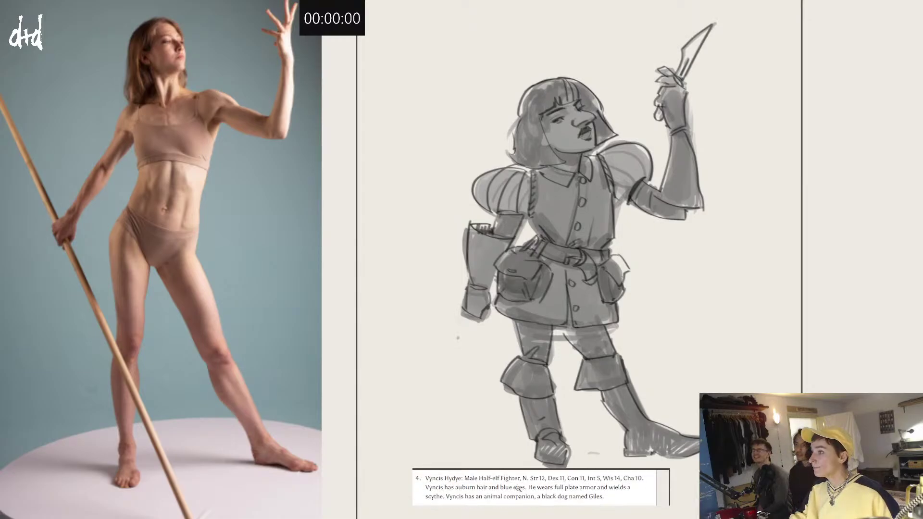
pyautogui.scroll(3, 518, 488)
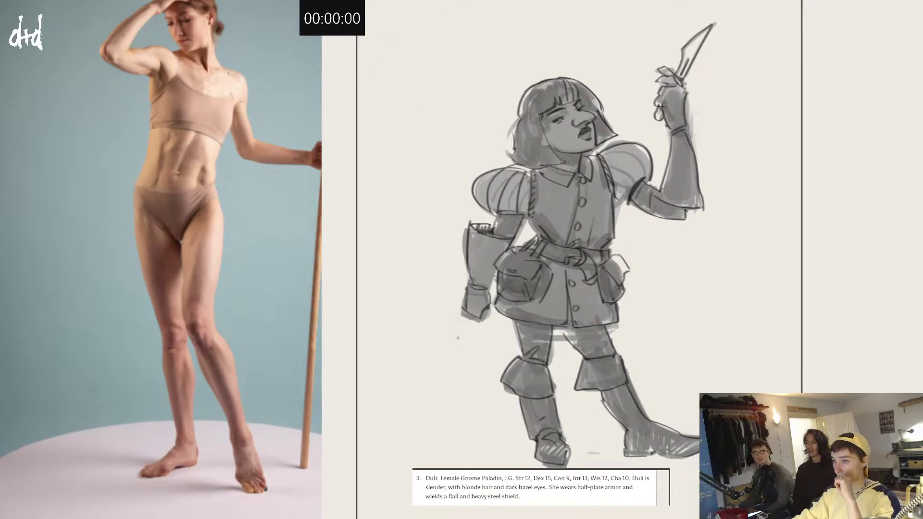
pyautogui.hotkey('ctrl', 'z')
pyautogui.hotkey('ctrl', 'shift', 'z')
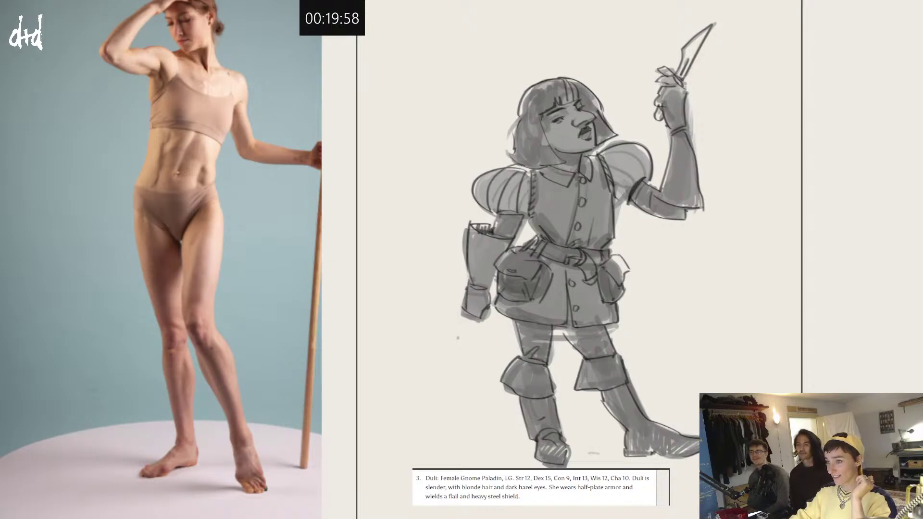
pyautogui.press('Delete')
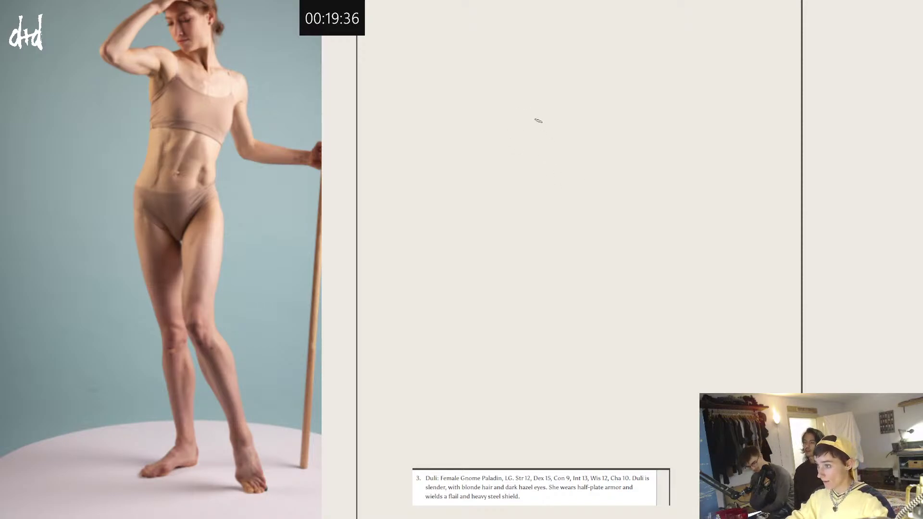
pyautogui.moveTo(530, 110); pyautogui.dragTo(536, 170)
pyautogui.moveTo(544, 113); pyautogui.dragTo(543, 184)
pyautogui.moveTo(527, 129); pyautogui.dragTo(538, 136)
pyautogui.press('Delete')
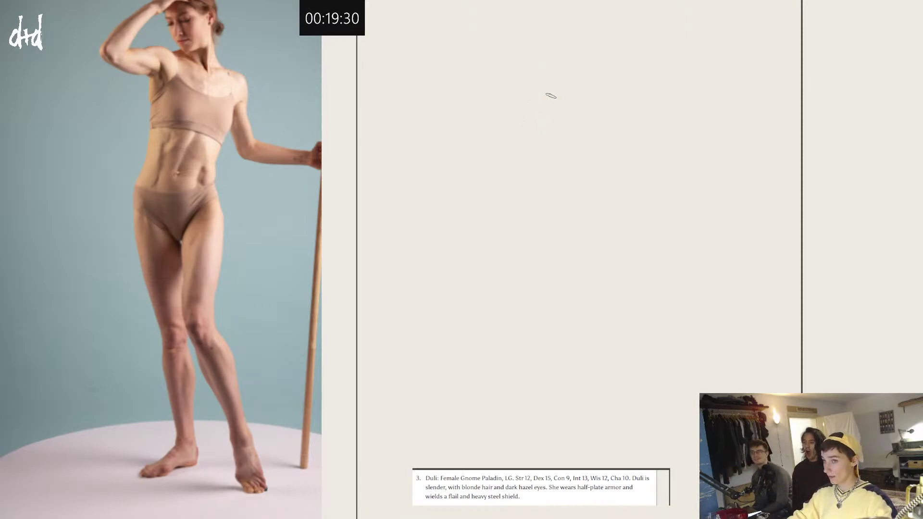
# Step: Block in the paladin's head as a solid grey oval with a short neck beneath it
pyautogui.moveTo(521, 72)
pyautogui.mouseDown()
pyautogui.moveTo(524, 53)
pyautogui.moveTo(546, 98)
pyautogui.moveTo(528, 65)
pyautogui.moveTo(521, 71)
pyautogui.moveTo(527, 52)
pyautogui.moveTo(545, 55)
pyautogui.moveTo(551, 81)
pyautogui.mouseUp()
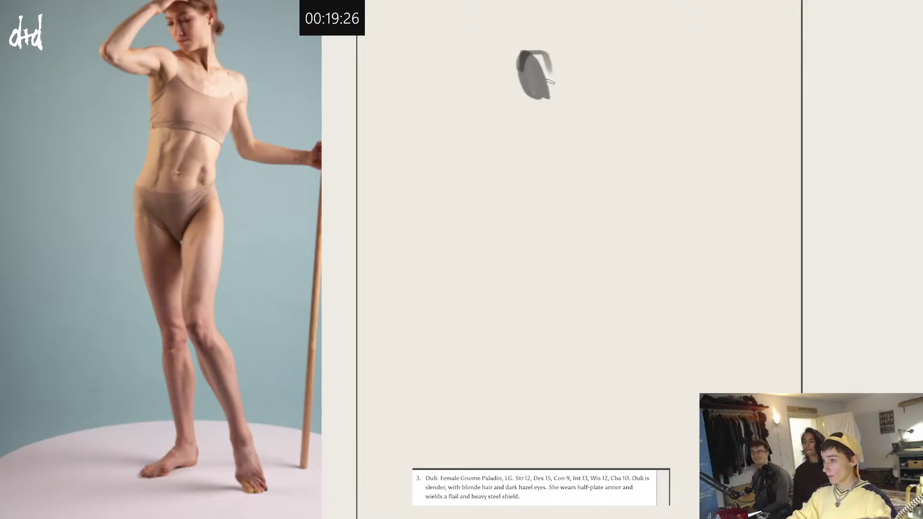
pyautogui.hotkey('ctrl', 'z')
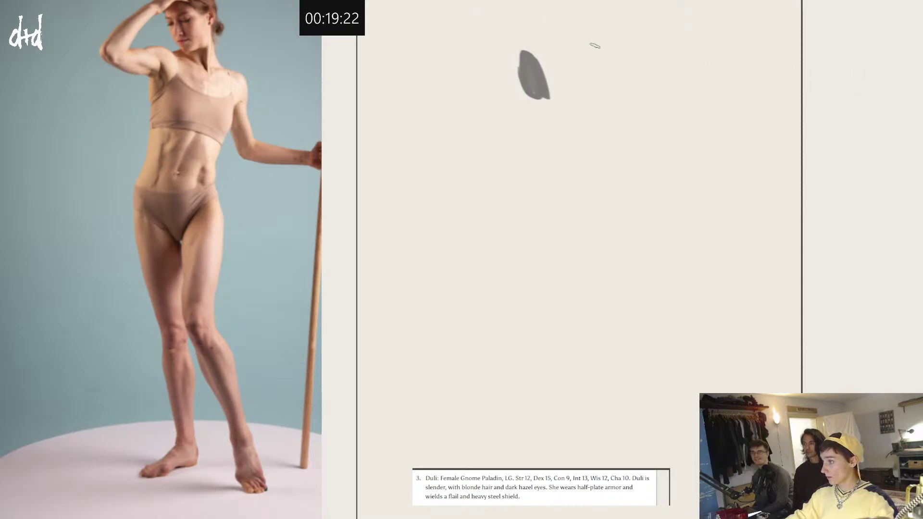
pyautogui.moveTo(517, 52)
pyautogui.mouseDown()
pyautogui.moveTo(547, 53)
pyautogui.moveTo(550, 90)
pyautogui.moveTo(538, 56)
pyautogui.moveTo(539, 93)
pyautogui.moveTo(536, 72)
pyautogui.mouseUp()
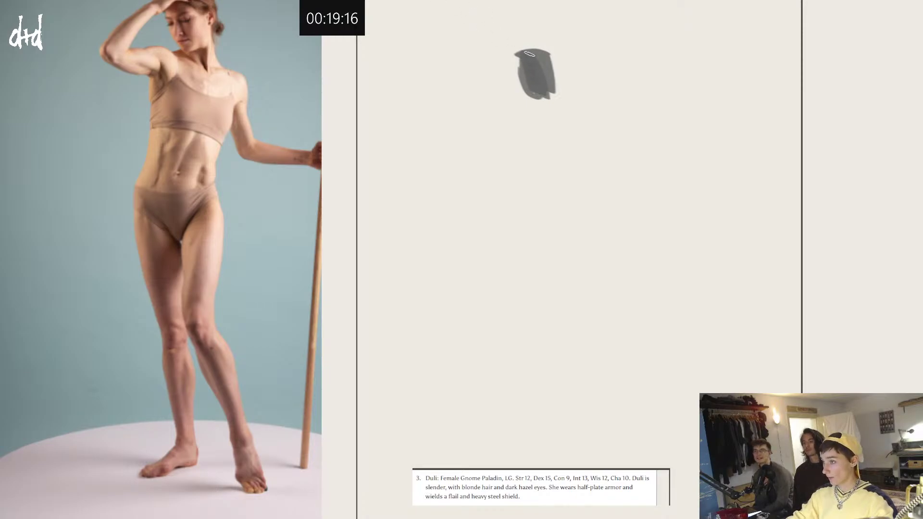
pyautogui.moveTo(527, 53); pyautogui.dragTo(533, 88)
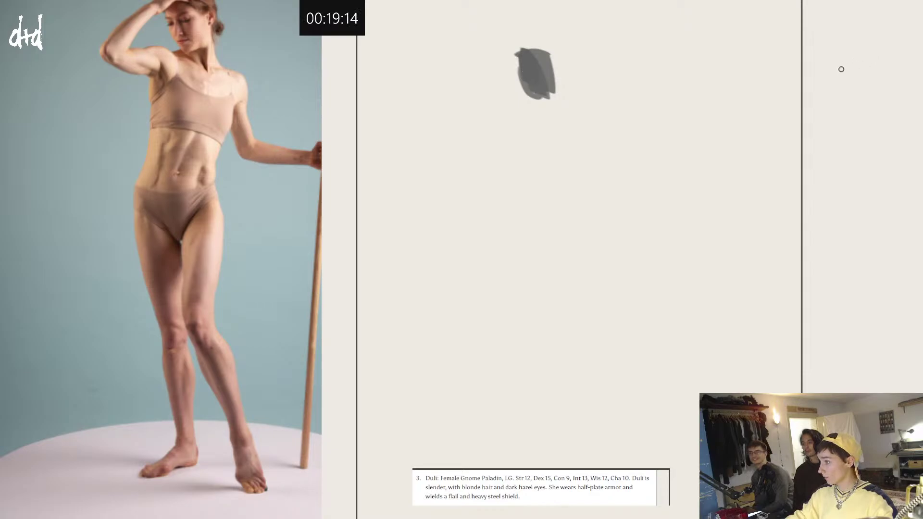
pyautogui.moveTo(528, 53)
pyautogui.mouseDown()
pyautogui.moveTo(534, 75)
pyautogui.moveTo(523, 52)
pyautogui.moveTo(542, 88)
pyautogui.moveTo(541, 71)
pyautogui.moveTo(529, 91)
pyautogui.mouseUp()
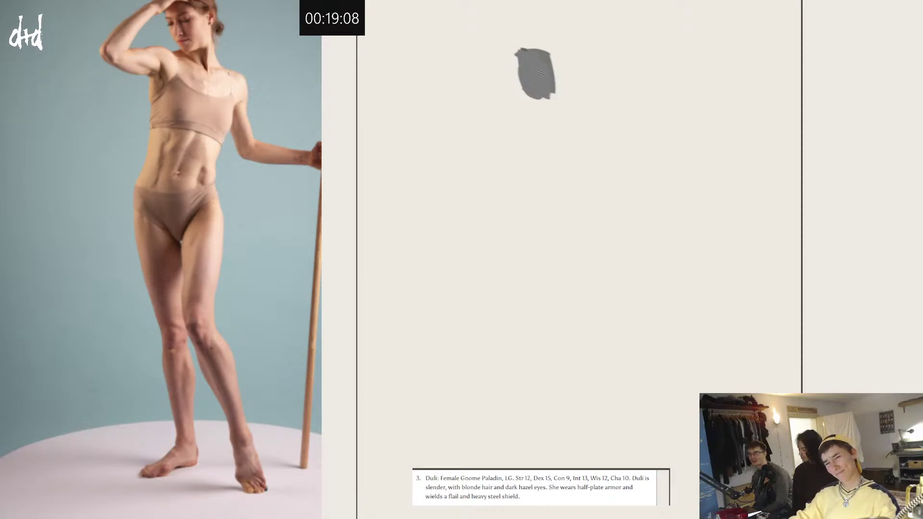
pyautogui.moveTo(538, 96)
pyautogui.mouseDown()
pyautogui.moveTo(539, 108)
pyautogui.moveTo(560, 107)
pyautogui.moveTo(550, 109)
pyautogui.mouseUp()
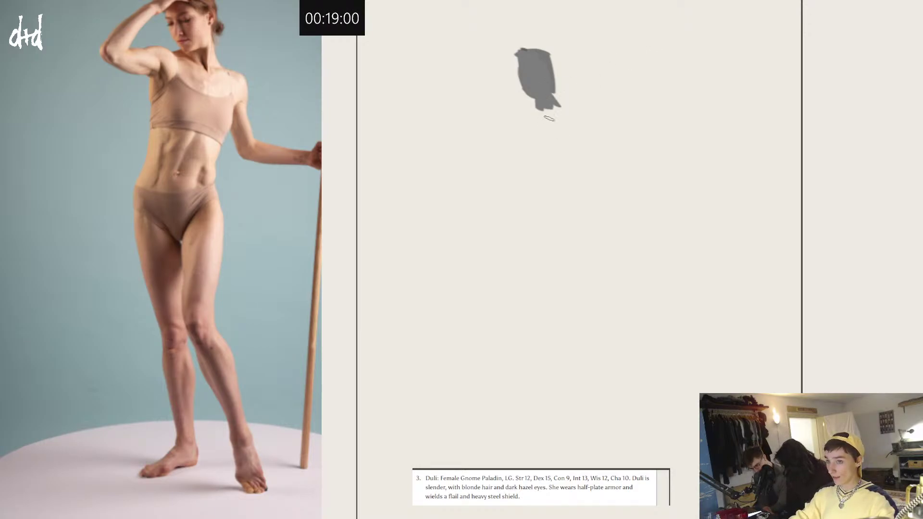
# Step: Fill in the shoulder line, torso and hips in grey and run one leg down towards the foot
pyautogui.moveTo(543, 117)
pyautogui.mouseDown()
pyautogui.moveTo(585, 104)
pyautogui.moveTo(538, 114)
pyautogui.moveTo(553, 105)
pyautogui.moveTo(539, 101)
pyautogui.moveTo(525, 117)
pyautogui.moveTo(533, 110)
pyautogui.moveTo(516, 207)
pyautogui.mouseUp()
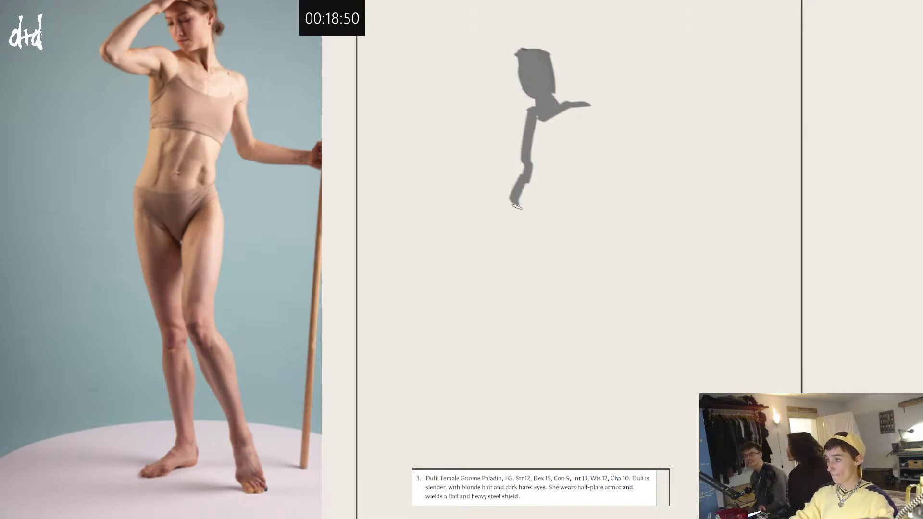
pyautogui.moveTo(582, 117)
pyautogui.mouseDown()
pyautogui.moveTo(563, 204)
pyautogui.moveTo(520, 211)
pyautogui.moveTo(533, 194)
pyautogui.moveTo(522, 199)
pyautogui.moveTo(556, 214)
pyautogui.moveTo(533, 202)
pyautogui.moveTo(558, 158)
pyautogui.moveTo(555, 198)
pyautogui.moveTo(560, 161)
pyautogui.moveTo(546, 129)
pyautogui.moveTo(534, 170)
pyautogui.moveTo(563, 124)
pyautogui.moveTo(573, 168)
pyautogui.moveTo(579, 129)
pyautogui.moveTo(552, 137)
pyautogui.moveTo(538, 183)
pyautogui.moveTo(543, 123)
pyautogui.mouseUp()
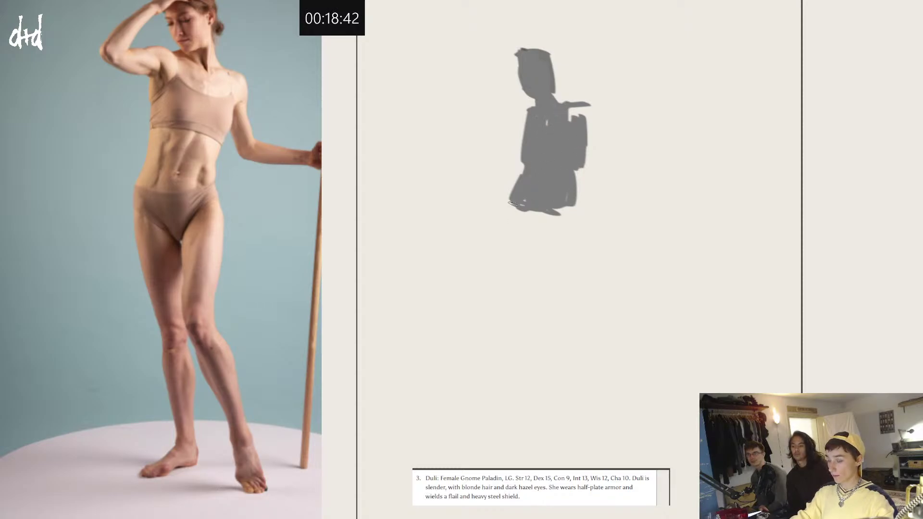
pyautogui.moveTo(509, 201); pyautogui.dragTo(523, 241)
pyautogui.moveTo(508, 203)
pyautogui.mouseDown()
pyautogui.moveTo(541, 288)
pyautogui.moveTo(554, 368)
pyautogui.mouseUp()
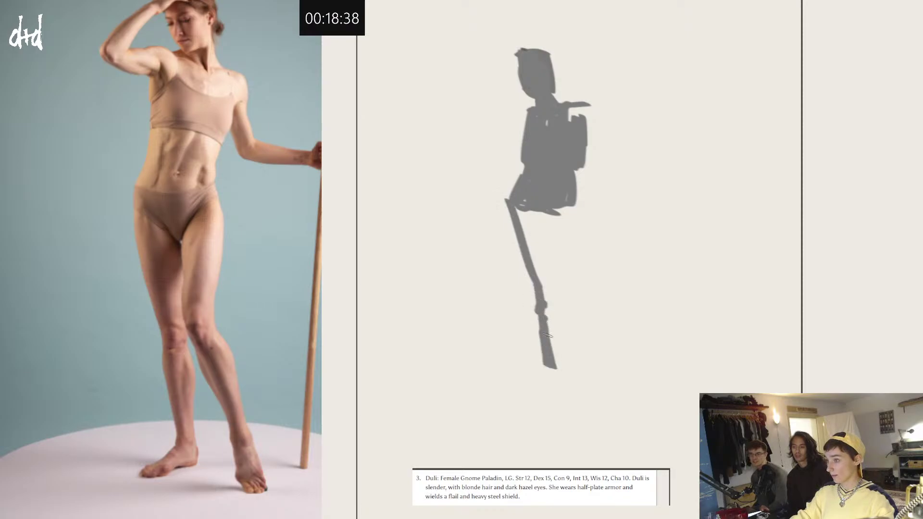
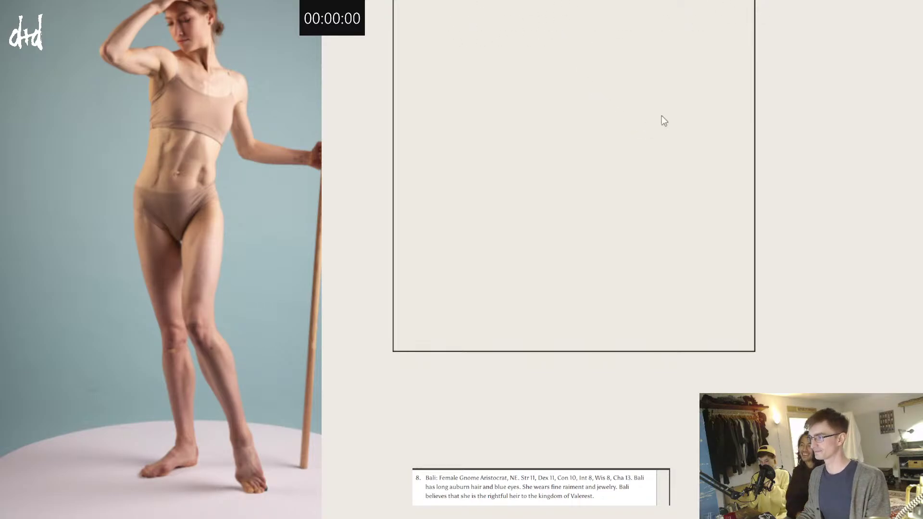
pyautogui.moveTo(482, 20)
pyautogui.mouseDown()
pyautogui.moveTo(493, 89)
pyautogui.moveTo(536, 142)
pyautogui.moveTo(543, 179)
pyautogui.mouseUp()
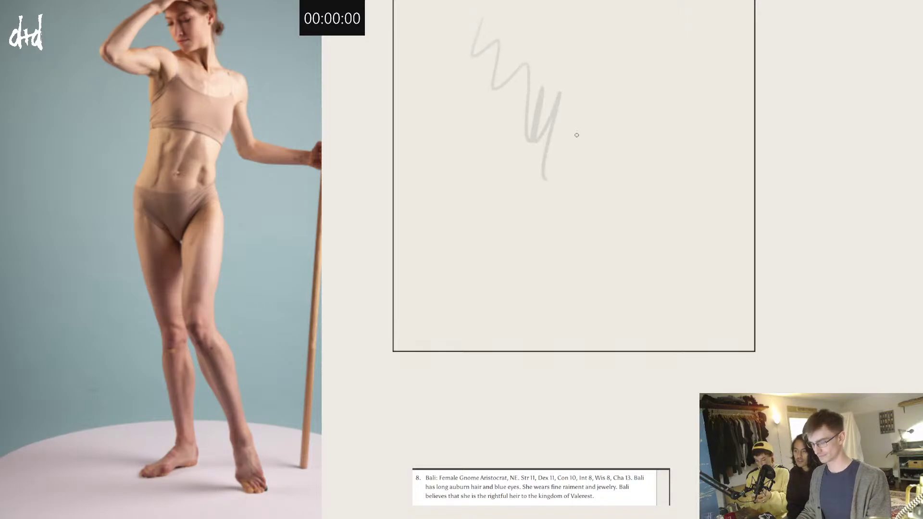
pyautogui.hotkey('ctrl', 'z')
pyautogui.scroll(3, 564, 137)
pyautogui.scroll(-2, 564, 137)
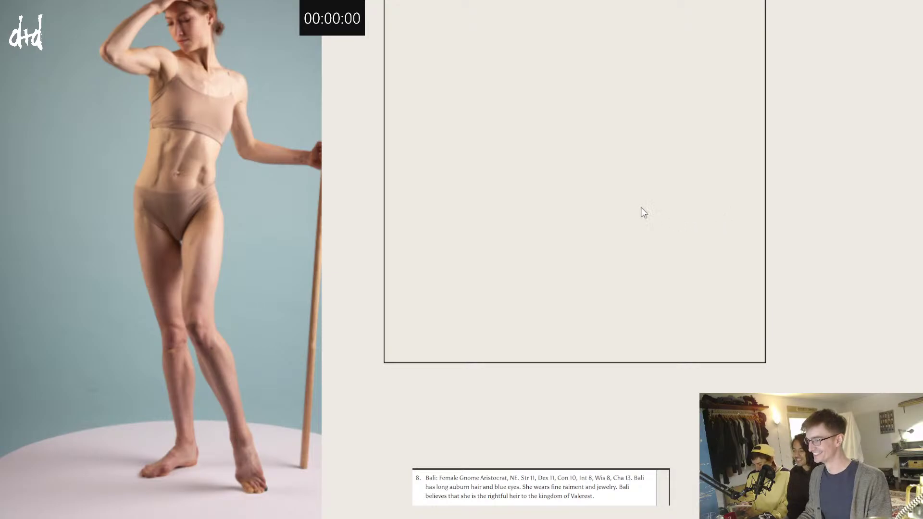
pyautogui.moveTo(474, 1)
pyautogui.mouseDown()
pyautogui.moveTo(517, 59)
pyautogui.moveTo(515, 138)
pyautogui.mouseUp()
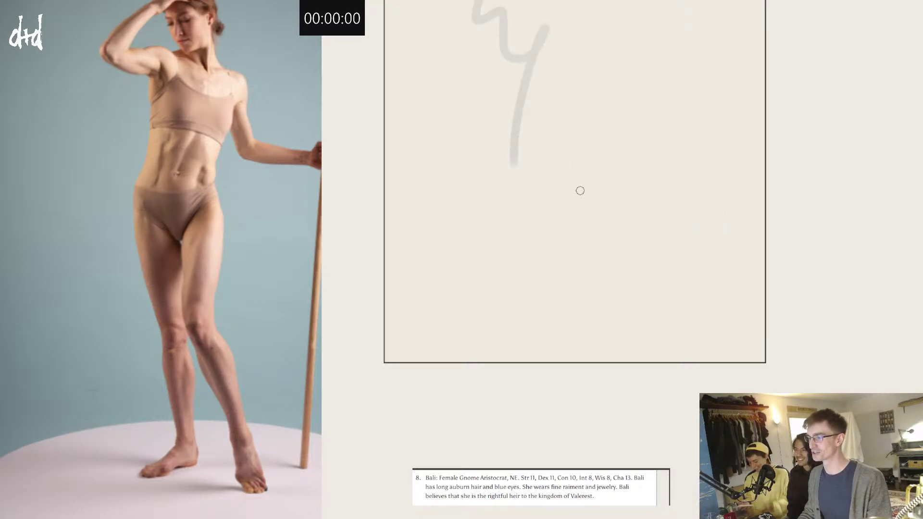
pyautogui.hotkey('ctrl', 'z')
pyautogui.moveTo(533, 87)
pyautogui.mouseDown()
pyautogui.moveTo(543, 111)
pyautogui.moveTo(574, 106)
pyautogui.moveTo(571, 90)
pyautogui.moveTo(599, 60)
pyautogui.moveTo(590, 133)
pyautogui.mouseUp()
pyautogui.hotkey('ctrl', 'z')
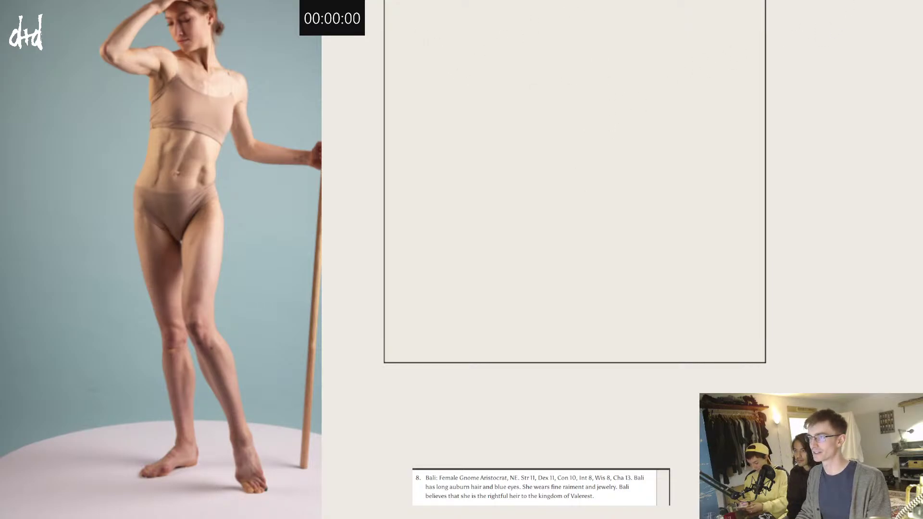
pyautogui.moveTo(539, 64)
pyautogui.mouseDown()
pyautogui.moveTo(584, 123)
pyautogui.moveTo(517, 260)
pyautogui.mouseUp()
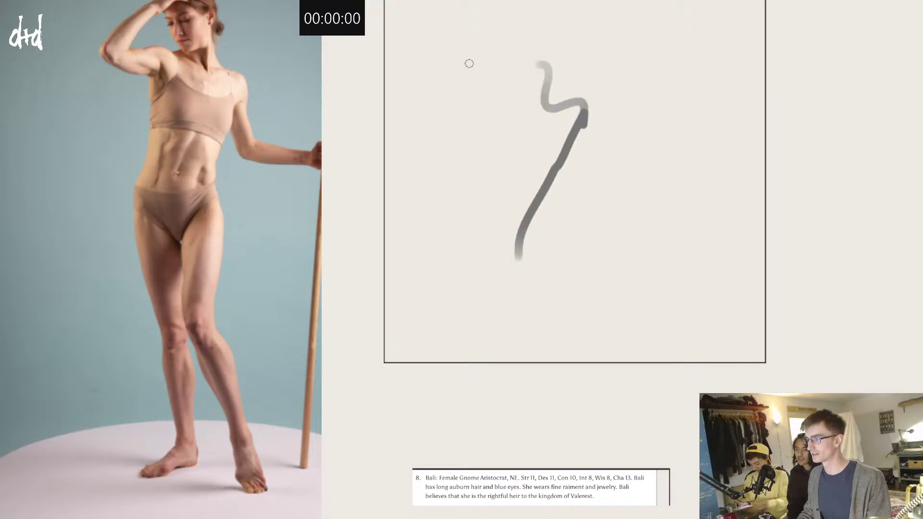
pyautogui.hotkey('ctrl', 'z')
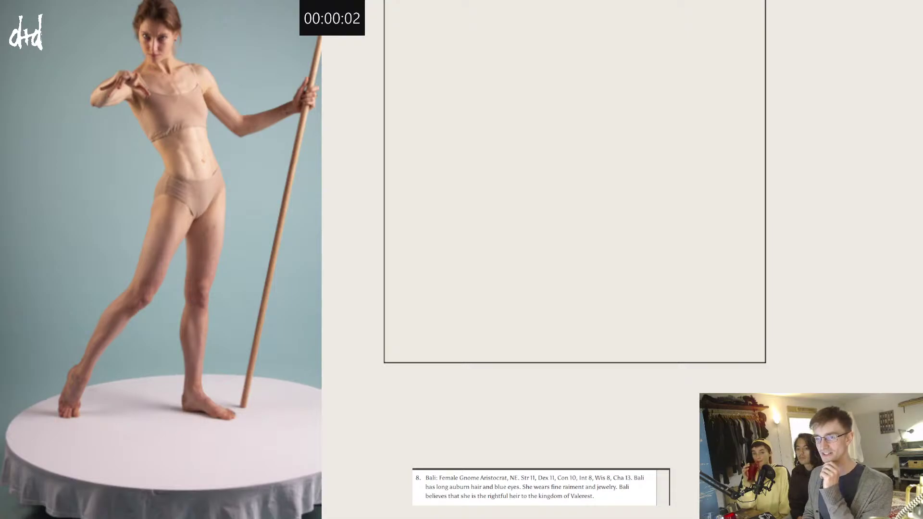
# Step: Set the countdown timer to 20 minutes and start it
pyautogui.write('000')
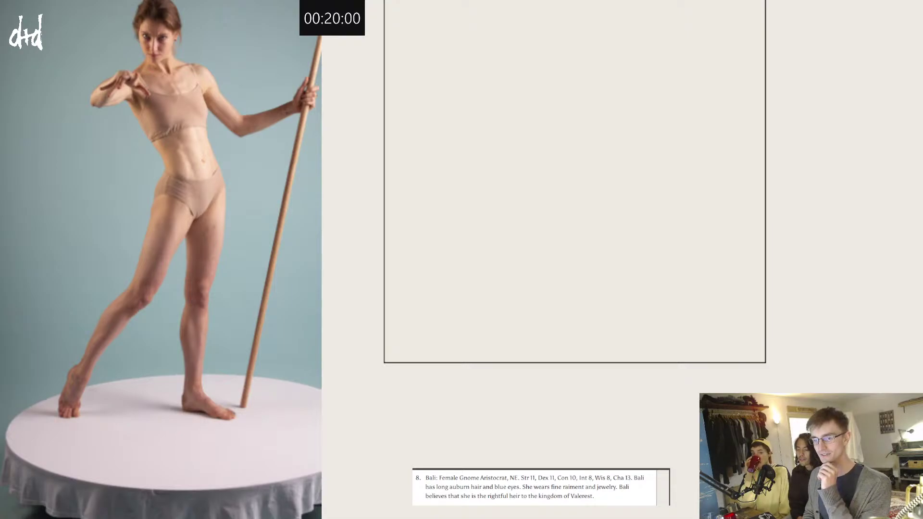
pyautogui.press('Return')
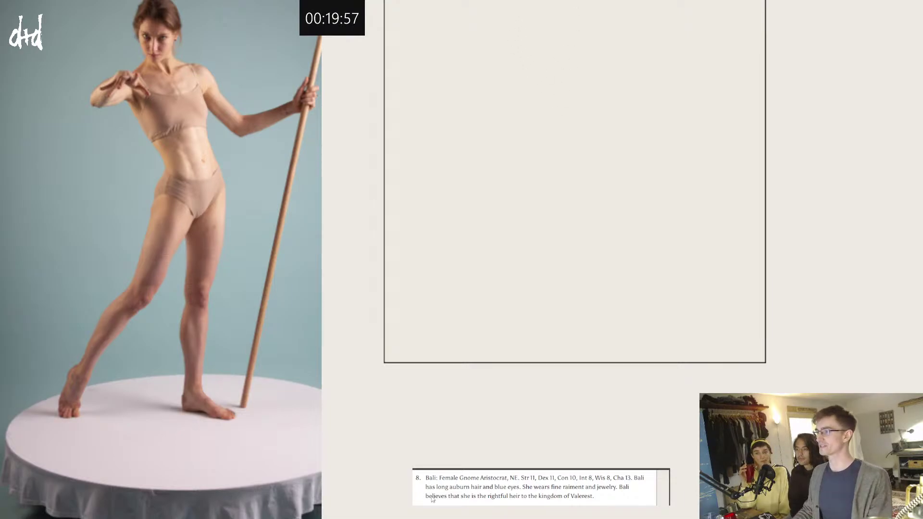
pyautogui.moveTo(492, 60)
pyautogui.mouseDown()
pyautogui.moveTo(548, 39)
pyautogui.moveTo(512, 35)
pyautogui.mouseUp()
pyautogui.hotkey('ctrl', 'z')
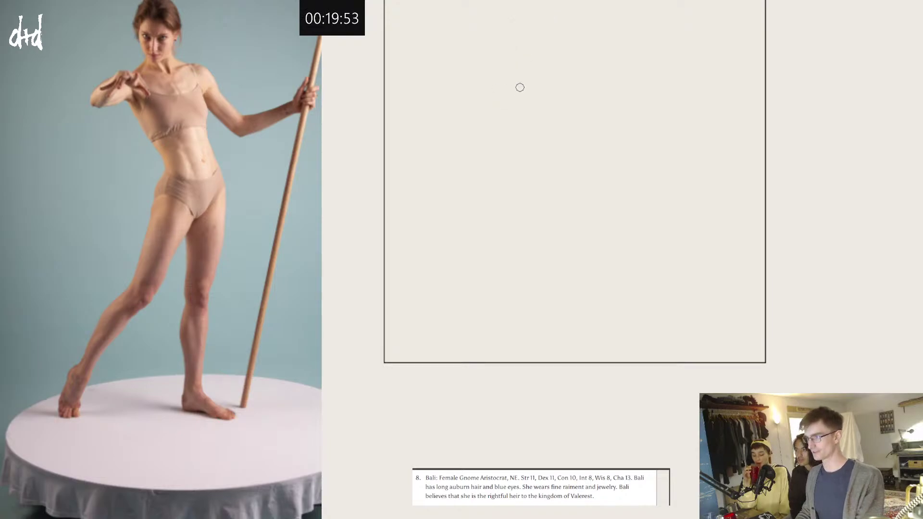
pyautogui.moveTo(538, 76); pyautogui.dragTo(528, 159)
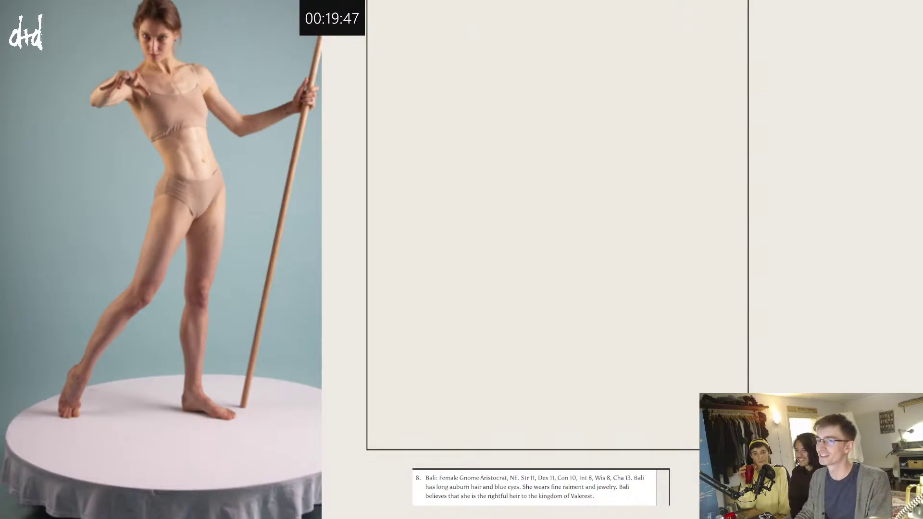
# Step: Rough in the gnome aristocrat's head, shoulders, torso and hips, the rear thigh and the supporting leg with its foot in translucent grey
pyautogui.moveTo(536, 64)
pyautogui.mouseDown()
pyautogui.moveTo(536, 98)
pyautogui.moveTo(546, 100)
pyautogui.moveTo(527, 64)
pyautogui.moveTo(540, 96)
pyautogui.moveTo(528, 90)
pyautogui.moveTo(544, 113)
pyautogui.moveTo(533, 134)
pyautogui.moveTo(509, 117)
pyautogui.moveTo(554, 130)
pyautogui.moveTo(499, 159)
pyautogui.moveTo(509, 164)
pyautogui.moveTo(572, 120)
pyautogui.moveTo(584, 202)
pyautogui.moveTo(541, 200)
pyautogui.moveTo(516, 226)
pyautogui.moveTo(540, 259)
pyautogui.moveTo(576, 192)
pyautogui.moveTo(566, 177)
pyautogui.moveTo(541, 224)
pyautogui.moveTo(579, 177)
pyautogui.mouseUp()
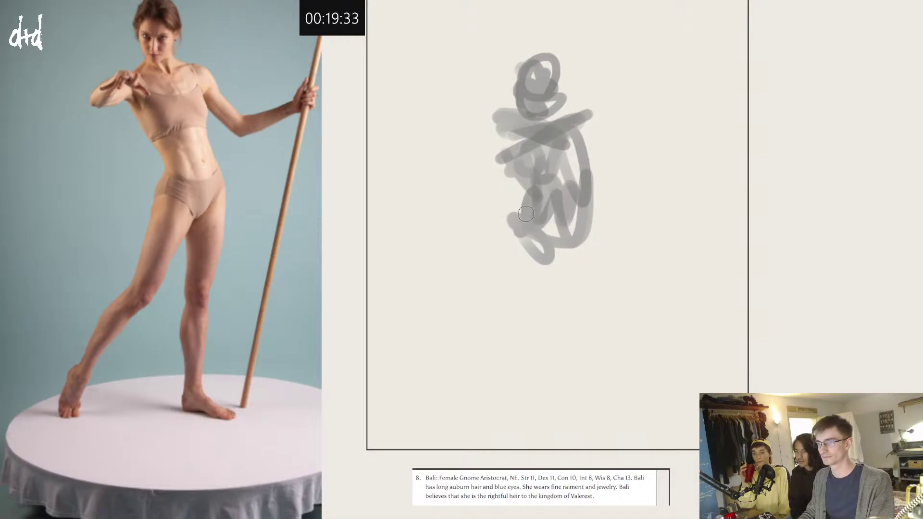
pyautogui.moveTo(525, 214); pyautogui.dragTo(499, 287)
pyautogui.moveTo(575, 218)
pyautogui.mouseDown()
pyautogui.moveTo(549, 313)
pyautogui.moveTo(561, 233)
pyautogui.mouseUp()
pyautogui.moveTo(553, 312); pyautogui.dragTo(556, 357)
pyautogui.moveTo(557, 360); pyautogui.dragTo(571, 371)
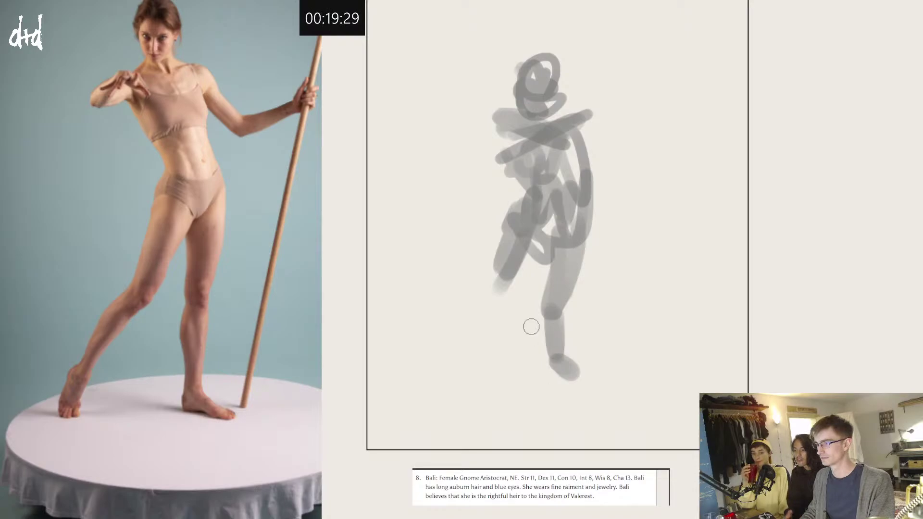
# Step: Extend the outstretched leg diagonally down to the foot, add a flare beside its calf and trim its lower edge
pyautogui.moveTo(544, 236)
pyautogui.mouseDown()
pyautogui.moveTo(513, 289)
pyautogui.moveTo(531, 232)
pyautogui.moveTo(504, 313)
pyautogui.moveTo(490, 314)
pyautogui.moveTo(467, 357)
pyautogui.moveTo(489, 306)
pyautogui.moveTo(462, 363)
pyautogui.mouseUp()
pyautogui.moveTo(496, 290)
pyautogui.mouseDown()
pyautogui.moveTo(455, 366)
pyautogui.moveTo(488, 311)
pyautogui.moveTo(463, 310)
pyautogui.moveTo(492, 297)
pyautogui.moveTo(450, 368)
pyautogui.moveTo(501, 323)
pyautogui.moveTo(440, 310)
pyautogui.mouseUp()
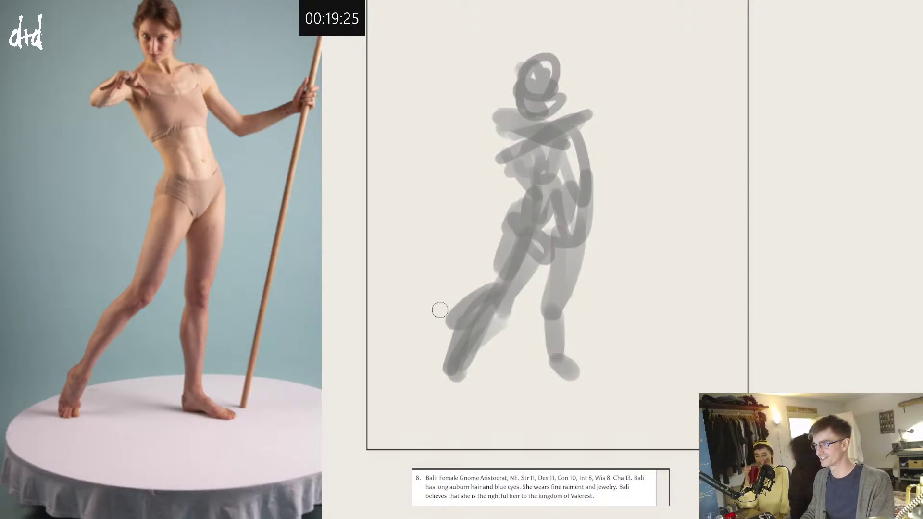
pyautogui.moveTo(487, 330)
pyautogui.mouseDown()
pyautogui.moveTo(459, 367)
pyautogui.moveTo(495, 332)
pyautogui.moveTo(461, 388)
pyautogui.mouseUp()
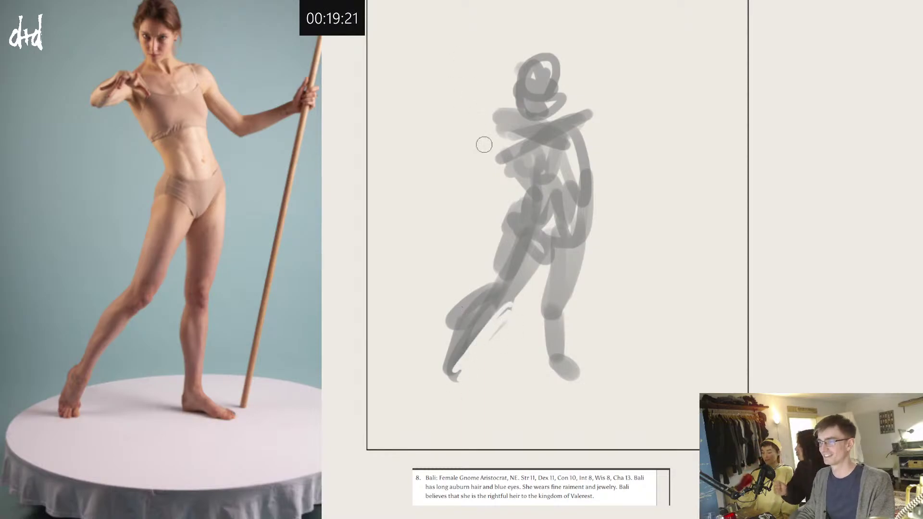
# Step: Block in the gnome's raised forearm across the chest and the other arm bent out to the staff hand in translucent grey
pyautogui.moveTo(484, 144)
pyautogui.mouseDown()
pyautogui.moveTo(519, 154)
pyautogui.moveTo(481, 163)
pyautogui.moveTo(512, 139)
pyautogui.moveTo(475, 160)
pyautogui.moveTo(508, 164)
pyautogui.mouseUp()
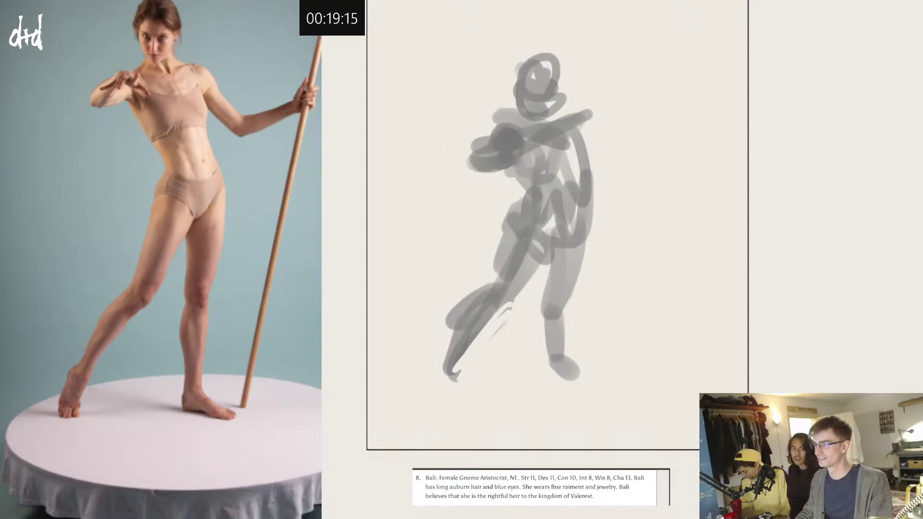
pyautogui.moveTo(569, 118)
pyautogui.mouseDown()
pyautogui.moveTo(562, 140)
pyautogui.moveTo(588, 140)
pyautogui.moveTo(611, 174)
pyautogui.mouseUp()
pyautogui.moveTo(572, 146); pyautogui.dragTo(601, 168)
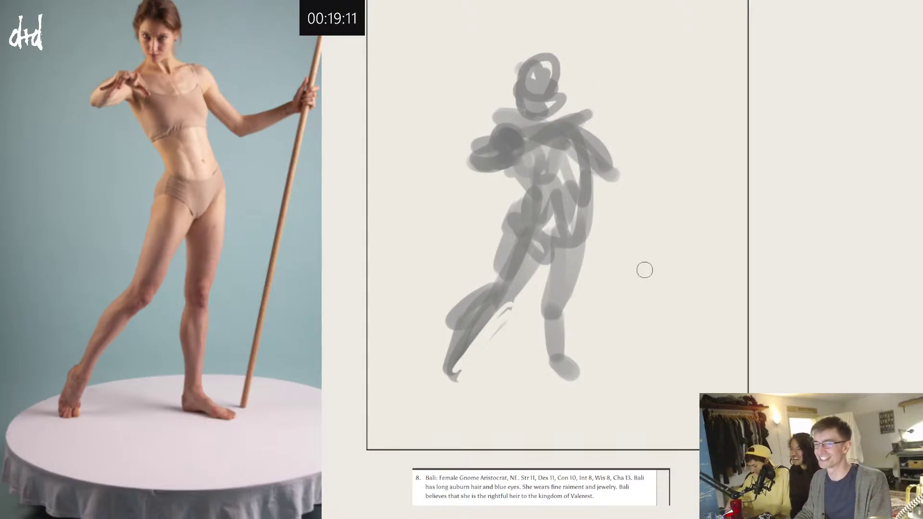
pyautogui.moveTo(606, 175)
pyautogui.mouseDown()
pyautogui.moveTo(649, 148)
pyautogui.moveTo(659, 130)
pyautogui.mouseUp()
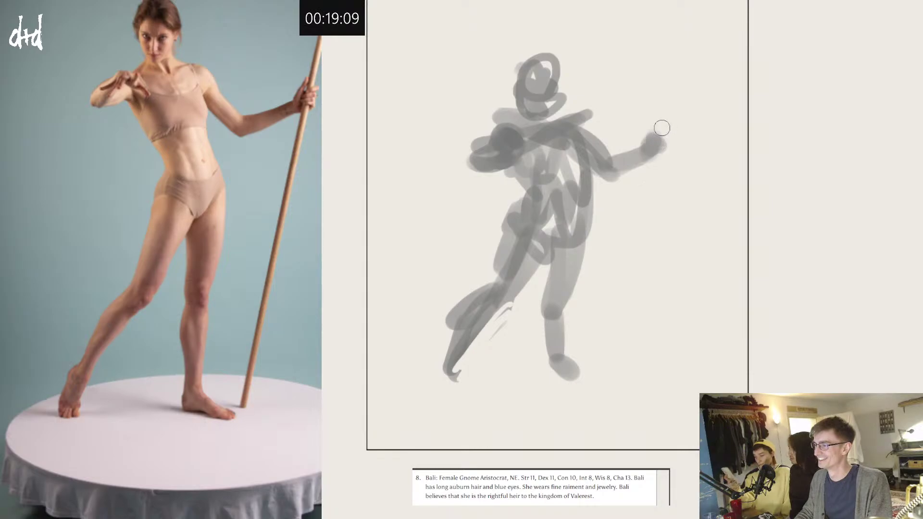
# Step: Lay in the tall slanted staff through the outstretched hand, from above the head down to foot level
pyautogui.moveTo(650, 13); pyautogui.dragTo(657, 34)
pyautogui.moveTo(681, 2); pyautogui.dragTo(623, 334)
pyautogui.moveTo(621, 353); pyautogui.dragTo(619, 382)
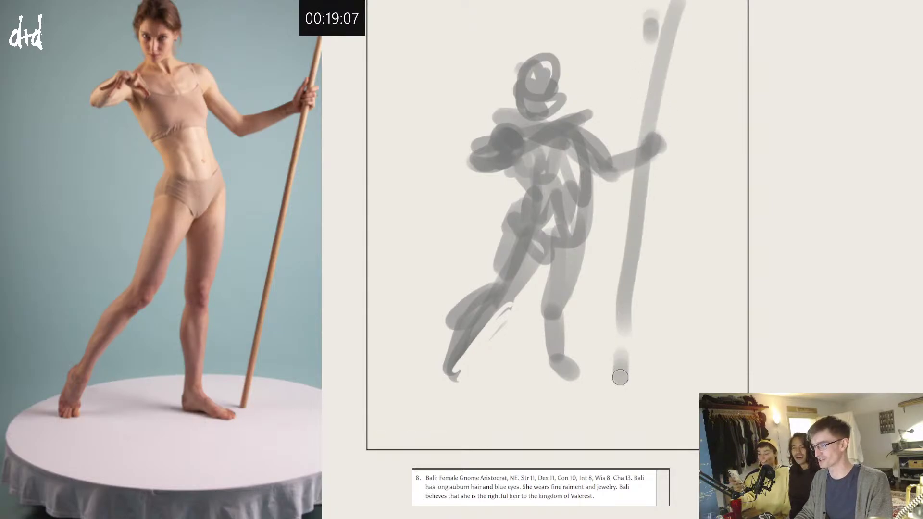
# Step: Fill out the head, waist, hips and supporting leg with overlapping grey strokes, bulking up the thigh and knee
pyautogui.moveTo(553, 68)
pyautogui.mouseDown()
pyautogui.moveTo(556, 98)
pyautogui.moveTo(535, 98)
pyautogui.moveTo(533, 126)
pyautogui.mouseUp()
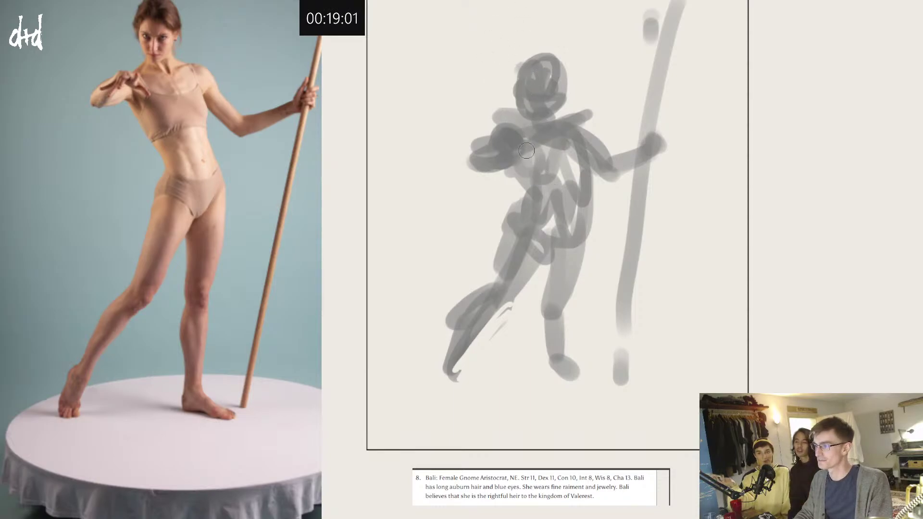
pyautogui.moveTo(526, 150)
pyautogui.mouseDown()
pyautogui.moveTo(549, 183)
pyautogui.moveTo(537, 174)
pyautogui.moveTo(555, 222)
pyautogui.mouseUp()
pyautogui.moveTo(533, 179)
pyautogui.mouseDown()
pyautogui.moveTo(534, 205)
pyautogui.moveTo(506, 229)
pyautogui.mouseUp()
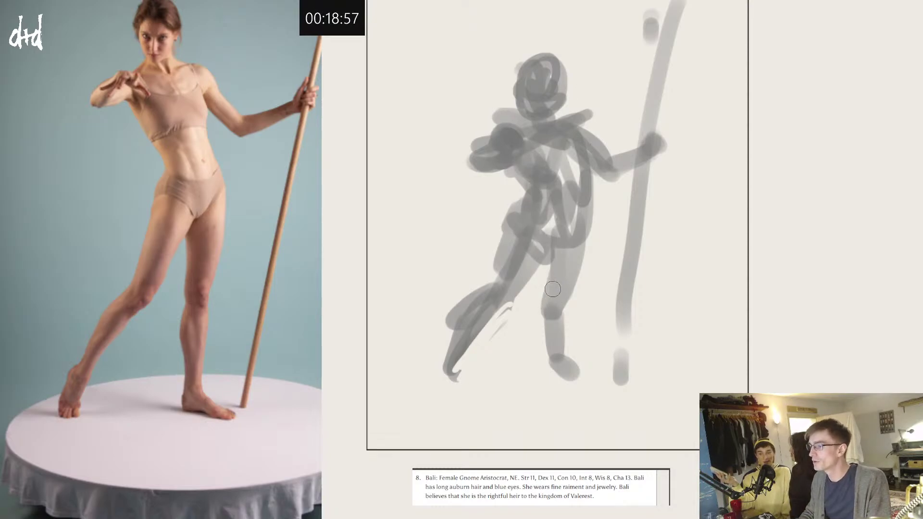
pyautogui.moveTo(554, 257)
pyautogui.mouseDown()
pyautogui.moveTo(534, 339)
pyautogui.moveTo(530, 326)
pyautogui.moveTo(545, 309)
pyautogui.moveTo(557, 352)
pyautogui.mouseUp()
pyautogui.moveTo(564, 301); pyautogui.dragTo(556, 333)
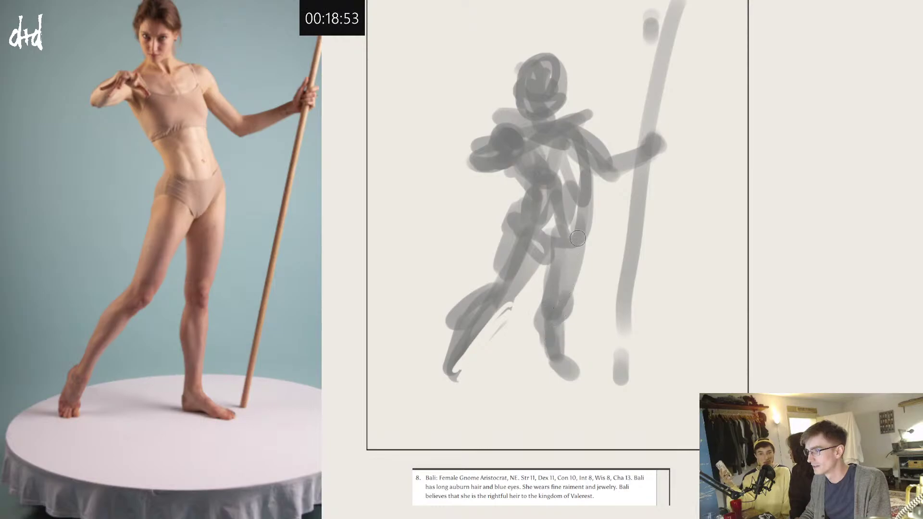
pyautogui.moveTo(578, 238)
pyautogui.mouseDown()
pyautogui.moveTo(569, 284)
pyautogui.moveTo(557, 289)
pyautogui.moveTo(554, 252)
pyautogui.moveTo(548, 298)
pyautogui.moveTo(566, 251)
pyautogui.moveTo(559, 285)
pyautogui.moveTo(473, 122)
pyautogui.moveTo(492, 215)
pyautogui.moveTo(534, 275)
pyautogui.moveTo(545, 244)
pyautogui.moveTo(499, 302)
pyautogui.mouseUp()
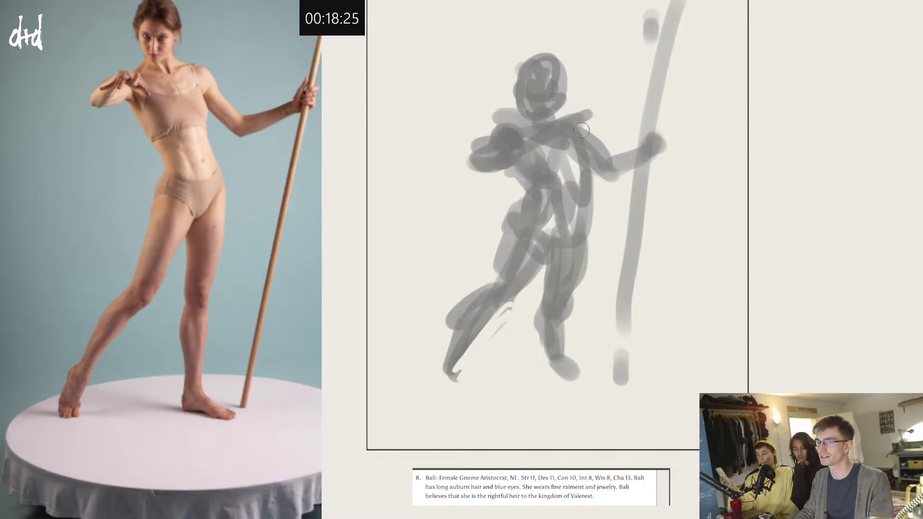
pyautogui.moveTo(531, 213)
pyautogui.mouseDown()
pyautogui.moveTo(536, 171)
pyautogui.moveTo(555, 235)
pyautogui.moveTo(547, 138)
pyautogui.mouseUp()
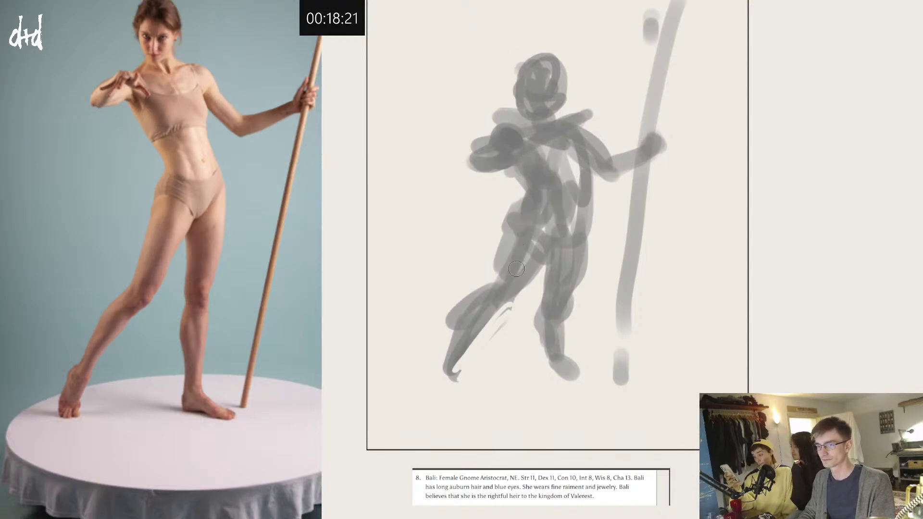
# Step: Reshape the outstretched leg down to its foot, then turn the supporting foot sideways and trim it to a pointed toe
pyautogui.moveTo(516, 268)
pyautogui.mouseDown()
pyautogui.moveTo(517, 293)
pyautogui.moveTo(489, 306)
pyautogui.moveTo(499, 313)
pyautogui.moveTo(514, 297)
pyautogui.moveTo(455, 342)
pyautogui.moveTo(462, 336)
pyautogui.moveTo(442, 366)
pyautogui.moveTo(462, 358)
pyautogui.moveTo(452, 366)
pyautogui.moveTo(467, 332)
pyautogui.moveTo(434, 365)
pyautogui.moveTo(460, 382)
pyautogui.mouseUp()
pyautogui.moveTo(457, 311)
pyautogui.mouseDown()
pyautogui.moveTo(447, 326)
pyautogui.moveTo(458, 303)
pyautogui.mouseUp()
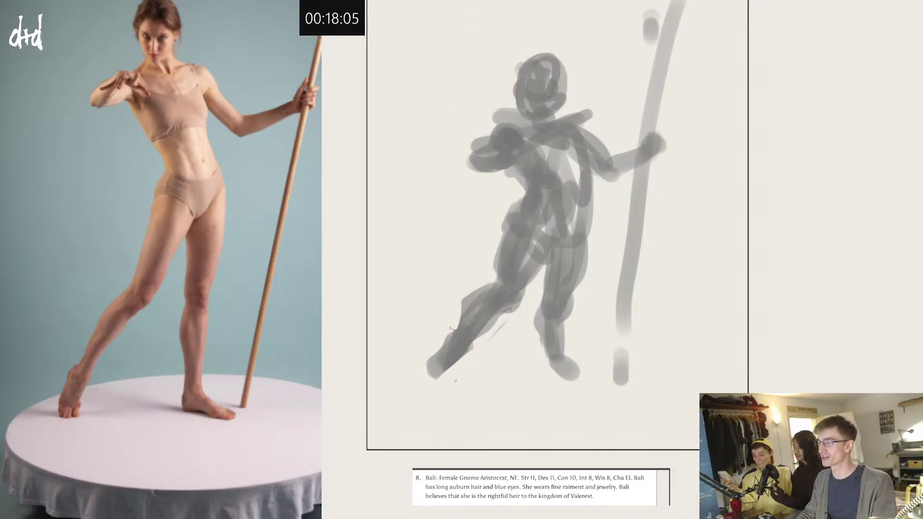
pyautogui.moveTo(551, 351)
pyautogui.mouseDown()
pyautogui.moveTo(545, 372)
pyautogui.moveTo(590, 374)
pyautogui.mouseUp()
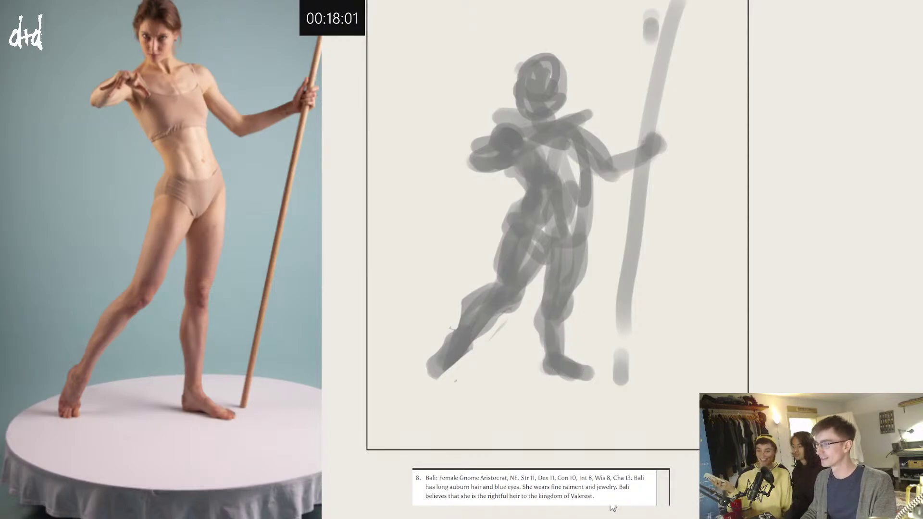
pyautogui.moveTo(590, 371); pyautogui.dragTo(601, 372)
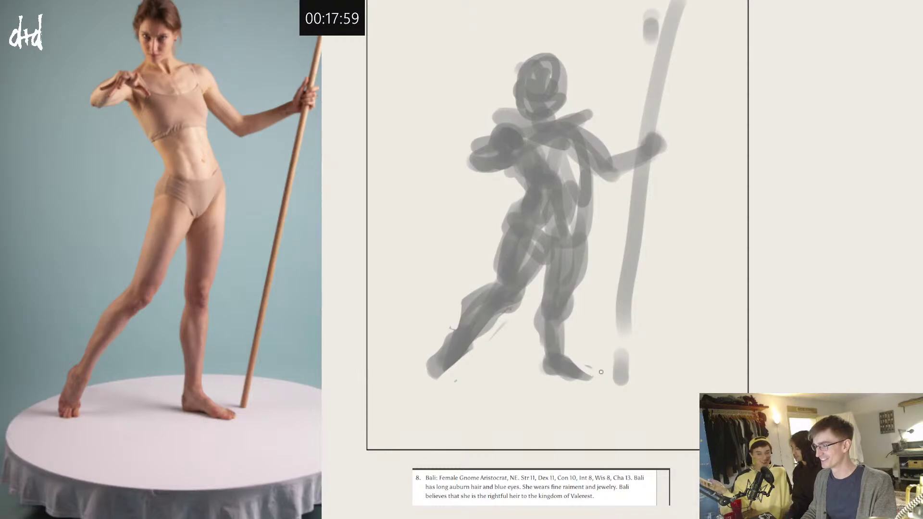
pyautogui.moveTo(543, 367); pyautogui.dragTo(591, 380)
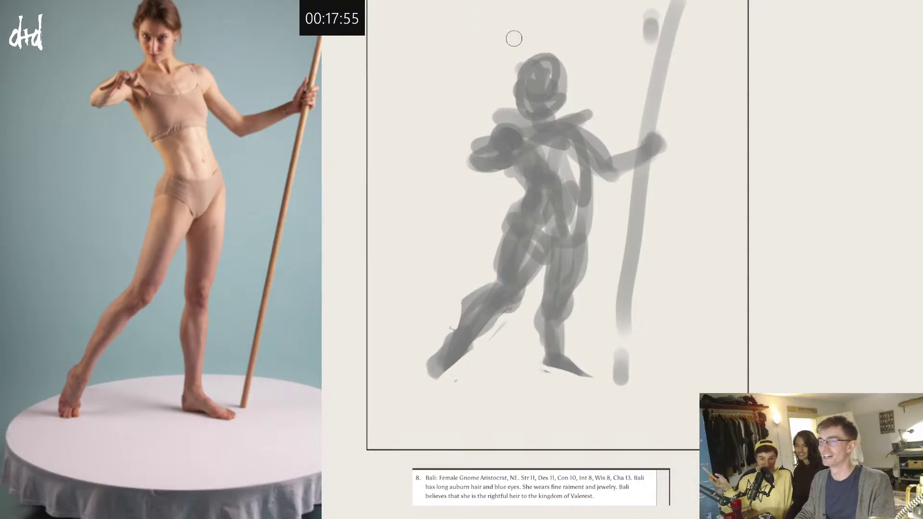
# Step: Enlarge the head into a taller, narrow dome, replacing the too-wide first version, and add two upturned pointed ears
pyautogui.moveTo(547, 50)
pyautogui.mouseDown()
pyautogui.moveTo(554, 101)
pyautogui.moveTo(524, 85)
pyautogui.moveTo(537, 71)
pyautogui.moveTo(554, 115)
pyautogui.mouseUp()
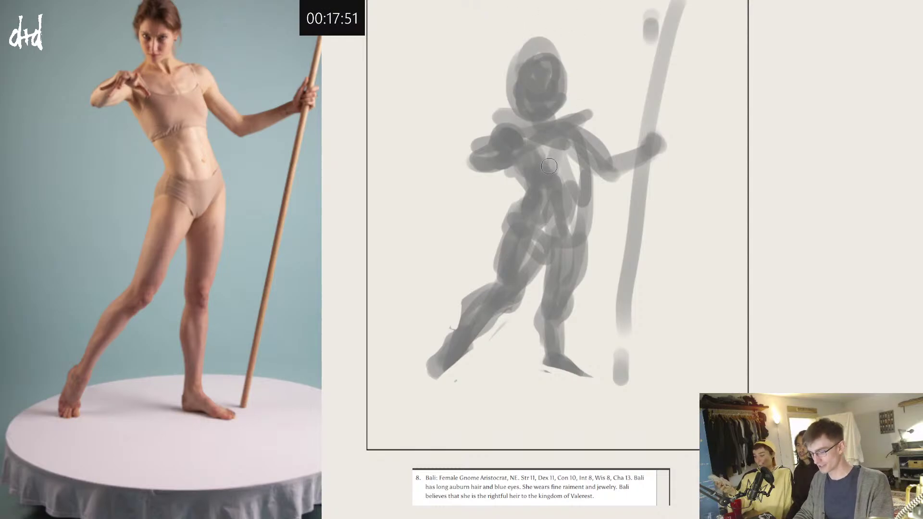
pyautogui.hotkey('ctrl', 'z')
pyautogui.moveTo(555, 55)
pyautogui.mouseDown()
pyautogui.moveTo(541, 121)
pyautogui.moveTo(527, 62)
pyautogui.moveTo(540, 89)
pyautogui.moveTo(549, 55)
pyautogui.moveTo(546, 114)
pyautogui.moveTo(533, 58)
pyautogui.moveTo(545, 102)
pyautogui.mouseUp()
pyautogui.hotkey('ctrl', 'z')
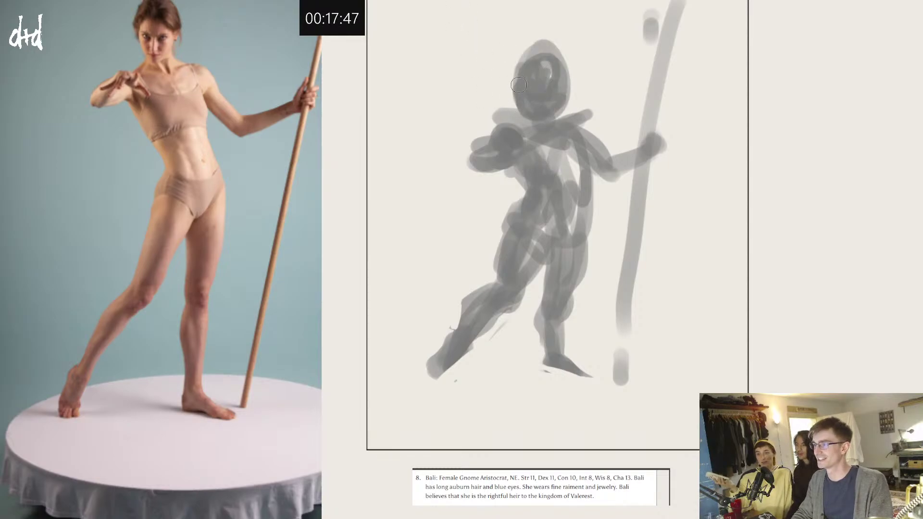
pyautogui.moveTo(498, 60); pyautogui.dragTo(513, 95)
pyautogui.moveTo(571, 91); pyautogui.dragTo(582, 66)
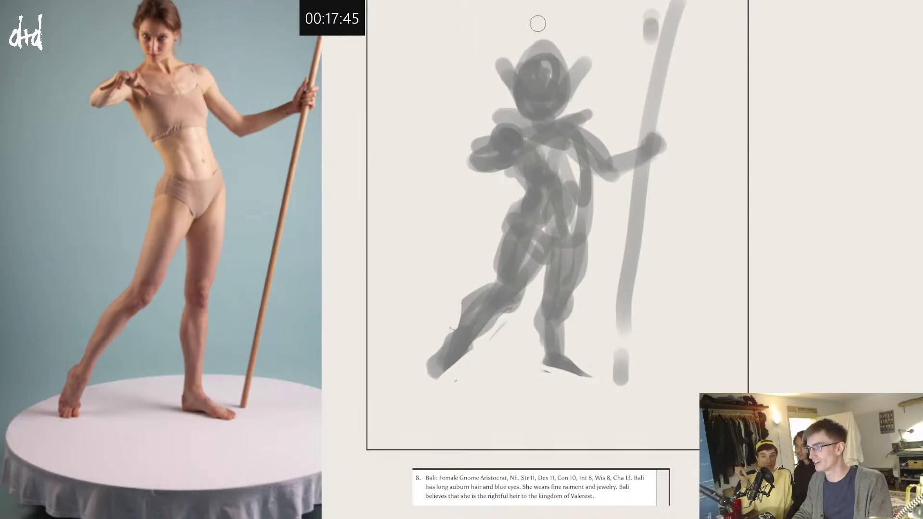
# Step: Darken the staff-side shoulder and fill the gaps in the face and the hip below the waist
pyautogui.moveTo(577, 125); pyautogui.dragTo(586, 135)
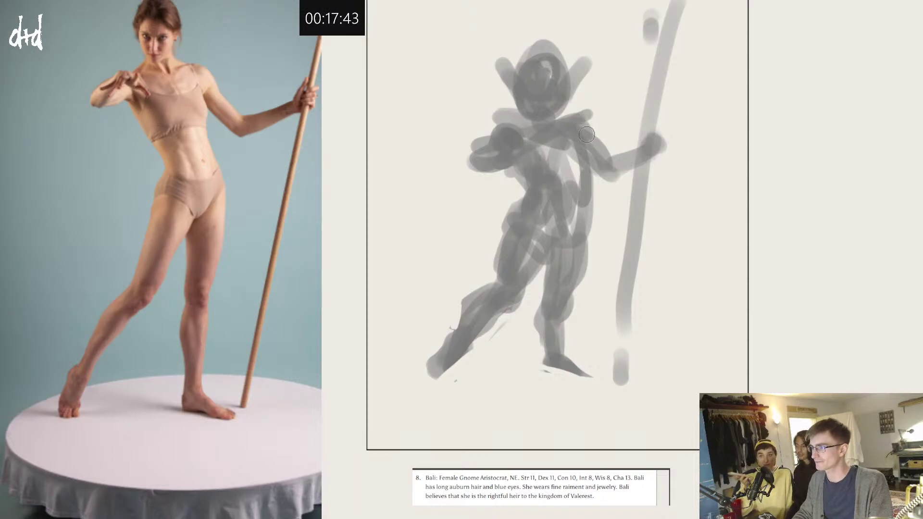
pyautogui.moveTo(537, 69); pyautogui.dragTo(538, 78)
pyautogui.moveTo(569, 188); pyautogui.dragTo(576, 261)
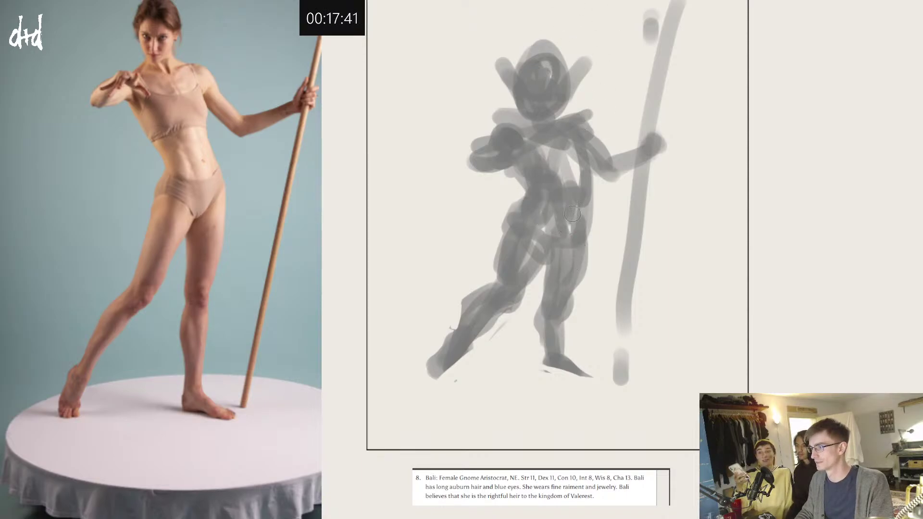
# Step: Bulk up the hand on the staff, redraw the shaft straighter and erase most of the old crooked shaft
pyautogui.moveTo(664, 143)
pyautogui.mouseDown()
pyautogui.moveTo(648, 139)
pyautogui.moveTo(657, 135)
pyautogui.moveTo(663, 154)
pyautogui.moveTo(665, 103)
pyautogui.mouseUp()
pyautogui.moveTo(692, 2); pyautogui.dragTo(615, 391)
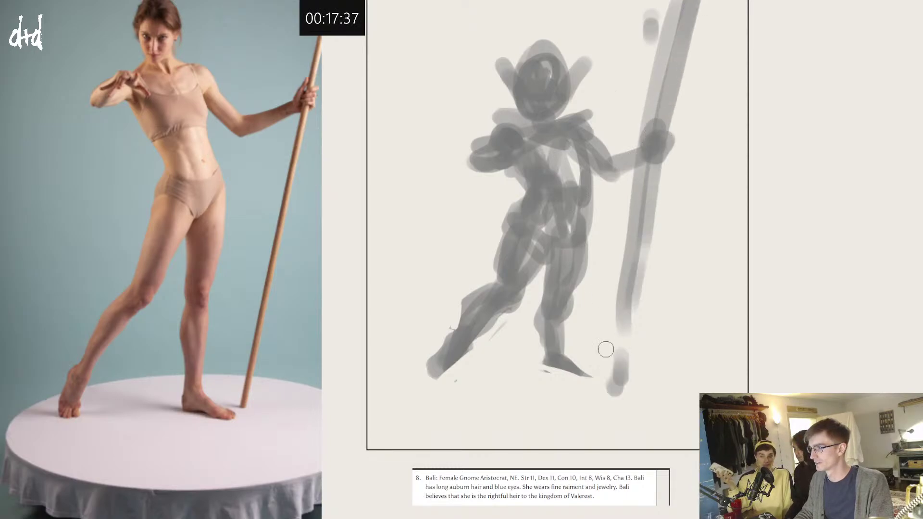
pyautogui.moveTo(651, 13)
pyautogui.mouseDown()
pyautogui.moveTo(651, 39)
pyautogui.moveTo(668, 29)
pyautogui.moveTo(639, 146)
pyautogui.moveTo(624, 310)
pyautogui.mouseUp()
pyautogui.moveTo(637, 190); pyautogui.dragTo(625, 382)
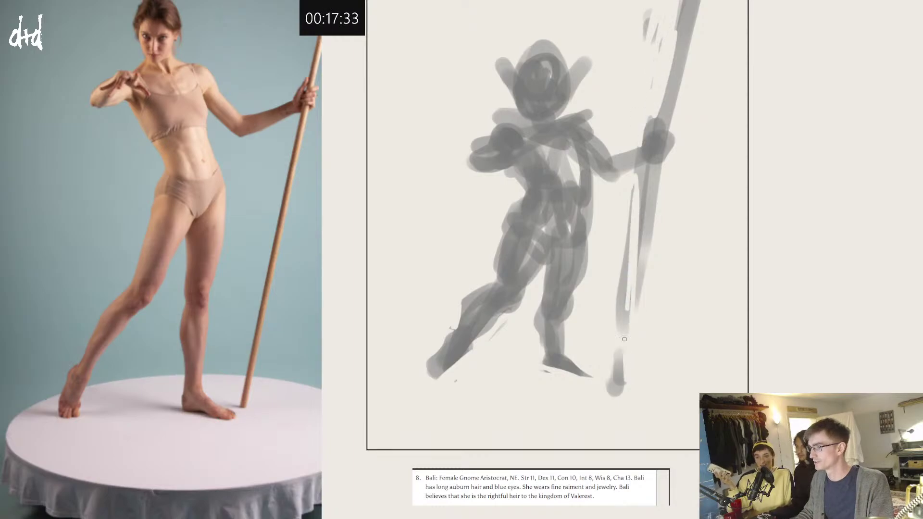
pyautogui.moveTo(625, 266); pyautogui.dragTo(616, 340)
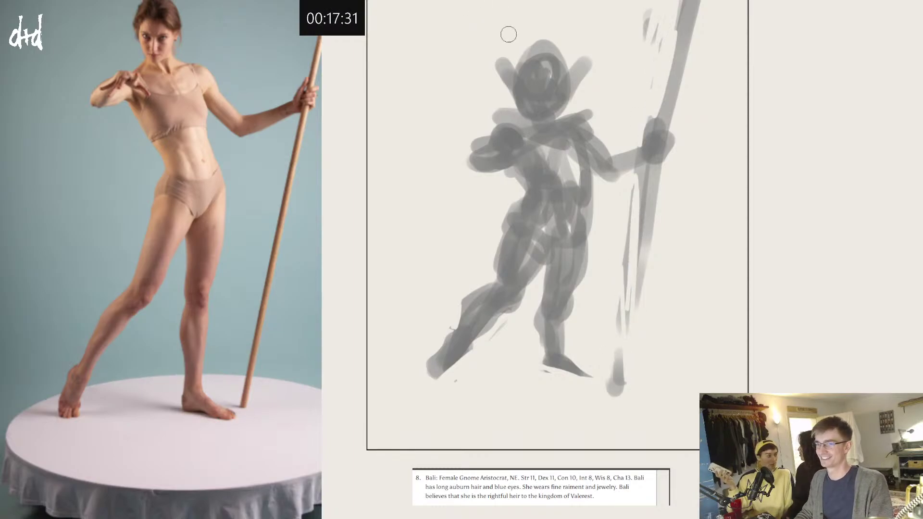
# Step: Fill the side of the torso and shade the eye area and shoulder line with grey tones sampled from the figure
pyautogui.moveTo(578, 152)
pyautogui.mouseDown()
pyautogui.moveTo(574, 179)
pyautogui.moveTo(552, 201)
pyautogui.moveTo(569, 226)
pyautogui.mouseUp()
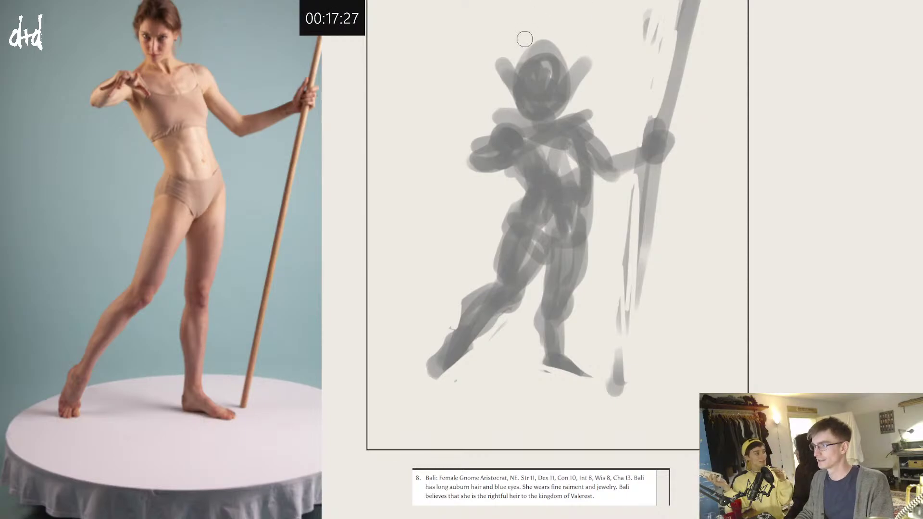
pyautogui.keyDown('alt'); pyautogui.click(576, 74); pyautogui.keyUp('alt')
pyautogui.moveTo(523, 98)
pyautogui.mouseDown()
pyautogui.moveTo(551, 96)
pyautogui.moveTo(571, 81)
pyautogui.moveTo(564, 86)
pyautogui.mouseUp()
pyautogui.hotkey('ctrl', 'z')
pyautogui.keyDown('alt'); pyautogui.click(577, 70); pyautogui.keyUp('alt')
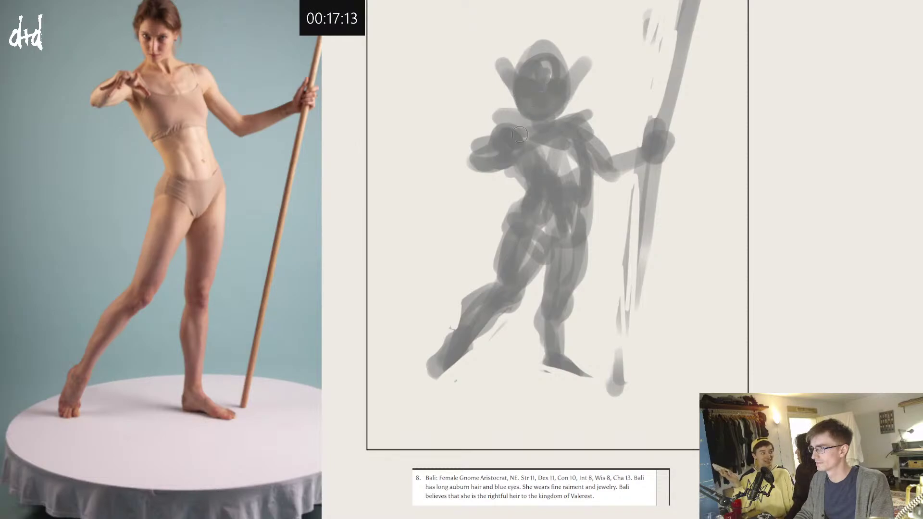
pyautogui.keyDown('alt'); pyautogui.click(532, 107); pyautogui.keyUp('alt')
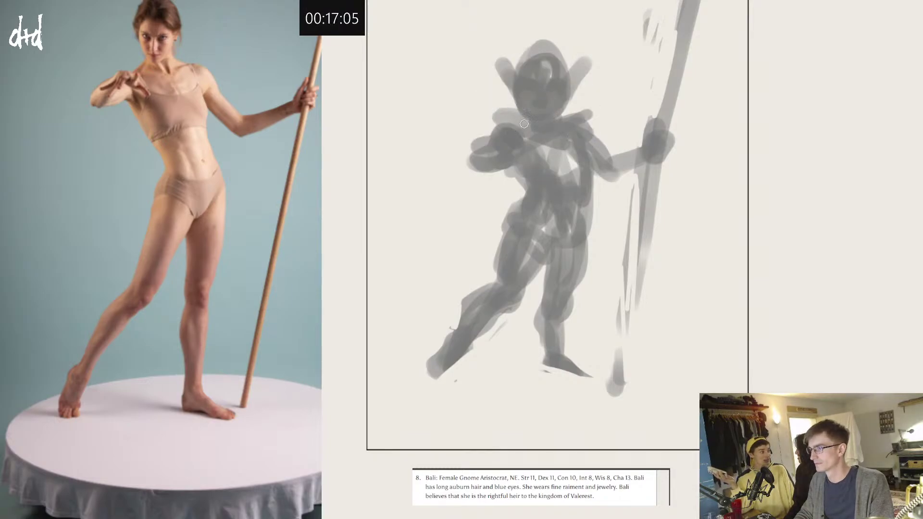
pyautogui.moveTo(515, 126); pyautogui.dragTo(575, 117)
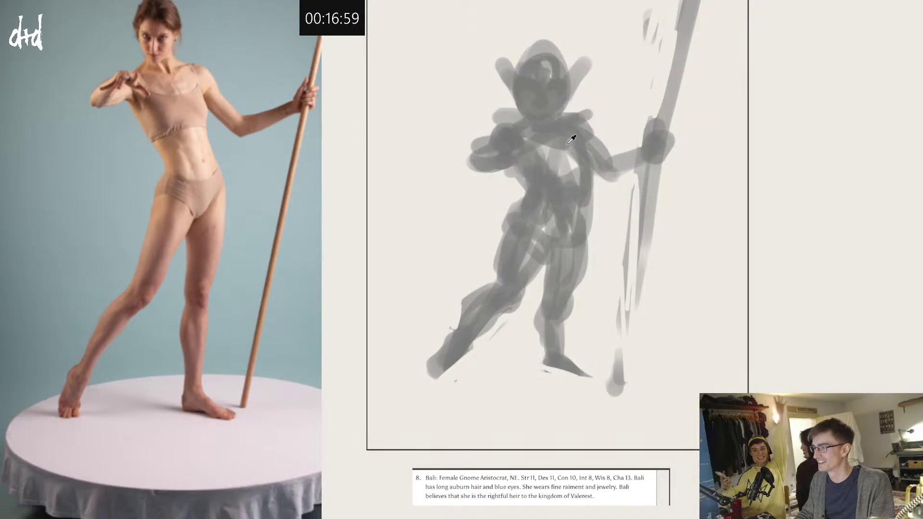
# Step: Even out the chest, belly and hips with sampled greys, keeping a lighter area on the front of the torso
pyautogui.keyDown('alt'); pyautogui.click(596, 145); pyautogui.keyUp('alt')
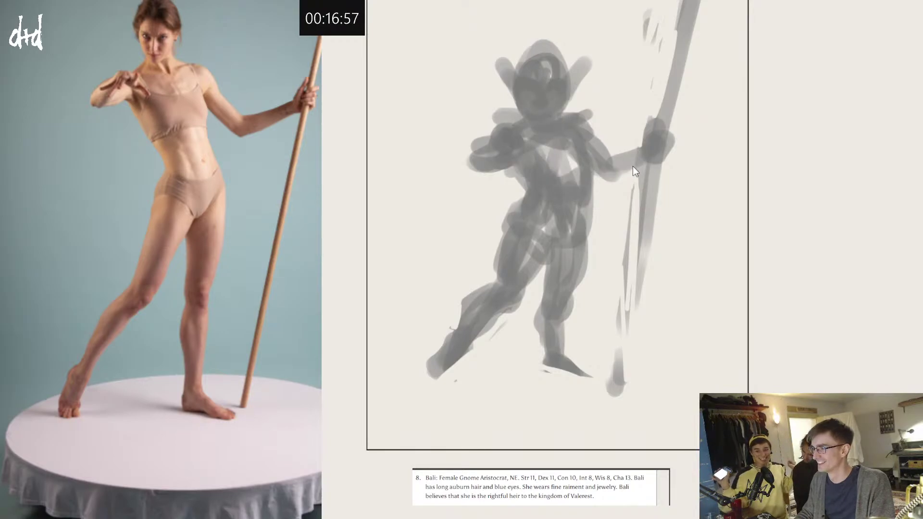
pyautogui.moveTo(534, 134); pyautogui.dragTo(574, 140)
pyautogui.hotkey('ctrl', 'z')
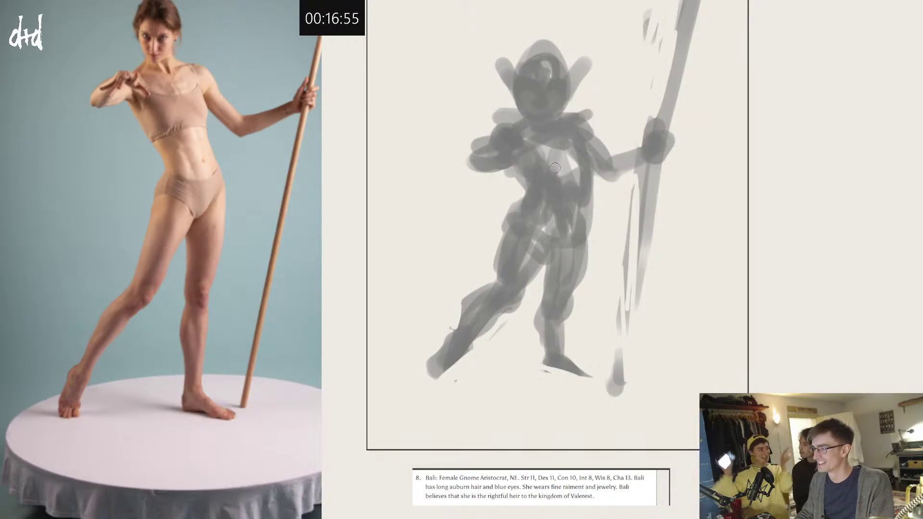
pyautogui.moveTo(555, 181)
pyautogui.mouseDown()
pyautogui.moveTo(546, 145)
pyautogui.moveTo(585, 156)
pyautogui.moveTo(576, 190)
pyautogui.moveTo(557, 201)
pyautogui.mouseUp()
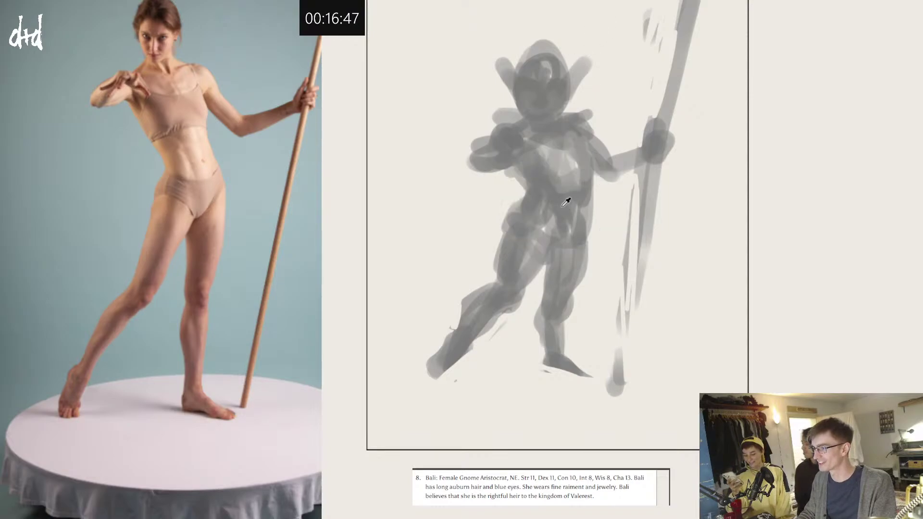
pyautogui.moveTo(544, 202)
pyautogui.mouseDown()
pyautogui.moveTo(548, 227)
pyautogui.moveTo(580, 211)
pyautogui.moveTo(568, 239)
pyautogui.moveTo(546, 218)
pyautogui.moveTo(554, 249)
pyautogui.moveTo(554, 227)
pyautogui.mouseUp()
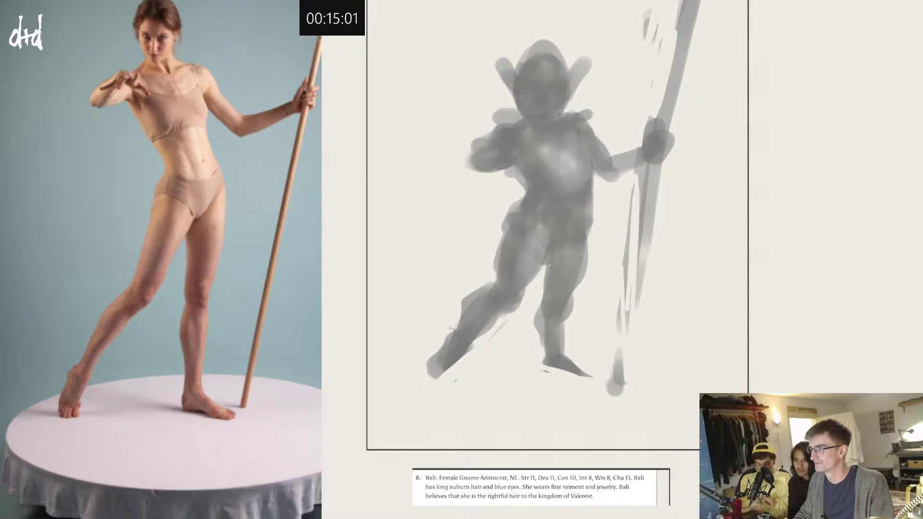
# Step: Model the face with lighter cheeks and forehead and a darker mouth and chin using sampled greys
pyautogui.moveTo(543, 93); pyautogui.dragTo(543, 101)
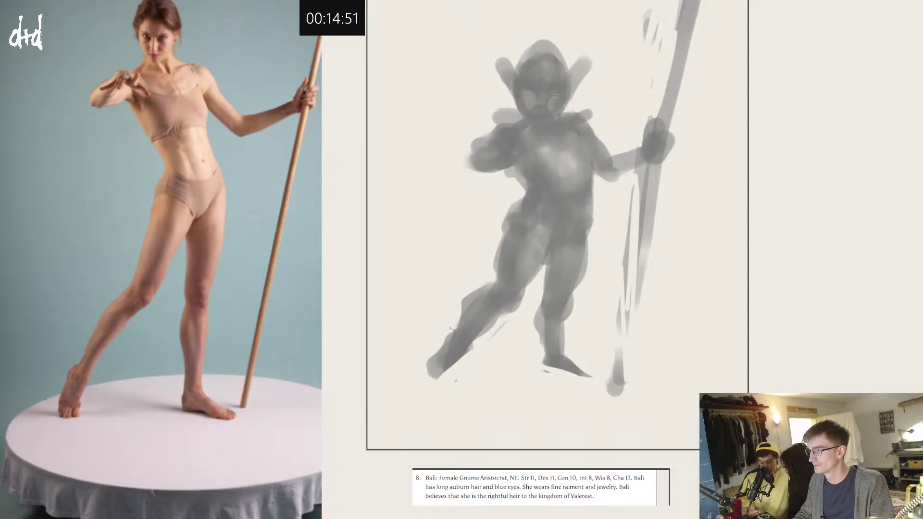
pyautogui.moveTo(532, 82)
pyautogui.mouseDown()
pyautogui.moveTo(562, 80)
pyautogui.moveTo(553, 74)
pyautogui.mouseUp()
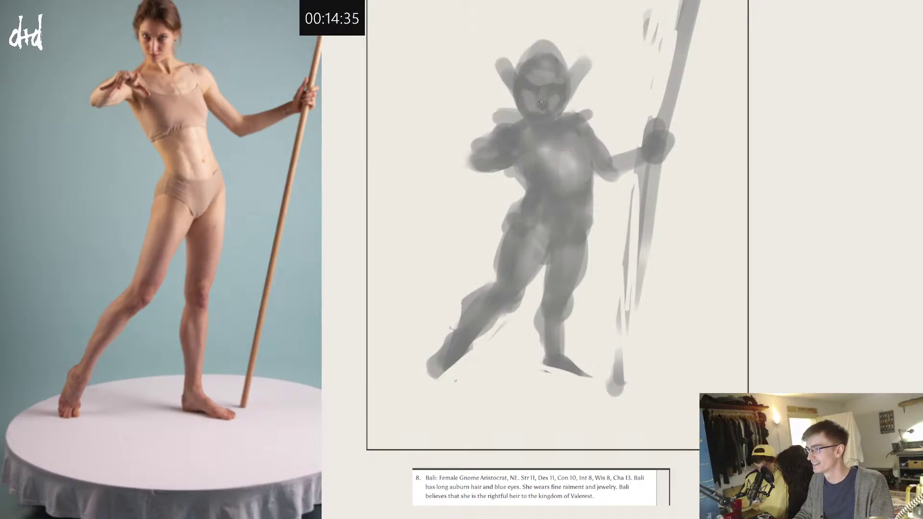
pyautogui.keyDown('alt'); pyautogui.click(541, 116); pyautogui.keyUp('alt')
pyautogui.moveTo(536, 112); pyautogui.dragTo(548, 113)
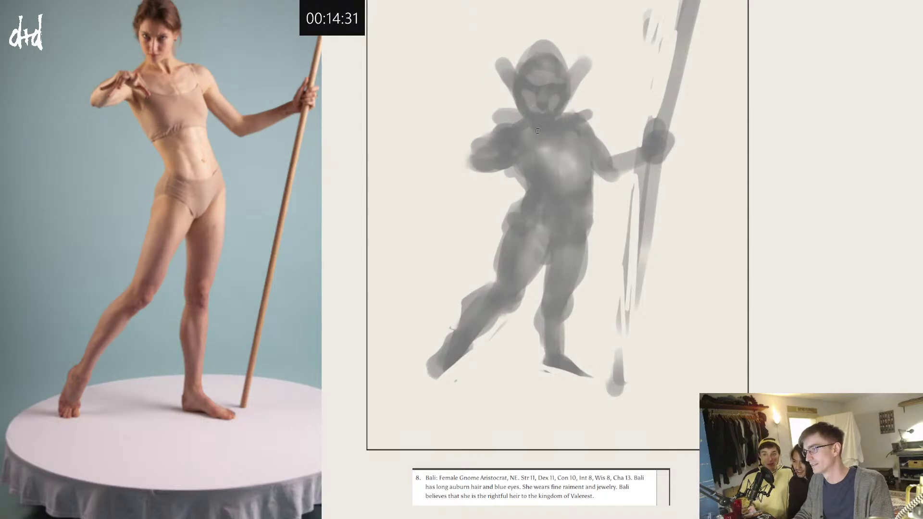
pyautogui.keyDown('alt'); pyautogui.click(551, 136); pyautogui.keyUp('alt')
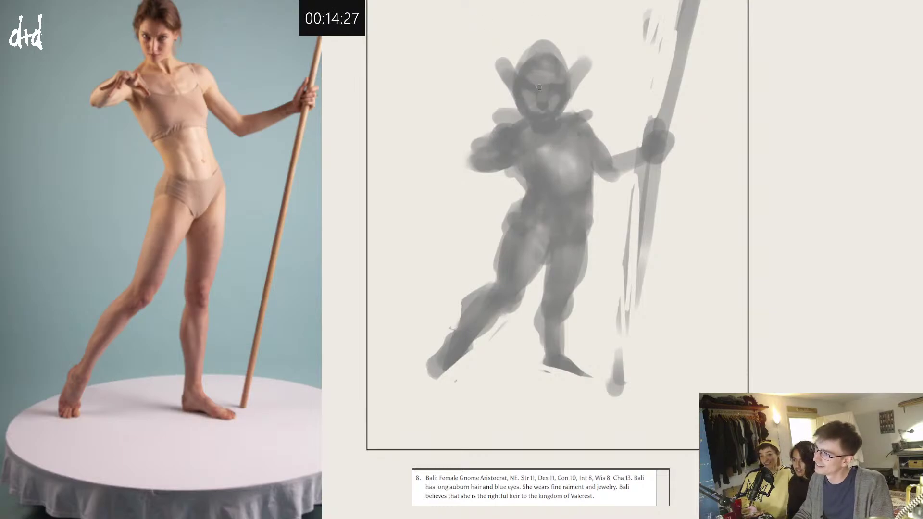
# Step: Shade the inside of the upturned ear and draw long thin ears extending sideways from both sides of the head
pyautogui.keyDown('alt'); pyautogui.click(540, 72); pyautogui.keyUp('alt')
pyautogui.moveTo(586, 65)
pyautogui.mouseDown()
pyautogui.moveTo(572, 87)
pyautogui.moveTo(584, 70)
pyautogui.mouseUp()
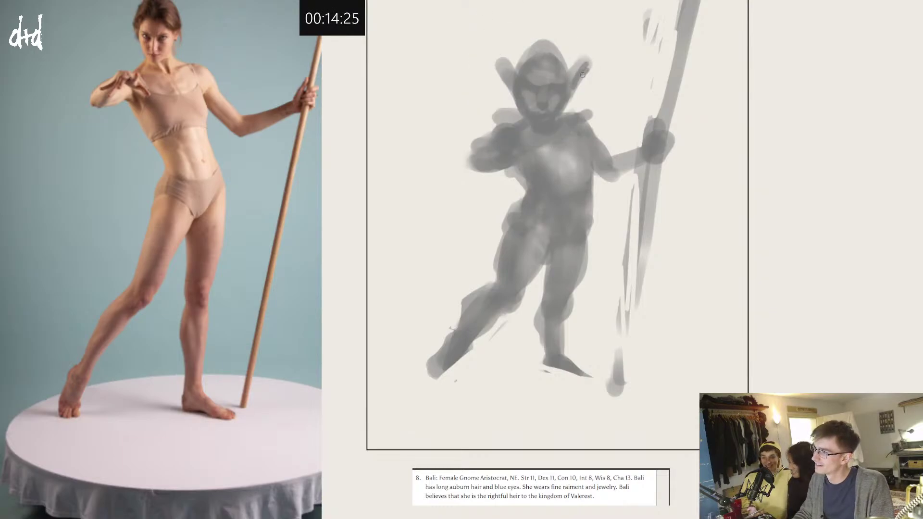
pyautogui.moveTo(513, 80); pyautogui.dragTo(480, 73)
pyautogui.moveTo(480, 73); pyautogui.dragTo(507, 83)
pyautogui.moveTo(584, 81)
pyautogui.mouseDown()
pyautogui.moveTo(600, 74)
pyautogui.moveTo(579, 84)
pyautogui.mouseUp()
pyautogui.keyDown('alt'); pyautogui.click(580, 63); pyautogui.keyUp('alt')
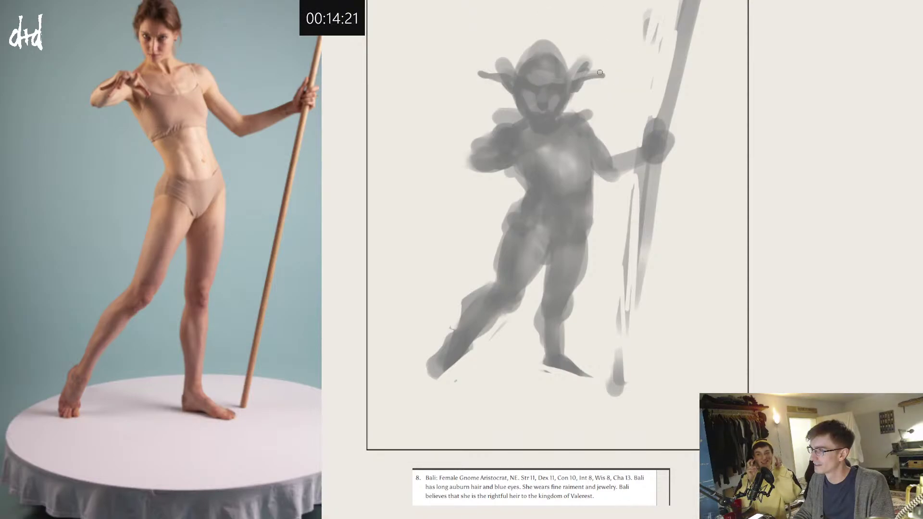
# Step: Clear the leftover upturned ears above the long side ears and paint the raised hand's fingers in a lighter grey
pyautogui.moveTo(503, 76)
pyautogui.mouseDown()
pyautogui.moveTo(482, 72)
pyautogui.moveTo(494, 58)
pyautogui.moveTo(511, 70)
pyautogui.mouseUp()
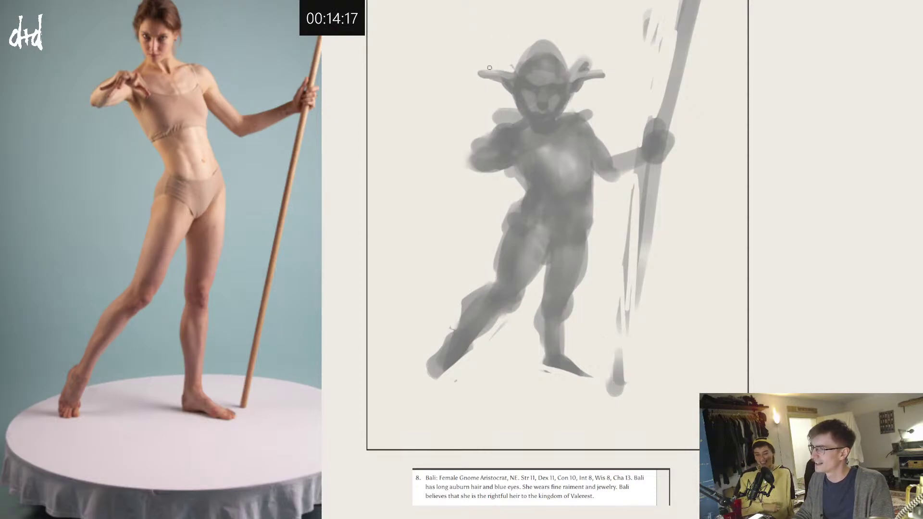
pyautogui.moveTo(571, 66)
pyautogui.mouseDown()
pyautogui.moveTo(592, 65)
pyautogui.moveTo(581, 57)
pyautogui.mouseUp()
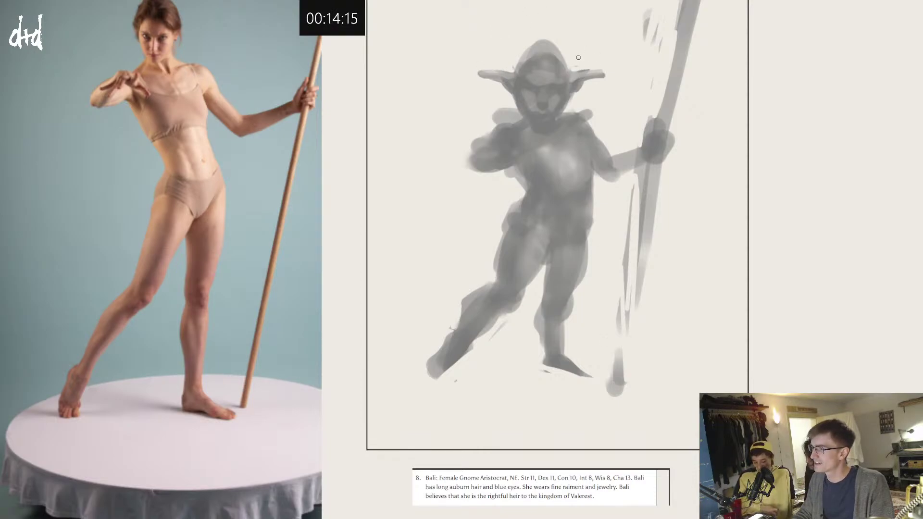
pyautogui.keyDown('alt'); pyautogui.click(550, 124); pyautogui.keyUp('alt')
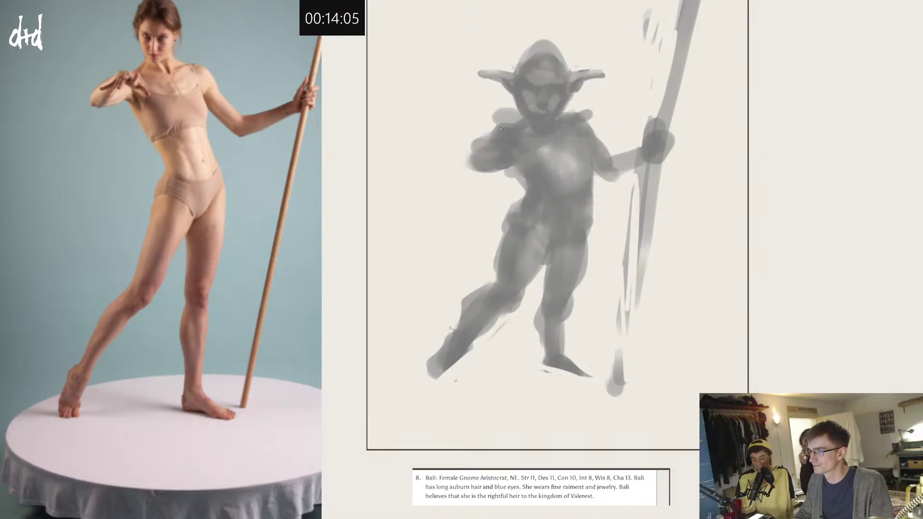
pyautogui.moveTo(510, 140)
pyautogui.mouseDown()
pyautogui.moveTo(516, 151)
pyautogui.moveTo(518, 138)
pyautogui.mouseUp()
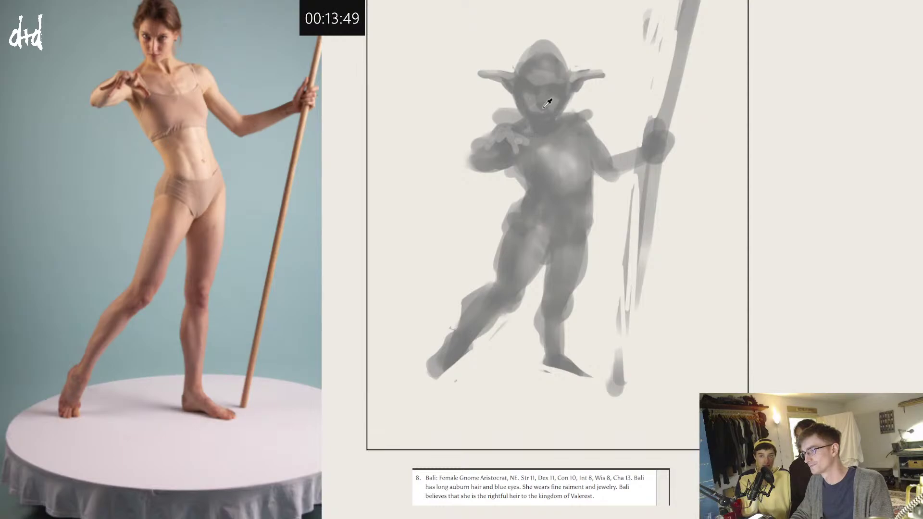
# Step: Touch up the face with sampled grey and block in a large puffed collar on both sides of the neck
pyautogui.keyDown('alt'); pyautogui.click(555, 86); pyautogui.keyUp('alt')
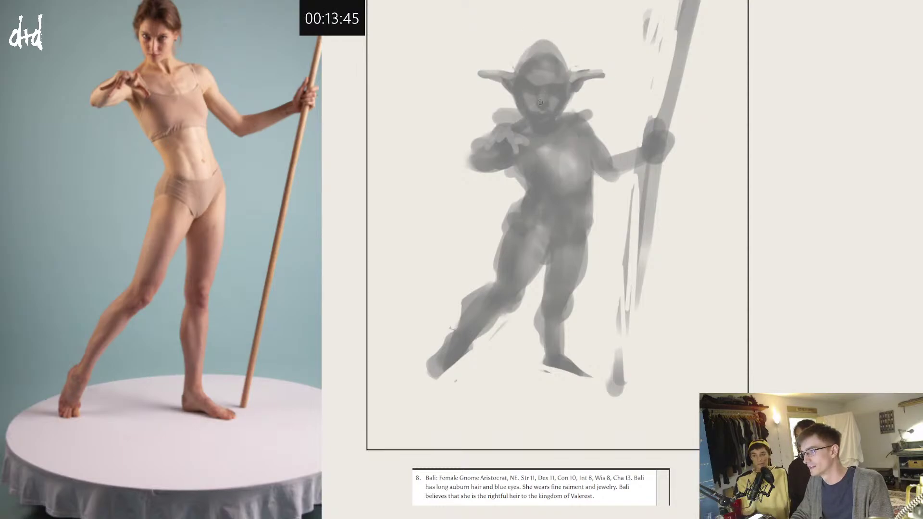
pyautogui.keyDown('alt'); pyautogui.click(569, 117); pyautogui.keyUp('alt')
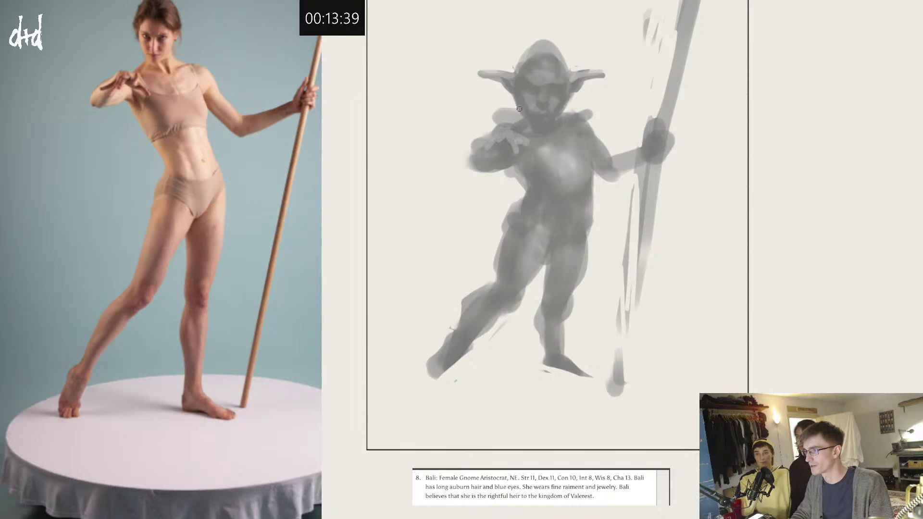
pyautogui.moveTo(491, 83)
pyautogui.mouseDown()
pyautogui.moveTo(502, 92)
pyautogui.moveTo(478, 97)
pyautogui.moveTo(495, 113)
pyautogui.moveTo(505, 104)
pyautogui.moveTo(486, 109)
pyautogui.mouseUp()
pyautogui.moveTo(573, 96)
pyautogui.mouseDown()
pyautogui.moveTo(580, 92)
pyautogui.moveTo(567, 110)
pyautogui.moveTo(590, 93)
pyautogui.mouseUp()
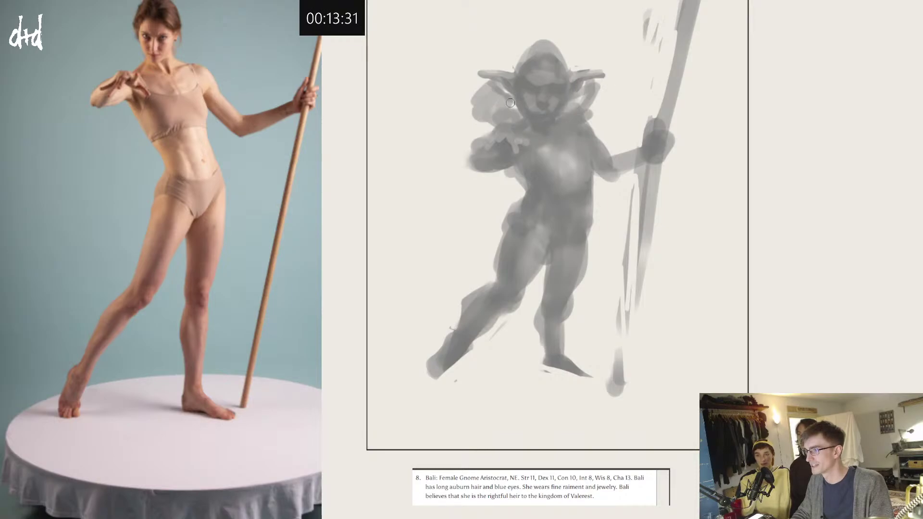
pyautogui.moveTo(511, 103)
pyautogui.mouseDown()
pyautogui.moveTo(518, 115)
pyautogui.moveTo(506, 92)
pyautogui.moveTo(493, 115)
pyautogui.mouseUp()
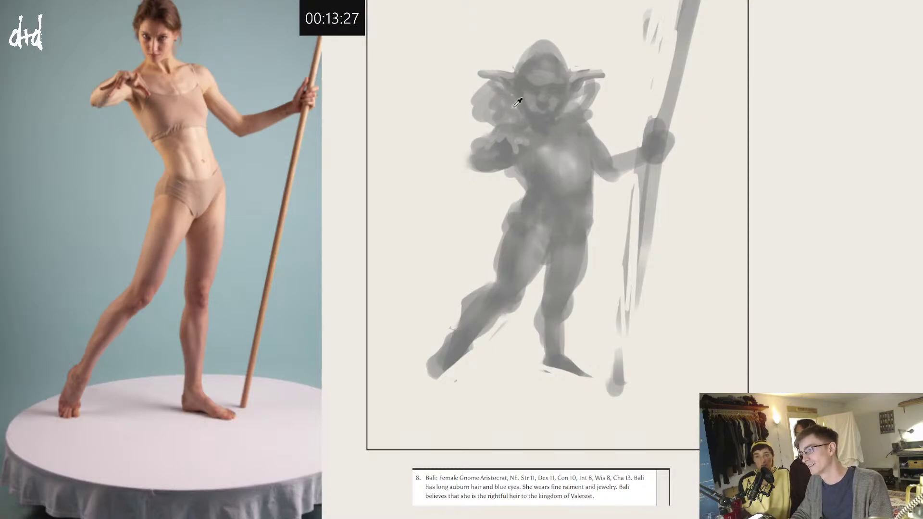
# Step: Outline the wavy ruffle edges on both sides of the collar and sketch a small ruff-fold study in the empty area beside the head
pyautogui.keyDown('alt'); pyautogui.click(514, 108); pyautogui.keyUp('alt')
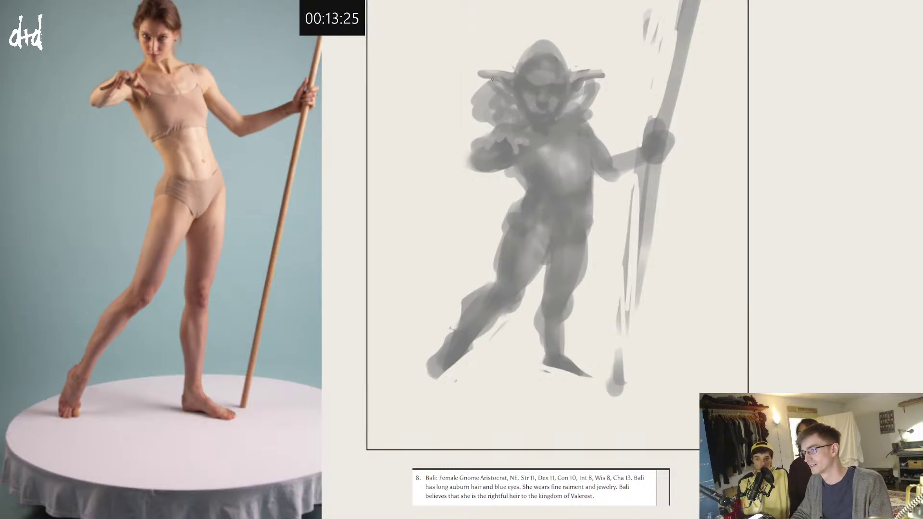
pyautogui.keyDown('alt'); pyautogui.click(485, 91); pyautogui.keyUp('alt')
pyautogui.moveTo(490, 80); pyautogui.dragTo(477, 113)
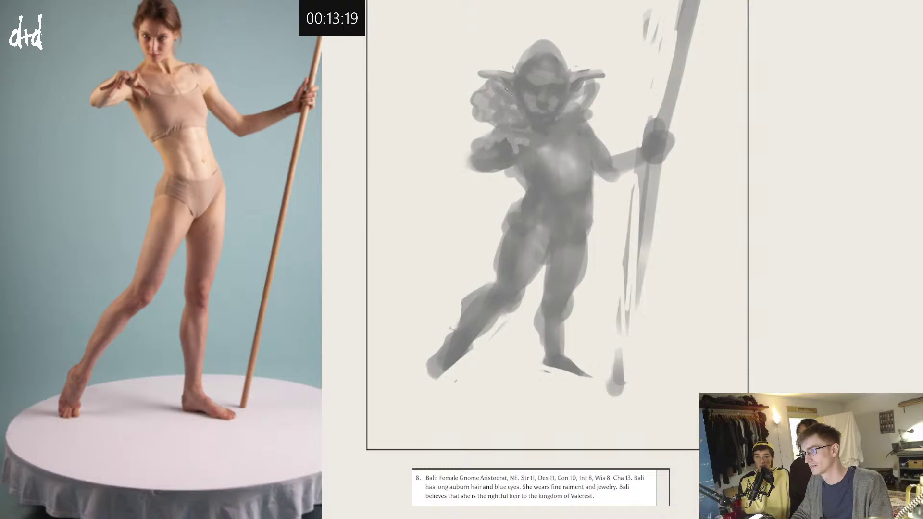
pyautogui.moveTo(593, 84)
pyautogui.mouseDown()
pyautogui.moveTo(597, 96)
pyautogui.moveTo(573, 120)
pyautogui.mouseUp()
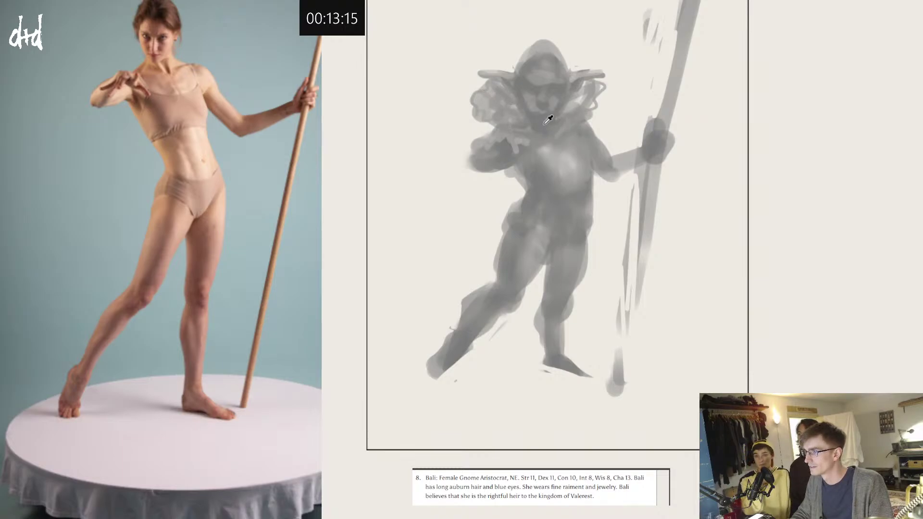
pyautogui.keyDown('alt'); pyautogui.click(543, 124); pyautogui.keyUp('alt')
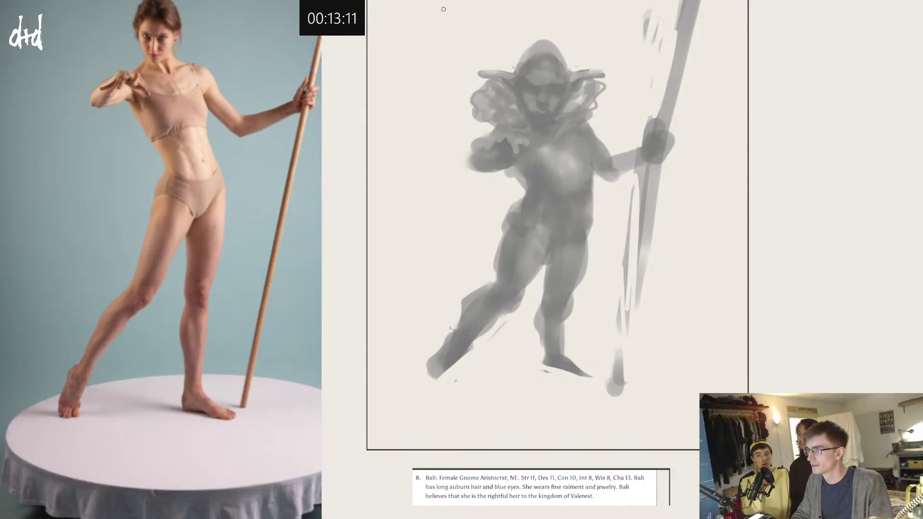
pyautogui.moveTo(443, 9)
pyautogui.mouseDown()
pyautogui.moveTo(449, 26)
pyautogui.moveTo(460, 1)
pyautogui.moveTo(466, 17)
pyautogui.moveTo(454, 28)
pyautogui.moveTo(468, 16)
pyautogui.moveTo(449, 42)
pyautogui.moveTo(478, 28)
pyautogui.moveTo(482, 49)
pyautogui.moveTo(449, 9)
pyautogui.moveTo(461, 6)
pyautogui.moveTo(474, 41)
pyautogui.moveTo(457, 44)
pyautogui.moveTo(480, 49)
pyautogui.moveTo(463, 32)
pyautogui.mouseUp()
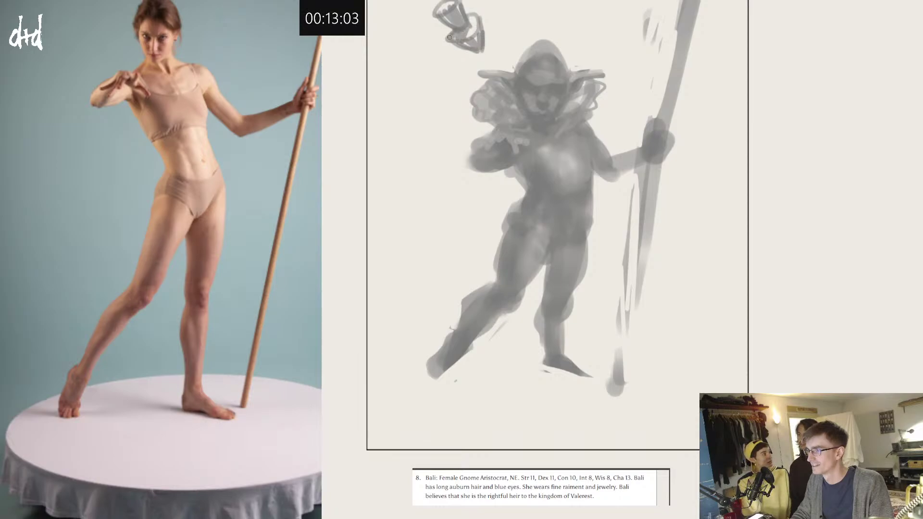
# Step: Adjust the greys around the jaw, forehead and chest, and add radiating folds to the ruffled collar
pyautogui.moveTo(587, 99)
pyautogui.mouseDown()
pyautogui.moveTo(572, 102)
pyautogui.moveTo(573, 92)
pyautogui.moveTo(587, 104)
pyautogui.moveTo(564, 119)
pyautogui.mouseUp()
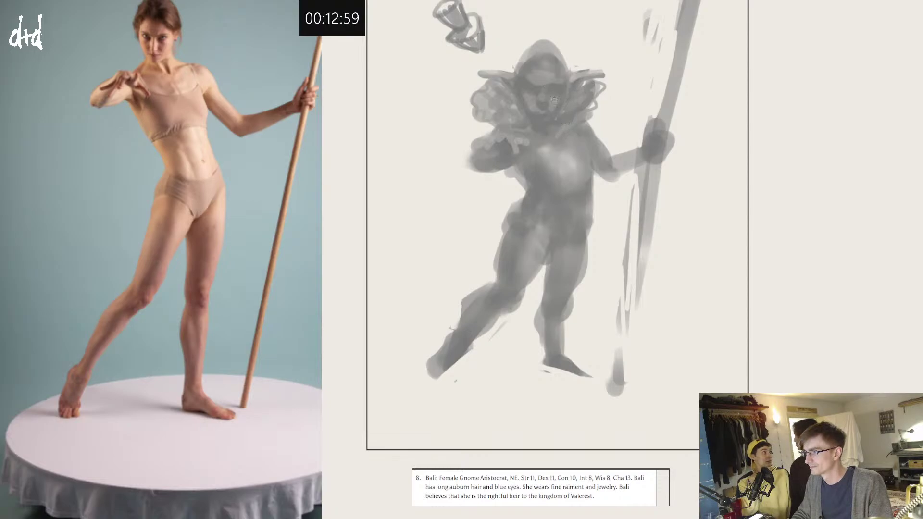
pyautogui.keyDown('alt'); pyautogui.click(561, 99); pyautogui.keyUp('alt')
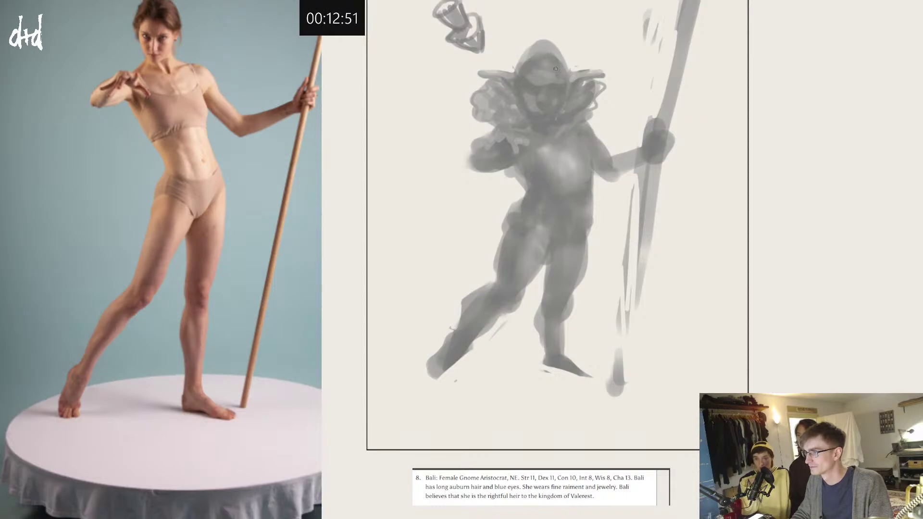
pyautogui.moveTo(555, 72)
pyautogui.mouseDown()
pyautogui.moveTo(554, 82)
pyautogui.moveTo(564, 62)
pyautogui.mouseUp()
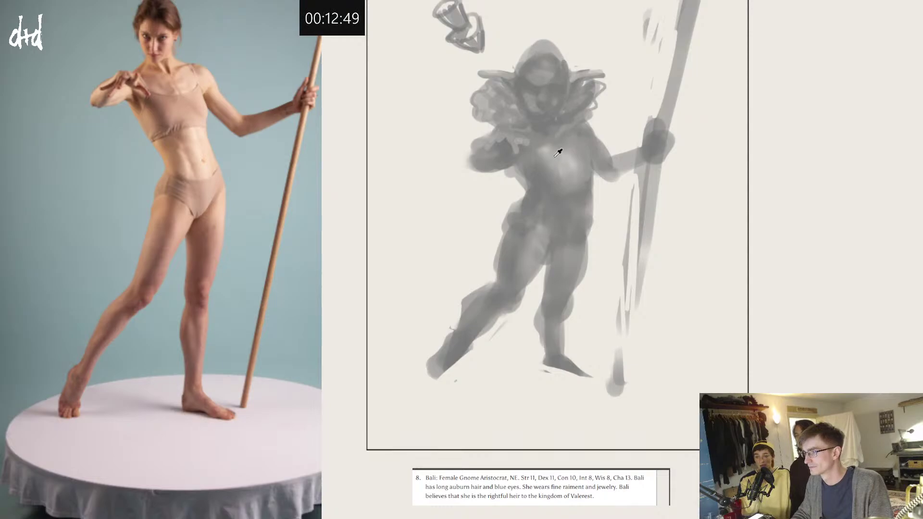
pyautogui.moveTo(567, 167); pyautogui.dragTo(563, 150)
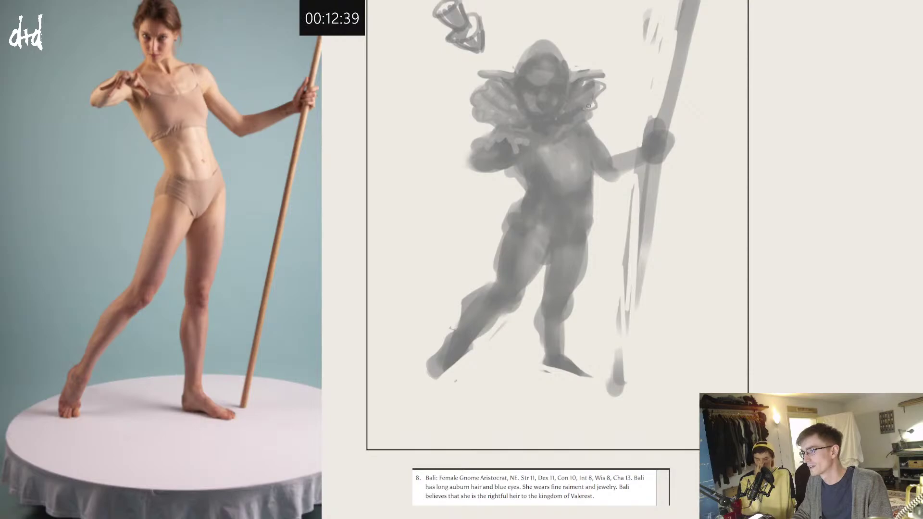
pyautogui.keyDown('alt'); pyautogui.click(511, 128); pyautogui.keyUp('alt')
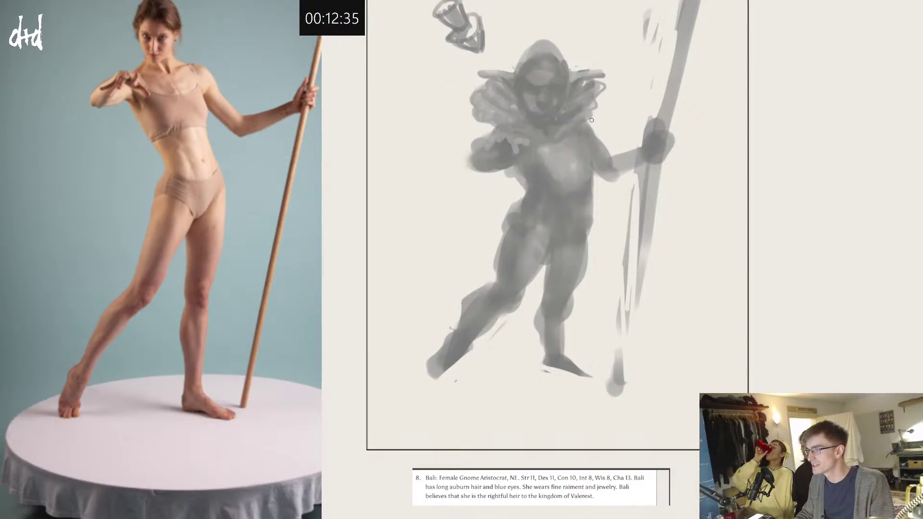
# Step: Paint a puffed shoulder and a wide hanging sleeve on the arm that holds the staff
pyautogui.moveTo(584, 124)
pyautogui.mouseDown()
pyautogui.moveTo(608, 146)
pyautogui.moveTo(625, 196)
pyautogui.mouseUp()
pyautogui.moveTo(643, 162); pyautogui.dragTo(625, 194)
pyautogui.moveTo(633, 164)
pyautogui.mouseDown()
pyautogui.moveTo(626, 192)
pyautogui.moveTo(608, 184)
pyautogui.moveTo(626, 168)
pyautogui.moveTo(606, 167)
pyautogui.moveTo(624, 162)
pyautogui.moveTo(565, 114)
pyautogui.moveTo(607, 184)
pyautogui.mouseUp()
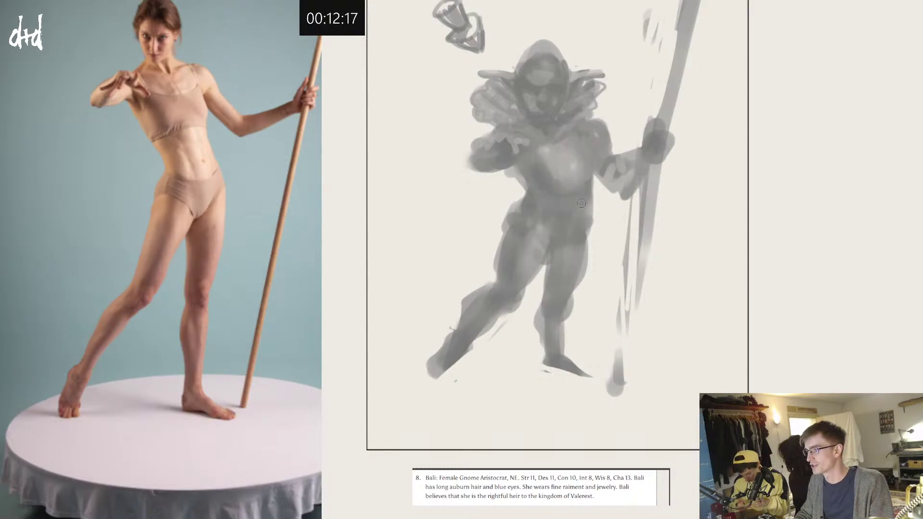
# Step: Mark the waistline and draw long skirt lines falling from both hips towards the shins
pyautogui.moveTo(581, 203); pyautogui.dragTo(538, 197)
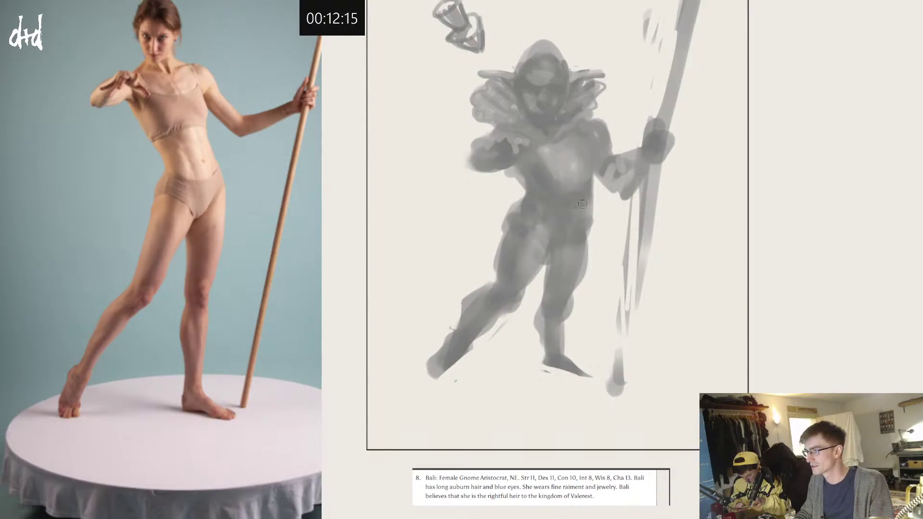
pyautogui.moveTo(591, 210); pyautogui.dragTo(600, 337)
pyautogui.moveTo(590, 192); pyautogui.dragTo(601, 353)
pyautogui.moveTo(523, 192); pyautogui.dragTo(477, 294)
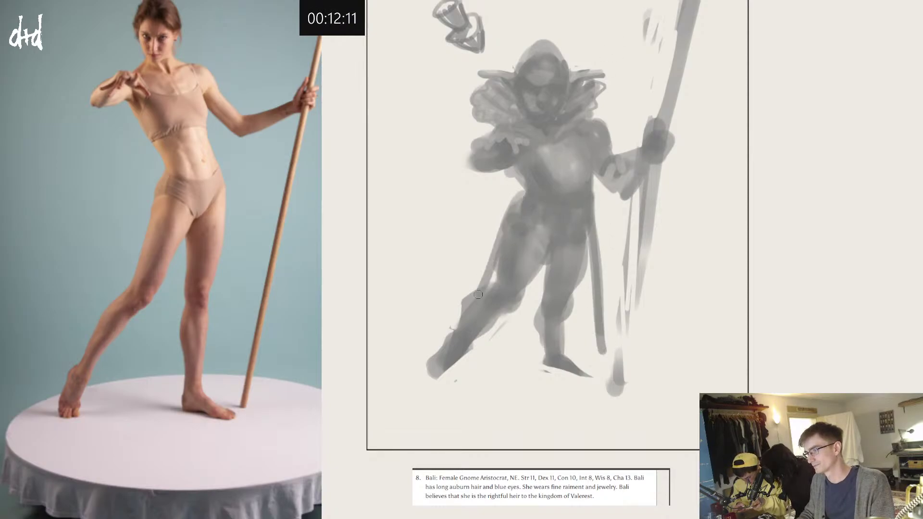
pyautogui.moveTo(509, 219)
pyautogui.mouseDown()
pyautogui.moveTo(488, 289)
pyautogui.moveTo(496, 356)
pyautogui.mouseUp()
pyautogui.moveTo(491, 313); pyautogui.dragTo(483, 359)
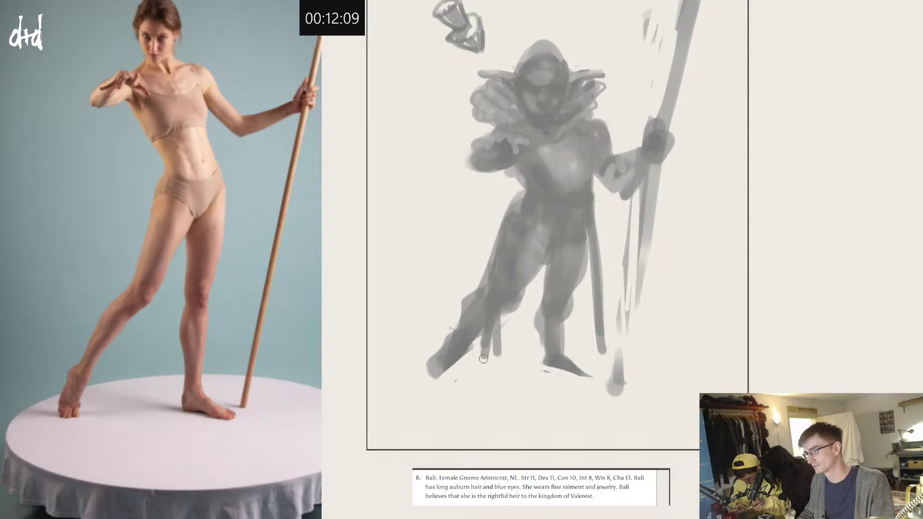
# Step: Draw the curved hem between the legs and flare the skirt towards the staff, undoing the extra line outside the opposite hip
pyautogui.moveTo(488, 277)
pyautogui.mouseDown()
pyautogui.moveTo(462, 319)
pyautogui.moveTo(461, 310)
pyautogui.moveTo(458, 335)
pyautogui.moveTo(468, 346)
pyautogui.moveTo(469, 324)
pyautogui.moveTo(472, 349)
pyautogui.moveTo(523, 343)
pyautogui.moveTo(511, 337)
pyautogui.moveTo(515, 344)
pyautogui.moveTo(593, 335)
pyautogui.mouseUp()
pyautogui.moveTo(591, 211); pyautogui.dragTo(630, 325)
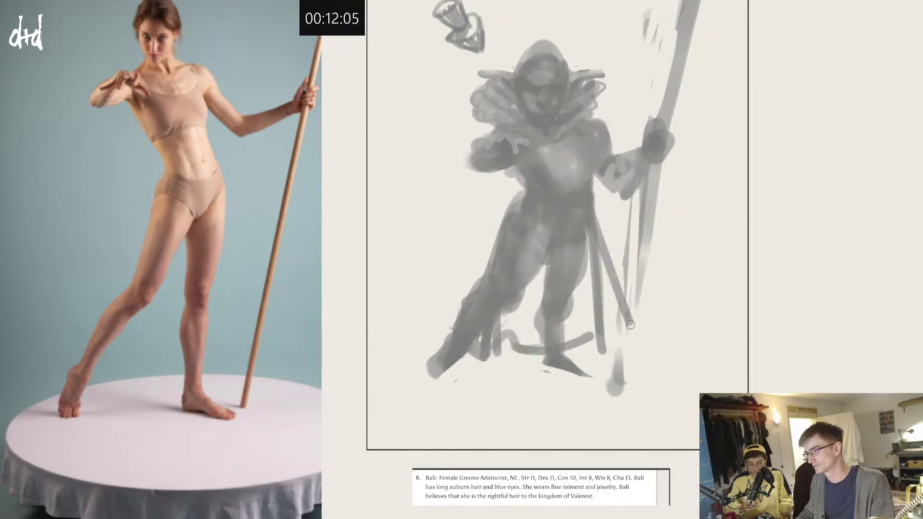
pyautogui.moveTo(611, 271); pyautogui.dragTo(604, 320)
pyautogui.moveTo(499, 215); pyautogui.dragTo(478, 280)
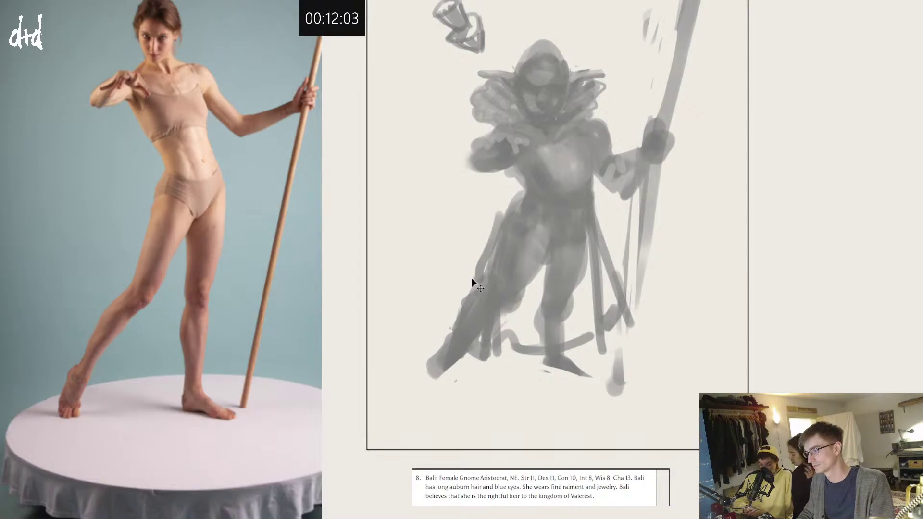
pyautogui.hotkey('ctrl', 'z')
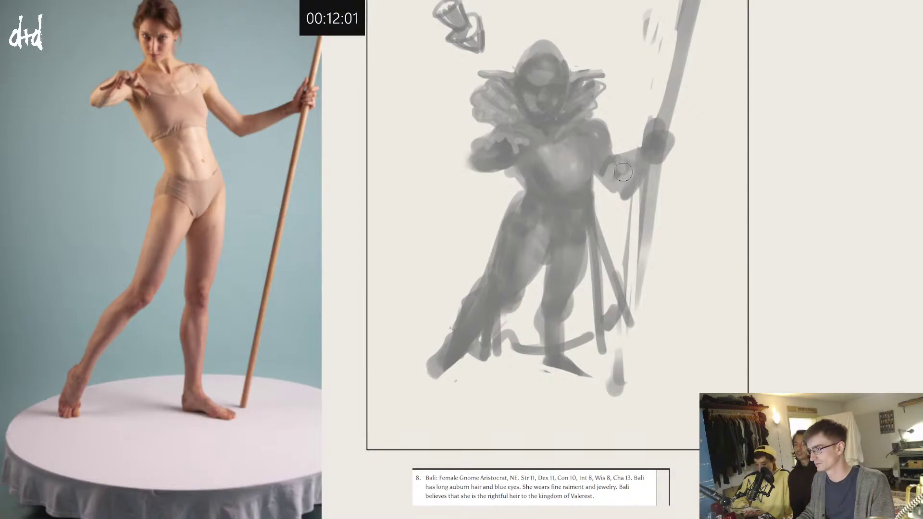
# Step: Fill the skirt over and between the legs with translucent grey and add darker vertical folds on the staff side
pyautogui.moveTo(524, 233)
pyautogui.mouseDown()
pyautogui.moveTo(494, 332)
pyautogui.moveTo(518, 298)
pyautogui.moveTo(538, 232)
pyautogui.moveTo(533, 318)
pyautogui.moveTo(548, 334)
pyautogui.moveTo(575, 261)
pyautogui.moveTo(591, 256)
pyautogui.moveTo(605, 290)
pyautogui.moveTo(600, 249)
pyautogui.moveTo(610, 301)
pyautogui.mouseUp()
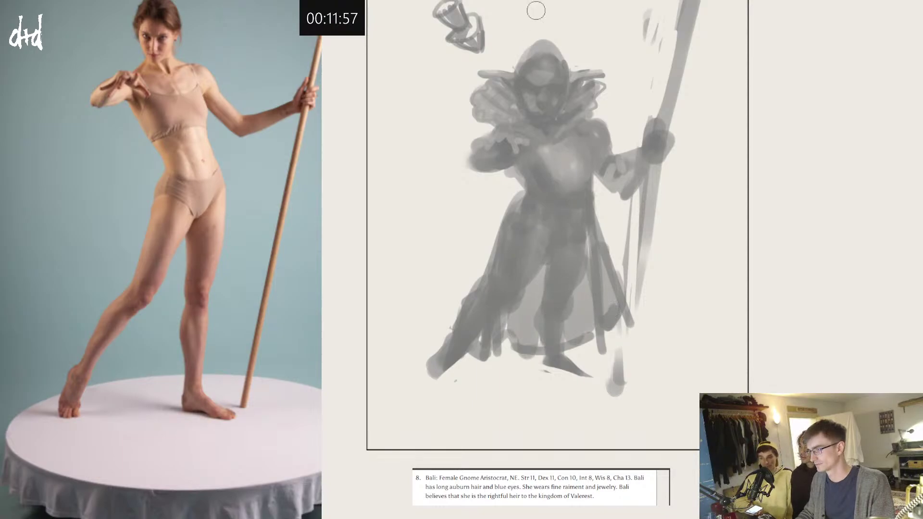
pyautogui.moveTo(603, 252); pyautogui.dragTo(609, 310)
pyautogui.moveTo(589, 263); pyautogui.dragTo(583, 345)
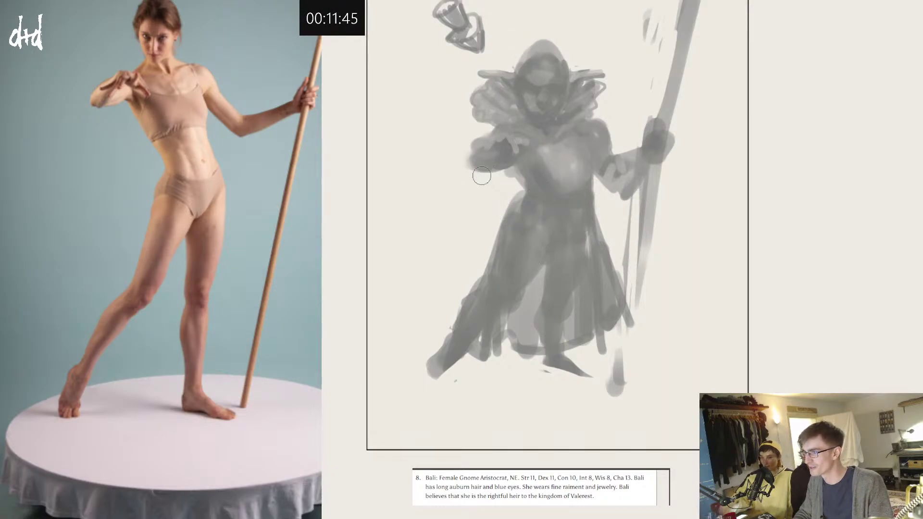
# Step: Paint a drooping sleeve beneath the raised forearm with grey sampled from the arm
pyautogui.keyDown('alt'); pyautogui.click(505, 150); pyautogui.keyUp('alt')
pyautogui.moveTo(478, 171)
pyautogui.mouseDown()
pyautogui.moveTo(503, 156)
pyautogui.moveTo(496, 170)
pyautogui.moveTo(516, 165)
pyautogui.moveTo(500, 173)
pyautogui.moveTo(507, 155)
pyautogui.moveTo(486, 176)
pyautogui.moveTo(494, 154)
pyautogui.mouseUp()
pyautogui.hotkey('ctrl', 'z')
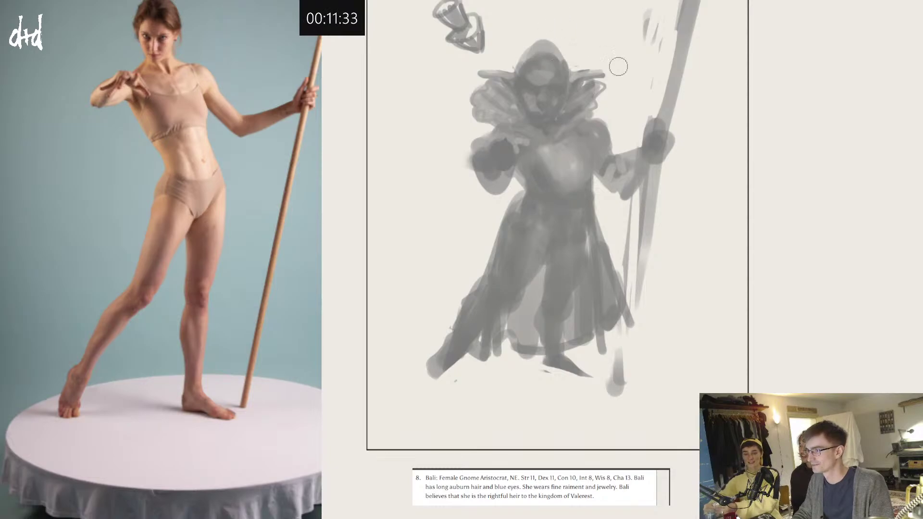
# Step: Paint darker grey hair down both sides of the face with a smaller brush
pyautogui.press('[')
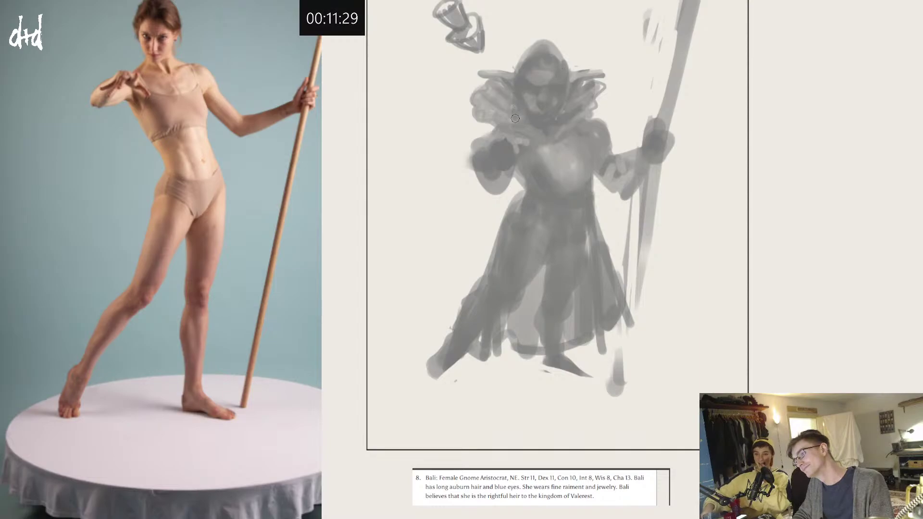
pyautogui.moveTo(575, 83)
pyautogui.mouseDown()
pyautogui.moveTo(578, 120)
pyautogui.moveTo(566, 107)
pyautogui.mouseUp()
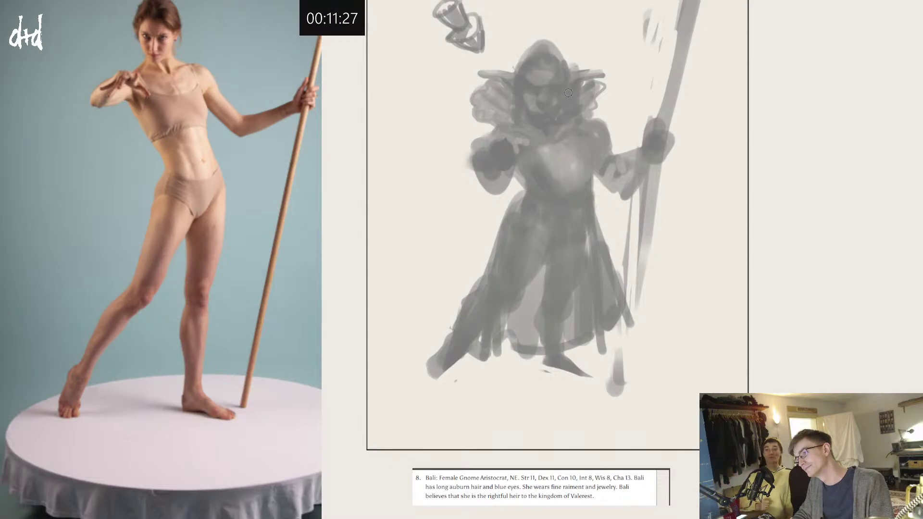
pyautogui.moveTo(520, 59); pyautogui.dragTo(511, 117)
pyautogui.hotkey('ctrl', 'z')
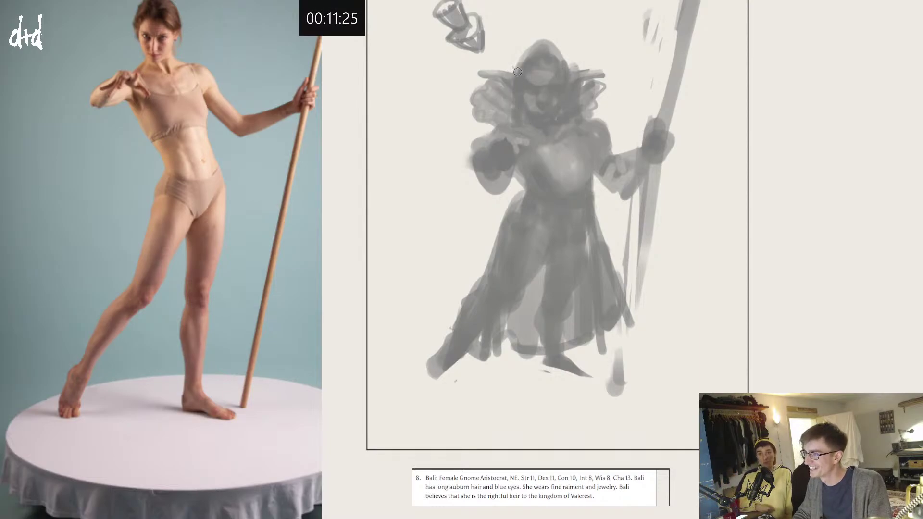
# Step: Undo the pointed stroke above the head, build up rounded hair over the crown and add strands falling onto the chest
pyautogui.moveTo(571, 63); pyautogui.dragTo(548, 36)
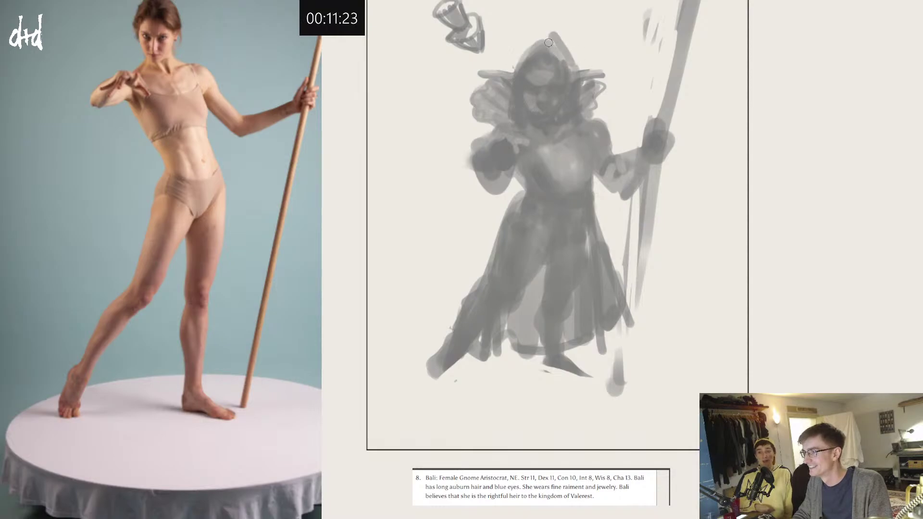
pyautogui.hotkey('ctrl', 'z')
pyautogui.moveTo(564, 68)
pyautogui.mouseDown()
pyautogui.moveTo(544, 50)
pyautogui.moveTo(509, 72)
pyautogui.moveTo(516, 49)
pyautogui.mouseUp()
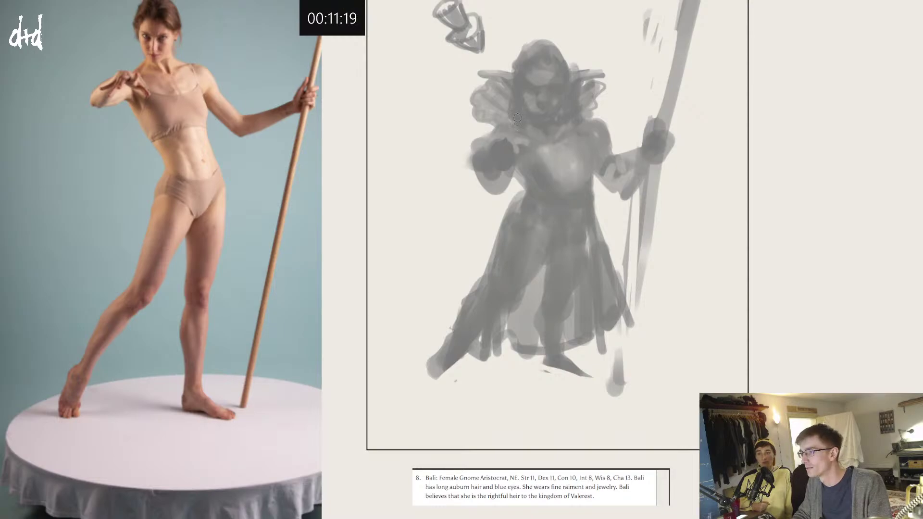
pyautogui.moveTo(530, 129)
pyautogui.mouseDown()
pyautogui.moveTo(539, 158)
pyautogui.moveTo(551, 157)
pyautogui.mouseUp()
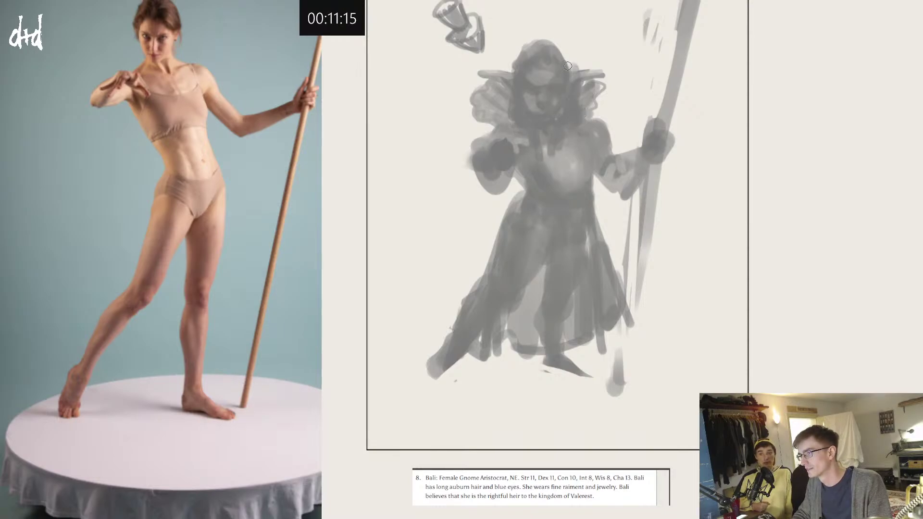
pyautogui.moveTo(568, 66)
pyautogui.mouseDown()
pyautogui.moveTo(527, 47)
pyautogui.moveTo(539, 44)
pyautogui.moveTo(532, 50)
pyautogui.moveTo(549, 50)
pyautogui.moveTo(523, 62)
pyautogui.moveTo(526, 52)
pyautogui.moveTo(517, 66)
pyautogui.moveTo(532, 70)
pyautogui.moveTo(566, 52)
pyautogui.moveTo(574, 77)
pyautogui.mouseUp()
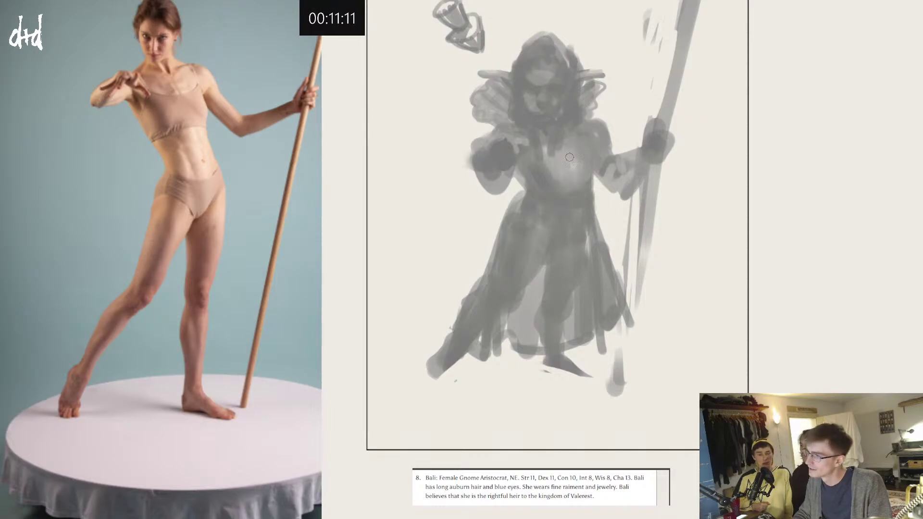
# Step: Shape the bodice neckline and lighter chest area with greys sampled from the torso
pyautogui.moveTo(574, 184)
pyautogui.mouseDown()
pyautogui.moveTo(583, 186)
pyautogui.moveTo(566, 182)
pyautogui.mouseUp()
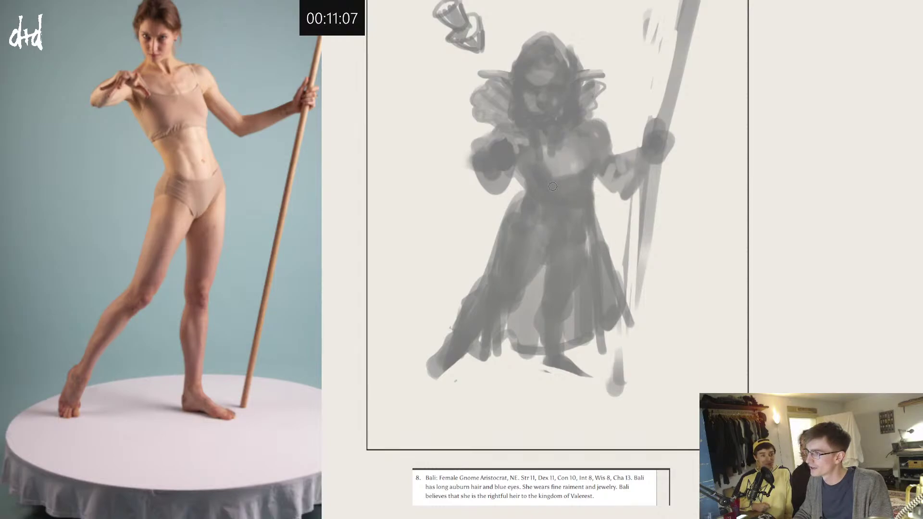
pyautogui.keyDown('alt'); pyautogui.click(572, 154); pyautogui.keyUp('alt')
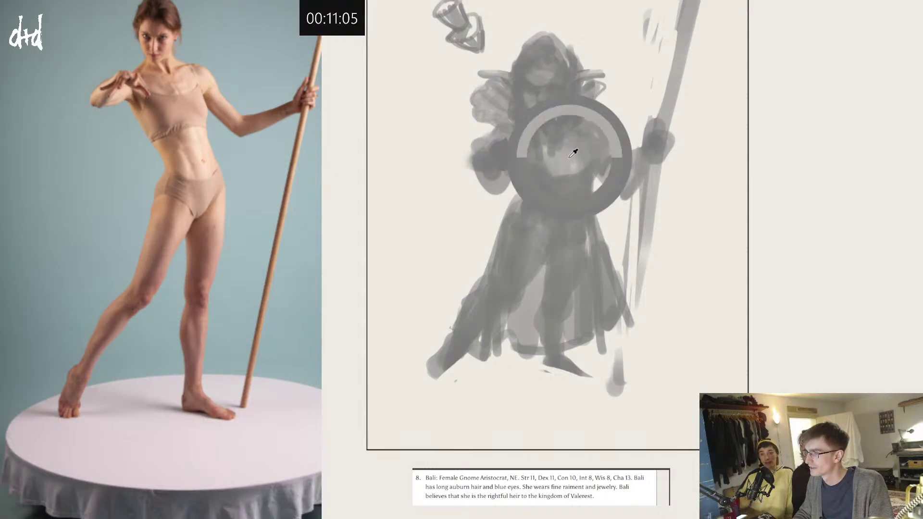
pyautogui.moveTo(576, 163)
pyautogui.mouseDown()
pyautogui.moveTo(574, 141)
pyautogui.moveTo(578, 148)
pyautogui.moveTo(558, 152)
pyautogui.moveTo(536, 187)
pyautogui.moveTo(571, 185)
pyautogui.moveTo(586, 169)
pyautogui.mouseUp()
pyautogui.keyDown('alt'); pyautogui.click(571, 183); pyautogui.keyUp('alt')
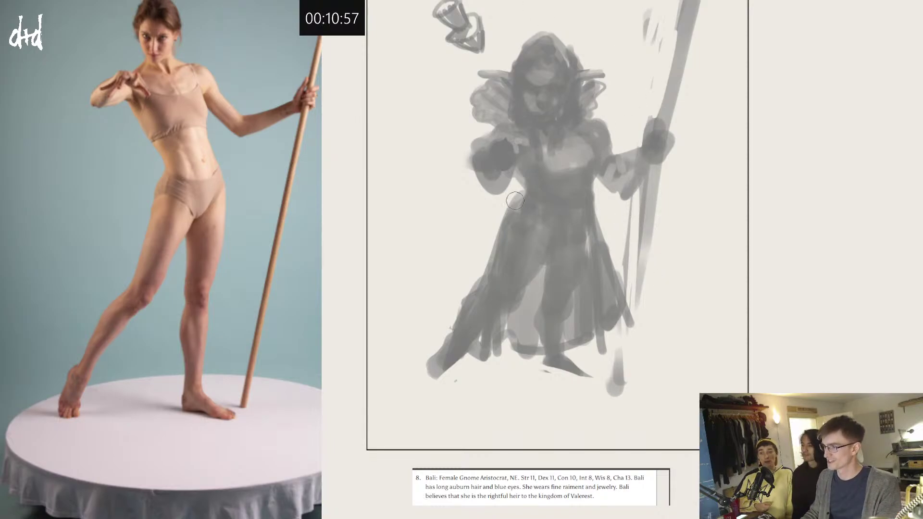
# Step: Paint lighter vertical folds from the waist down the skirt's center and over the extended leg with sampled grey
pyautogui.keyDown('alt'); pyautogui.click(532, 294); pyautogui.keyUp('alt')
pyautogui.moveTo(523, 198); pyautogui.dragTo(513, 238)
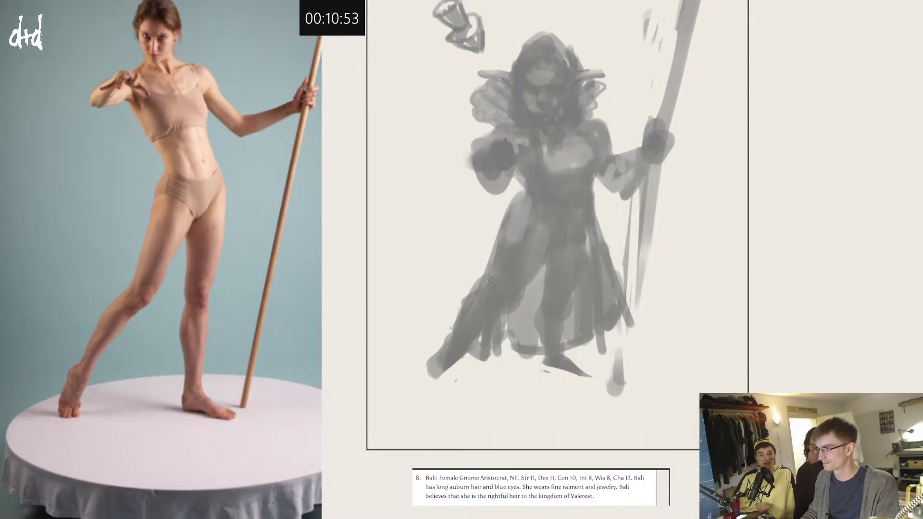
pyautogui.moveTo(490, 276)
pyautogui.mouseDown()
pyautogui.moveTo(486, 328)
pyautogui.moveTo(492, 320)
pyautogui.moveTo(485, 282)
pyautogui.moveTo(473, 346)
pyautogui.mouseUp()
pyautogui.moveTo(480, 312); pyautogui.dragTo(473, 338)
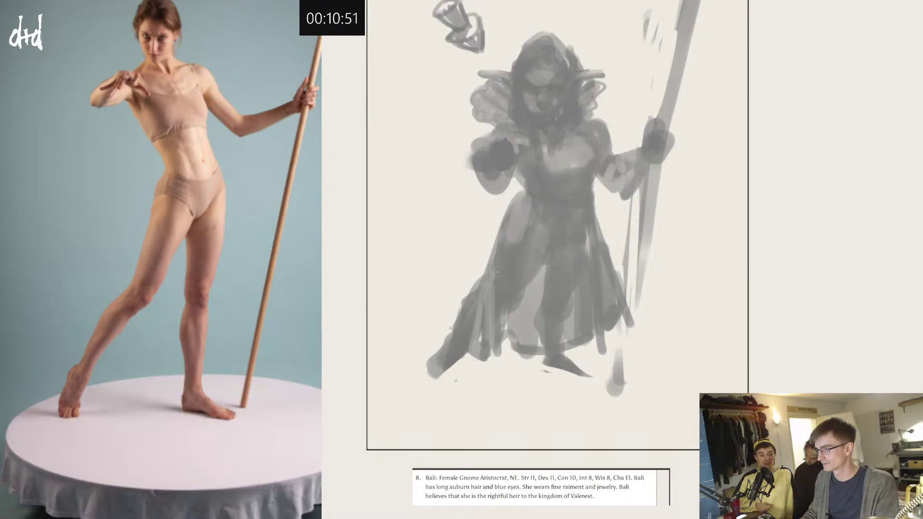
pyautogui.moveTo(542, 207); pyautogui.dragTo(552, 363)
pyautogui.moveTo(551, 226); pyautogui.dragTo(557, 353)
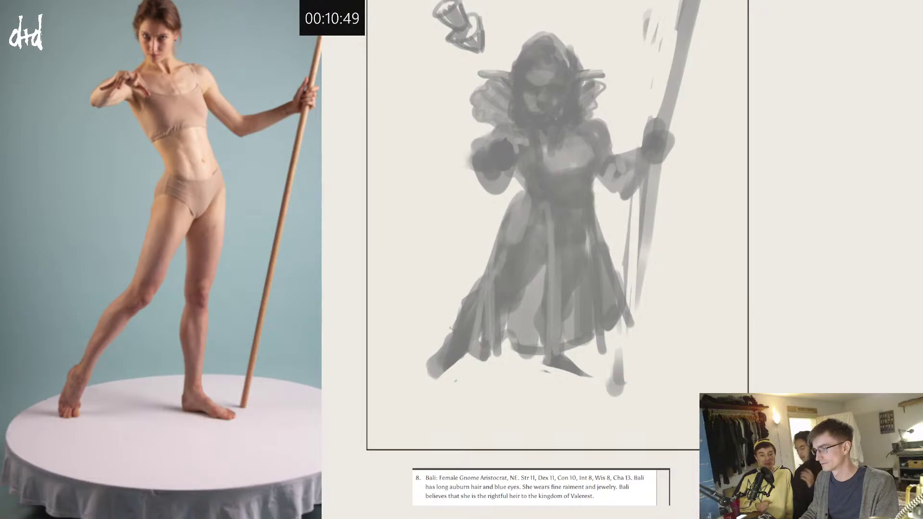
pyautogui.moveTo(557, 200)
pyautogui.mouseDown()
pyautogui.moveTo(567, 322)
pyautogui.moveTo(556, 275)
pyautogui.mouseUp()
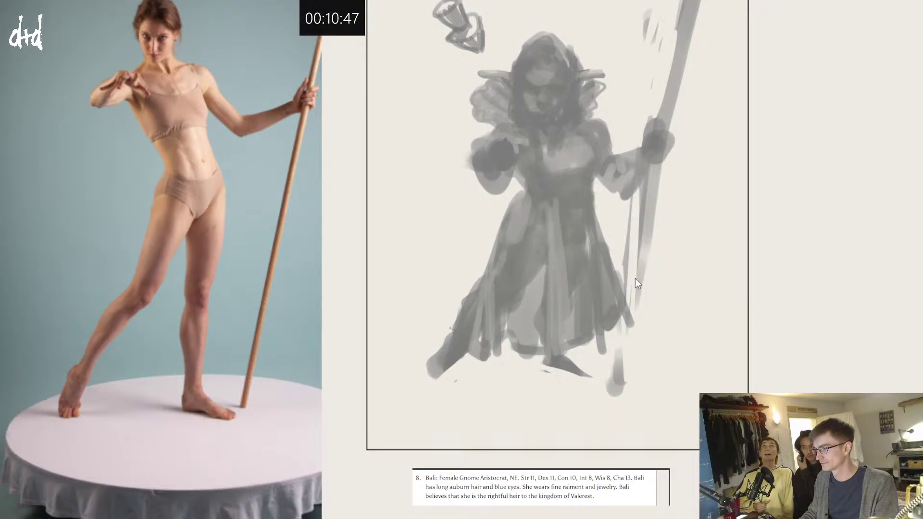
# Step: Even out the staff side of the skirt with darker sampled grey and lay a horizontal ground shadow beneath the feet
pyautogui.keyDown('alt'); pyautogui.click(585, 213); pyautogui.keyUp('alt')
pyautogui.moveTo(587, 218); pyautogui.dragTo(569, 349)
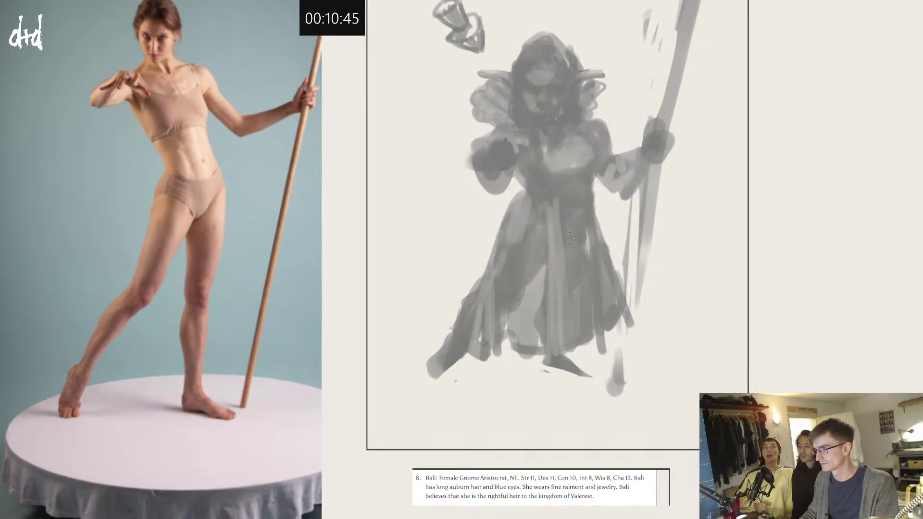
pyautogui.moveTo(585, 243)
pyautogui.mouseDown()
pyautogui.moveTo(579, 331)
pyautogui.moveTo(604, 306)
pyautogui.mouseUp()
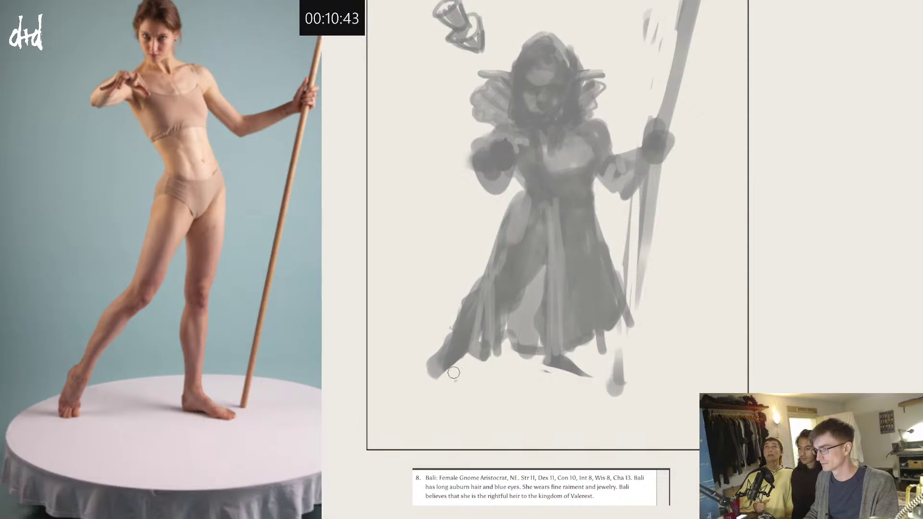
pyautogui.moveTo(476, 366)
pyautogui.mouseDown()
pyautogui.moveTo(599, 365)
pyautogui.moveTo(585, 377)
pyautogui.moveTo(495, 376)
pyautogui.moveTo(669, 361)
pyautogui.mouseUp()
# Step: Touch up the ear and repaint the hair edge beside the staff-side collar with grey sampled there
pyautogui.moveTo(484, 71); pyautogui.dragTo(478, 73)
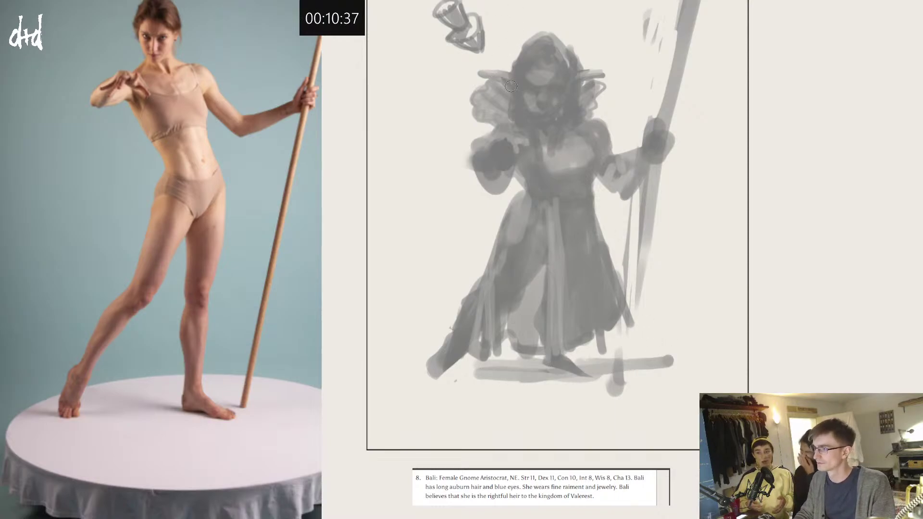
pyautogui.keyDown('alt'); pyautogui.click(587, 97); pyautogui.keyUp('alt')
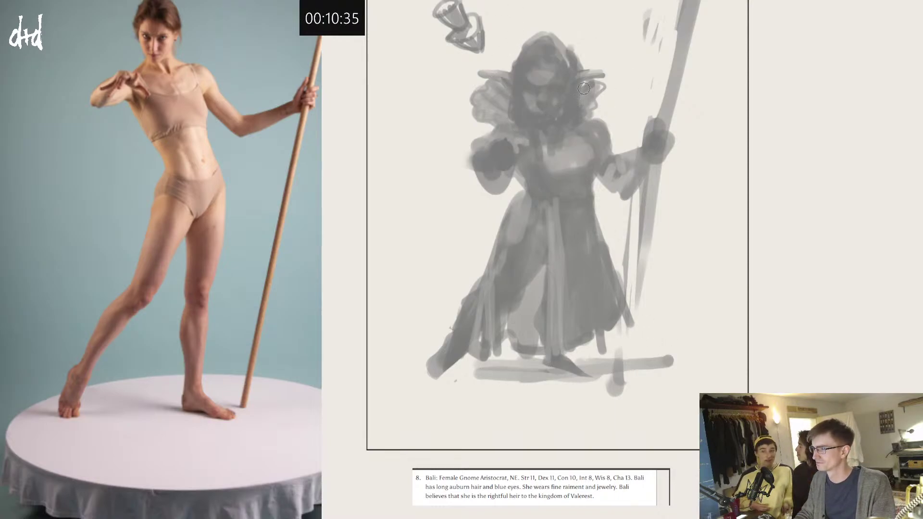
pyautogui.moveTo(588, 87); pyautogui.dragTo(578, 108)
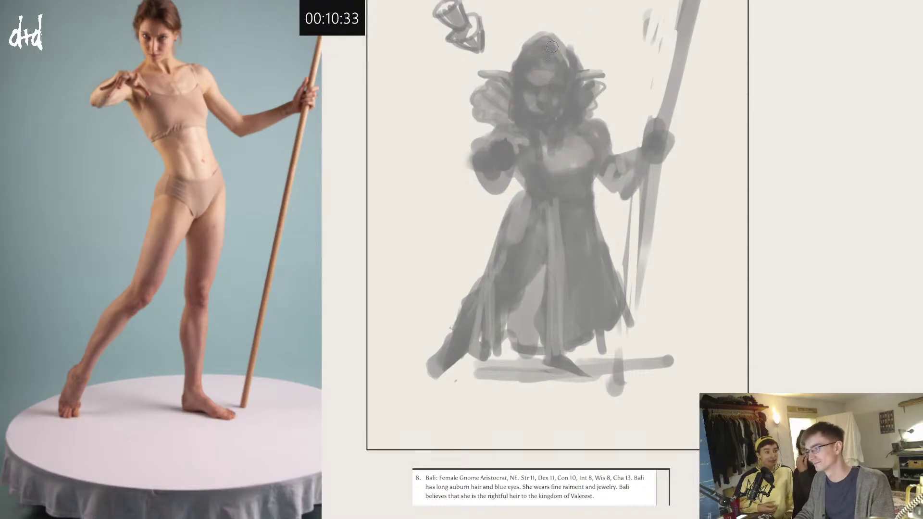
# Step: Compare the figure mirrored and unmirrored, lasso the head with ears and hair, and shift it slightly toward the staff
pyautogui.press('m')
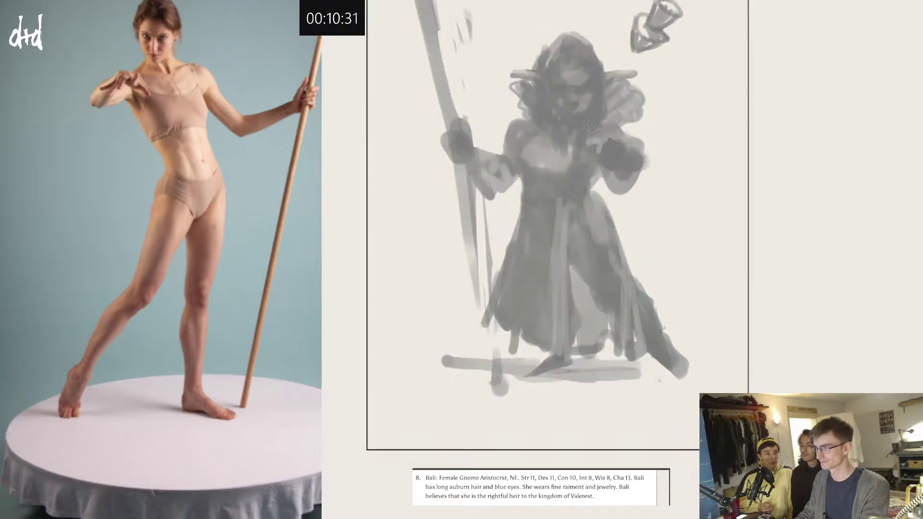
pyautogui.press('m')
pyautogui.press('m')
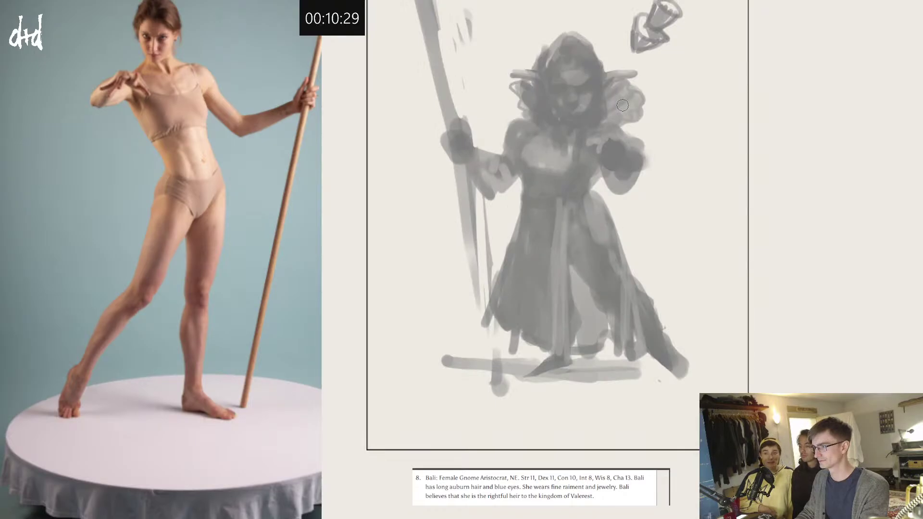
pyautogui.press('m')
pyautogui.press('l')
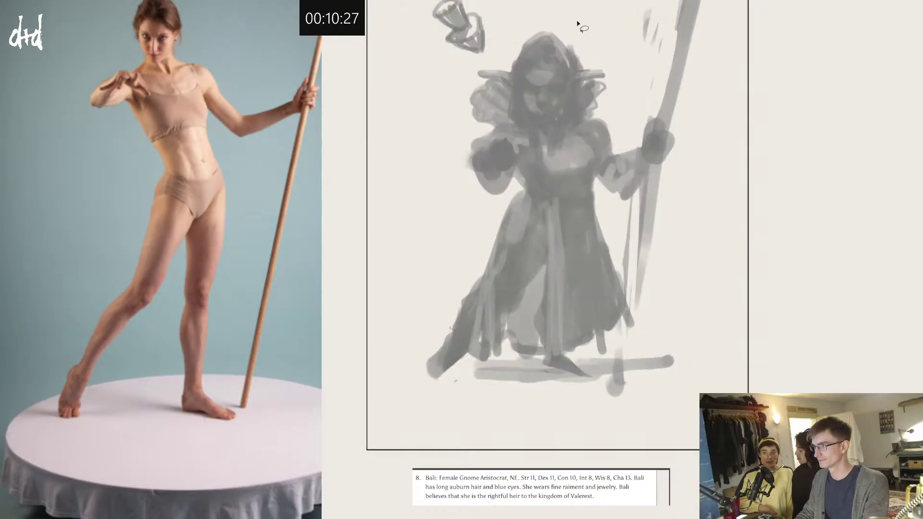
pyautogui.moveTo(577, 22)
pyautogui.mouseDown()
pyautogui.moveTo(476, 76)
pyautogui.moveTo(507, 89)
pyautogui.moveTo(504, 118)
pyautogui.moveTo(539, 155)
pyautogui.moveTo(543, 126)
pyautogui.moveTo(581, 129)
pyautogui.moveTo(595, 31)
pyautogui.moveTo(589, 27)
pyautogui.mouseUp()
pyautogui.moveTo(567, 85); pyautogui.dragTo(578, 87)
pyautogui.hotkey('ctrl', 'd')
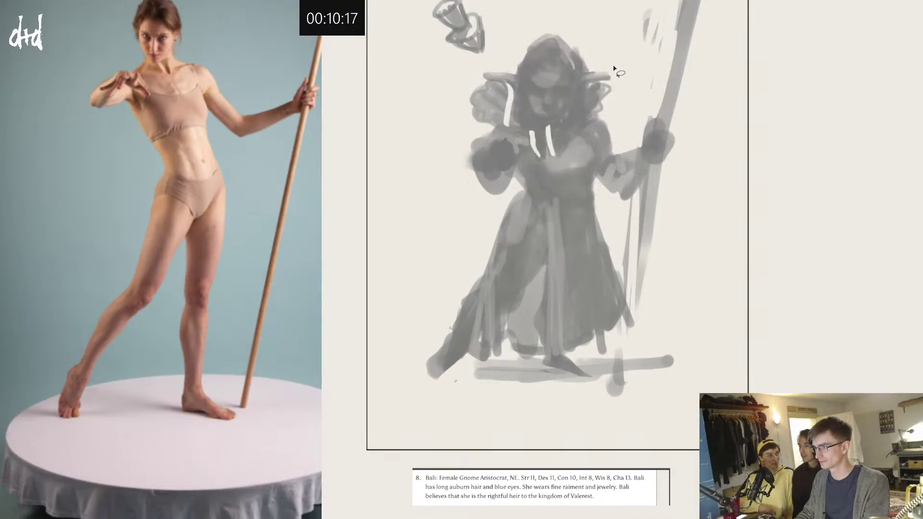
# Step: Check the head's placement on the body in a mirrored view and leave the head deselected
pyautogui.hotkey('ctrl', 'shift', 'h')
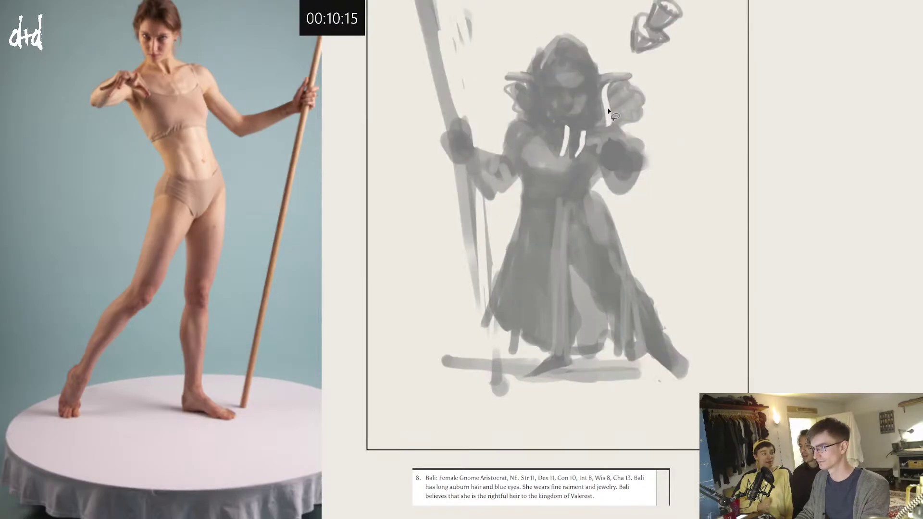
pyautogui.hotkey('ctrl', 'shift', 'h')
pyautogui.press('b')
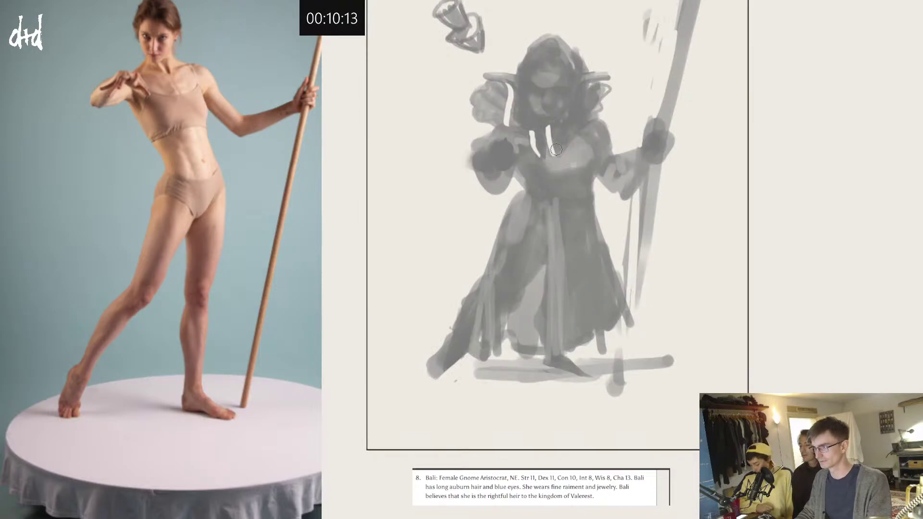
pyautogui.hotkey('ctrl', 'z')
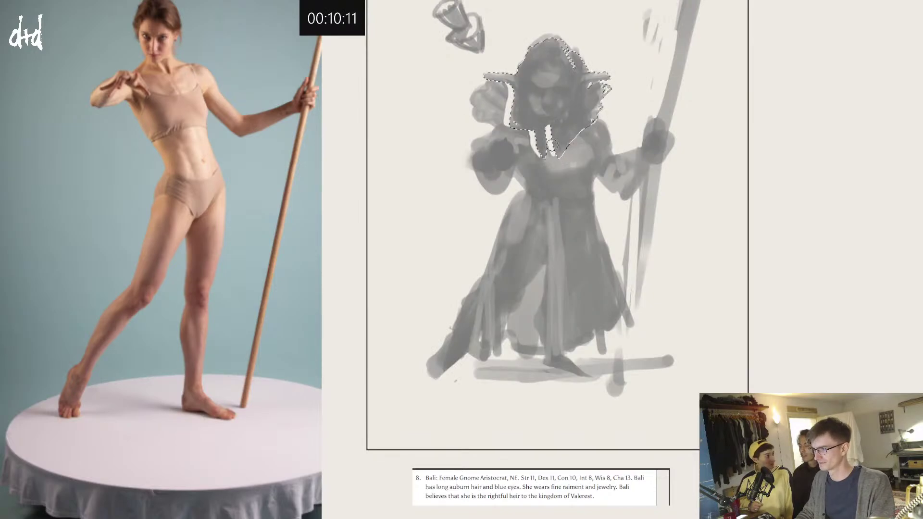
pyautogui.hotkey('ctrl', 'd')
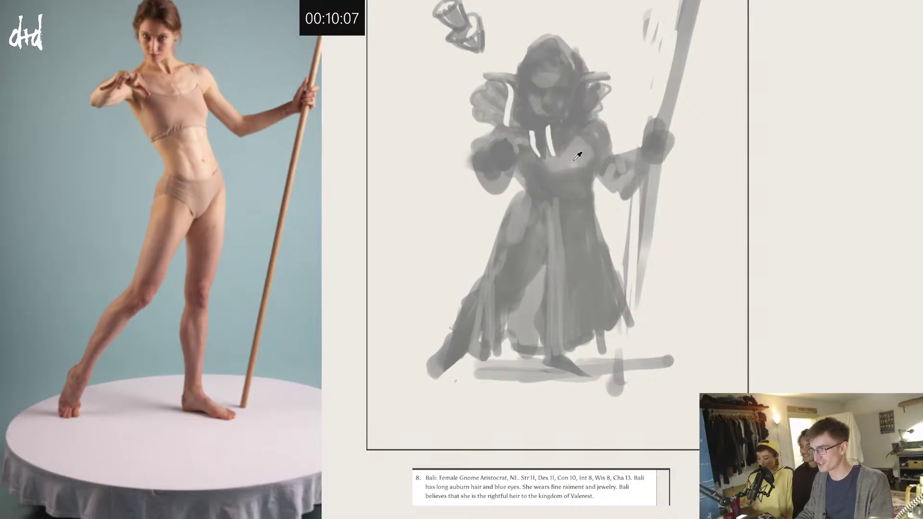
# Step: Fill the white gaps at the neck and beside the hair with sampled greys and repaint the collar ruffles on both sides
pyautogui.keyDown('alt'); pyautogui.click(563, 138); pyautogui.keyUp('alt')
pyautogui.moveTo(548, 134)
pyautogui.mouseDown()
pyautogui.moveTo(542, 156)
pyautogui.moveTo(532, 135)
pyautogui.moveTo(539, 151)
pyautogui.mouseUp()
pyautogui.keyDown('alt'); pyautogui.click(532, 157); pyautogui.keyUp('alt')
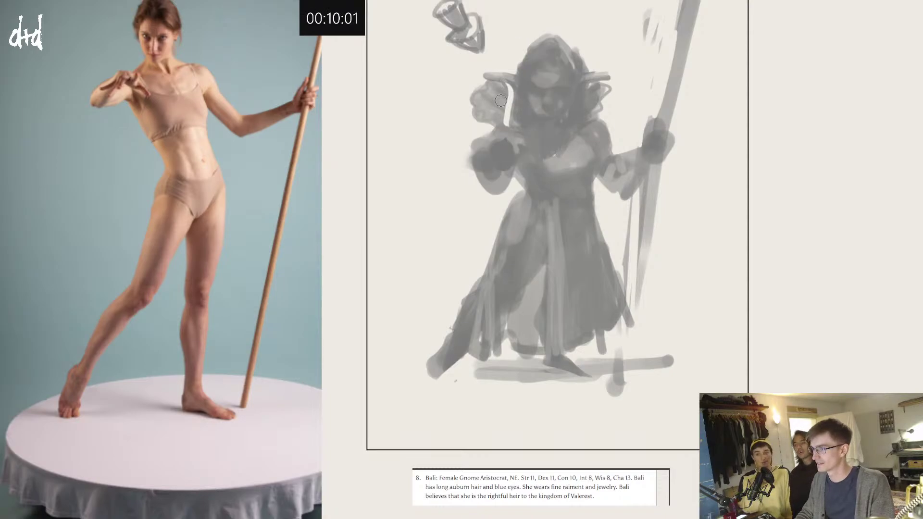
pyautogui.moveTo(505, 96)
pyautogui.mouseDown()
pyautogui.moveTo(507, 113)
pyautogui.moveTo(506, 88)
pyautogui.moveTo(505, 122)
pyautogui.moveTo(511, 91)
pyautogui.moveTo(508, 104)
pyautogui.mouseUp()
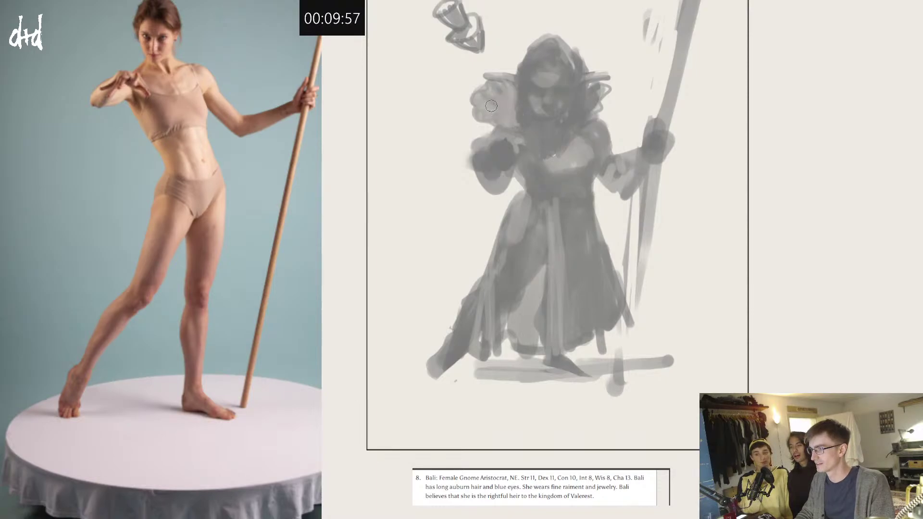
pyautogui.moveTo(502, 109)
pyautogui.mouseDown()
pyautogui.moveTo(513, 123)
pyautogui.moveTo(489, 117)
pyautogui.moveTo(513, 110)
pyautogui.moveTo(500, 90)
pyautogui.moveTo(530, 112)
pyautogui.mouseUp()
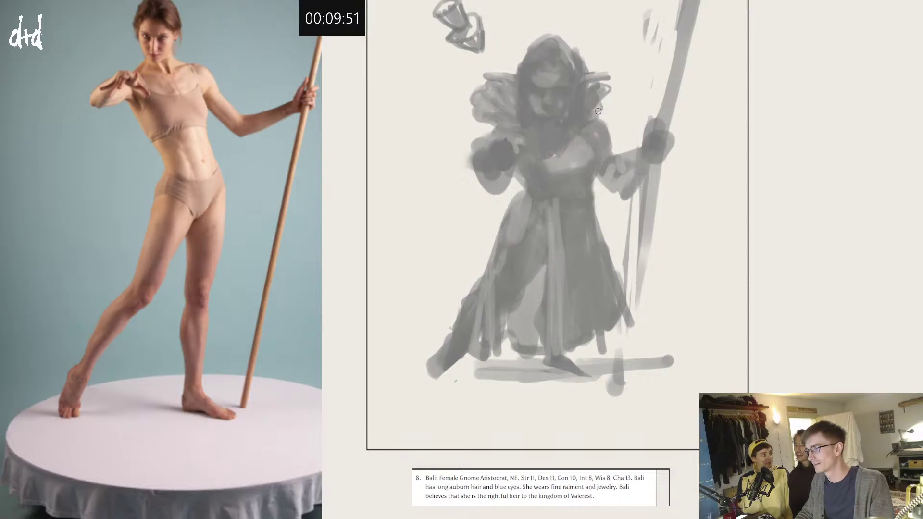
pyautogui.moveTo(598, 111); pyautogui.dragTo(603, 86)
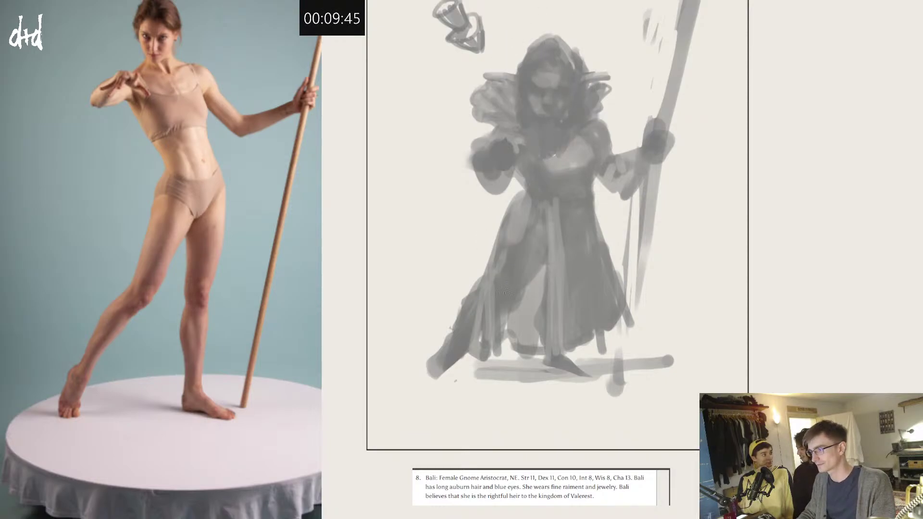
# Step: Close the skirt opening between the legs with vertical fold strokes in grey sampled from the skirt
pyautogui.keyDown('alt'); pyautogui.click(517, 291); pyautogui.keyUp('alt')
pyautogui.moveTo(504, 316)
pyautogui.mouseDown()
pyautogui.moveTo(512, 339)
pyautogui.moveTo(522, 296)
pyautogui.moveTo(527, 342)
pyautogui.mouseUp()
pyautogui.moveTo(540, 262); pyautogui.dragTo(542, 348)
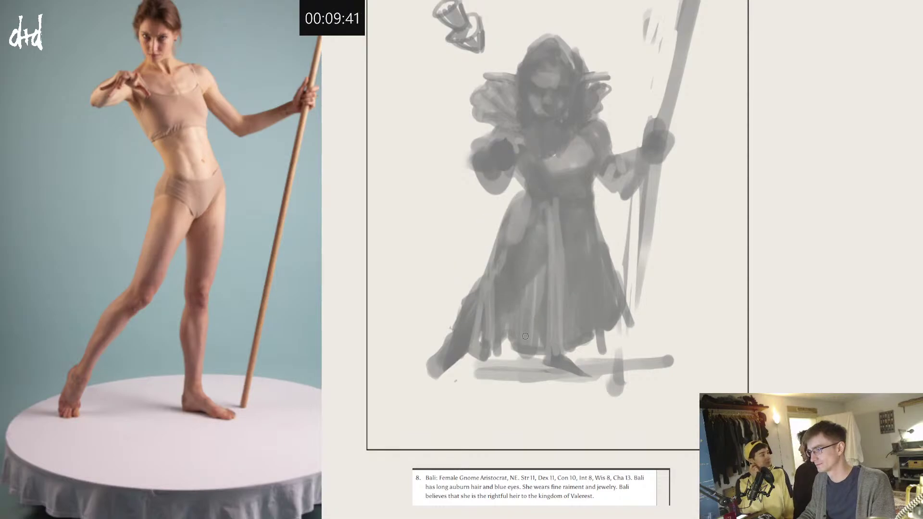
pyautogui.moveTo(543, 264); pyautogui.dragTo(531, 354)
pyautogui.moveTo(543, 291); pyautogui.dragTo(542, 348)
pyautogui.press('alt')
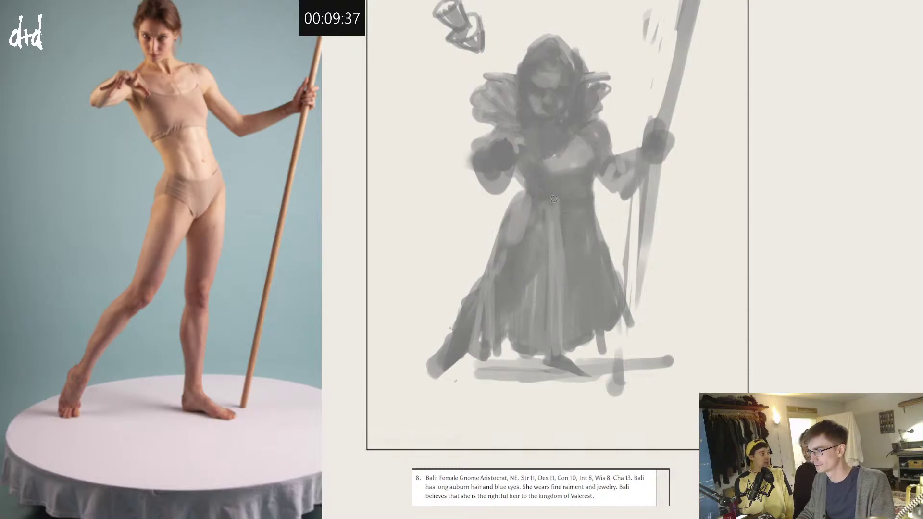
# Step: Paint folds over the upper skirt and extended leg, and darken the inside of the sleeve on the staff arm
pyautogui.moveTo(553, 218); pyautogui.dragTo(555, 279)
pyautogui.moveTo(529, 208); pyautogui.dragTo(514, 242)
pyautogui.moveTo(521, 206)
pyautogui.mouseDown()
pyautogui.moveTo(514, 260)
pyautogui.moveTo(534, 245)
pyautogui.moveTo(535, 261)
pyautogui.mouseUp()
pyautogui.moveTo(551, 220); pyautogui.dragTo(542, 275)
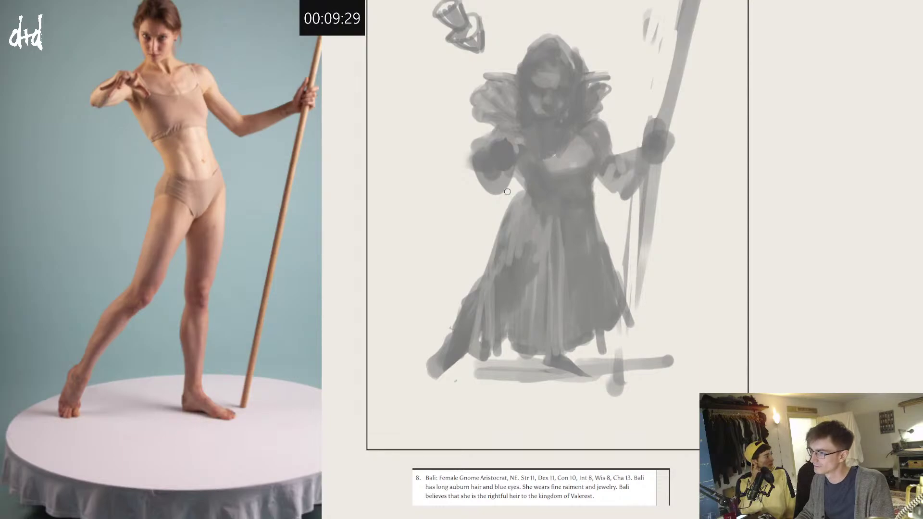
pyautogui.moveTo(480, 288); pyautogui.dragTo(436, 359)
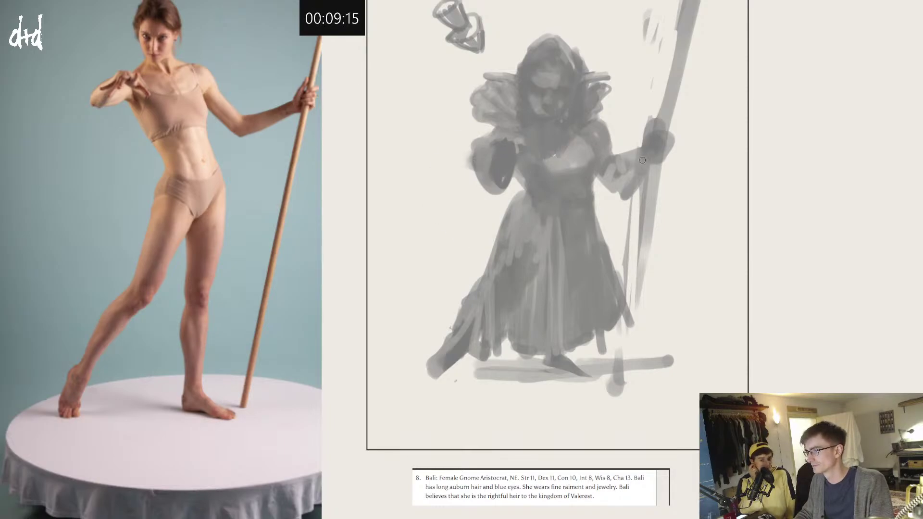
pyautogui.moveTo(645, 159); pyautogui.dragTo(626, 195)
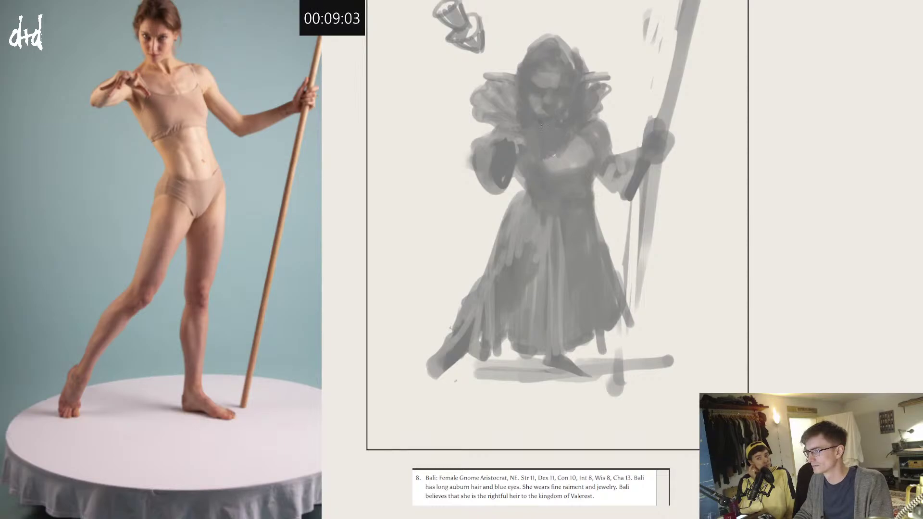
# Step: Add dark chin shadow, eyes, brows, nose, mouth and hairline, and define the ears, raised fingers and staff-side shoulder
pyautogui.moveTo(556, 125); pyautogui.dragTo(545, 126)
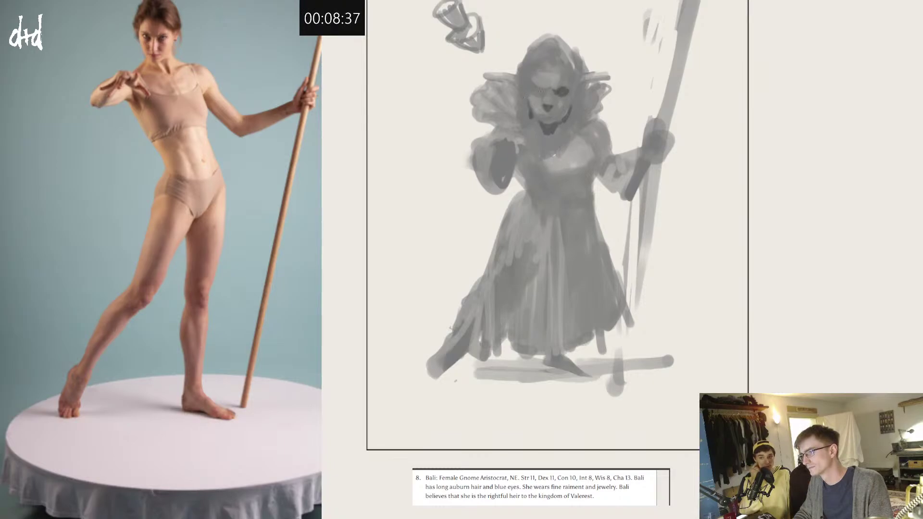
pyautogui.moveTo(540, 97); pyautogui.dragTo(540, 95)
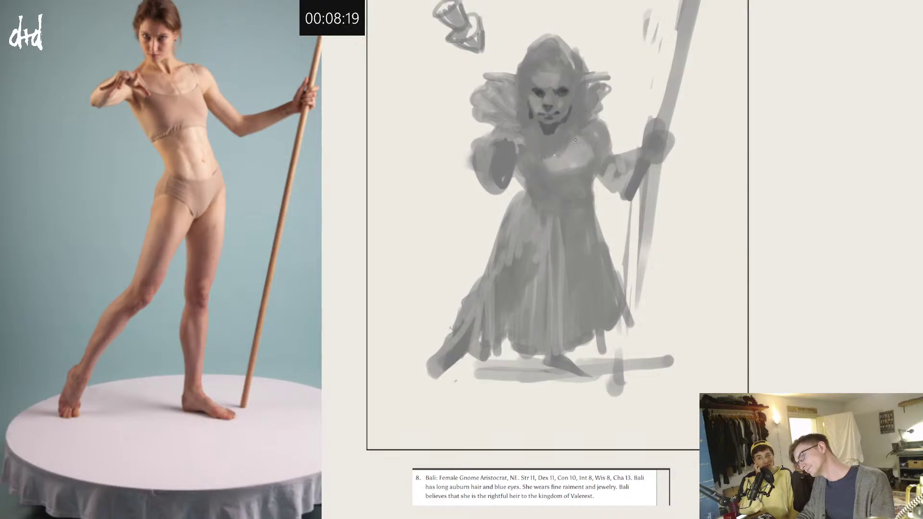
pyautogui.moveTo(597, 119)
pyautogui.mouseDown()
pyautogui.moveTo(575, 136)
pyautogui.moveTo(595, 123)
pyautogui.mouseUp()
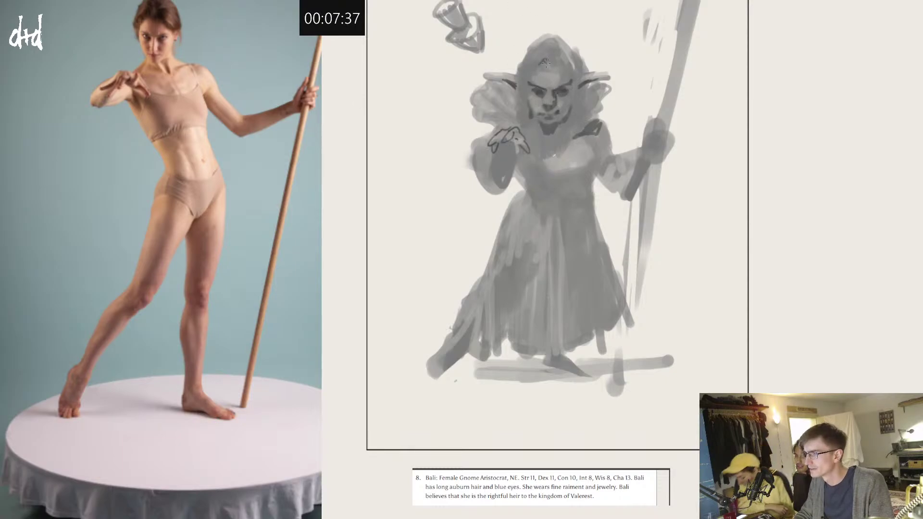
pyautogui.moveTo(546, 63)
pyautogui.mouseDown()
pyautogui.moveTo(534, 73)
pyautogui.moveTo(556, 64)
pyautogui.mouseUp()
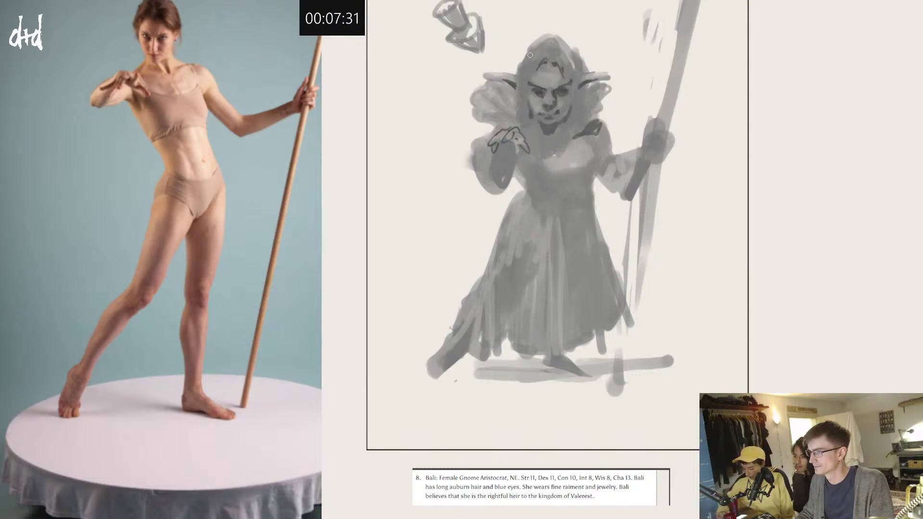
# Step: Deepen the openings of both sleeves with dark grey beneath the raised hand and the staff forearm
pyautogui.moveTo(502, 143)
pyautogui.mouseDown()
pyautogui.moveTo(492, 180)
pyautogui.moveTo(510, 144)
pyautogui.moveTo(504, 191)
pyautogui.mouseUp()
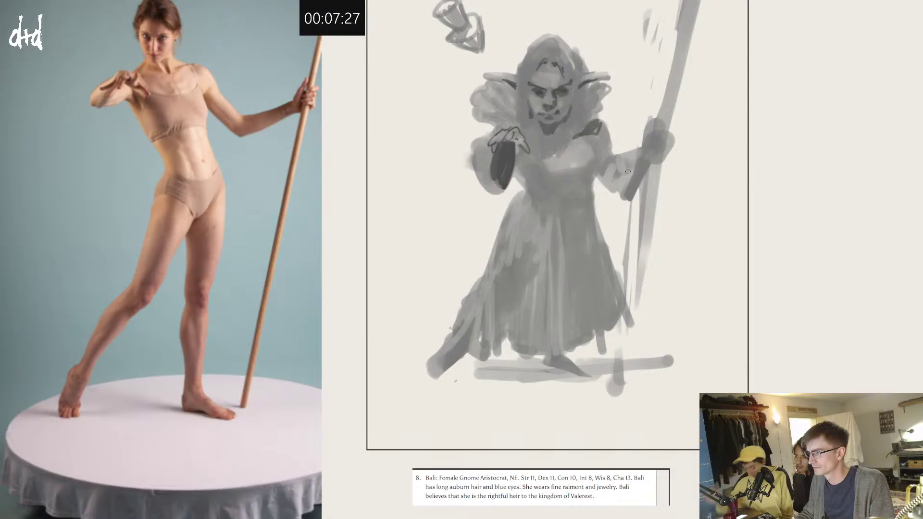
pyautogui.moveTo(646, 160); pyautogui.dragTo(632, 191)
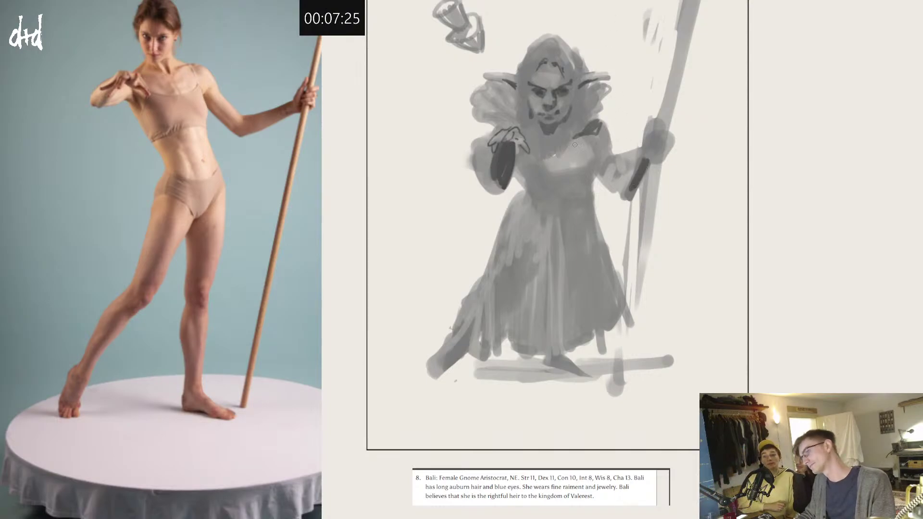
# Step: Paint a dark belt around the gown's waist and darken the front foot, checking the figure in a mirrored view
pyautogui.moveTo(528, 192)
pyautogui.mouseDown()
pyautogui.moveTo(585, 197)
pyautogui.moveTo(532, 200)
pyautogui.moveTo(544, 208)
pyautogui.moveTo(587, 197)
pyautogui.moveTo(538, 200)
pyautogui.moveTo(567, 208)
pyautogui.moveTo(594, 192)
pyautogui.moveTo(579, 208)
pyautogui.moveTo(539, 204)
pyautogui.moveTo(522, 193)
pyautogui.mouseUp()
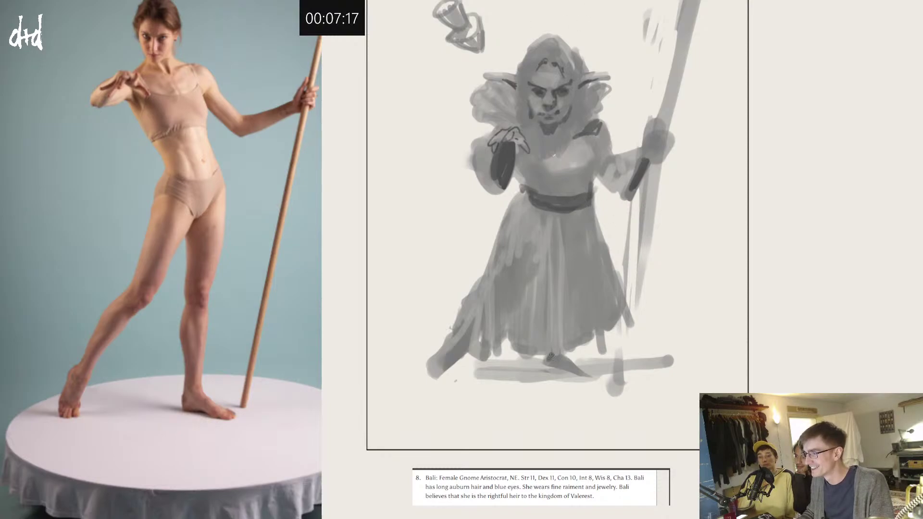
pyautogui.moveTo(551, 355); pyautogui.dragTo(585, 375)
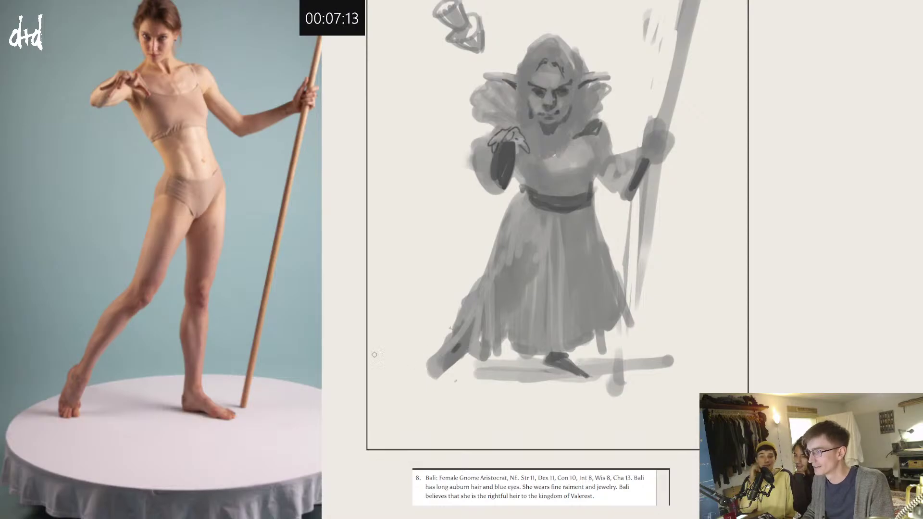
pyautogui.press('m')
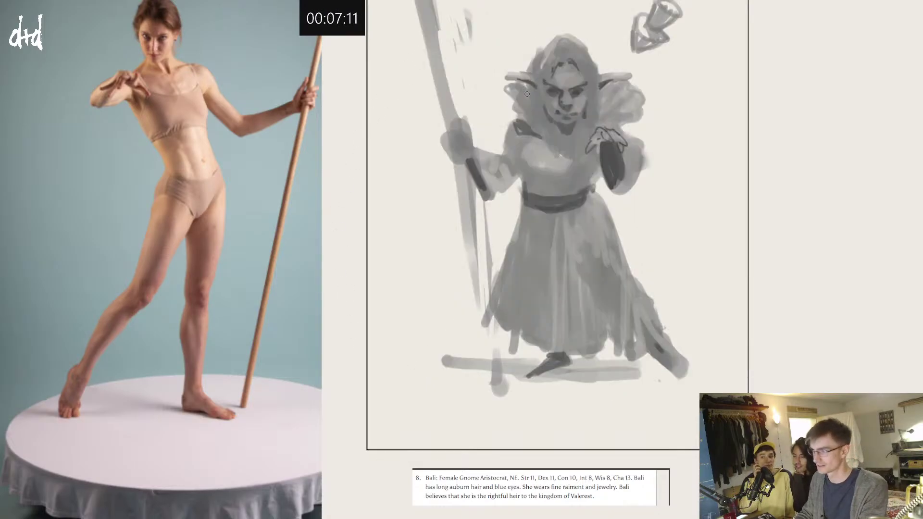
pyautogui.press('m')
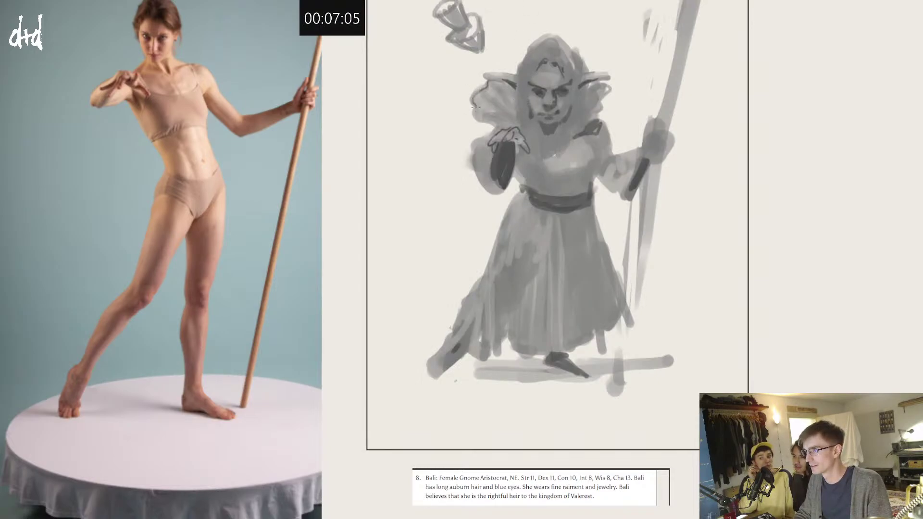
# Step: Outline the scalloped collar beside both ears, define the hair edge around the face, and draw a curved necklace on the chest
pyautogui.moveTo(600, 81)
pyautogui.mouseDown()
pyautogui.moveTo(608, 109)
pyautogui.moveTo(601, 114)
pyautogui.mouseUp()
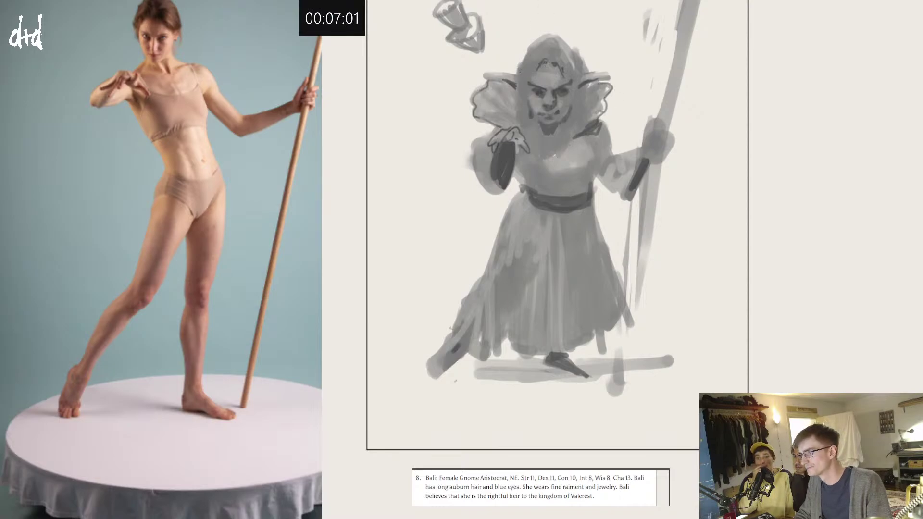
pyautogui.moveTo(550, 64)
pyautogui.mouseDown()
pyautogui.moveTo(536, 71)
pyautogui.moveTo(532, 99)
pyautogui.mouseUp()
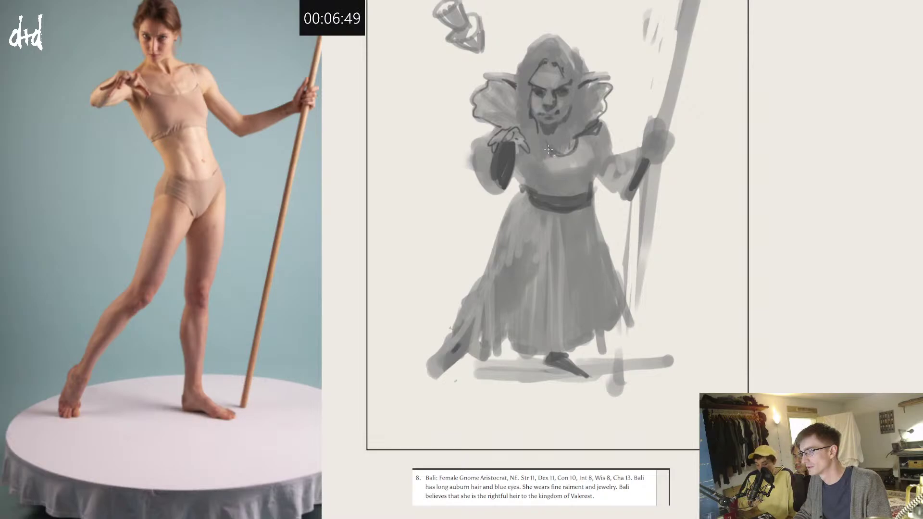
pyautogui.moveTo(552, 156); pyautogui.dragTo(566, 157)
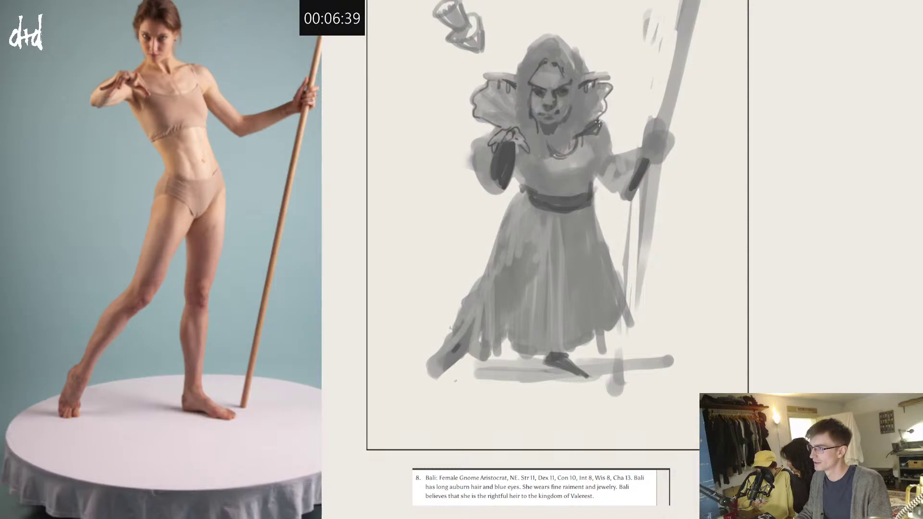
# Step: Outline the puffed shoulders on both sides and draw the bodice's side contour and fold lines above the belt
pyautogui.moveTo(600, 120); pyautogui.dragTo(616, 156)
pyautogui.moveTo(495, 122); pyautogui.dragTo(485, 141)
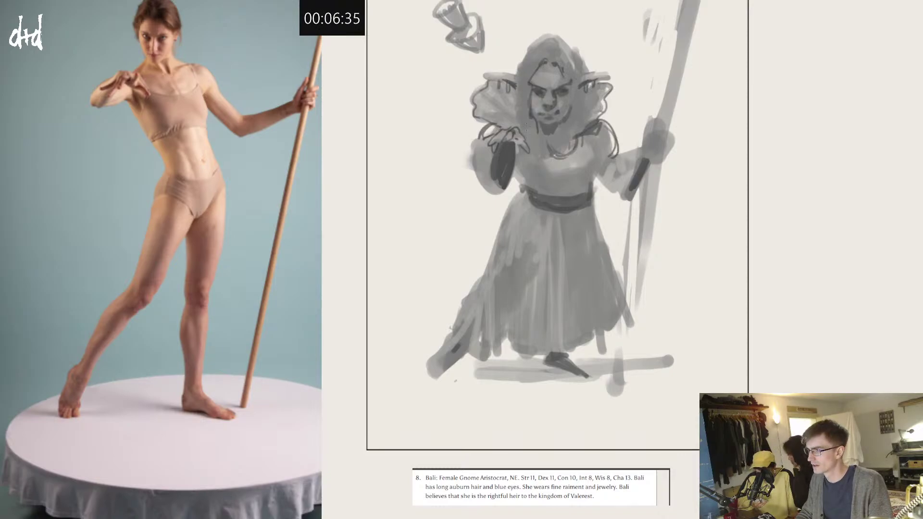
pyautogui.moveTo(600, 156)
pyautogui.mouseDown()
pyautogui.moveTo(585, 194)
pyautogui.moveTo(545, 193)
pyautogui.mouseUp()
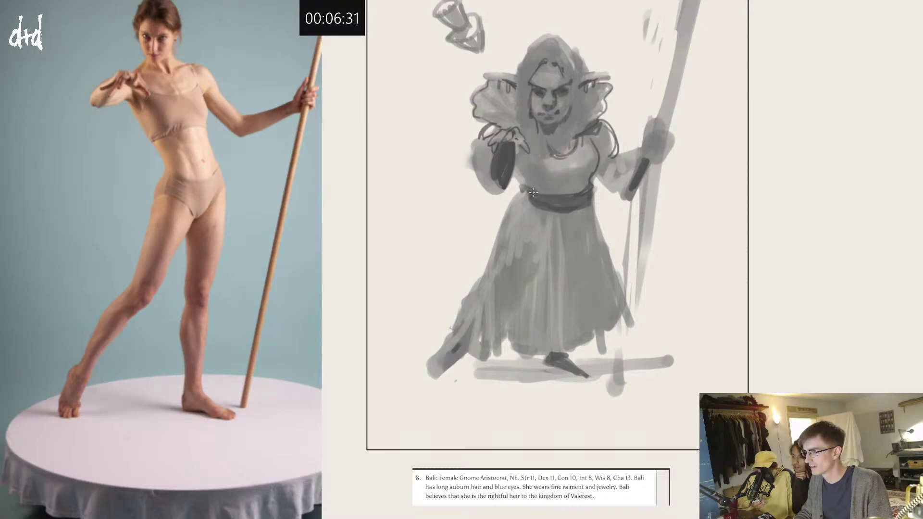
pyautogui.moveTo(582, 170)
pyautogui.mouseDown()
pyautogui.moveTo(551, 193)
pyautogui.moveTo(502, 194)
pyautogui.moveTo(514, 171)
pyautogui.moveTo(525, 187)
pyautogui.mouseUp()
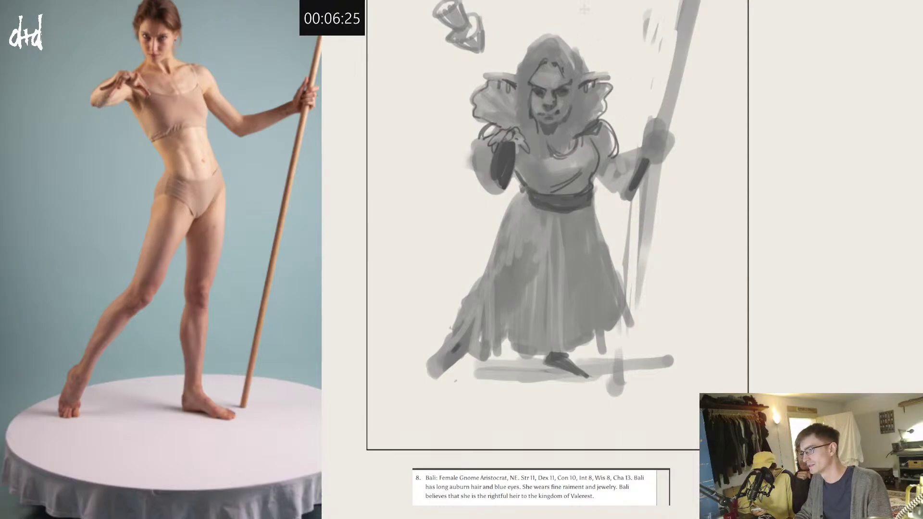
# Step: Draw radiating pleats in the collar, outline the crown of the hair, and shade the collar behind the hair on the staff side
pyautogui.moveTo(487, 114); pyautogui.dragTo(511, 126)
pyautogui.moveTo(484, 95); pyautogui.dragTo(510, 123)
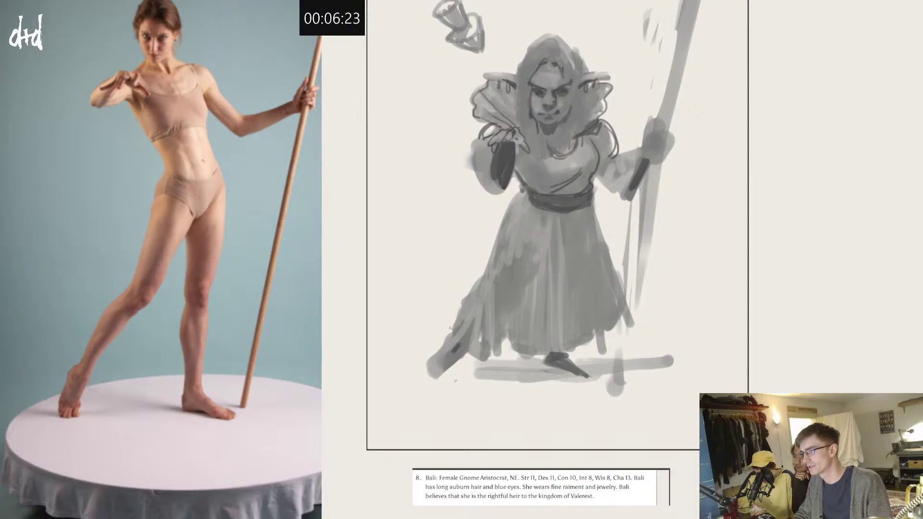
pyautogui.moveTo(495, 91)
pyautogui.mouseDown()
pyautogui.moveTo(511, 117)
pyautogui.moveTo(518, 111)
pyautogui.mouseUp()
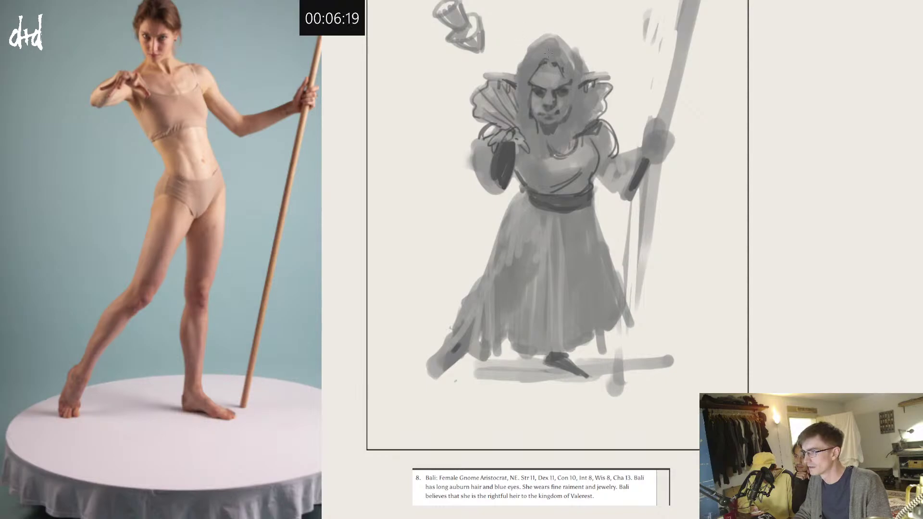
pyautogui.moveTo(531, 52)
pyautogui.mouseDown()
pyautogui.moveTo(545, 43)
pyautogui.moveTo(576, 51)
pyautogui.moveTo(587, 70)
pyautogui.moveTo(583, 124)
pyautogui.moveTo(604, 106)
pyautogui.moveTo(600, 87)
pyautogui.mouseUp()
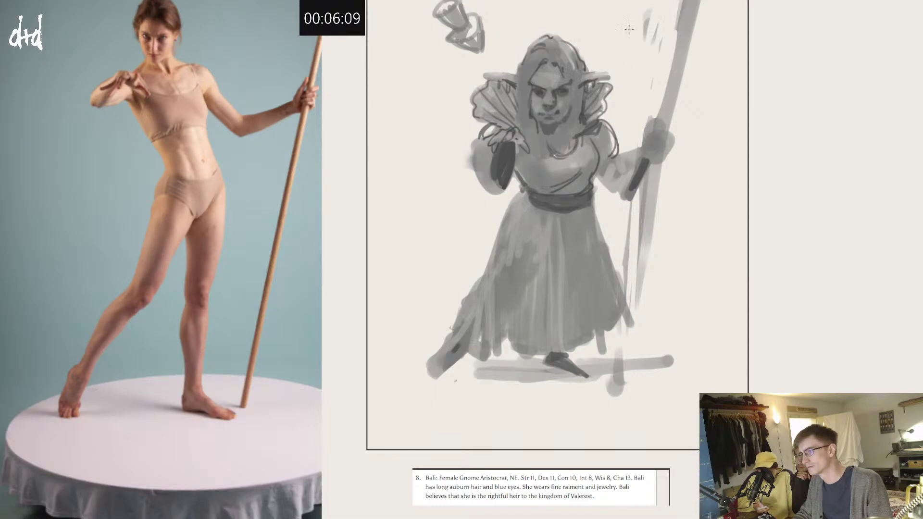
pyautogui.moveTo(587, 94)
pyautogui.mouseDown()
pyautogui.moveTo(584, 119)
pyautogui.moveTo(593, 102)
pyautogui.moveTo(596, 112)
pyautogui.mouseUp()
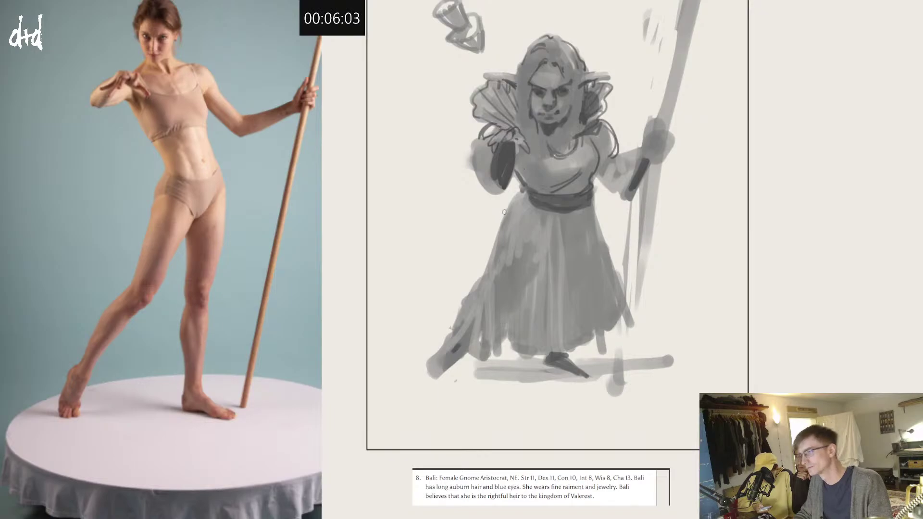
# Step: Rework the chin and jaw below the mouth with greys sampled from the face
pyautogui.keyDown('alt'); pyautogui.click(561, 120); pyautogui.keyUp('alt')
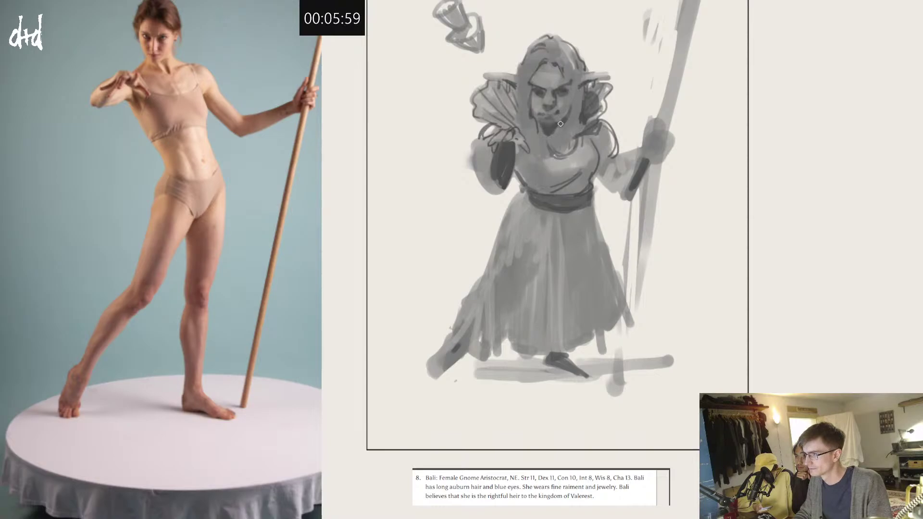
pyautogui.keyDown('alt'); pyautogui.click(537, 105); pyautogui.keyUp('alt')
pyautogui.moveTo(543, 123); pyautogui.dragTo(556, 120)
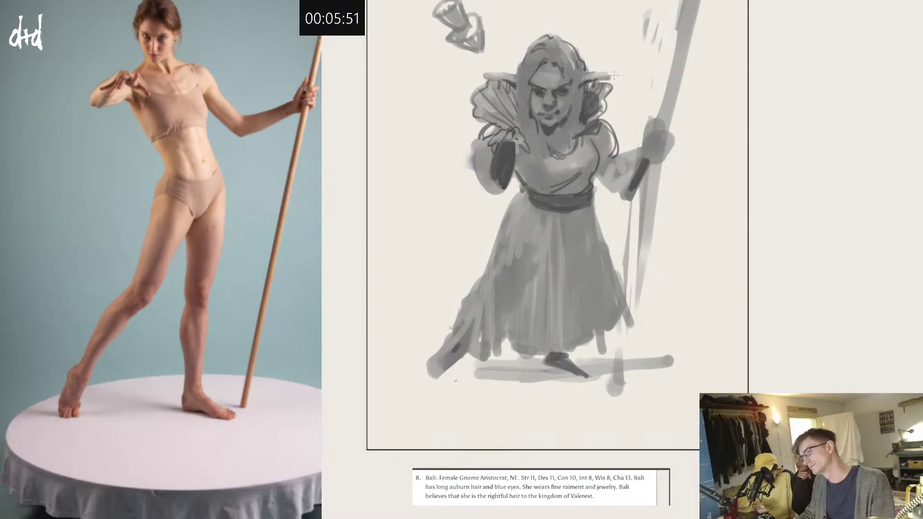
# Step: Outline the thumb side of the staff hand in sampled dark grey, redoing its last strokes, and draw wavy hair strands over the chest
pyautogui.keyDown('alt'); pyautogui.click(644, 162); pyautogui.keyUp('alt')
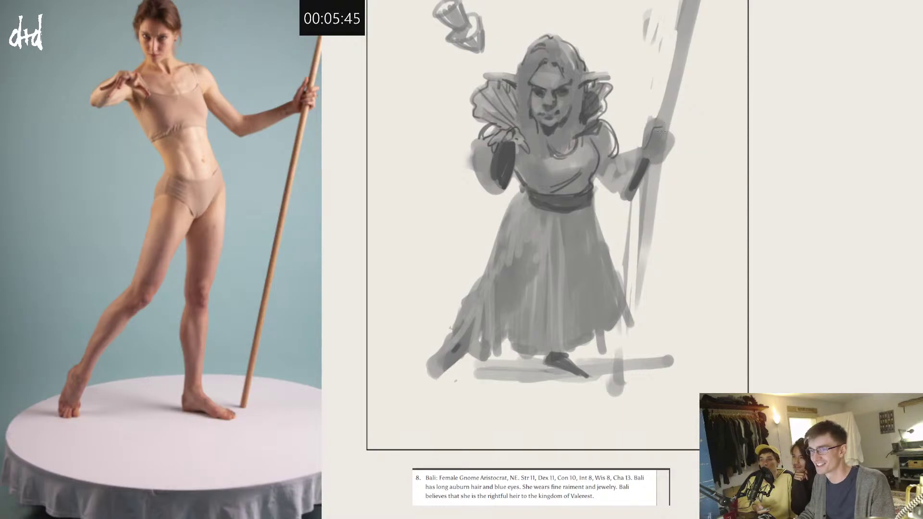
pyautogui.moveTo(661, 128)
pyautogui.mouseDown()
pyautogui.moveTo(668, 122)
pyautogui.moveTo(664, 131)
pyautogui.mouseUp()
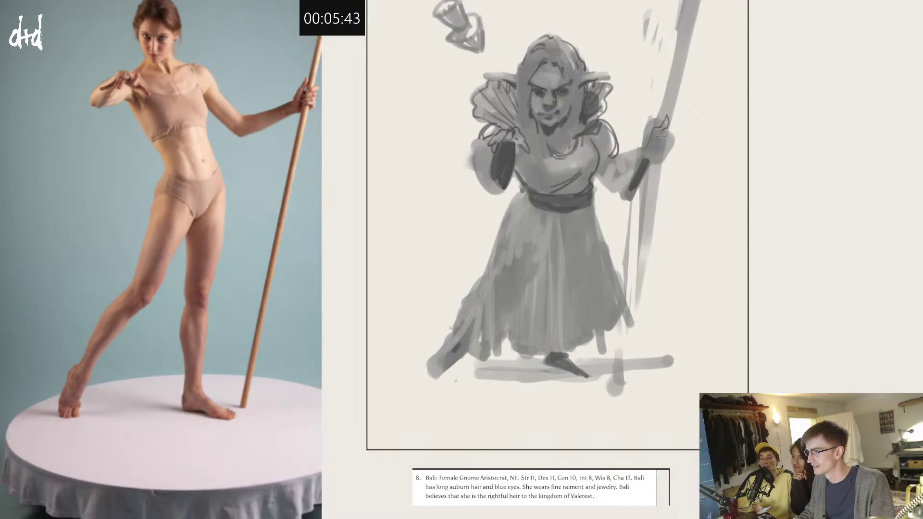
pyautogui.hotkey('ctrl', 'z')
pyautogui.hotkey('ctrl', 'z')
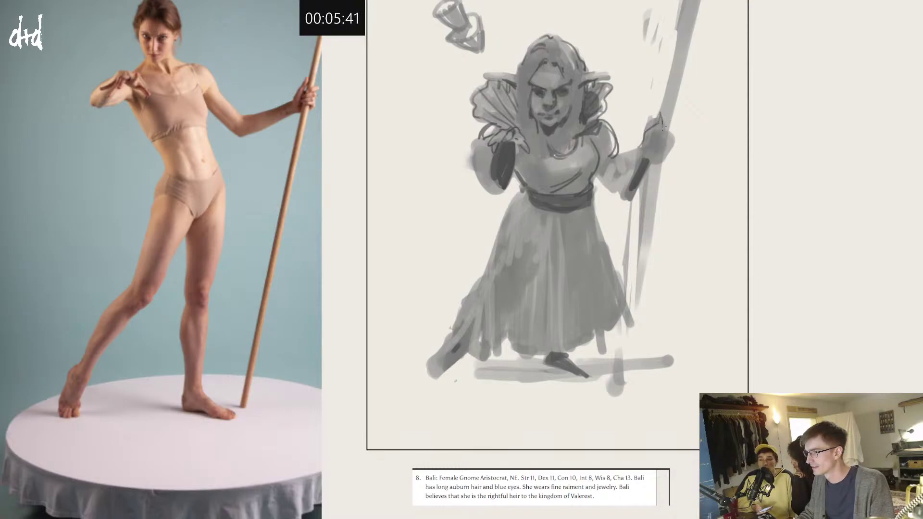
pyautogui.moveTo(662, 126); pyautogui.dragTo(648, 142)
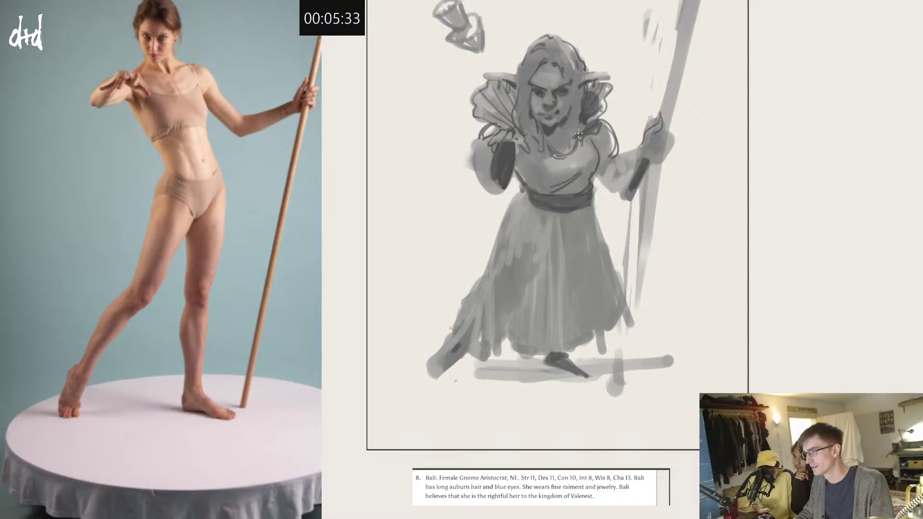
pyautogui.moveTo(560, 125); pyautogui.dragTo(574, 155)
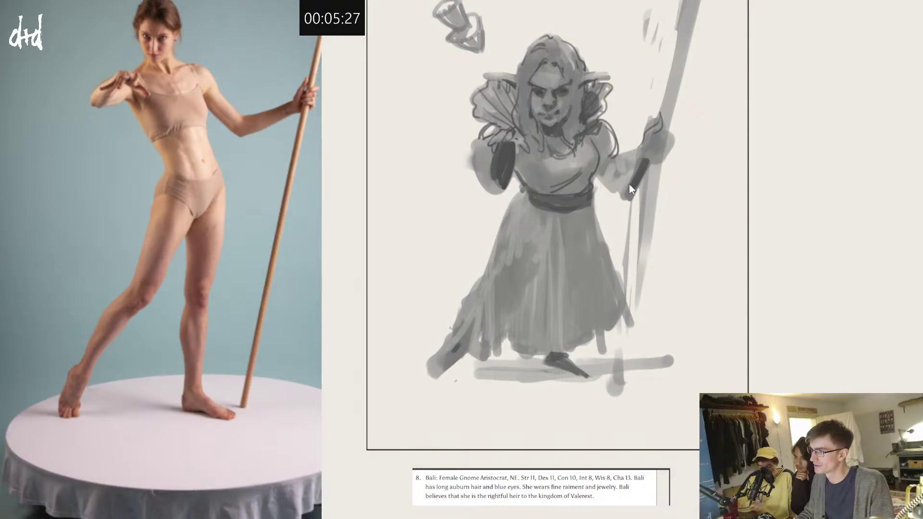
# Step: Shade the skirt below the belt and down its staff side with darker folds, and darken the puffed shoulders
pyautogui.moveTo(553, 192)
pyautogui.mouseDown()
pyautogui.moveTo(568, 191)
pyautogui.moveTo(589, 165)
pyautogui.moveTo(571, 190)
pyautogui.moveTo(527, 190)
pyautogui.moveTo(538, 219)
pyautogui.moveTo(544, 212)
pyautogui.moveTo(570, 220)
pyautogui.moveTo(563, 234)
pyautogui.moveTo(568, 219)
pyautogui.moveTo(612, 303)
pyautogui.mouseUp()
pyautogui.moveTo(587, 211); pyautogui.dragTo(624, 312)
pyautogui.moveTo(582, 214)
pyautogui.mouseDown()
pyautogui.moveTo(598, 323)
pyautogui.moveTo(610, 321)
pyautogui.mouseUp()
pyautogui.moveTo(594, 225)
pyautogui.mouseDown()
pyautogui.moveTo(615, 313)
pyautogui.moveTo(574, 349)
pyautogui.mouseUp()
pyautogui.moveTo(579, 266); pyautogui.dragTo(586, 320)
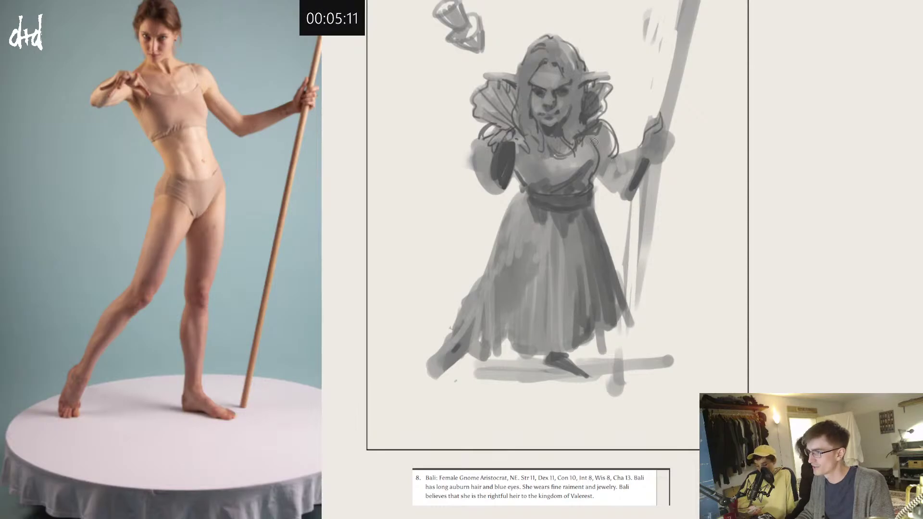
pyautogui.moveTo(597, 128)
pyautogui.mouseDown()
pyautogui.moveTo(607, 159)
pyautogui.moveTo(600, 166)
pyautogui.mouseUp()
pyautogui.moveTo(491, 130); pyautogui.dragTo(484, 139)
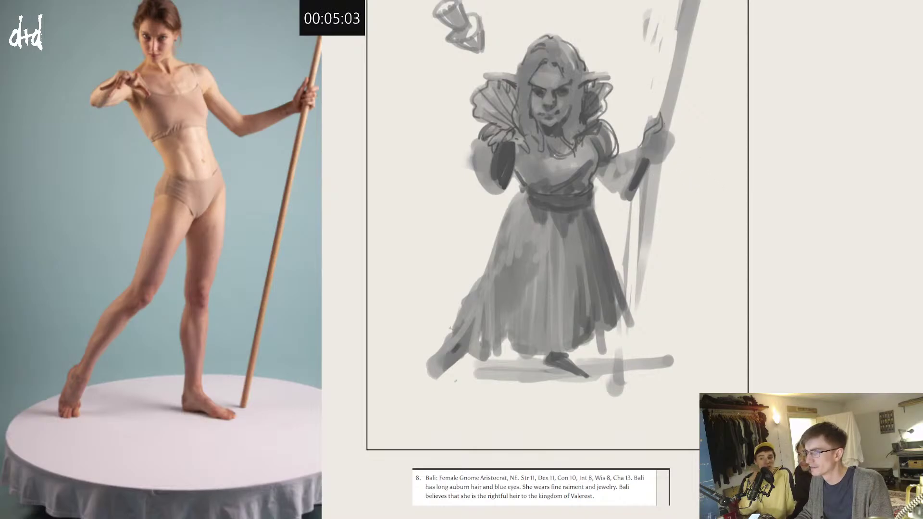
# Step: Draw the fingers gripping the staff and define both edges of the staff just above the hand
pyautogui.moveTo(660, 134)
pyautogui.mouseDown()
pyautogui.moveTo(669, 138)
pyautogui.moveTo(654, 156)
pyautogui.mouseUp()
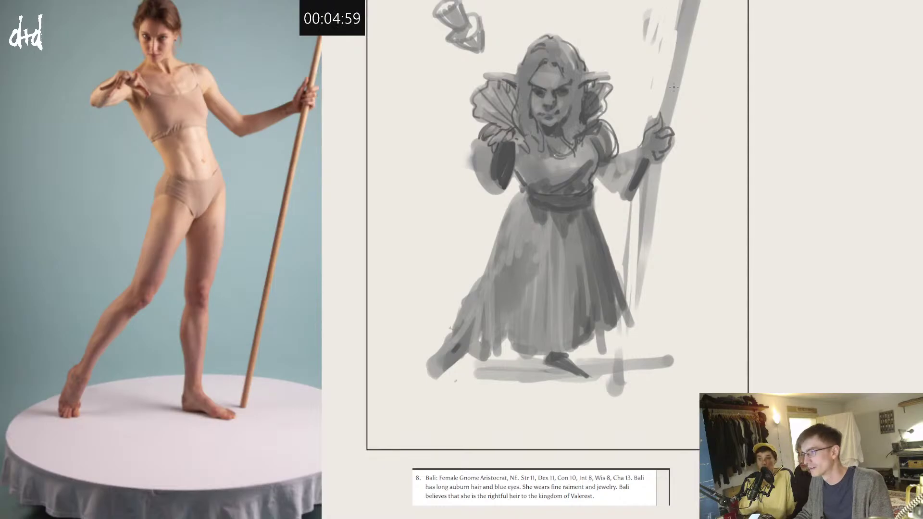
pyautogui.moveTo(675, 44); pyautogui.dragTo(662, 120)
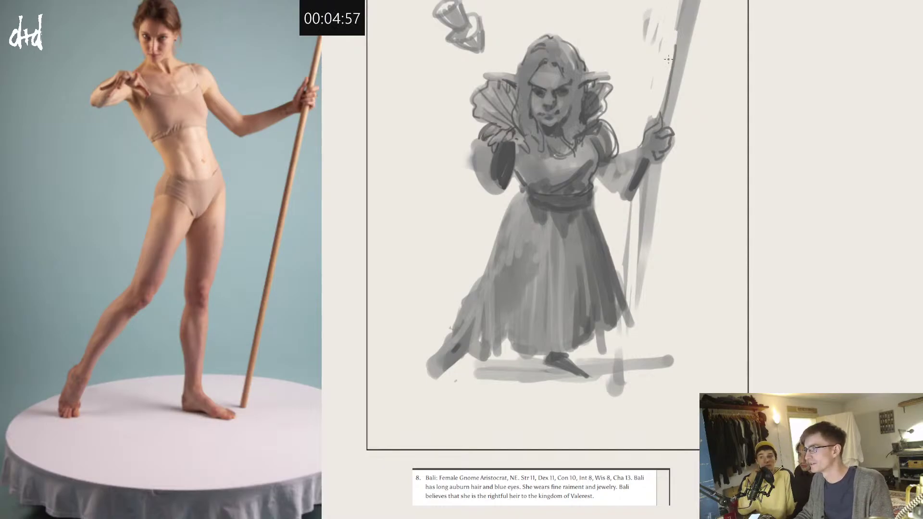
pyautogui.moveTo(681, 63); pyautogui.dragTo(664, 122)
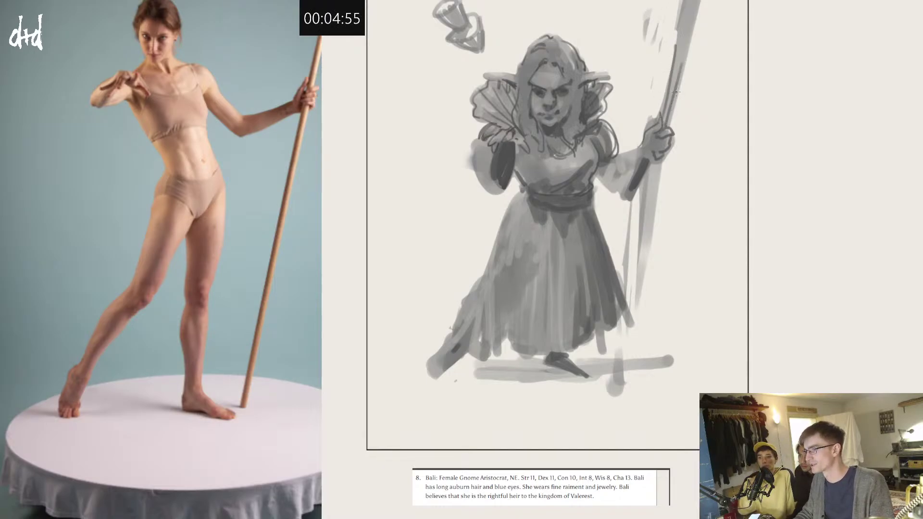
pyautogui.moveTo(675, 92); pyautogui.dragTo(666, 126)
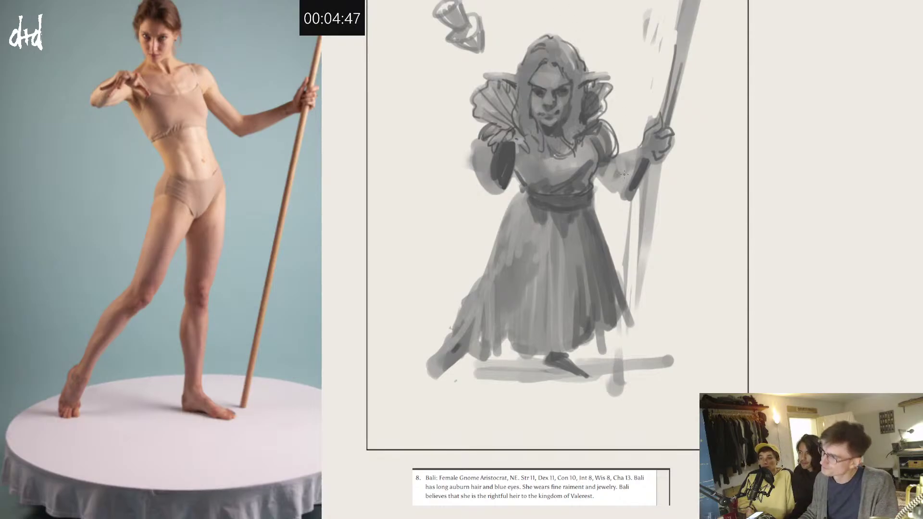
# Step: Darken the skirt's outer edge, trailing-leg folds and hem, and add dark strands to the staff side of the hair
pyautogui.moveTo(528, 193); pyautogui.dragTo(485, 265)
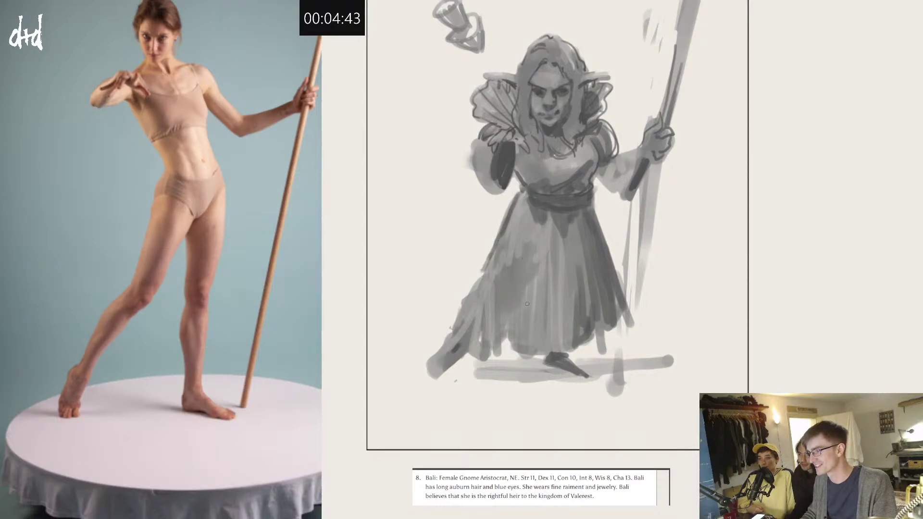
pyautogui.moveTo(478, 312); pyautogui.dragTo(483, 348)
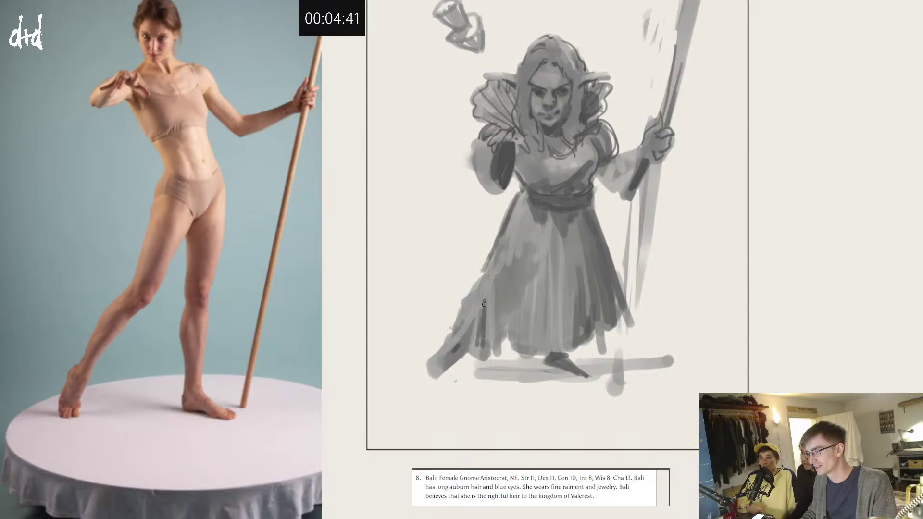
pyautogui.moveTo(504, 282); pyautogui.dragTo(499, 321)
pyautogui.moveTo(499, 349); pyautogui.dragTo(501, 310)
pyautogui.moveTo(508, 308)
pyautogui.mouseDown()
pyautogui.moveTo(505, 345)
pyautogui.moveTo(572, 356)
pyautogui.mouseUp()
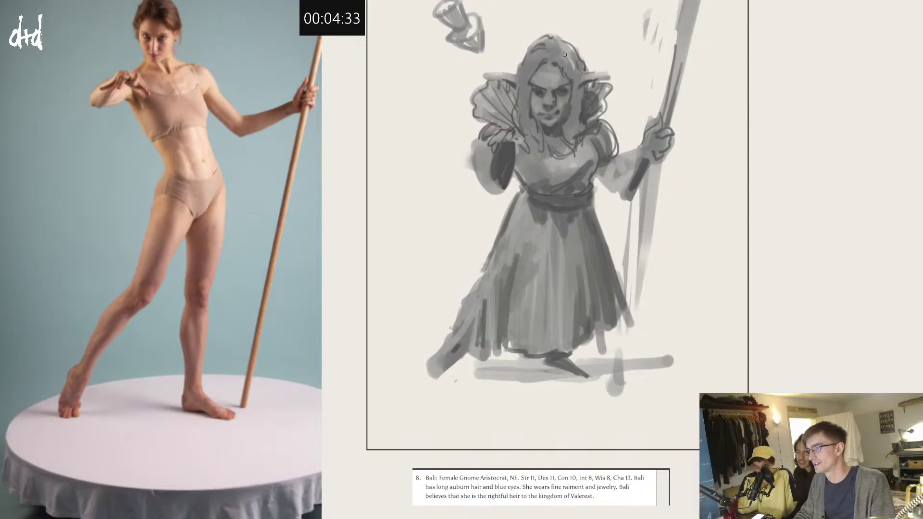
pyautogui.moveTo(560, 39)
pyautogui.mouseDown()
pyautogui.moveTo(576, 64)
pyautogui.moveTo(576, 119)
pyautogui.mouseUp()
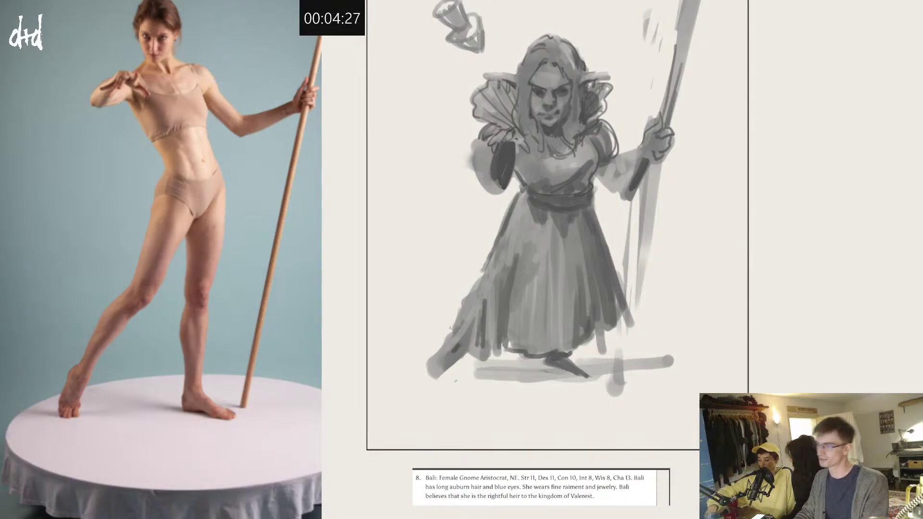
# Step: Touch up the gnome's eye sockets and shade around the nose tip with greys sampled from the face
pyautogui.moveTo(643, 110); pyautogui.dragTo(581, 115)
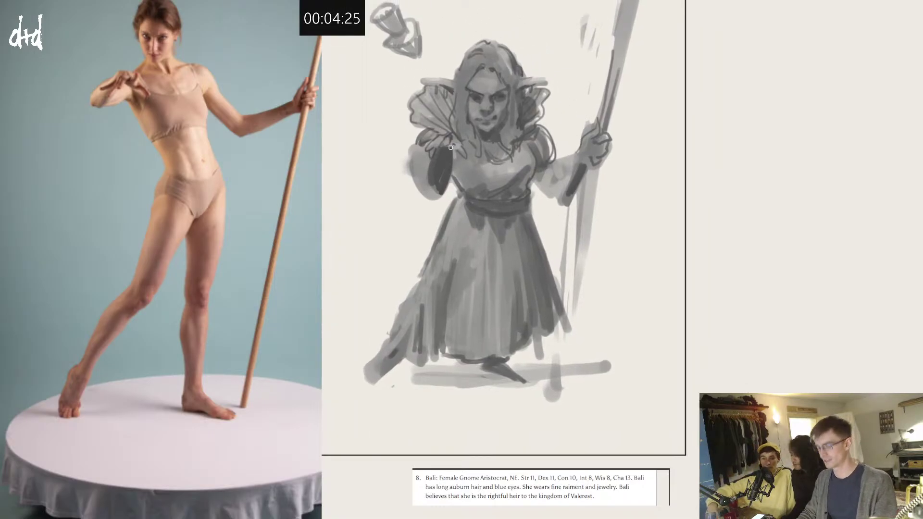
pyautogui.keyDown('alt'); pyautogui.click(439, 142); pyautogui.keyUp('alt')
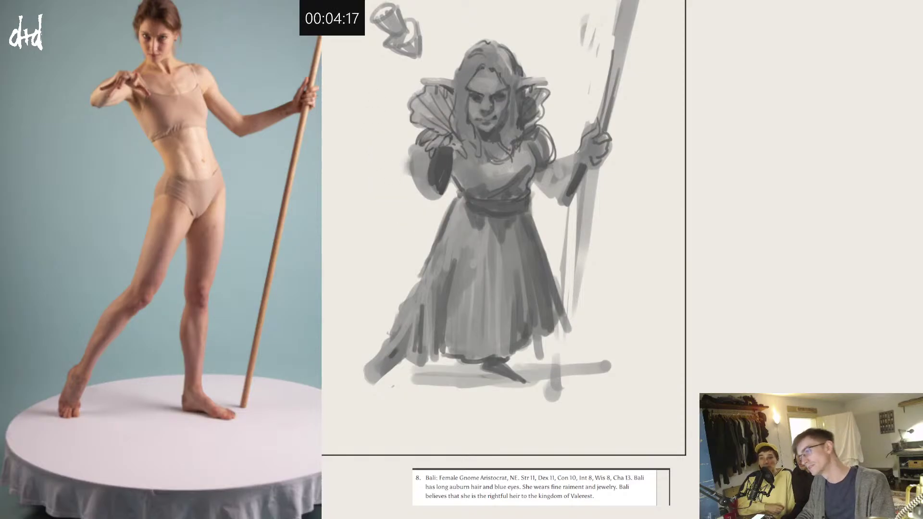
pyautogui.moveTo(487, 99); pyautogui.dragTo(605, 119)
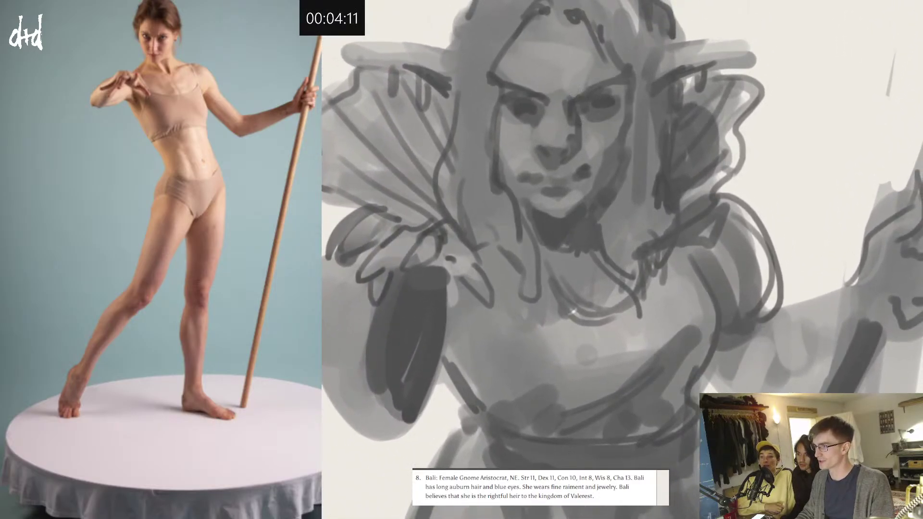
pyautogui.keyDown('alt'); pyautogui.click(598, 116); pyautogui.keyUp('alt')
pyautogui.keyDown('alt'); pyautogui.click(607, 124); pyautogui.keyUp('alt')
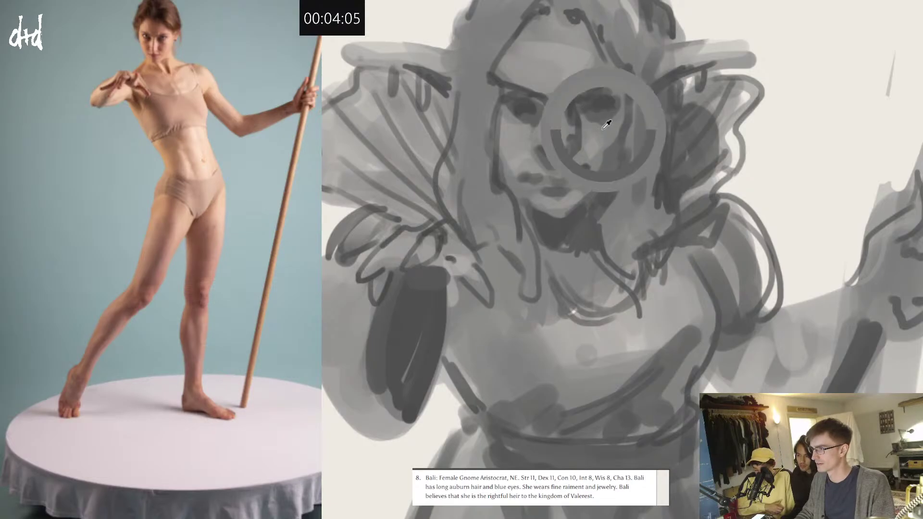
pyautogui.keyDown('alt'); pyautogui.click(618, 99); pyautogui.keyUp('alt')
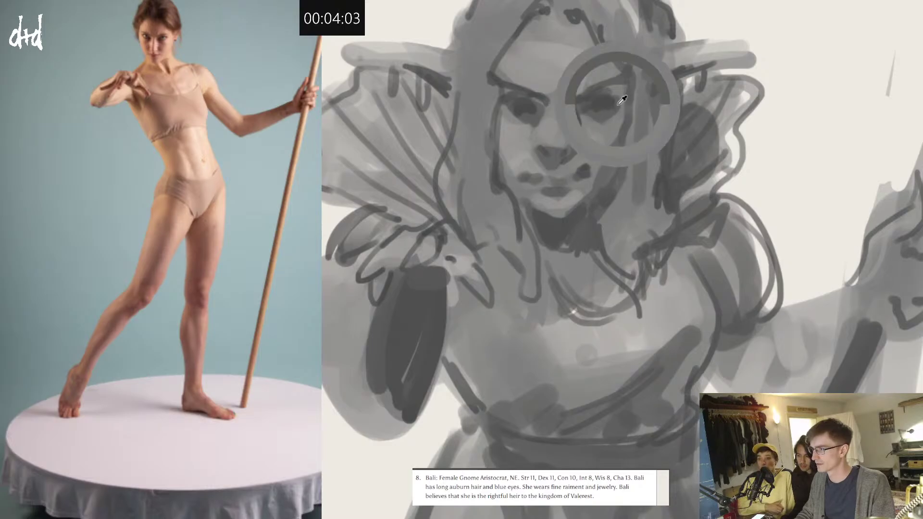
pyautogui.keyDown('alt'); pyautogui.click(535, 92); pyautogui.keyUp('alt')
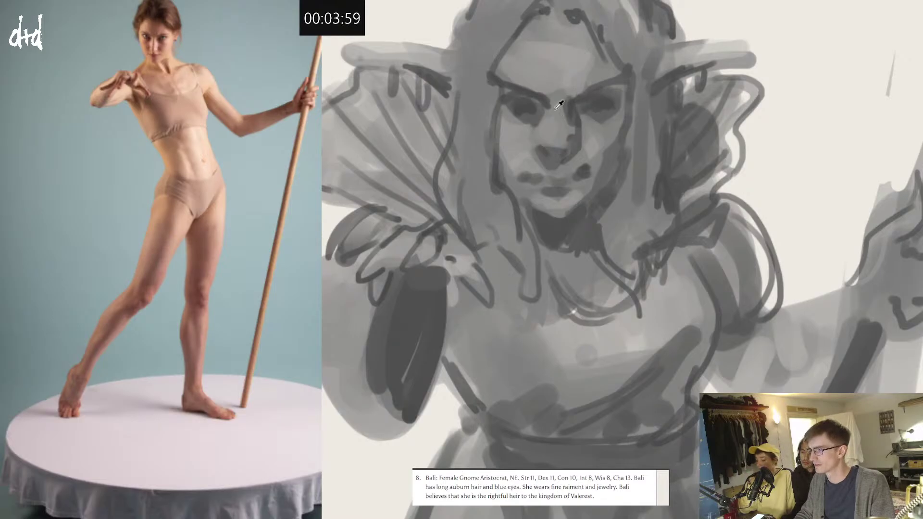
pyautogui.keyDown('alt'); pyautogui.click(551, 153); pyautogui.keyUp('alt')
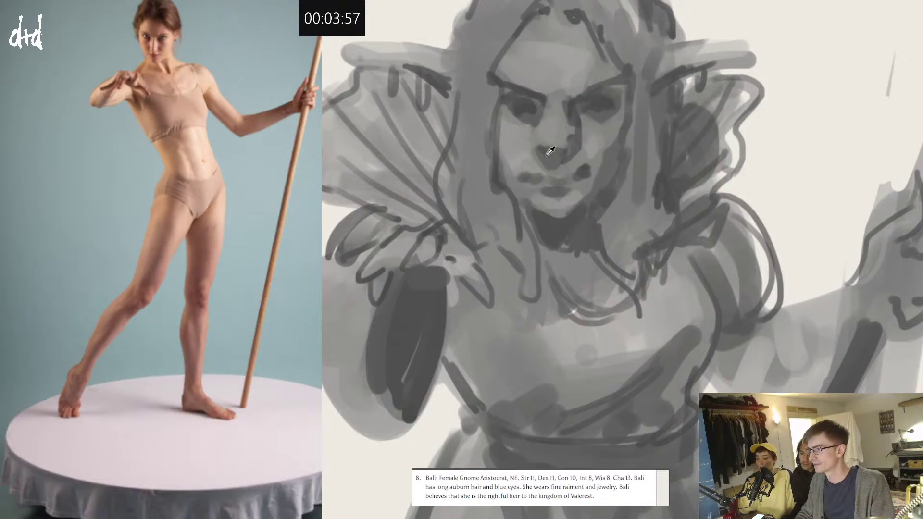
pyautogui.moveTo(538, 131)
pyautogui.mouseDown()
pyautogui.moveTo(537, 144)
pyautogui.moveTo(562, 146)
pyautogui.mouseUp()
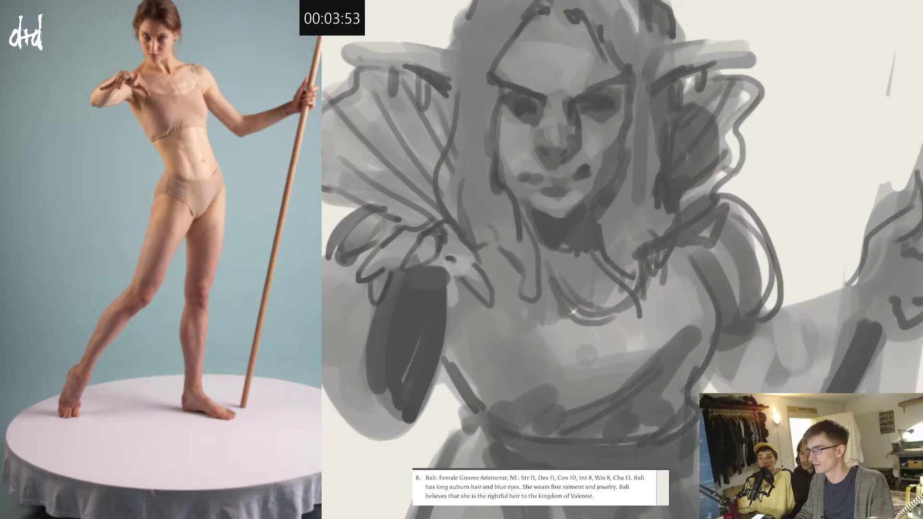
# Step: Draw a dark line joining the corners of the mouth and shade the lower lip beneath it
pyautogui.keyDown('alt'); pyautogui.click(582, 170); pyautogui.keyUp('alt')
pyautogui.click(558, 164)
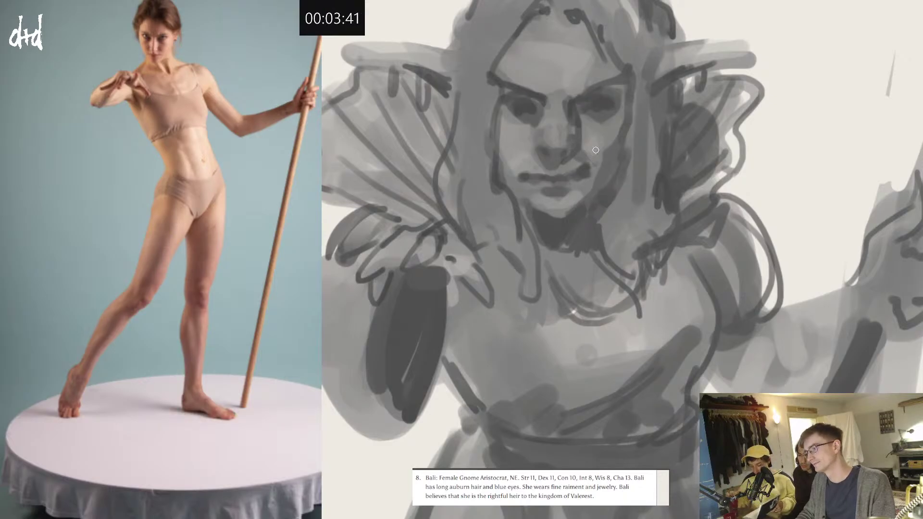
pyautogui.press('alt')
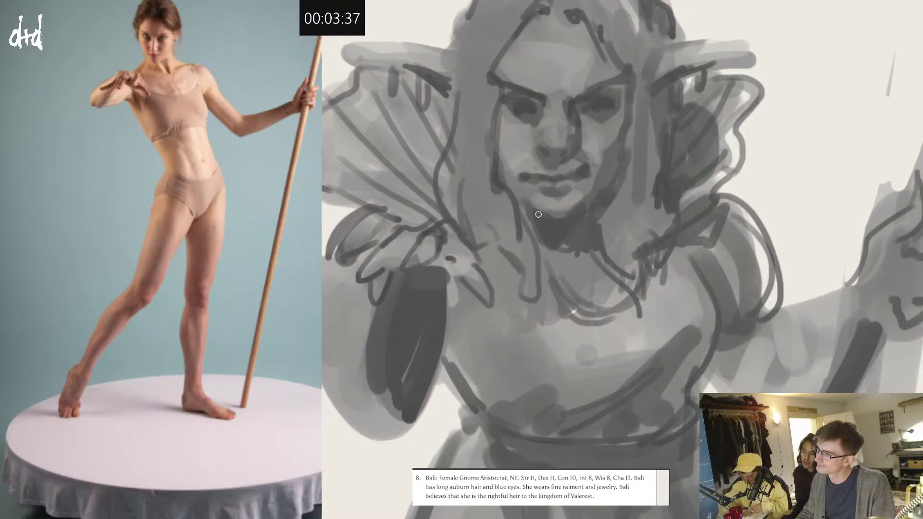
pyautogui.moveTo(584, 156); pyautogui.dragTo(575, 166)
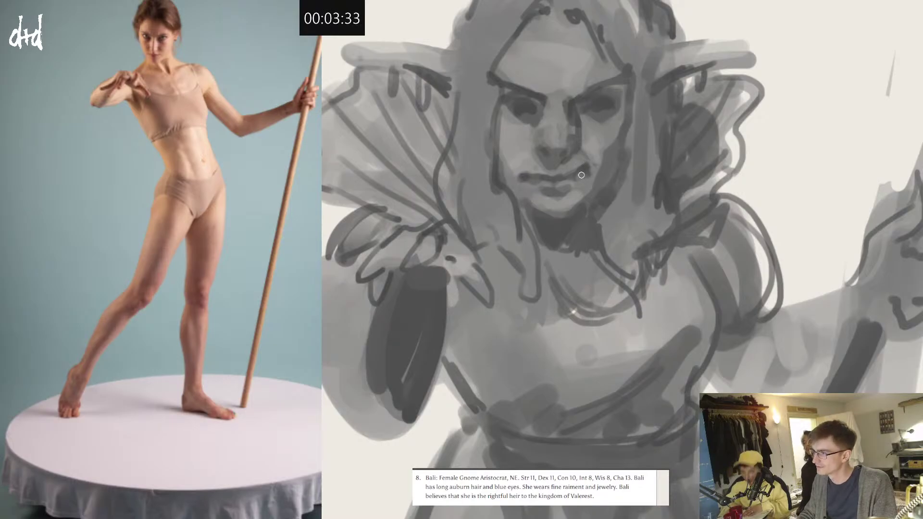
pyautogui.keyDown('alt'); pyautogui.click(550, 188); pyautogui.keyUp('alt')
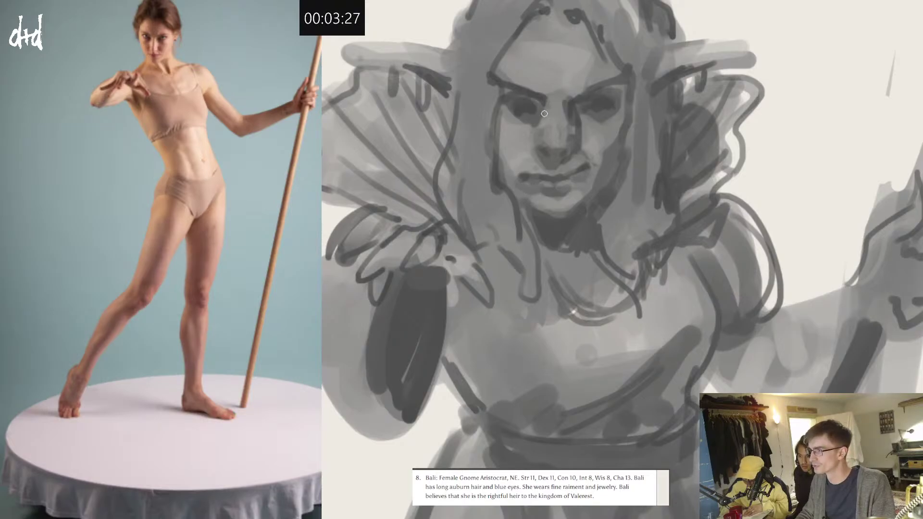
# Step: Darken the shadow beneath the jaw and define the nostril and sides of the nose in sampled greys
pyautogui.keyDown('alt'); pyautogui.click(617, 98); pyautogui.keyUp('alt')
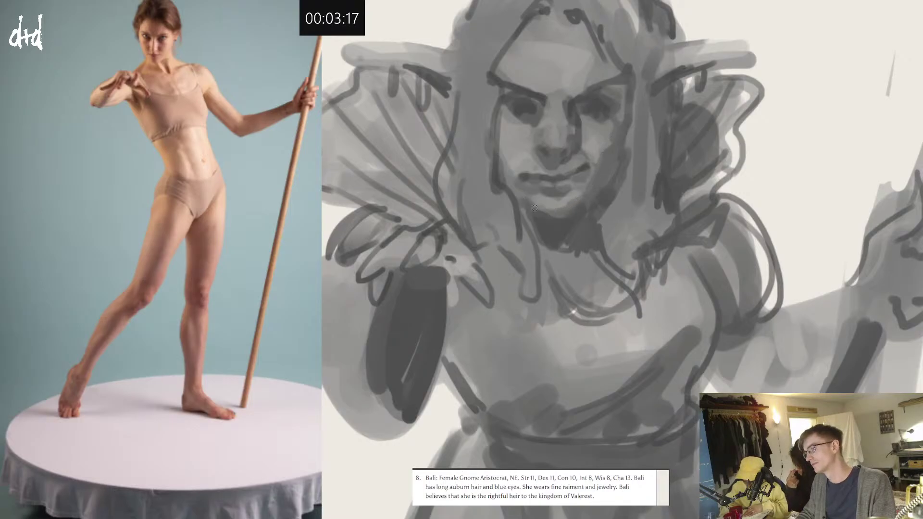
pyautogui.moveTo(527, 216); pyautogui.dragTo(533, 237)
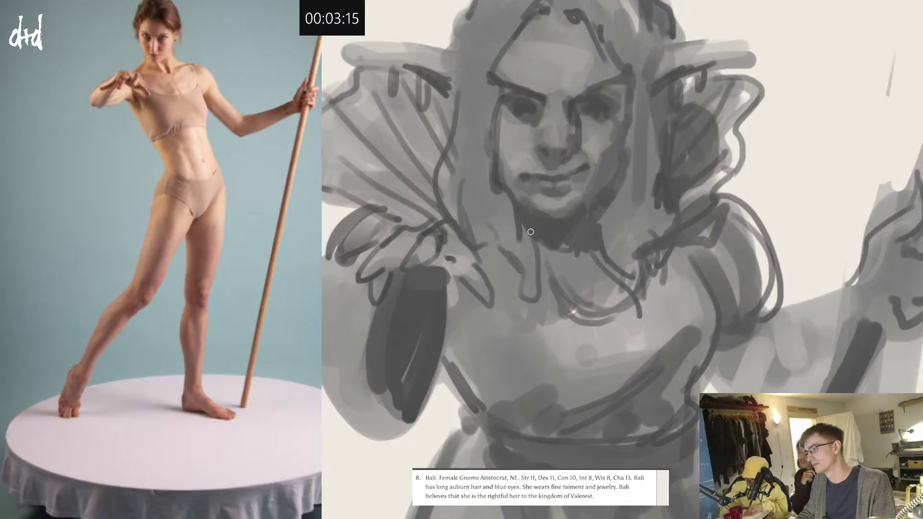
pyautogui.press('alt')
pyautogui.moveTo(545, 148); pyautogui.dragTo(536, 136)
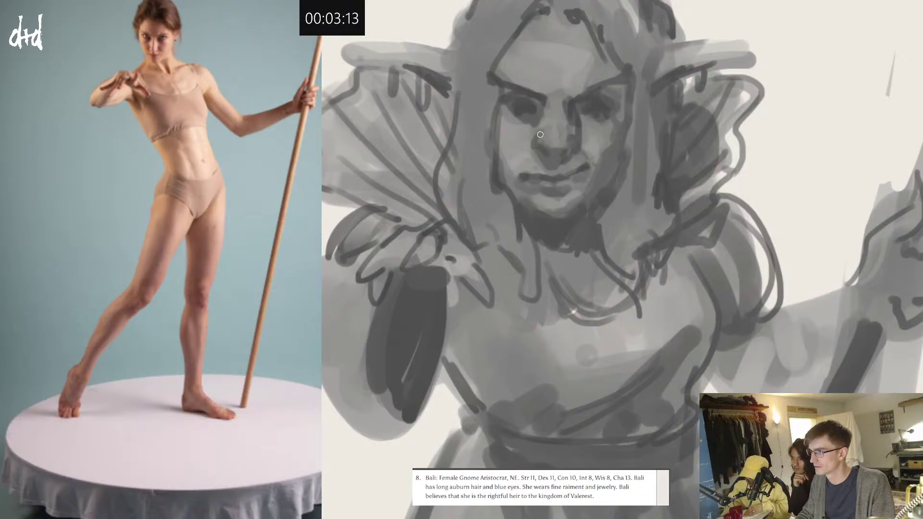
pyautogui.press('alt')
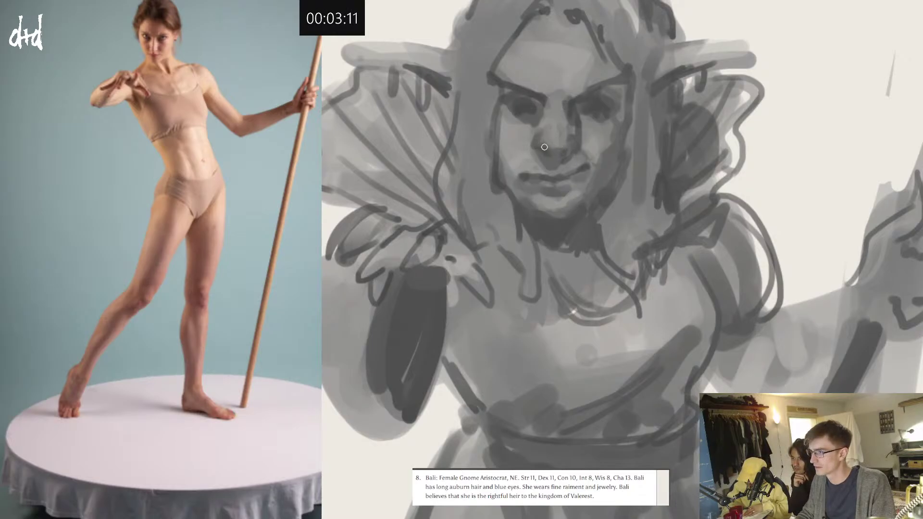
pyautogui.press('alt')
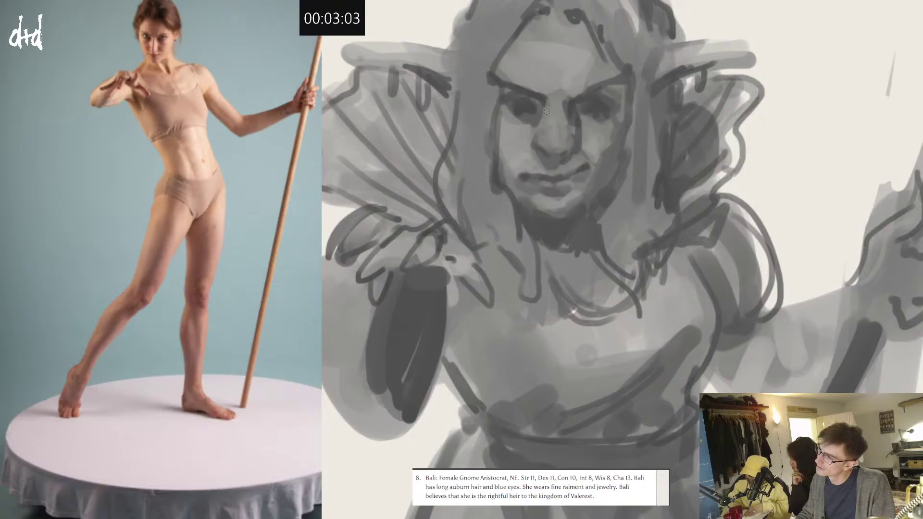
pyautogui.keyDown('alt'); pyautogui.click(567, 105); pyautogui.keyUp('alt')
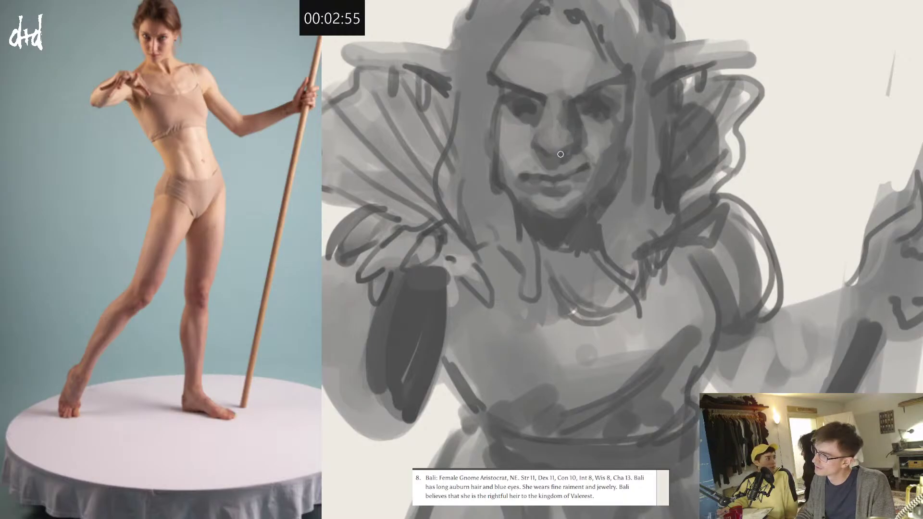
# Step: Shape the upper lip in darker grey and rework the eye socket on the raised-arm side with sampled greys
pyautogui.moveTo(538, 152); pyautogui.dragTo(549, 168)
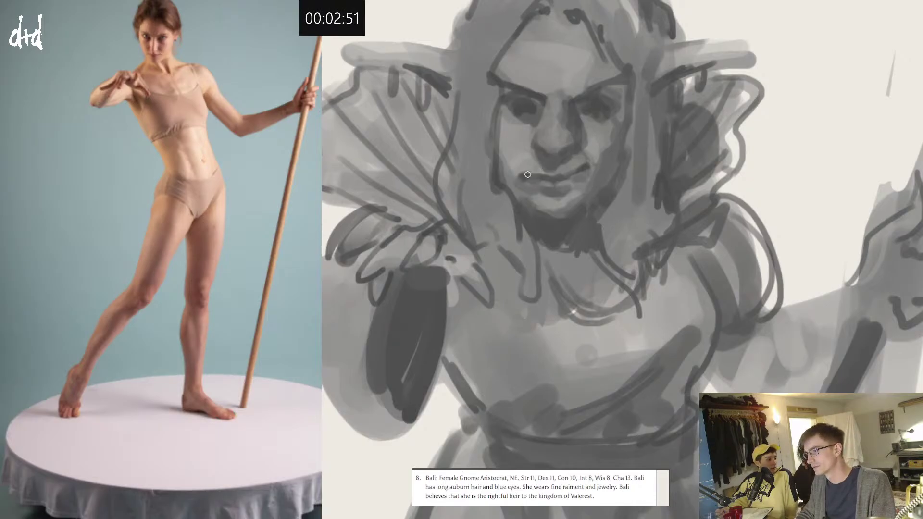
pyautogui.moveTo(527, 172)
pyautogui.mouseDown()
pyautogui.moveTo(567, 182)
pyautogui.moveTo(555, 175)
pyautogui.moveTo(582, 167)
pyautogui.mouseUp()
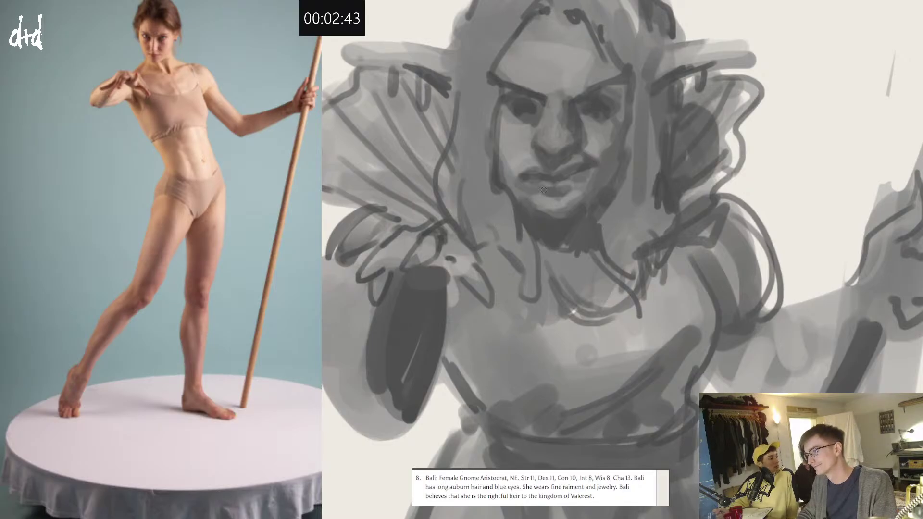
pyautogui.keyDown('alt'); pyautogui.click(534, 117); pyautogui.keyUp('alt')
pyautogui.moveTo(534, 116); pyautogui.dragTo(515, 123)
pyautogui.keyDown('alt'); pyautogui.click(503, 111); pyautogui.keyUp('alt')
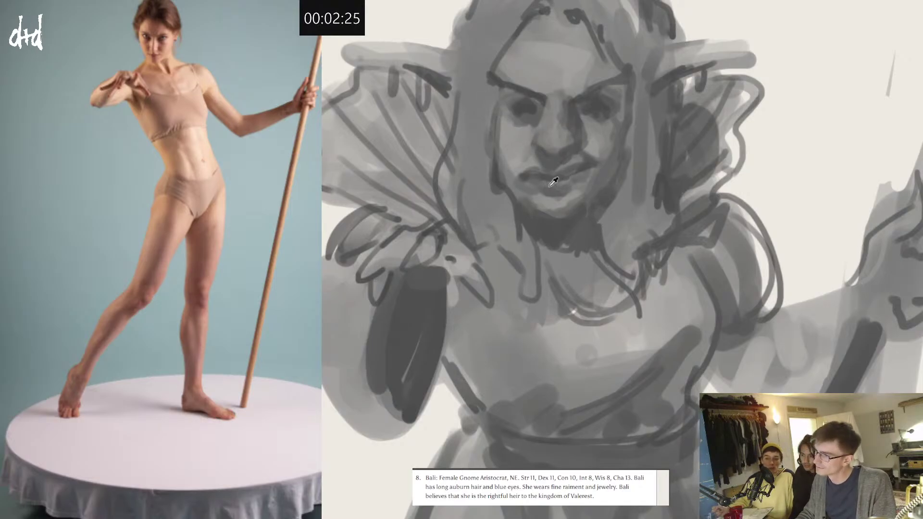
pyautogui.keyDown('alt'); pyautogui.click(562, 201); pyautogui.keyUp('alt')
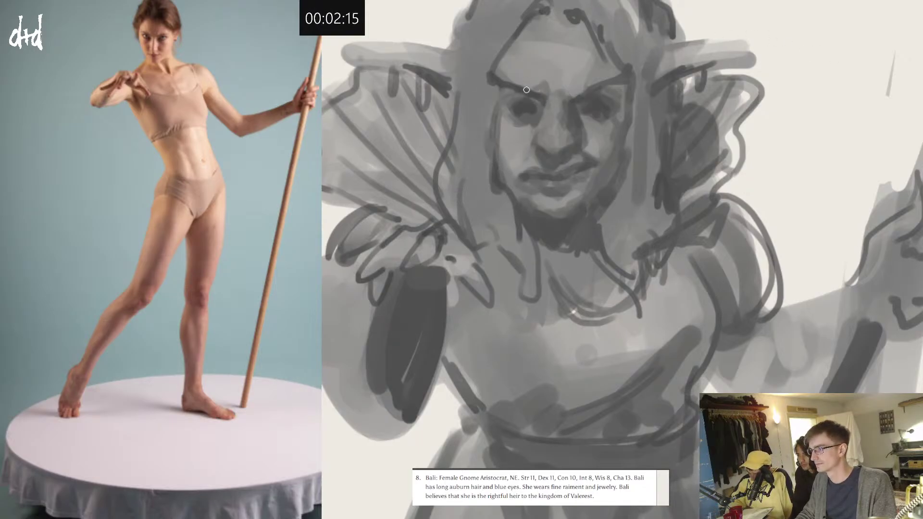
# Step: Paint frown creases between the eyebrows and adjust the shading of the staff-side eye socket
pyautogui.moveTo(547, 81)
pyautogui.mouseDown()
pyautogui.moveTo(542, 91)
pyautogui.moveTo(530, 87)
pyautogui.moveTo(545, 88)
pyautogui.mouseUp()
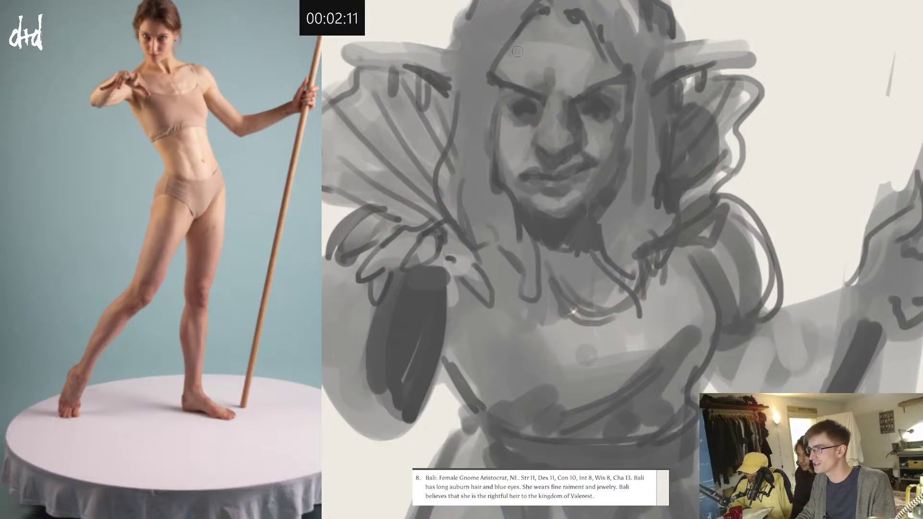
pyautogui.keyDown('alt'); pyautogui.click(543, 62); pyautogui.keyUp('alt')
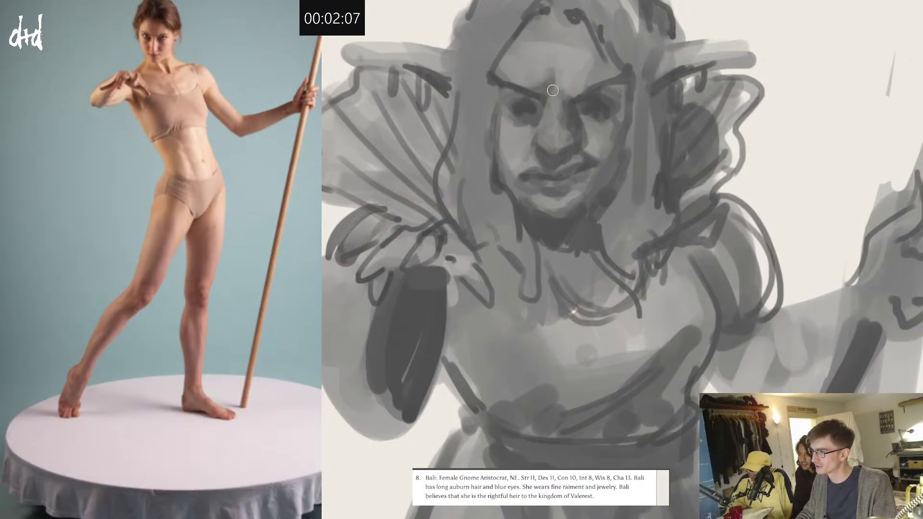
pyautogui.moveTo(552, 90); pyautogui.dragTo(578, 88)
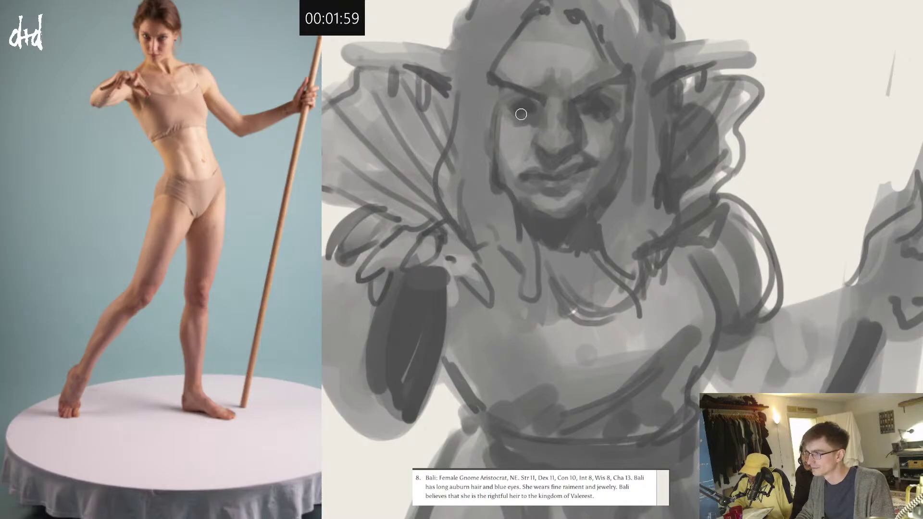
pyautogui.keyDown('alt'); pyautogui.click(597, 99); pyautogui.keyUp('alt')
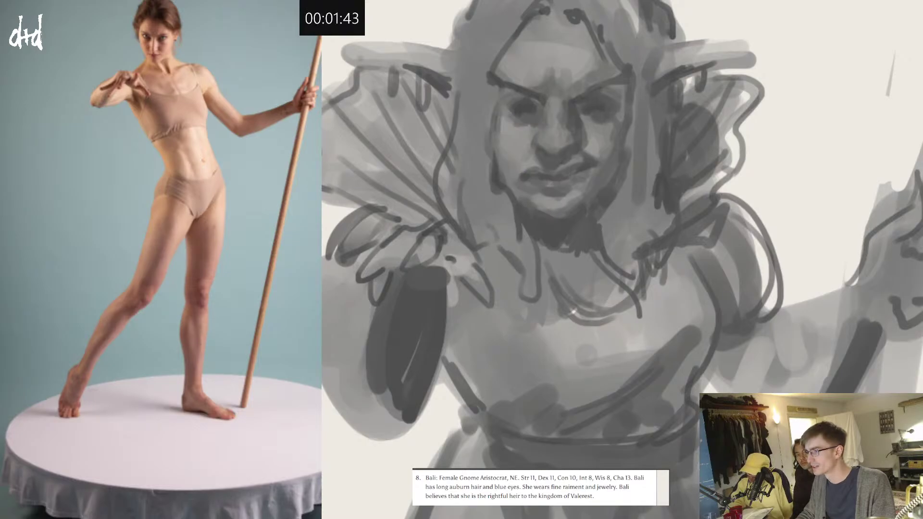
# Step: Refine the corners of the mouth and the surrounding cheek shading with greys sampled from the face
pyautogui.moveTo(618, 155); pyautogui.dragTo(566, 175)
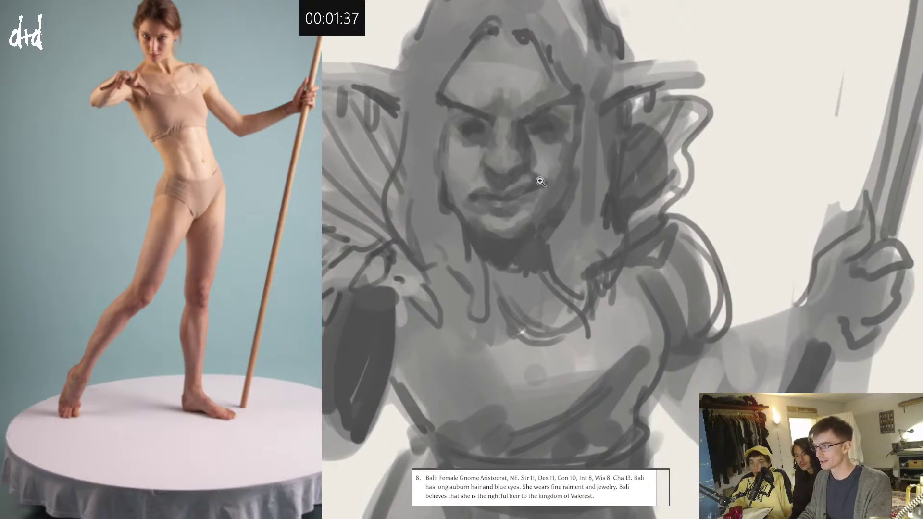
pyautogui.moveTo(541, 182)
pyautogui.mouseDown()
pyautogui.moveTo(489, 195)
pyautogui.moveTo(529, 185)
pyautogui.mouseUp()
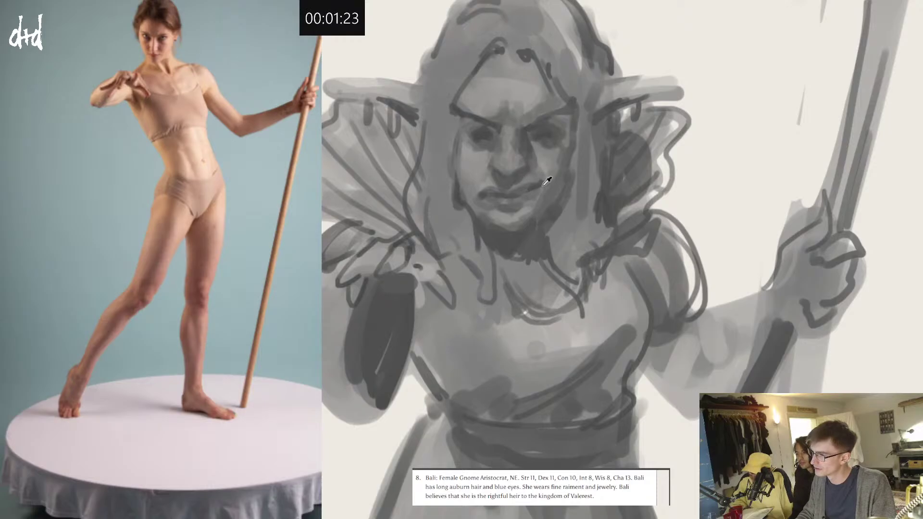
pyautogui.keyDown('alt'); pyautogui.click(486, 190); pyautogui.keyUp('alt')
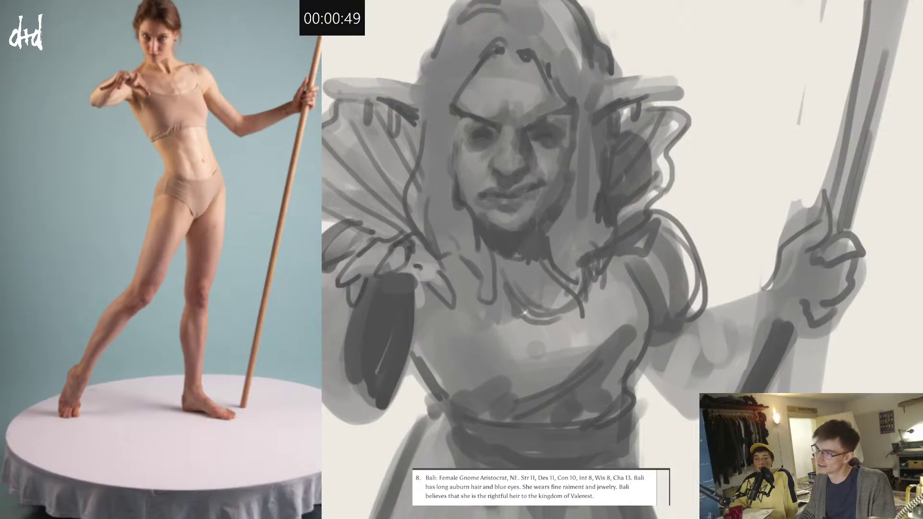
pyautogui.moveTo(468, 213); pyautogui.dragTo(506, 173)
# Step: Draw a thin diagonal line down and outward from the raised arm's sleeve, with small looped shapes at its end
pyautogui.moveTo(465, 231); pyautogui.dragTo(399, 287)
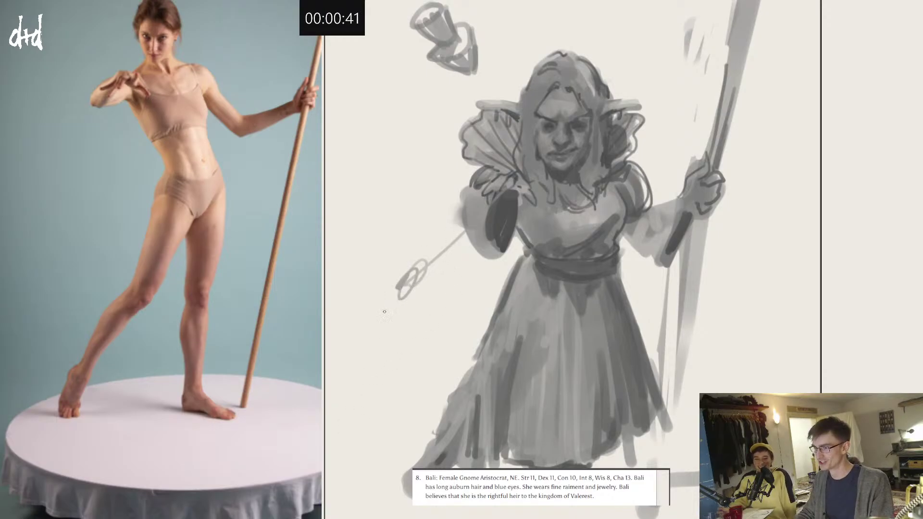
pyautogui.moveTo(394, 283); pyautogui.dragTo(407, 312)
pyautogui.moveTo(383, 308); pyautogui.dragTo(365, 331)
pyautogui.moveTo(377, 339); pyautogui.dragTo(352, 371)
# Step: Model the forehead and brow on the raised-arm side with greys sampled from the forehead
pyautogui.moveTo(588, 206)
pyautogui.mouseDown()
pyautogui.moveTo(580, 210)
pyautogui.moveTo(549, 178)
pyautogui.moveTo(593, 202)
pyautogui.moveTo(620, 163)
pyautogui.mouseUp()
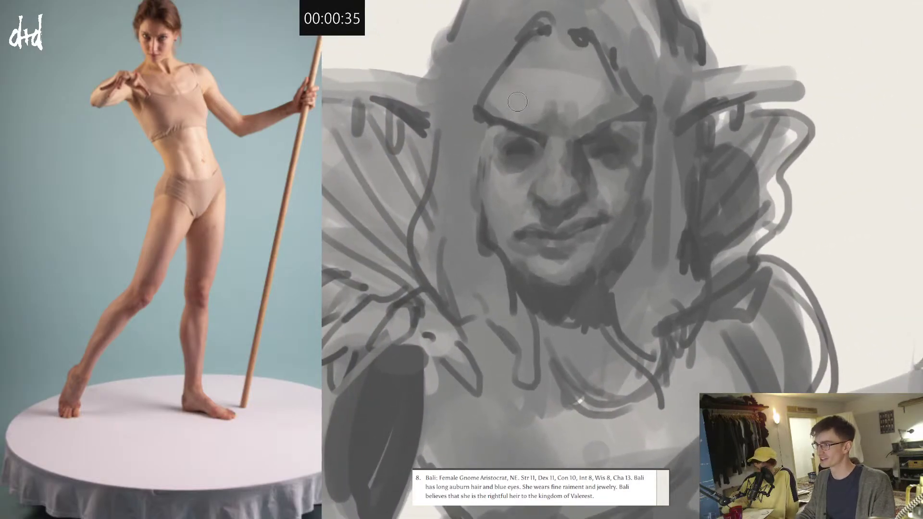
pyautogui.keyDown('alt'); pyautogui.click(550, 114); pyautogui.keyUp('alt')
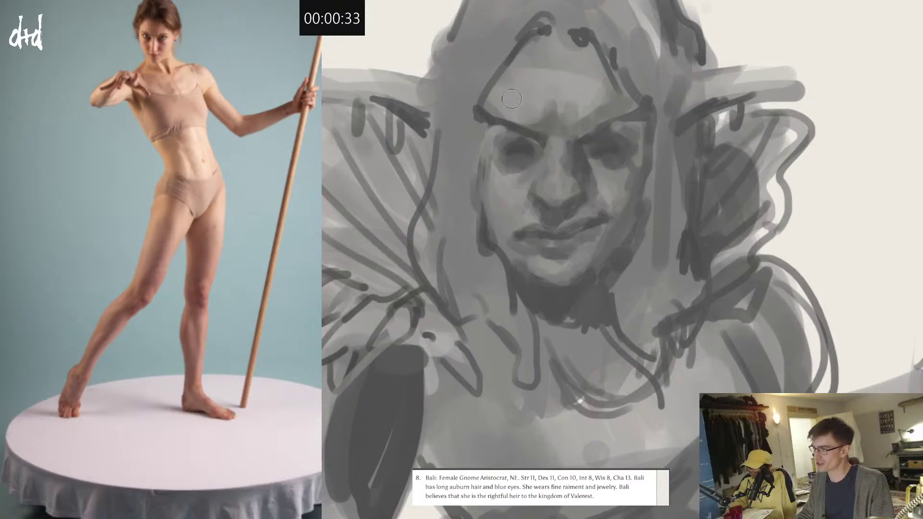
pyautogui.moveTo(514, 96); pyautogui.dragTo(522, 67)
pyautogui.moveTo(519, 118); pyautogui.dragTo(522, 106)
pyautogui.keyDown('alt'); pyautogui.click(539, 84); pyautogui.keyUp('alt')
pyautogui.moveTo(524, 72)
pyautogui.mouseDown()
pyautogui.moveTo(512, 98)
pyautogui.moveTo(524, 112)
pyautogui.moveTo(547, 98)
pyautogui.moveTo(541, 107)
pyautogui.moveTo(553, 100)
pyautogui.moveTo(545, 110)
pyautogui.moveTo(557, 113)
pyautogui.moveTo(588, 104)
pyautogui.moveTo(529, 128)
pyautogui.moveTo(505, 115)
pyautogui.moveTo(530, 130)
pyautogui.moveTo(479, 101)
pyautogui.mouseUp()
# Step: Thicken both eyebrows into heavy frowning arches and shade the bridge of the nose between them
pyautogui.keyDown('alt'); pyautogui.click(551, 125); pyautogui.keyUp('alt')
pyautogui.keyDown('alt'); pyautogui.click(531, 107); pyautogui.keyUp('alt')
pyautogui.keyDown('alt'); pyautogui.click(530, 129); pyautogui.keyUp('alt')
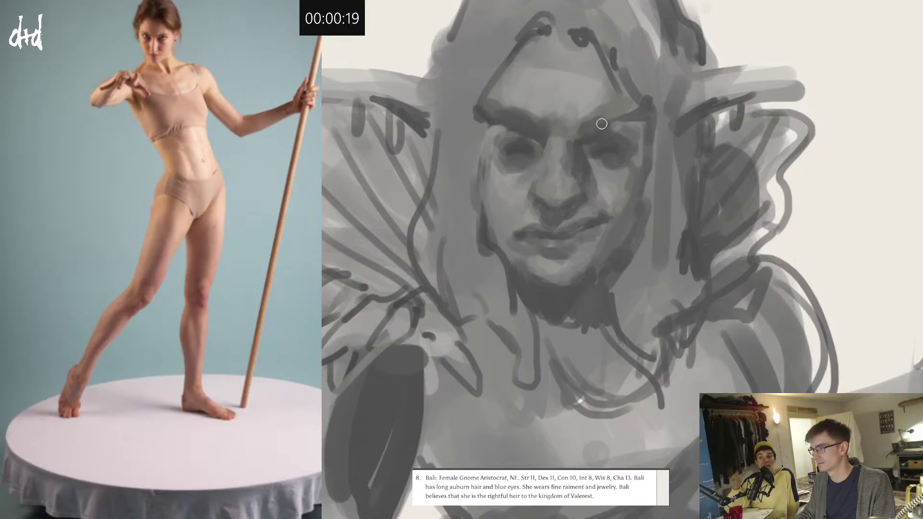
pyautogui.moveTo(601, 124); pyautogui.dragTo(609, 116)
pyautogui.moveTo(552, 129); pyautogui.dragTo(544, 140)
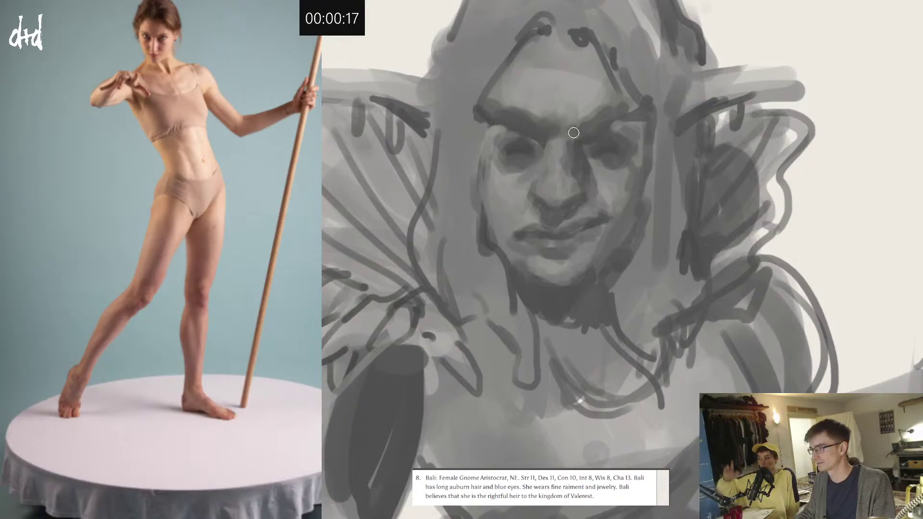
pyautogui.keyDown('alt'); pyautogui.click(567, 107); pyautogui.keyUp('alt')
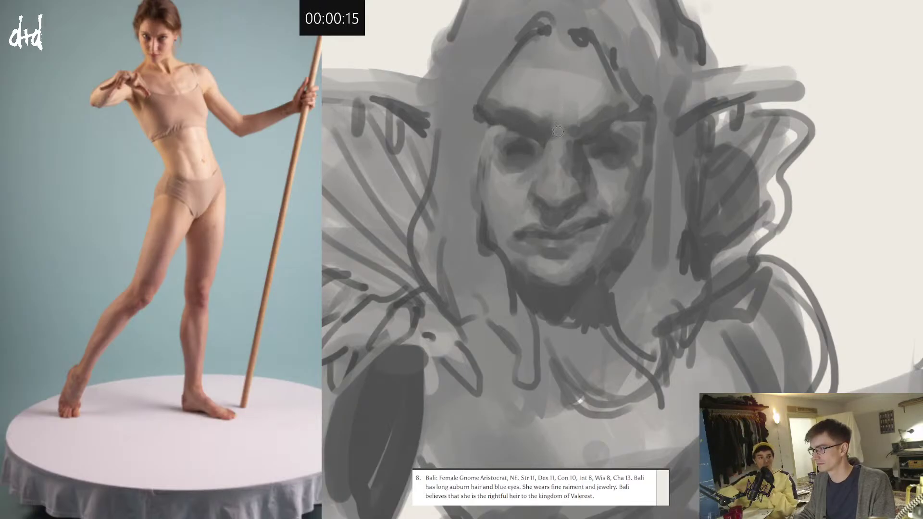
# Step: Soften the frown crease between the eyebrows with a light grey sampled from the brow
pyautogui.keyDown('alt'); pyautogui.click(564, 127); pyautogui.keyUp('alt')
pyautogui.moveTo(552, 130); pyautogui.dragTo(552, 137)
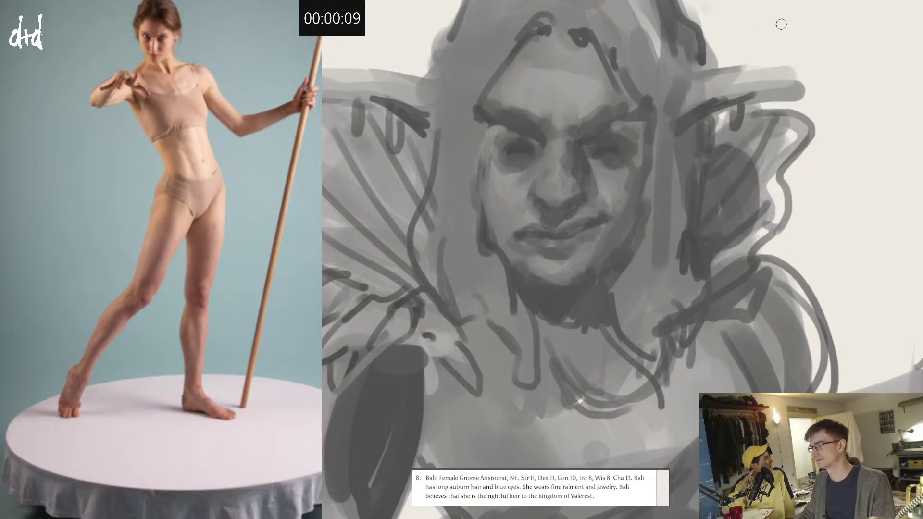
pyautogui.keyDown('alt'); pyautogui.click(577, 83); pyautogui.keyUp('alt')
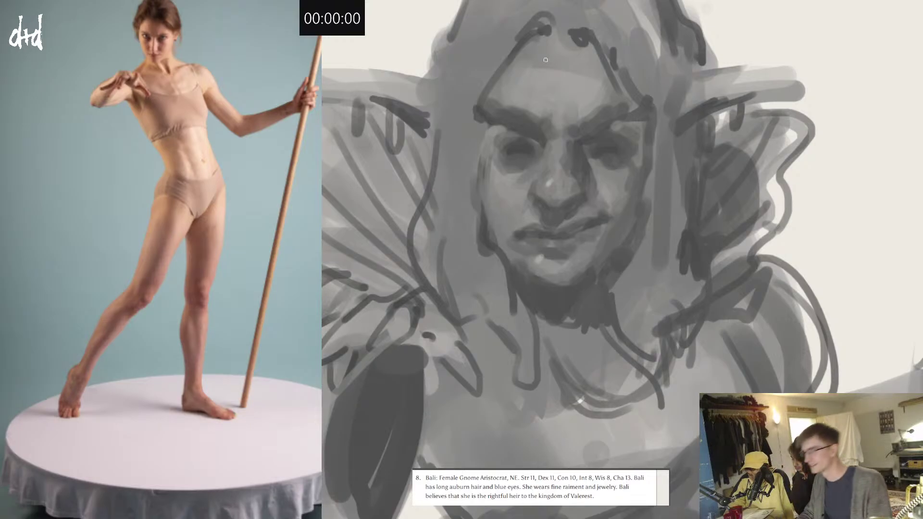
# Step: Refine the lit cheek and the bridge and tip of the nose with greys sampled from the cheek, nose and brow
pyautogui.keyDown('alt'); pyautogui.click(495, 185); pyautogui.keyUp('alt')
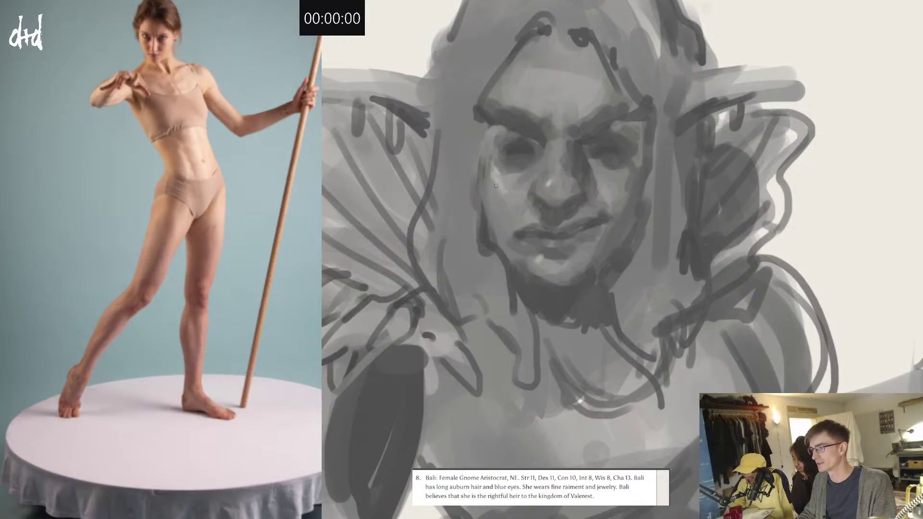
pyautogui.keyDown('alt'); pyautogui.click(554, 179); pyautogui.keyUp('alt')
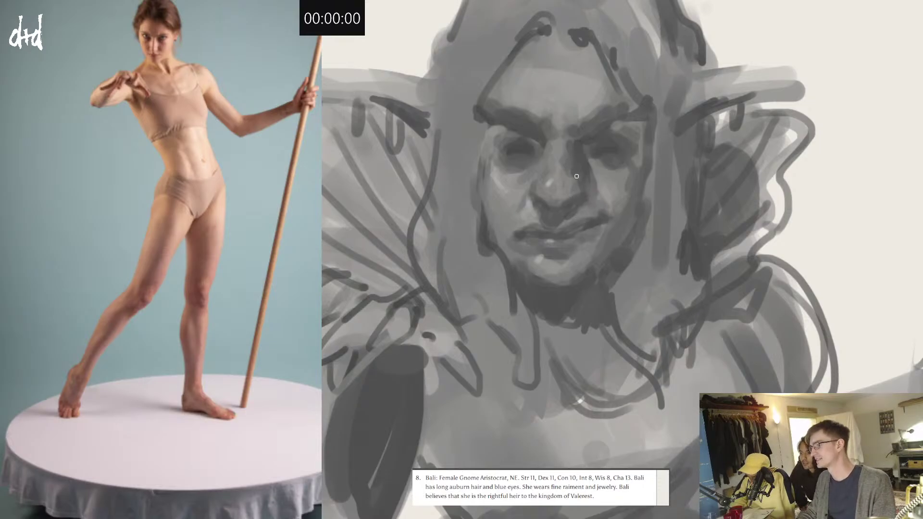
pyautogui.keyDown('alt'); pyautogui.click(551, 181); pyautogui.keyUp('alt')
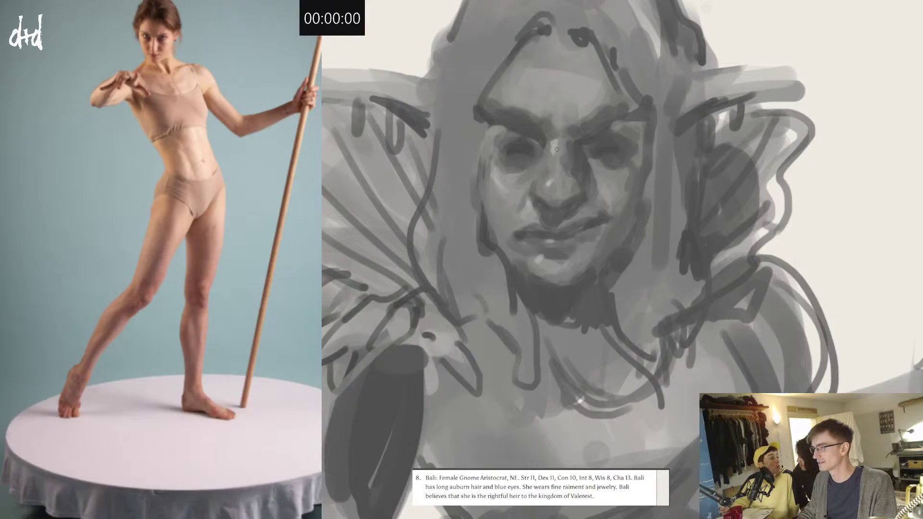
pyautogui.keyDown('alt'); pyautogui.click(552, 175); pyautogui.keyUp('alt')
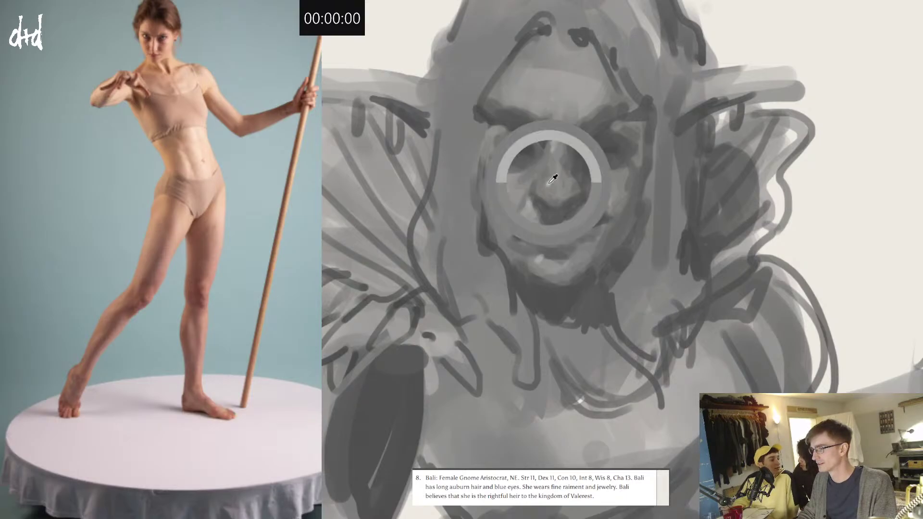
pyautogui.keyDown('alt'); pyautogui.click(557, 115); pyautogui.keyUp('alt')
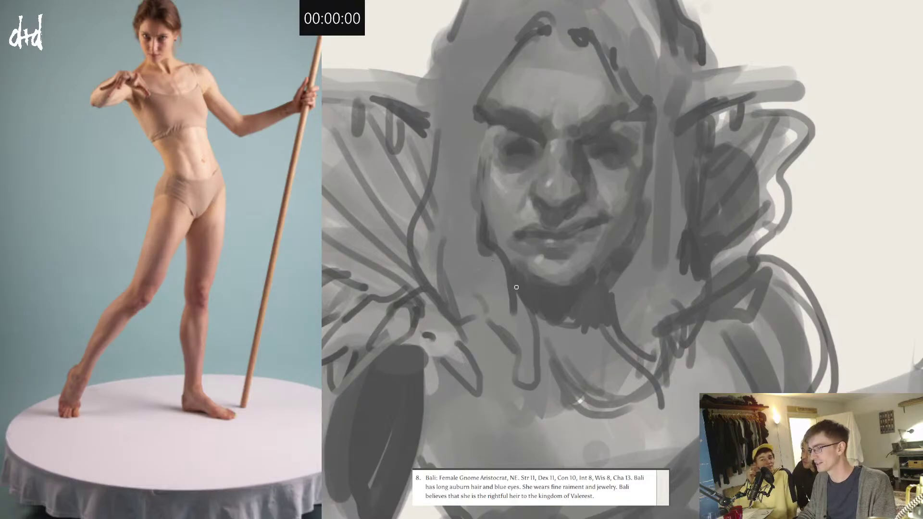
# Step: Check the whole figure mirrored, and rework the hair around the parting and forehead with short grey strokes
pyautogui.moveTo(564, 269)
pyautogui.mouseDown()
pyautogui.moveTo(479, 311)
pyautogui.moveTo(500, 326)
pyautogui.mouseUp()
pyautogui.moveTo(534, 417)
pyautogui.mouseDown()
pyautogui.moveTo(526, 287)
pyautogui.moveTo(554, 275)
pyautogui.mouseUp()
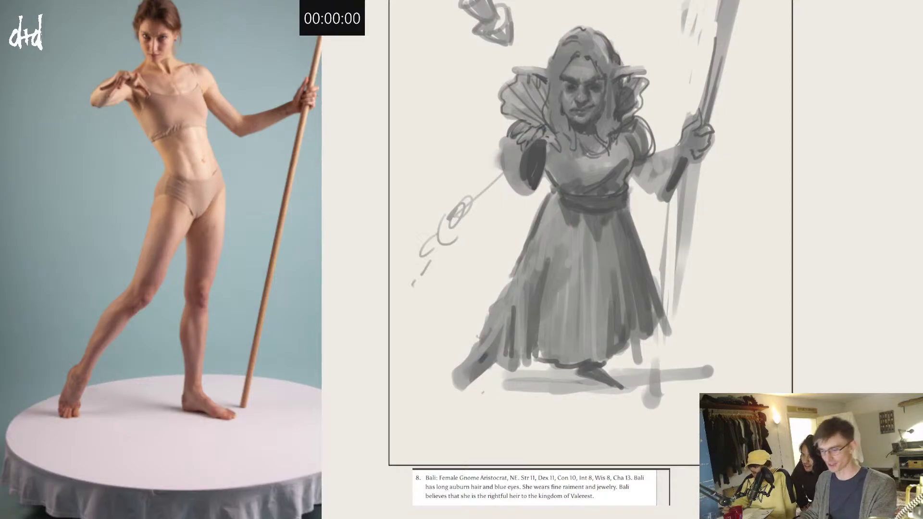
pyautogui.press('m')
pyautogui.press('m')
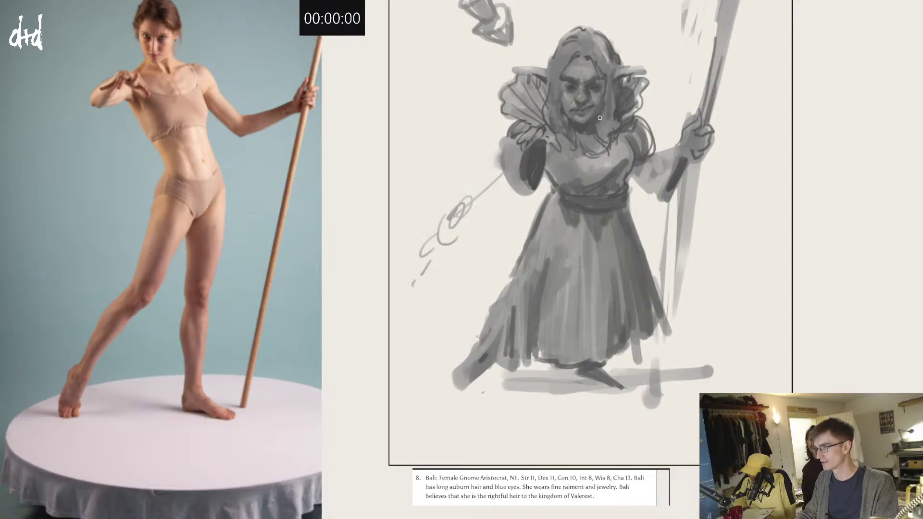
pyautogui.moveTo(602, 40)
pyautogui.mouseDown()
pyautogui.moveTo(605, 66)
pyautogui.moveTo(606, 56)
pyautogui.mouseUp()
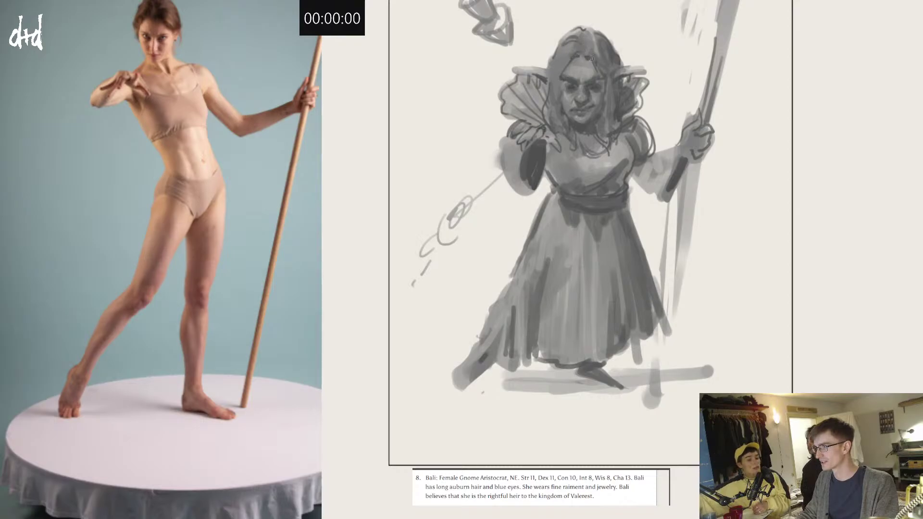
pyautogui.moveTo(588, 48)
pyautogui.mouseDown()
pyautogui.moveTo(591, 34)
pyautogui.moveTo(596, 49)
pyautogui.mouseUp()
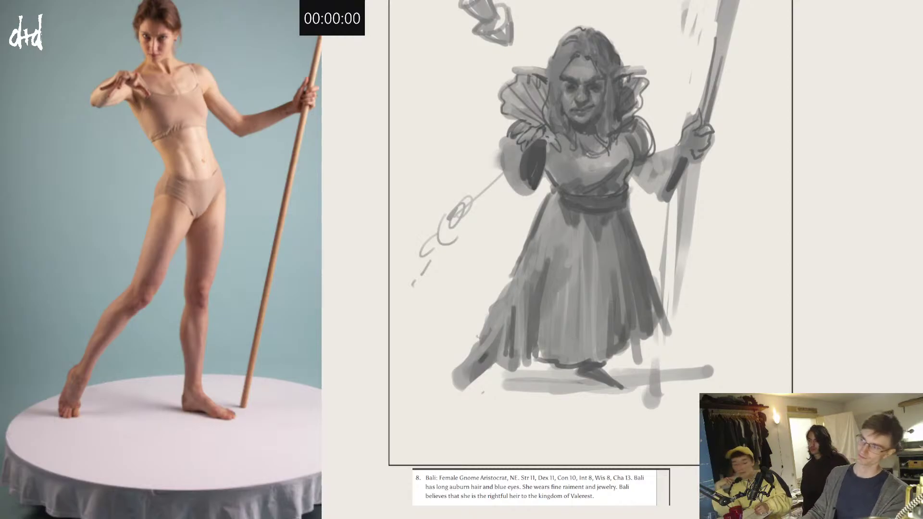
# Step: Clear the gnome drawing from the canvas and bring up brief 2, the female halfling mercenary warrior, in the character list
pyautogui.press('Delete')
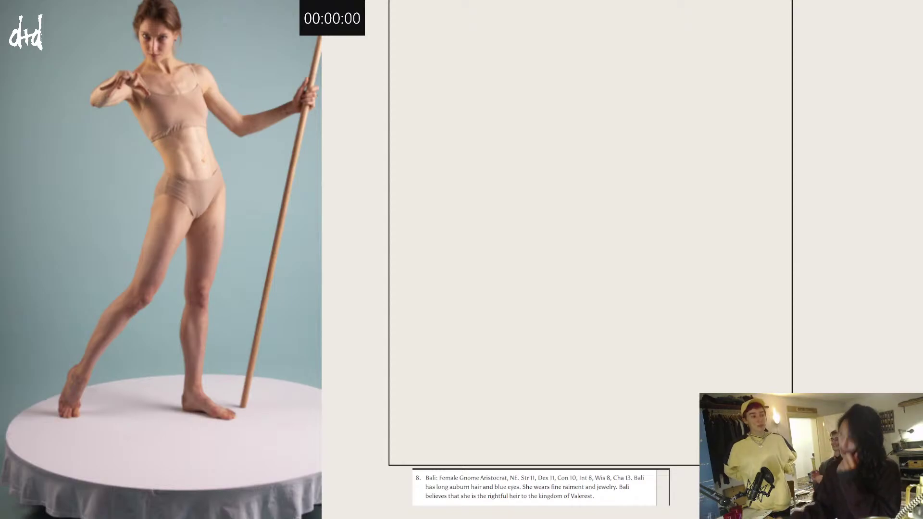
pyautogui.scroll(3, 521, 491)
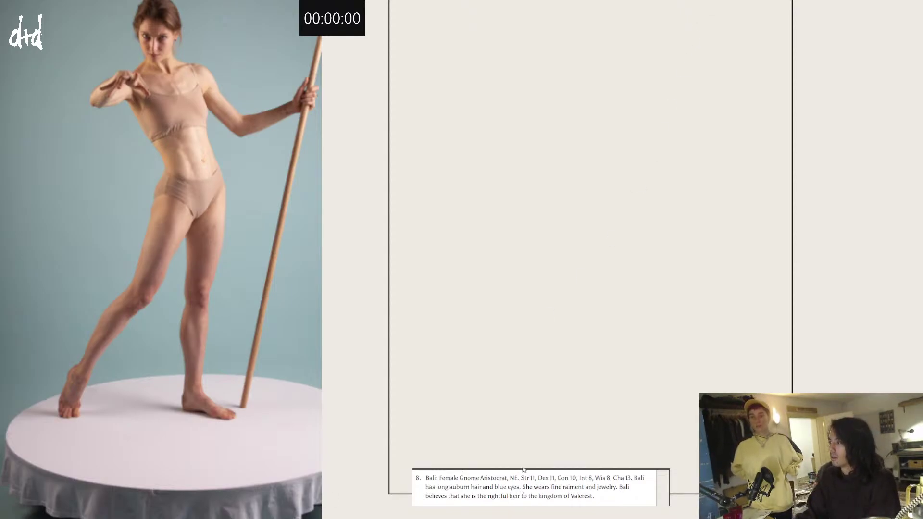
pyautogui.scroll(3, 524, 483)
pyautogui.scroll(3, 525, 489)
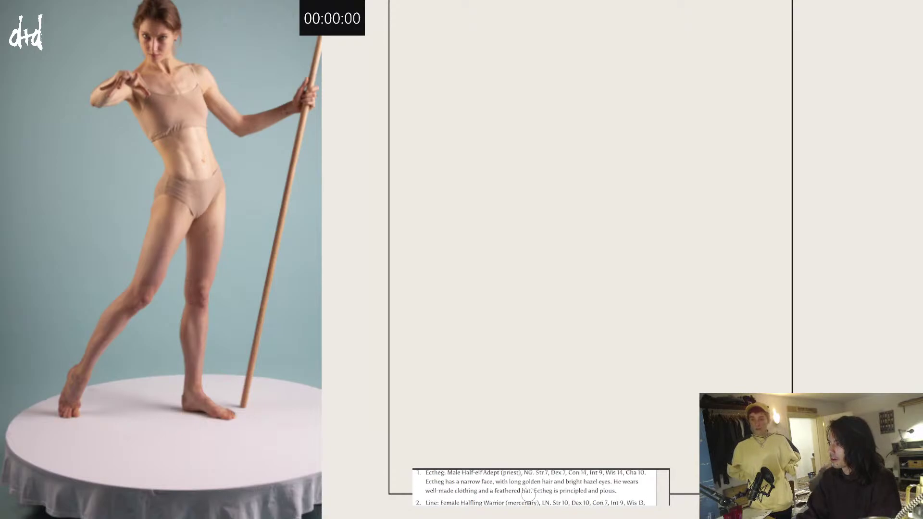
pyautogui.scroll(-1, 528, 493)
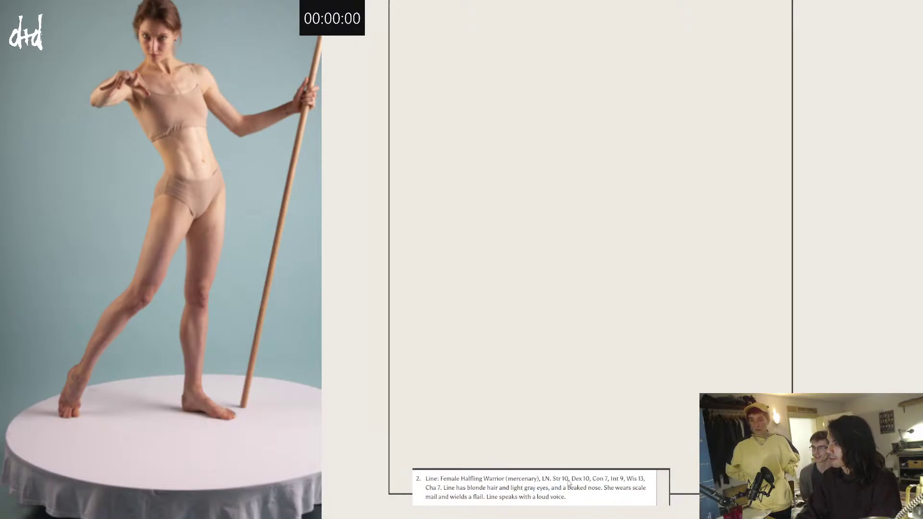